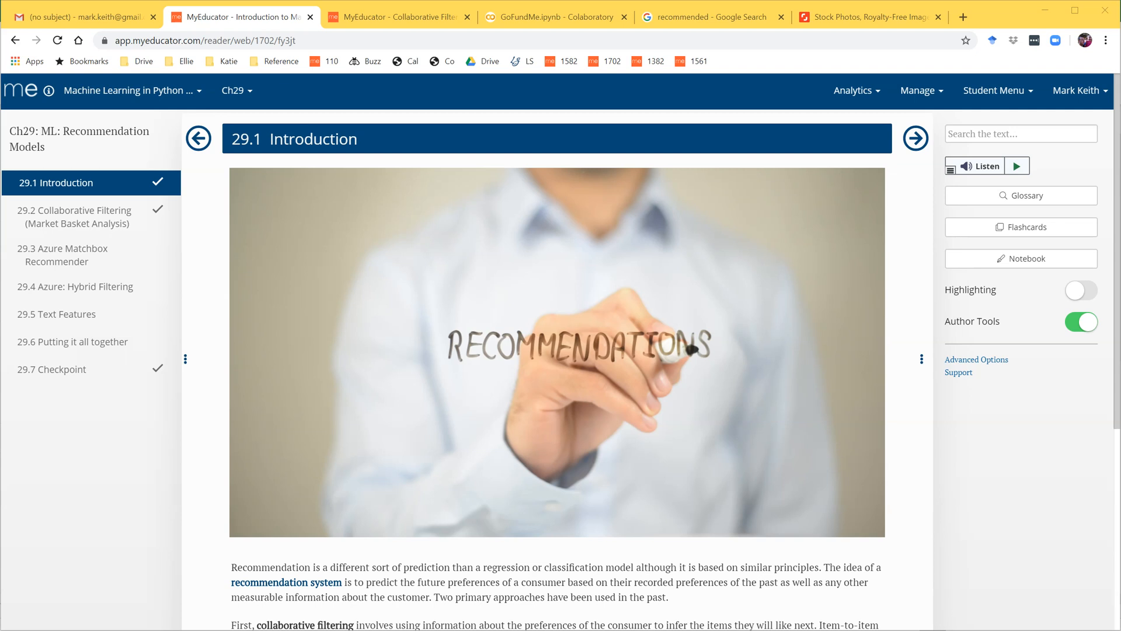
Read the 29.1 Introduction on recommendation approaches, then open and skim section 29.2 Collaborative Filtering (Market Basket Analysis)
scroll(626, 487, down, 5)
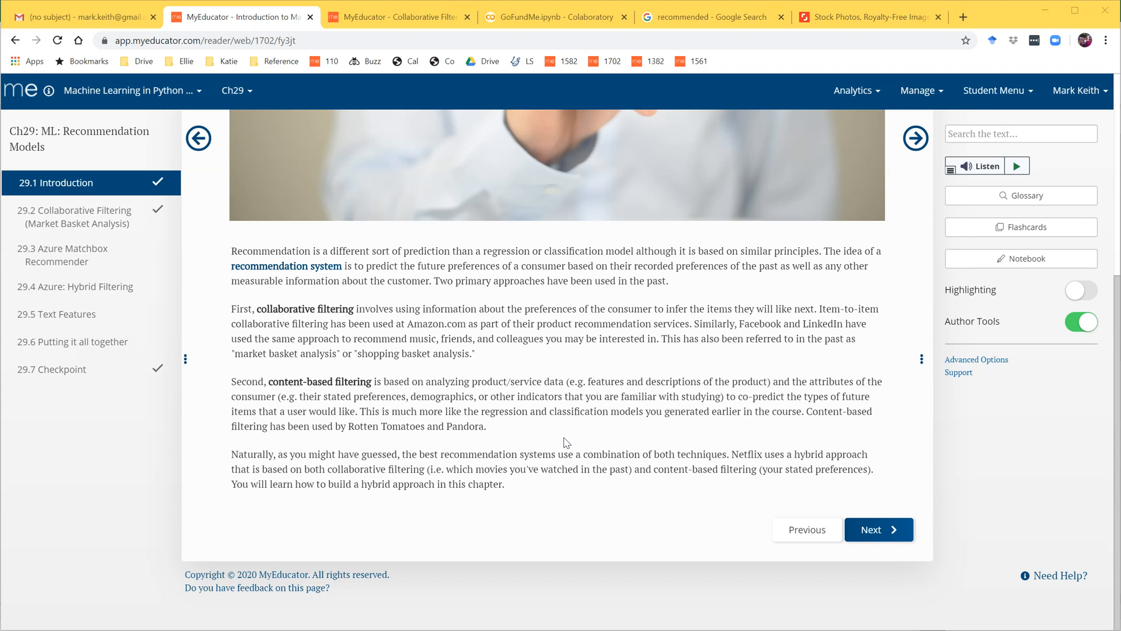
click(381, 384)
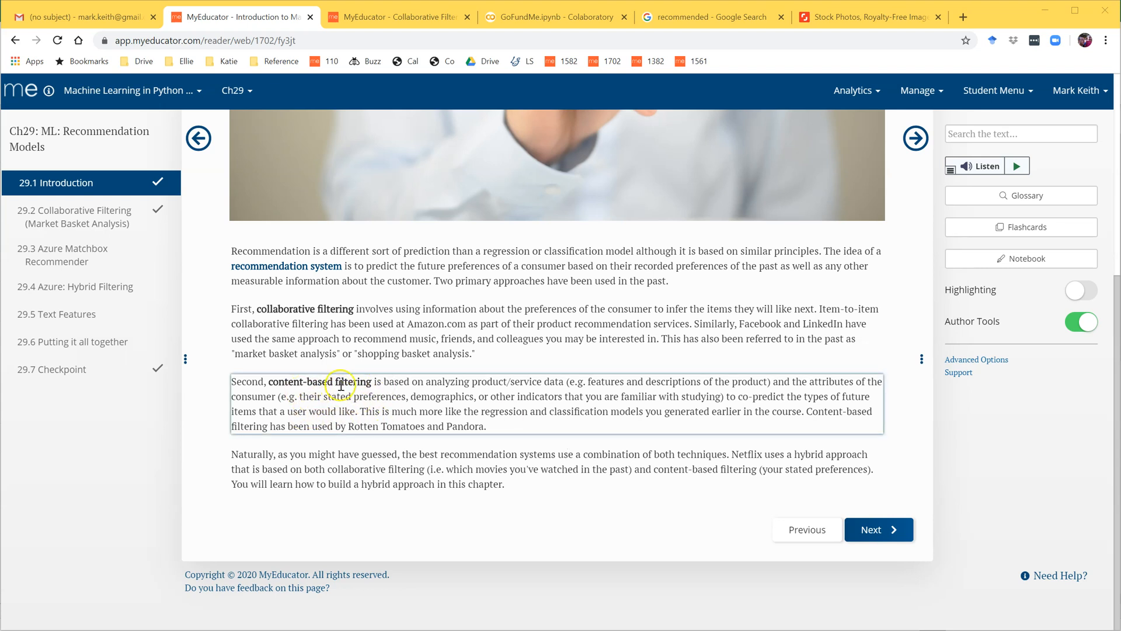
click(864, 529)
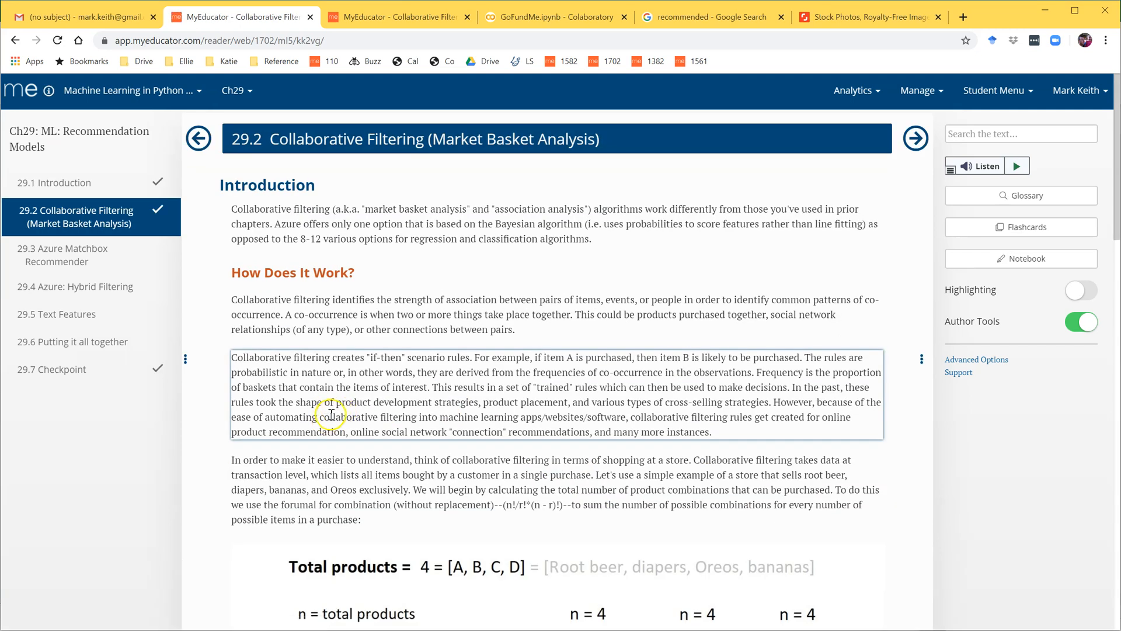
scroll(331, 415, down, 7)
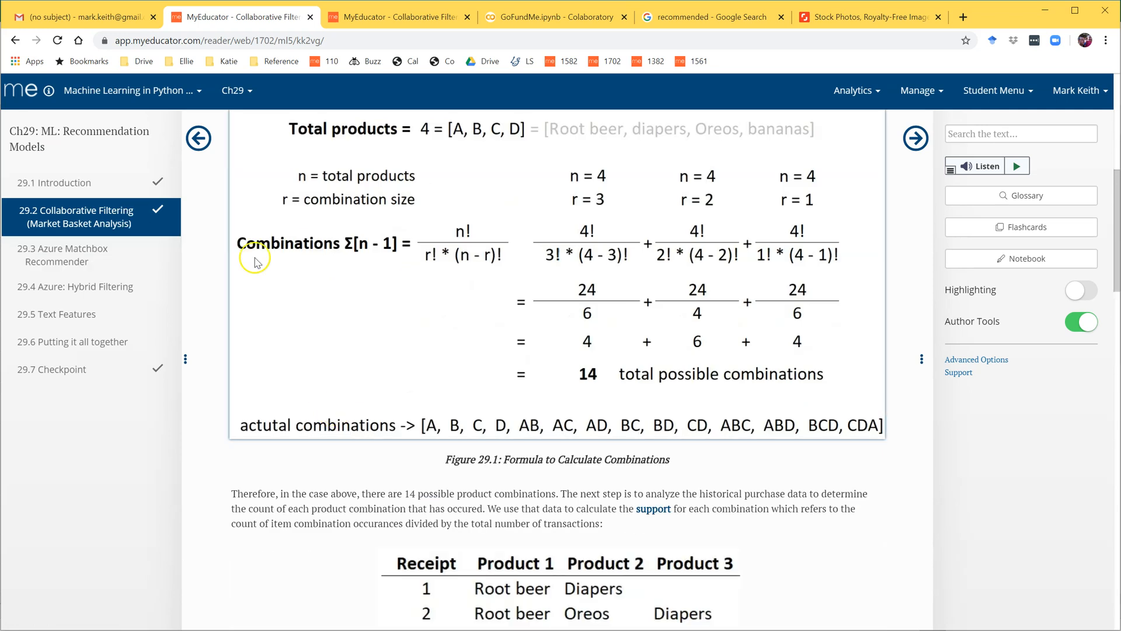
scroll(280, 264, up, 7)
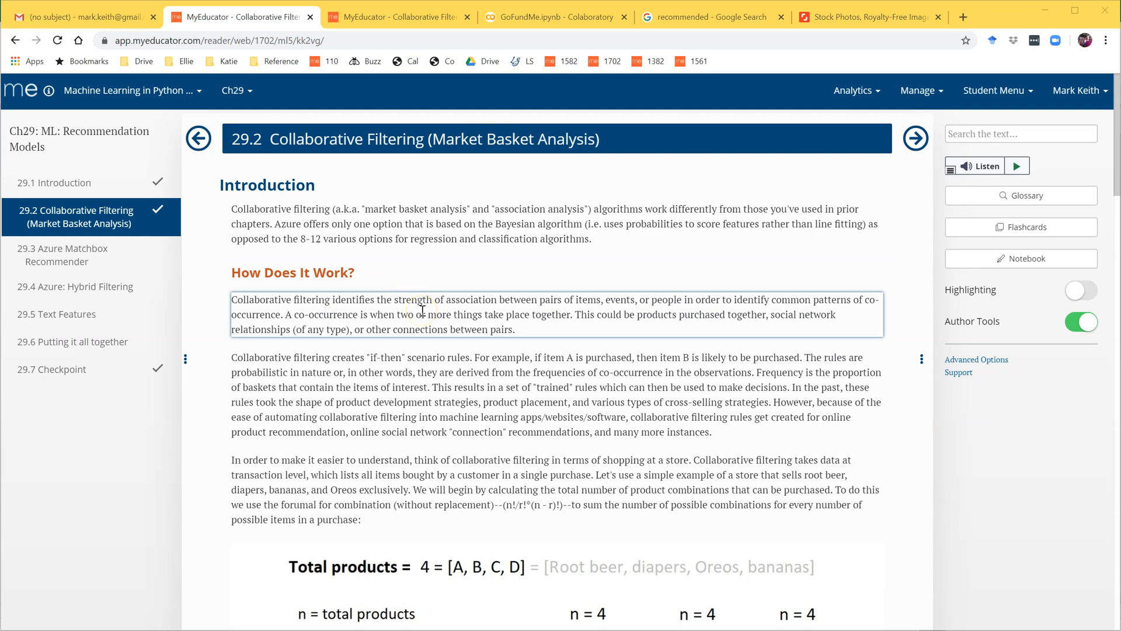
Switch to the Recommender.xlsx workbook in Excel and examine the combinations formula with its n and r values on the Formulas sheet
key(alt+Tab)
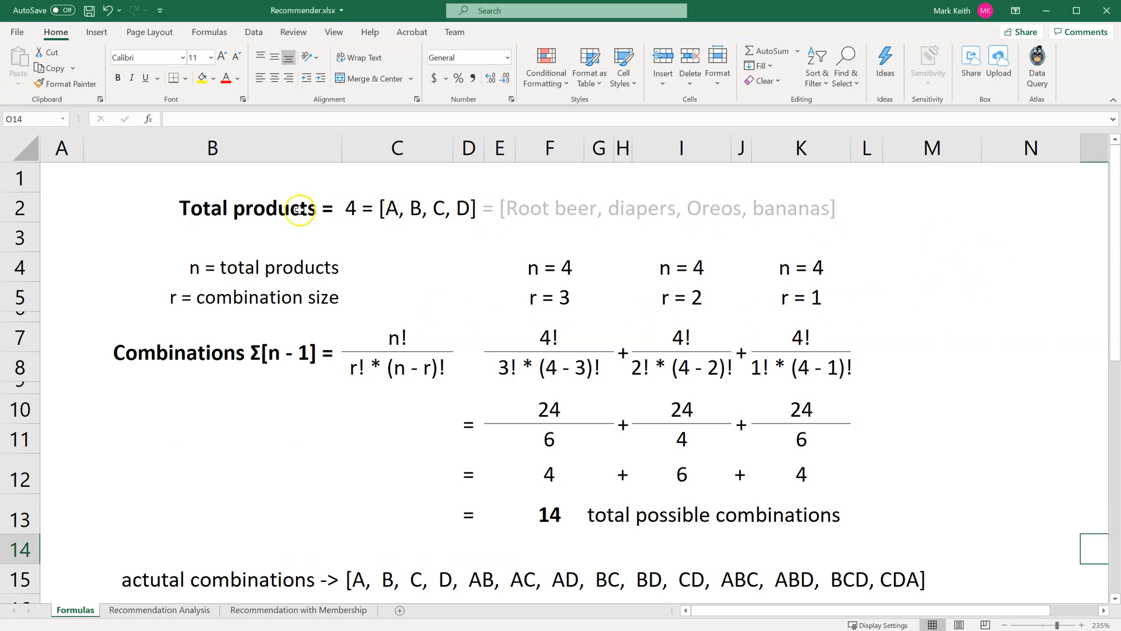
click(1089, 209)
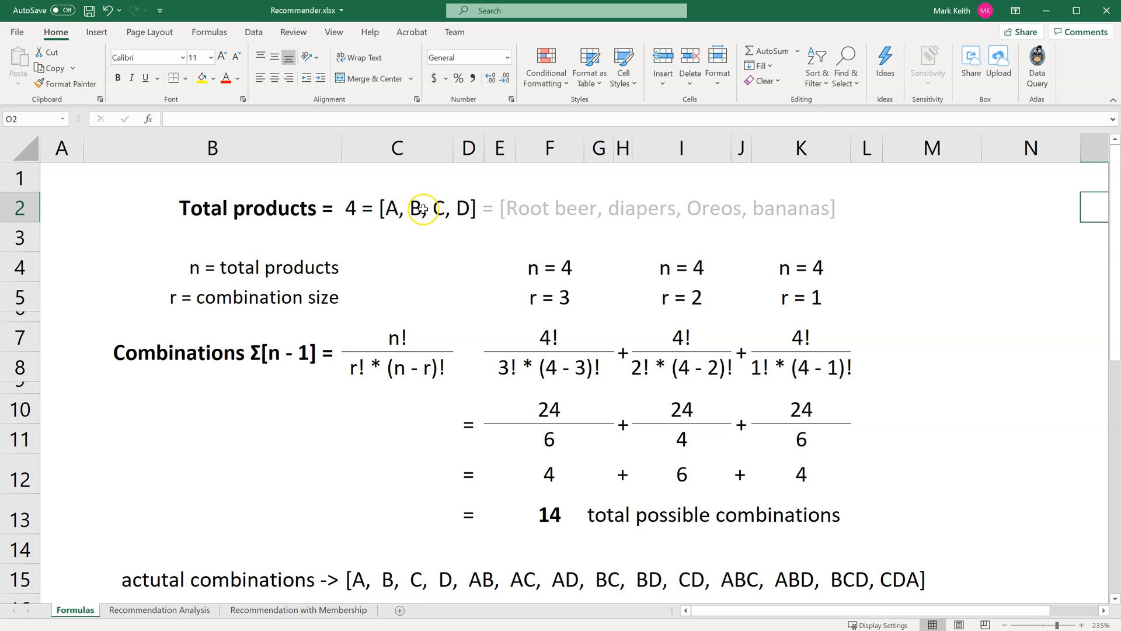
drag(390, 344, 394, 375)
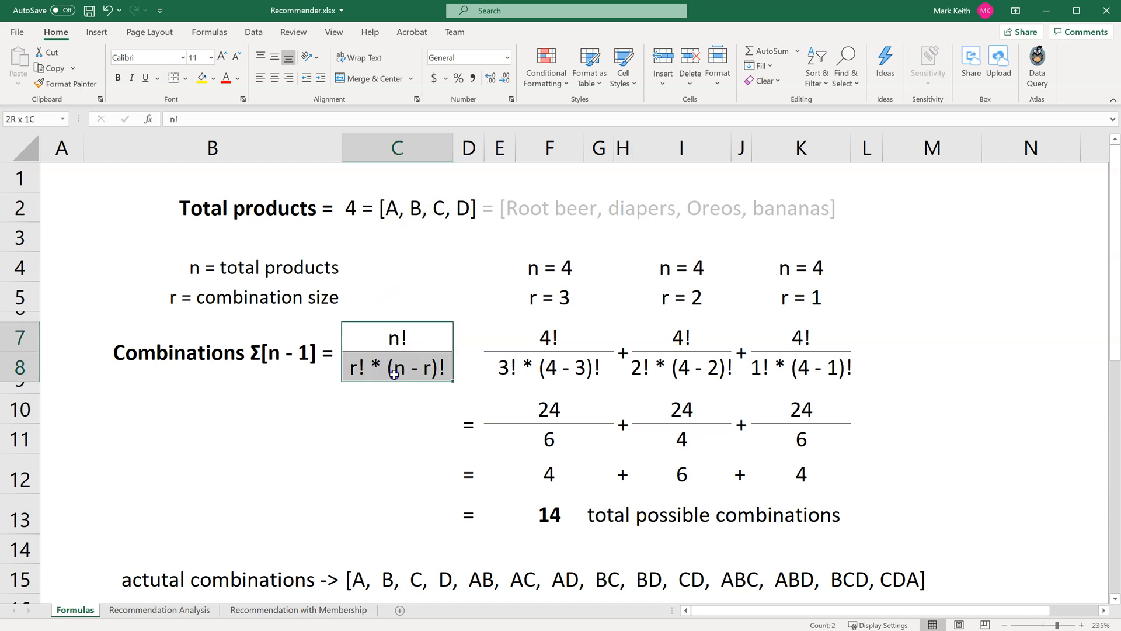
click(378, 404)
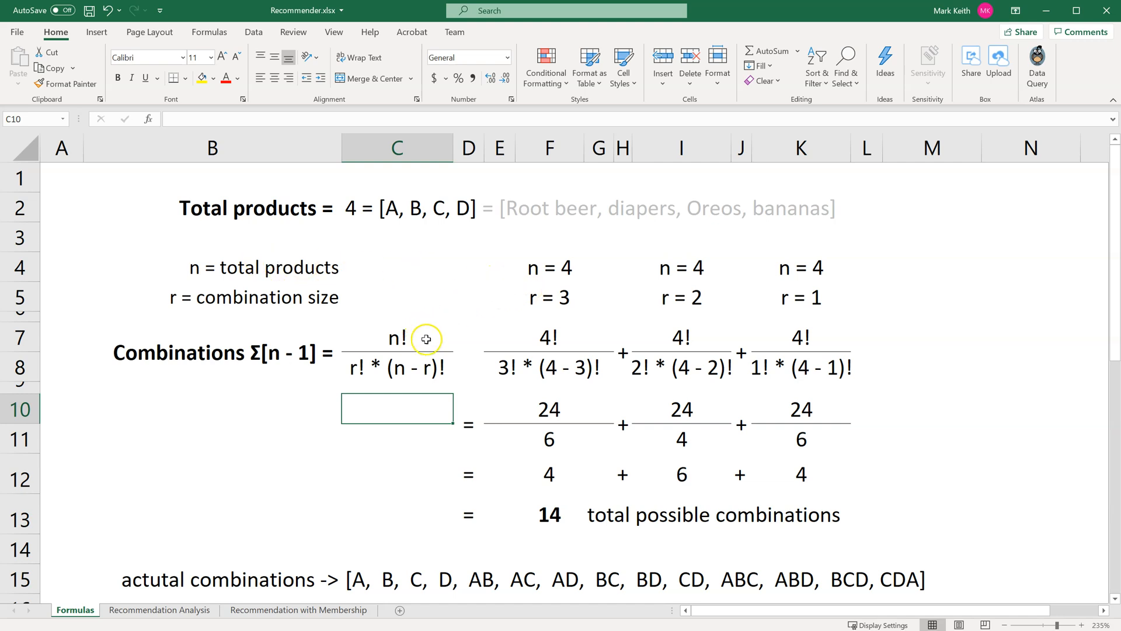
click(561, 267)
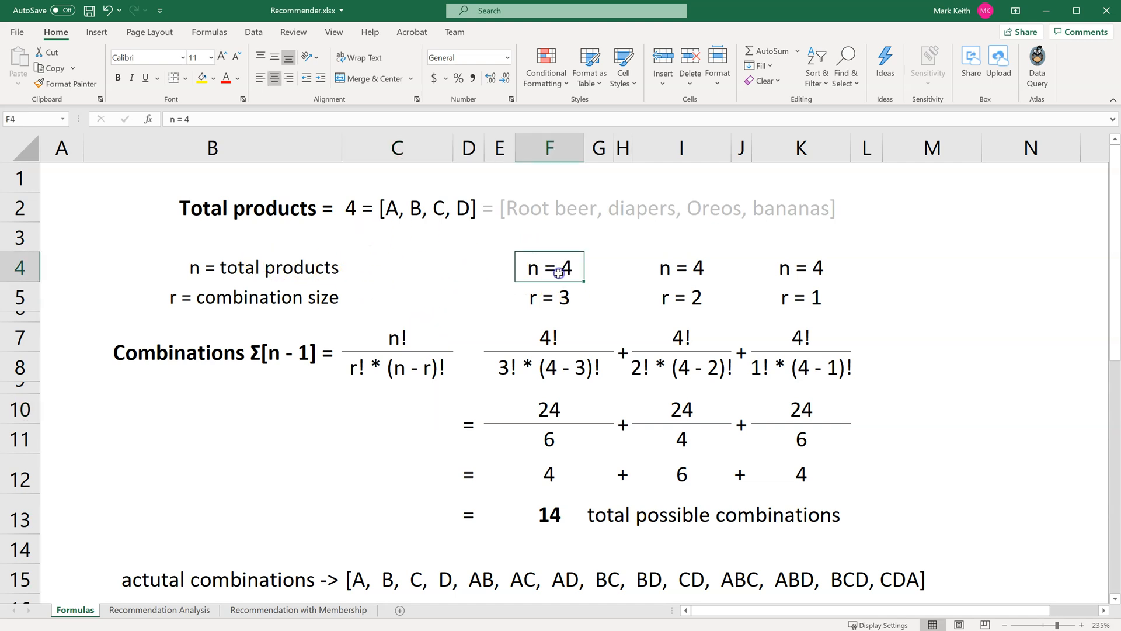
click(561, 304)
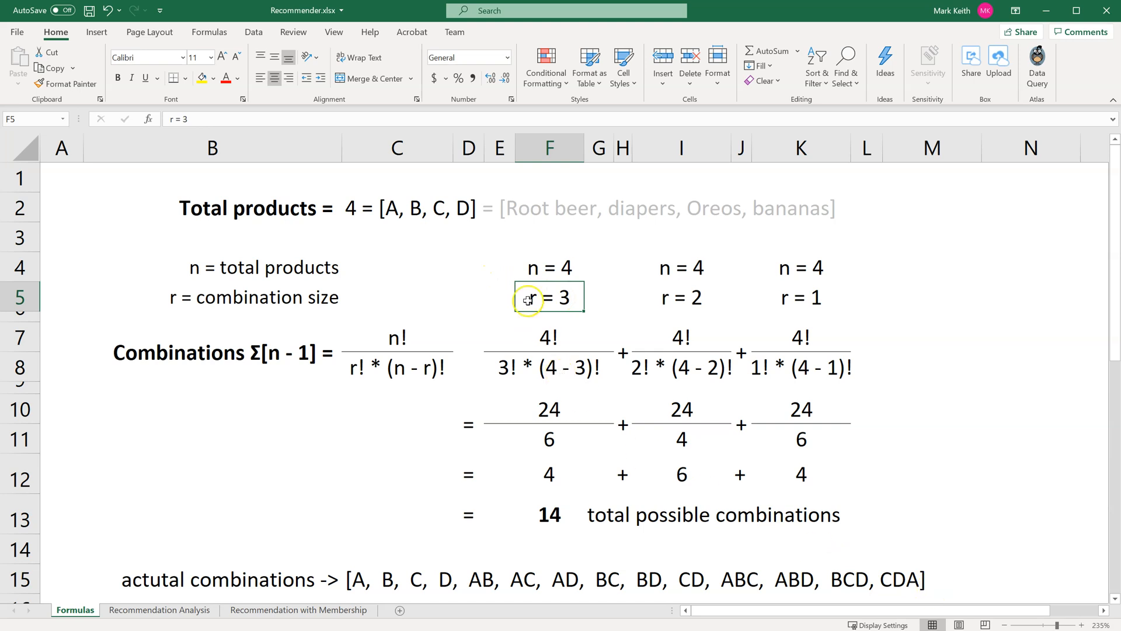
click(549, 269)
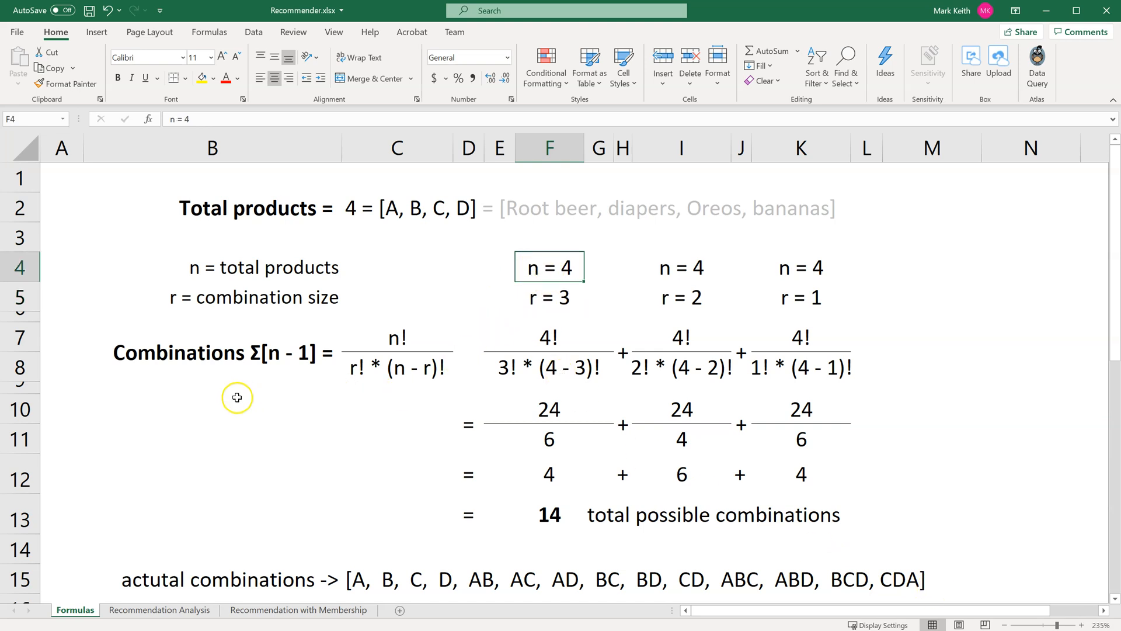
Examine the total of possible combinations and the start of the actual combinations list on the Formulas sheet
click(178, 402)
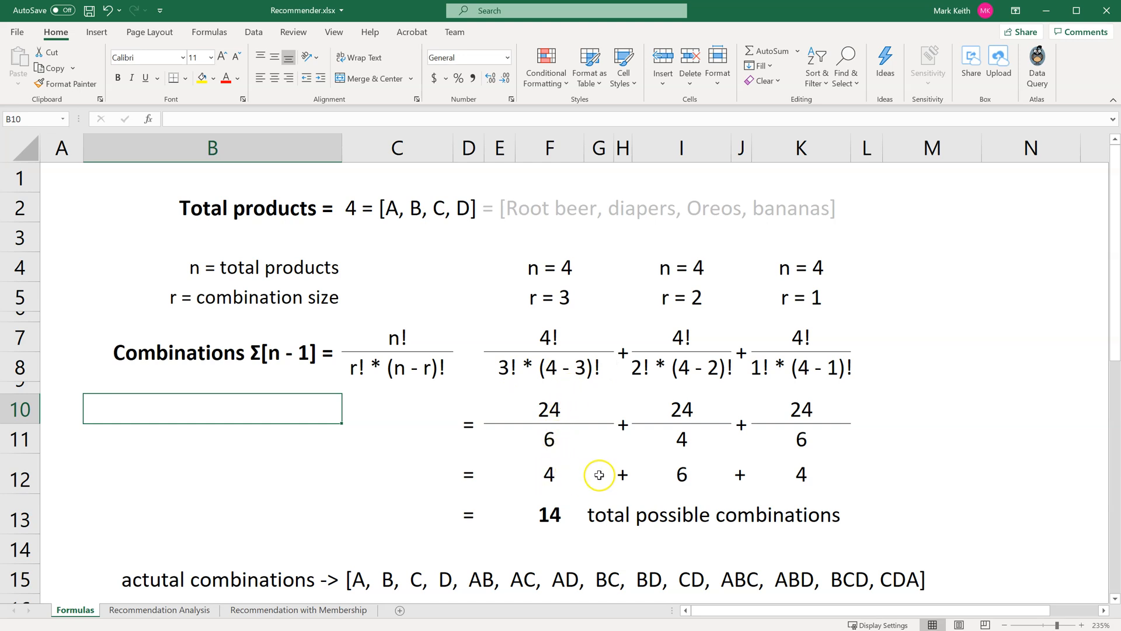
click(543, 515)
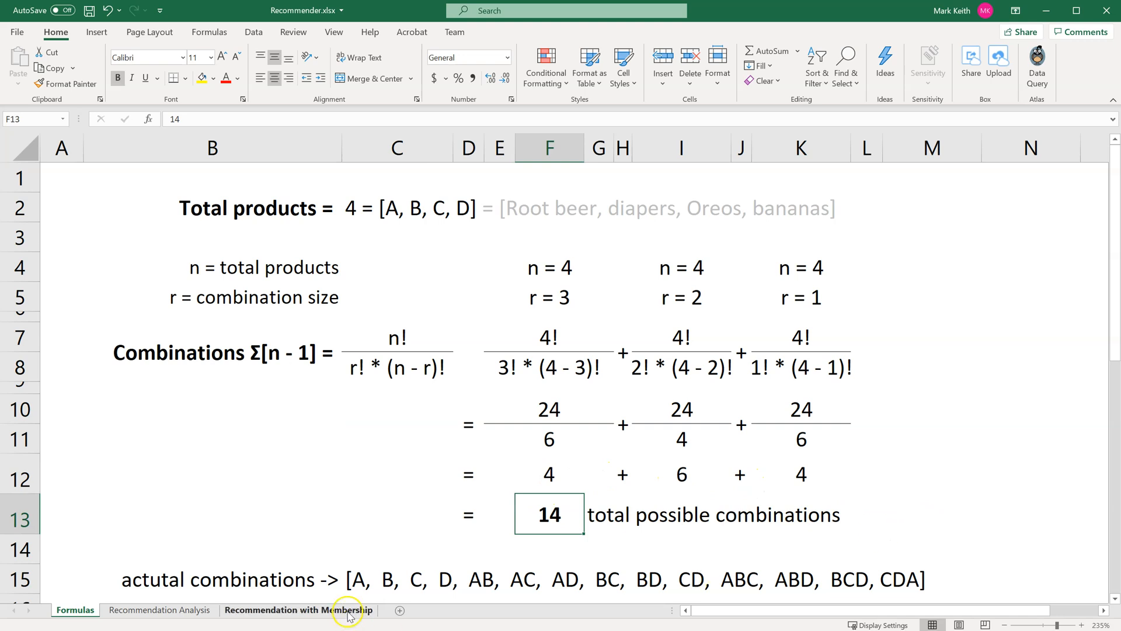
click(357, 578)
click(266, 539)
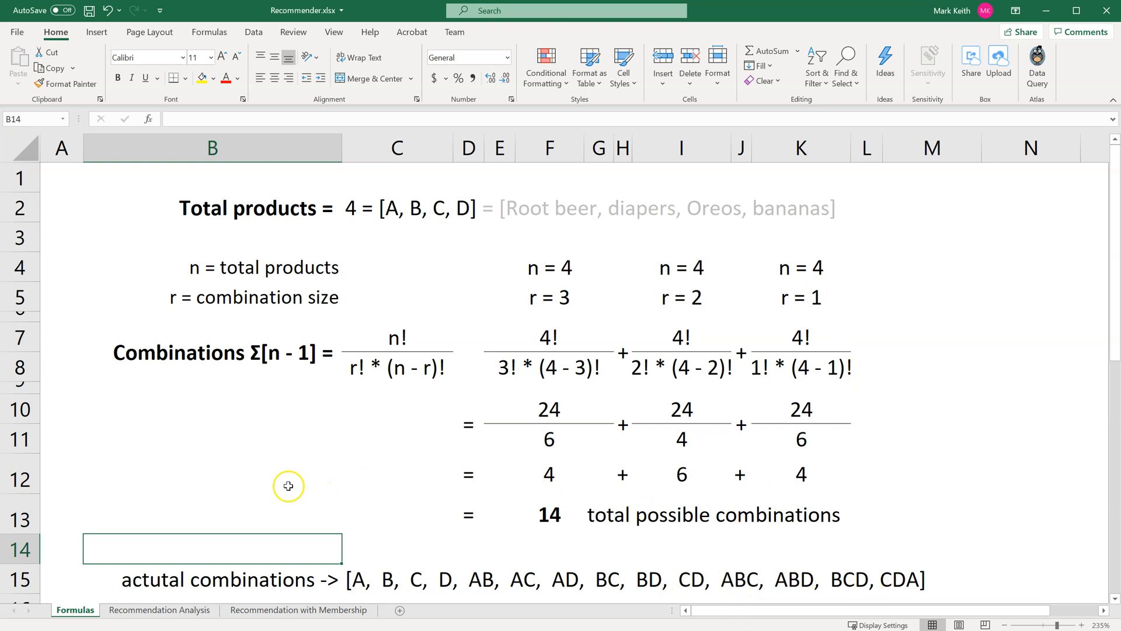
click(224, 449)
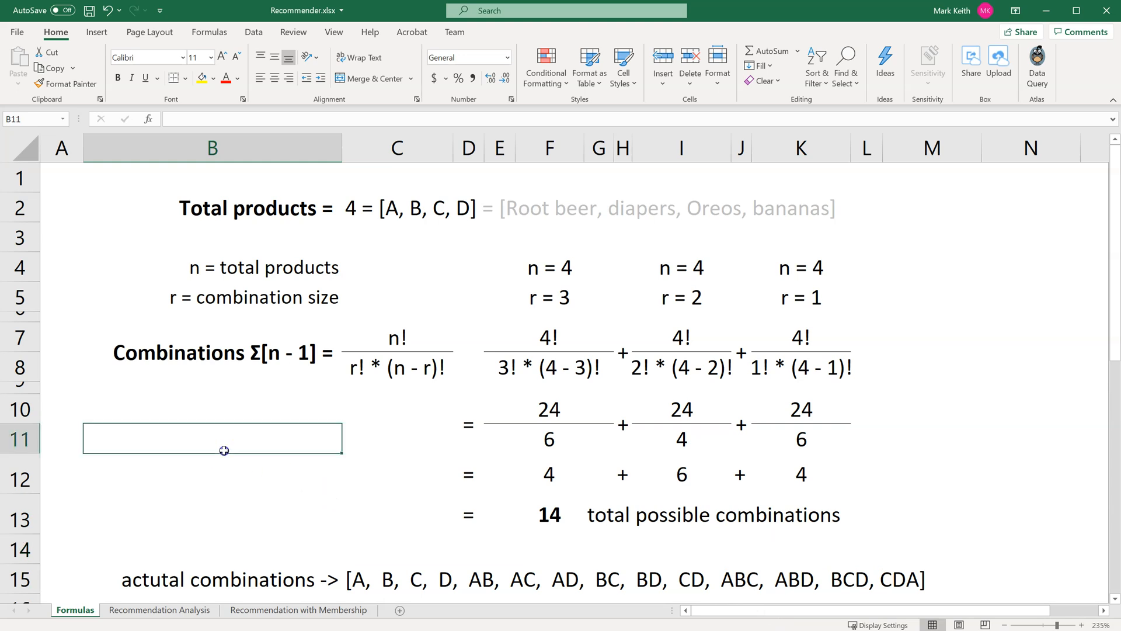
Review the actual product combinations alongside the Support formula and its explanation
scroll(222, 466, down, 10)
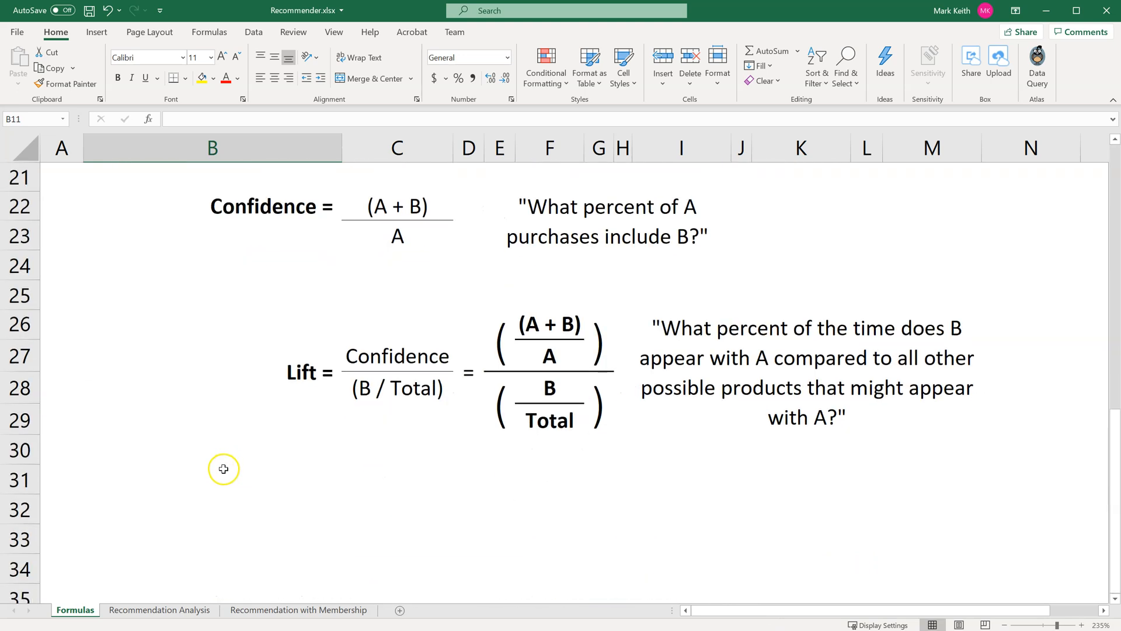
scroll(240, 463, up, 10)
drag(1116, 296, 1116, 392)
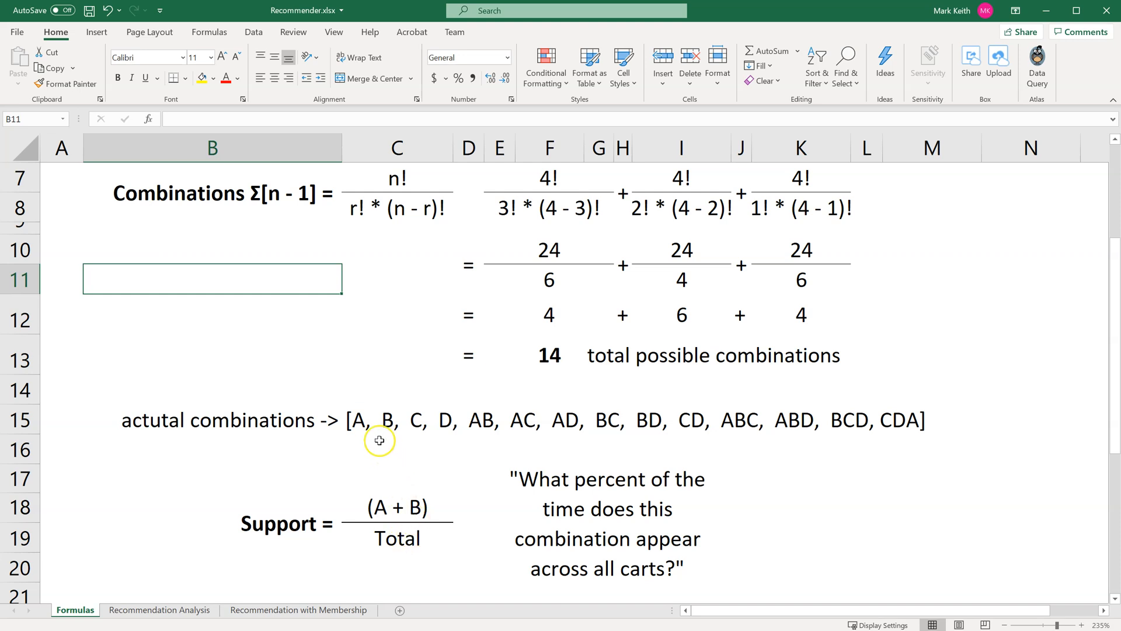
click(476, 420)
scroll(483, 418, up, 2)
scroll(482, 418, up, 1)
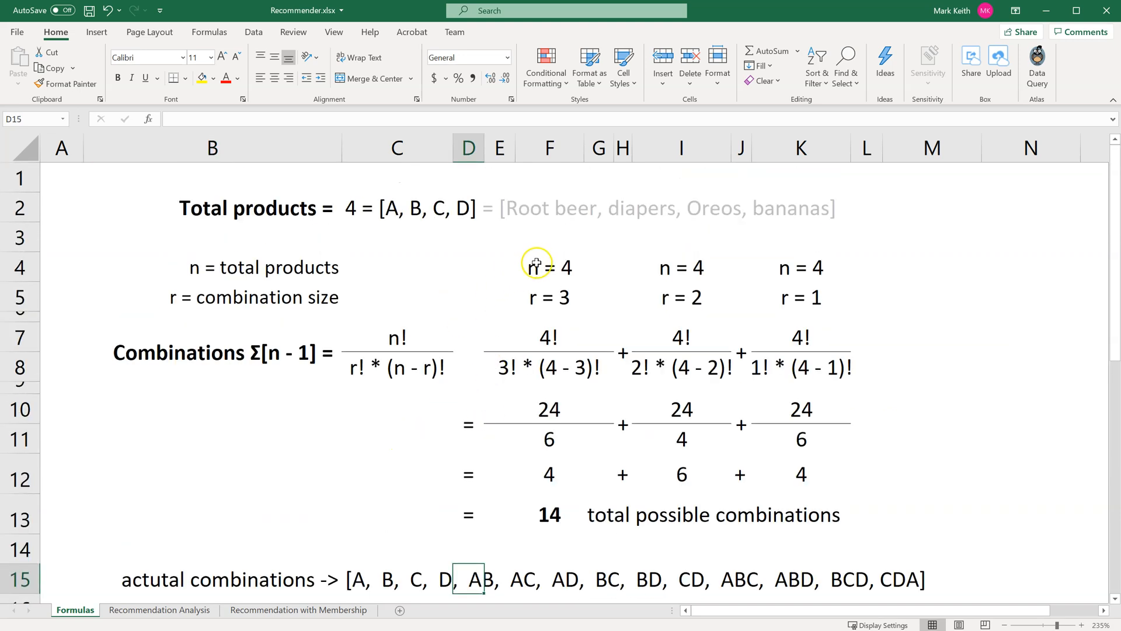
scroll(570, 318, down, 3)
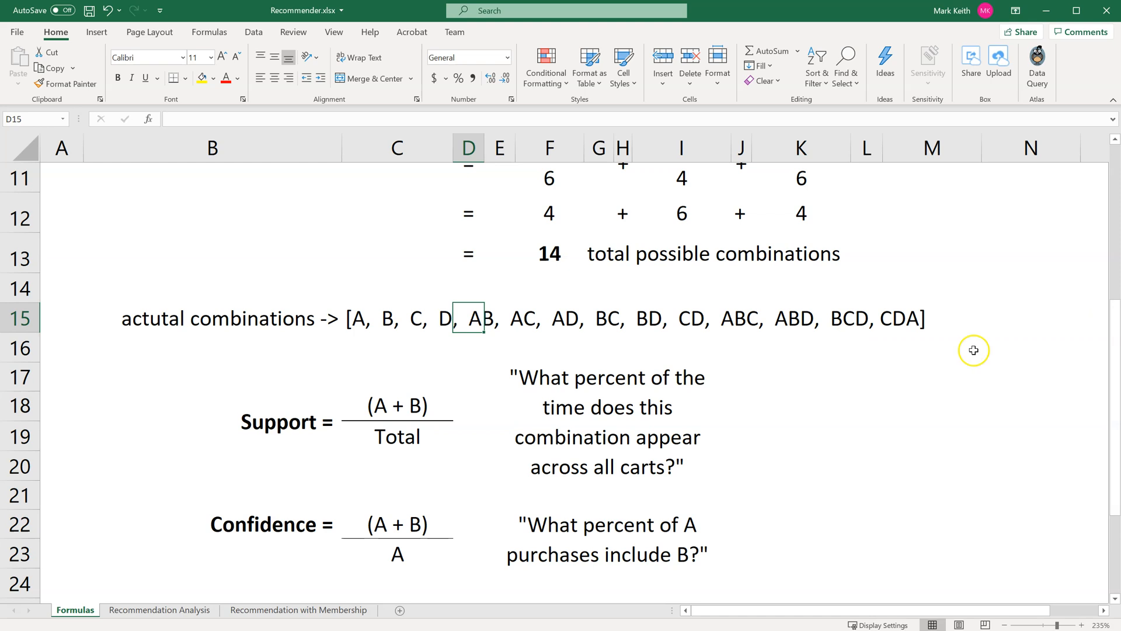
drag(1116, 330, 1109, 268)
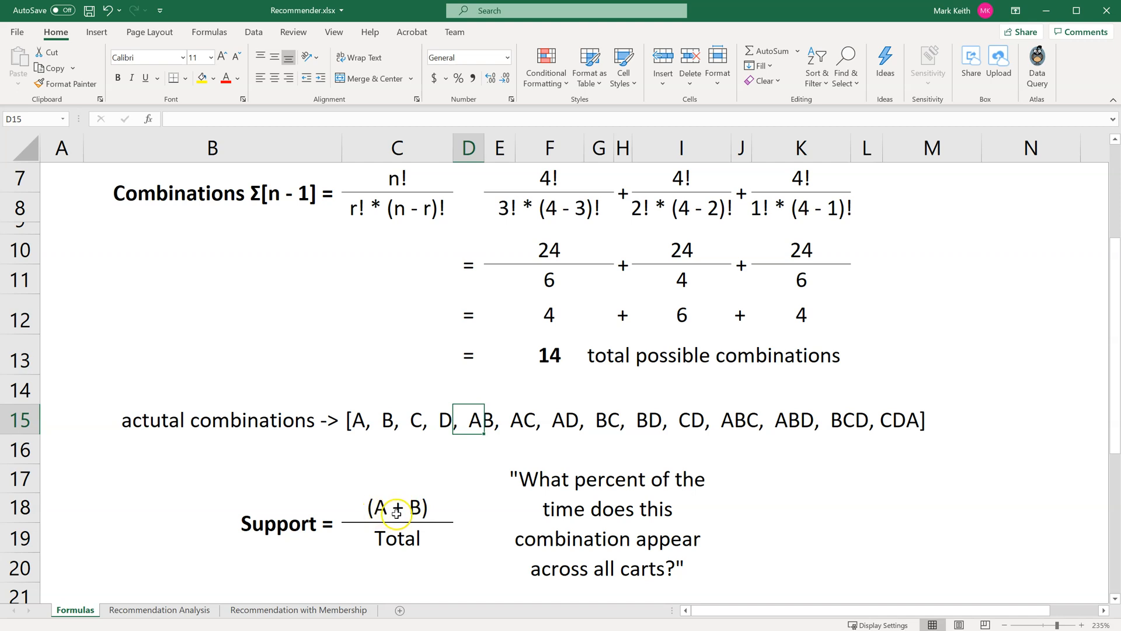
Examine the Confidence formula, including its (A + B) numerator and A denominator
drag(1114, 369, 1111, 420)
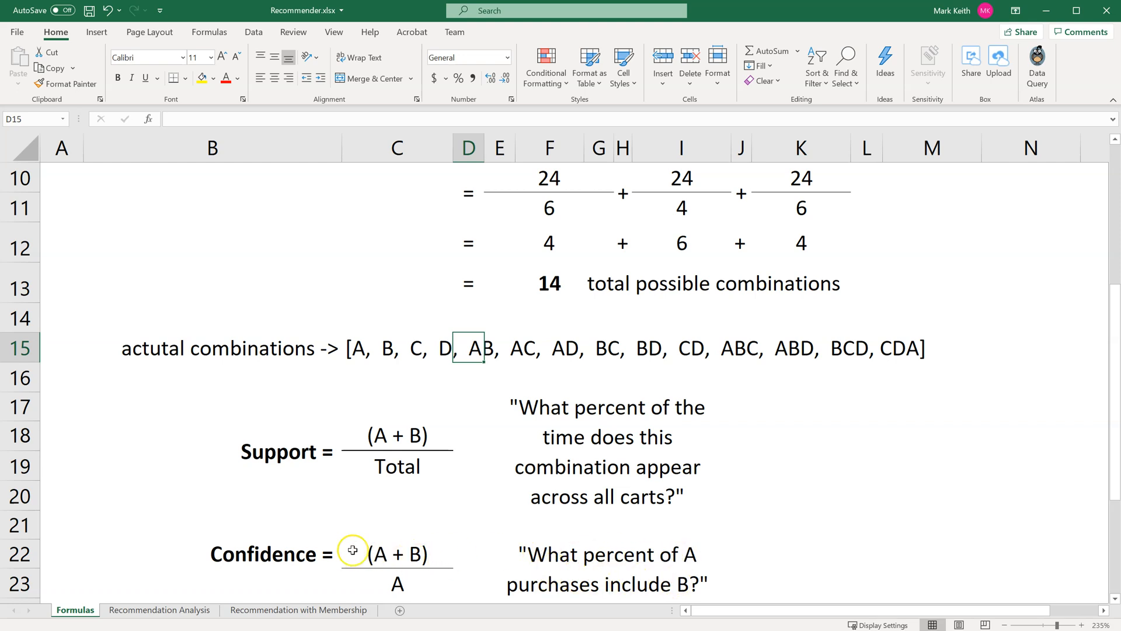
click(392, 581)
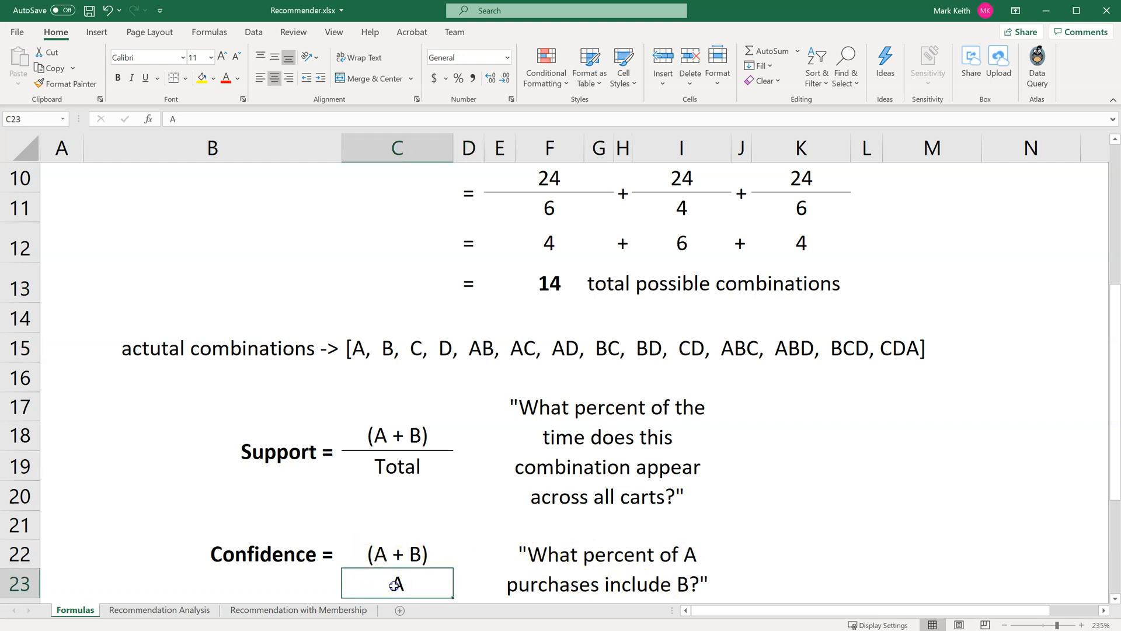
click(400, 556)
click(400, 586)
click(257, 553)
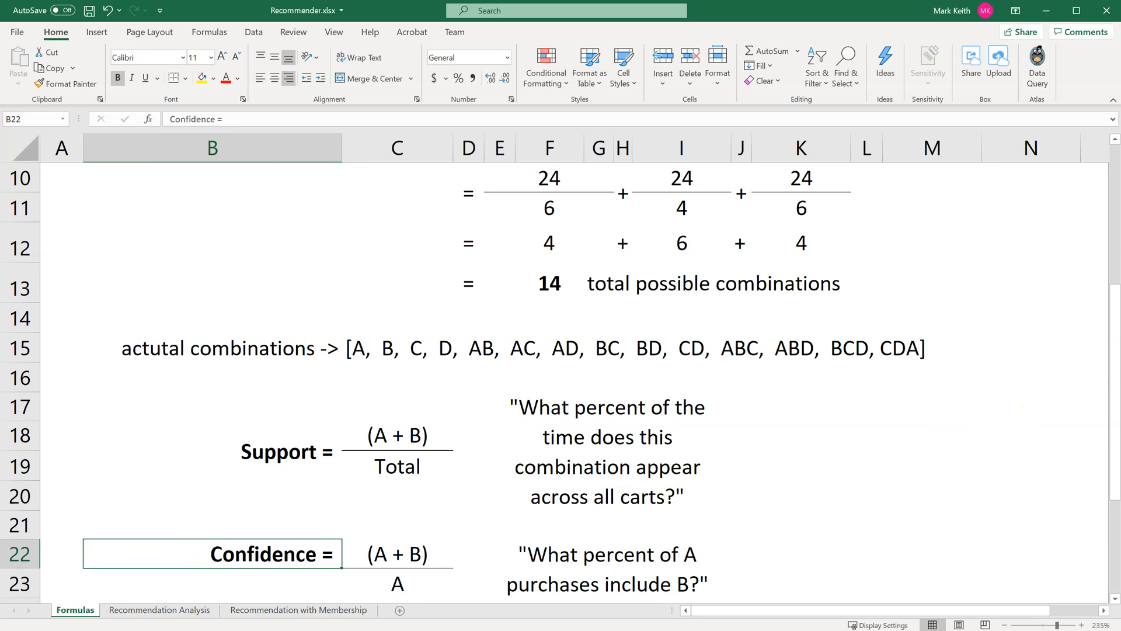
Examine the Lift formula and its explanation, and return to the beginning of the Formulas sheet
drag(1108, 390, 1108, 482)
click(755, 408)
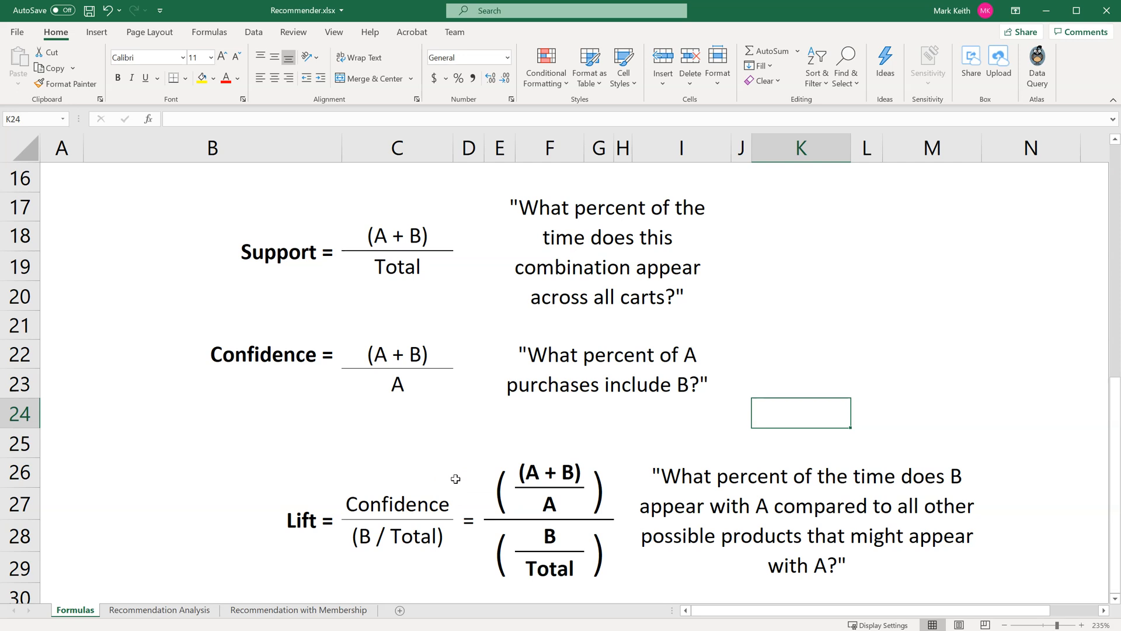
scroll(525, 467, down, 7)
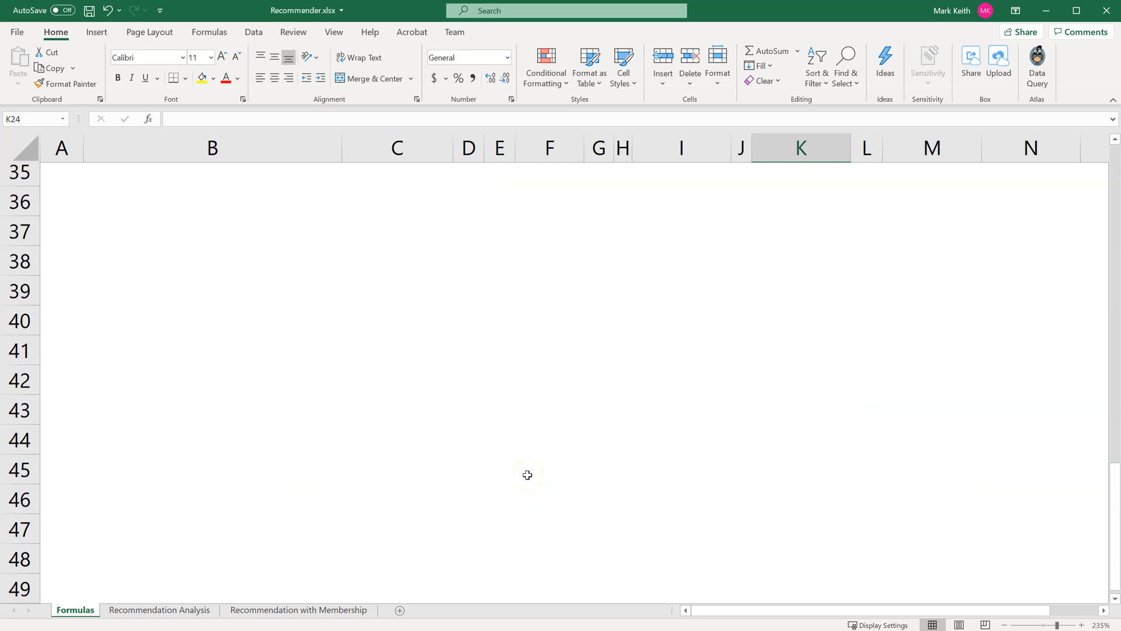
scroll(525, 464, up, 12)
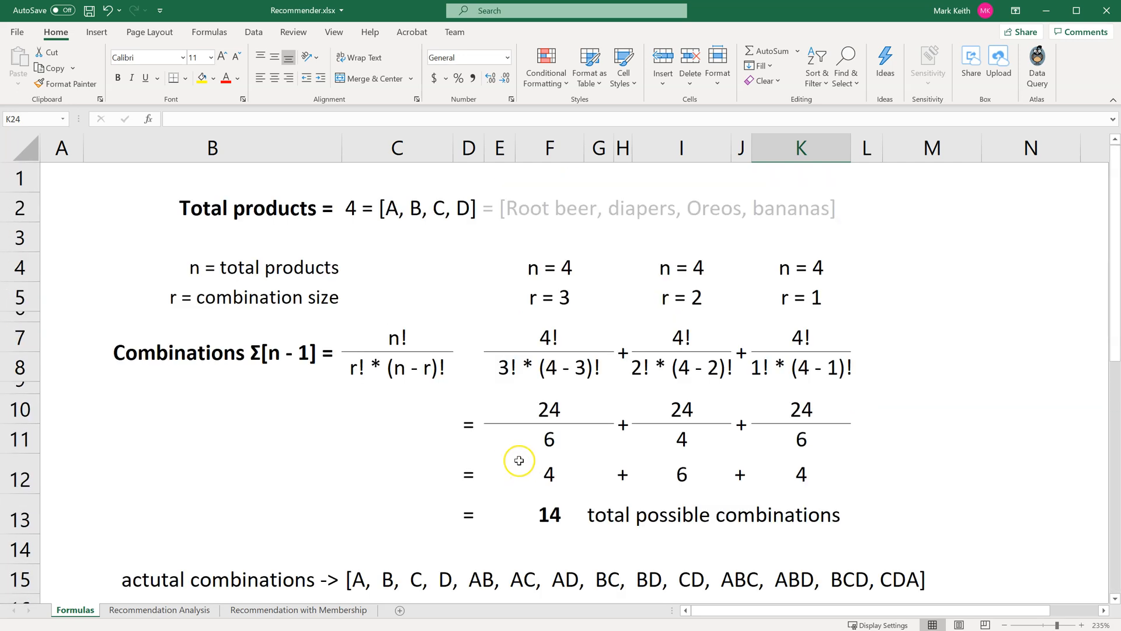
Open the Recommendation Analysis sheet and view its receipts, product combinations, recommendation order and rules tables together at 130% zoom
click(159, 610)
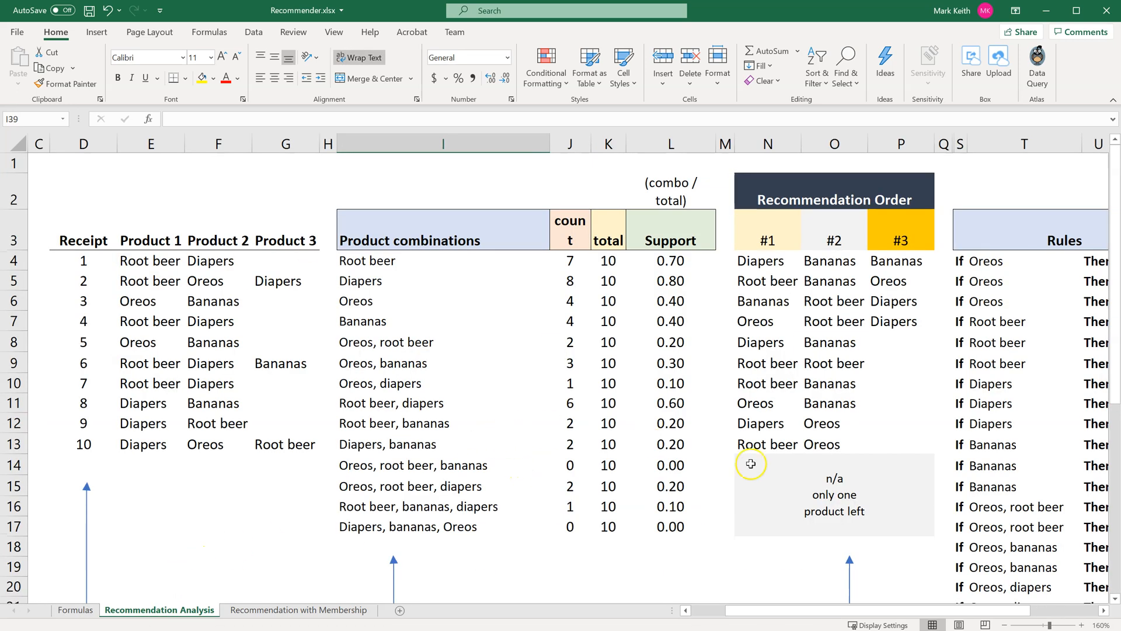
scroll(859, 381, down, 1)
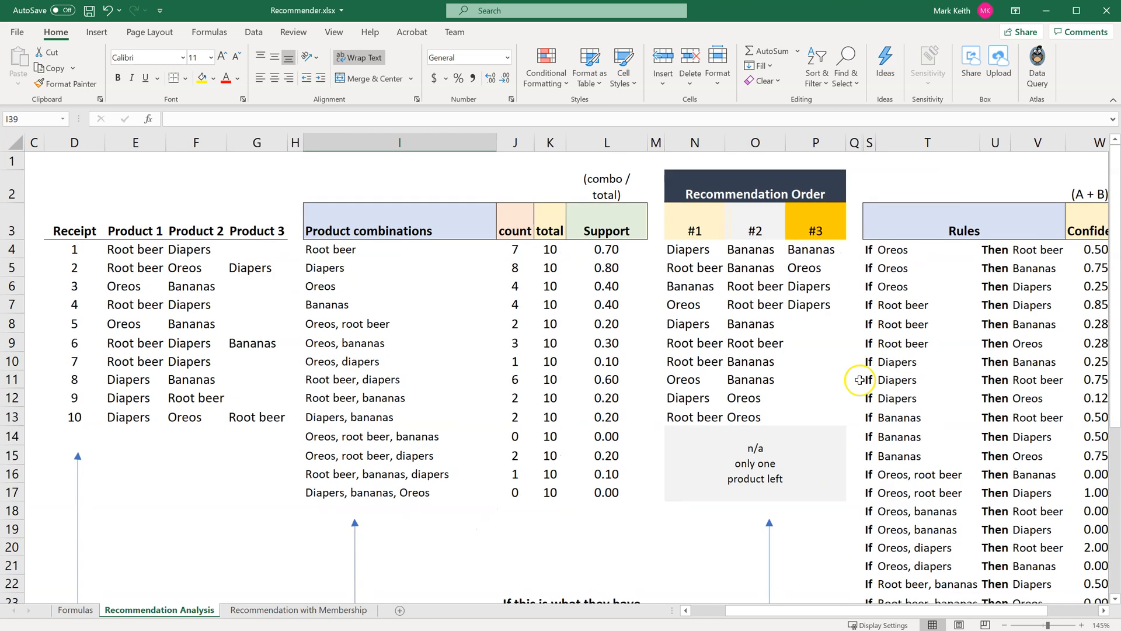
scroll(858, 380, down, 1)
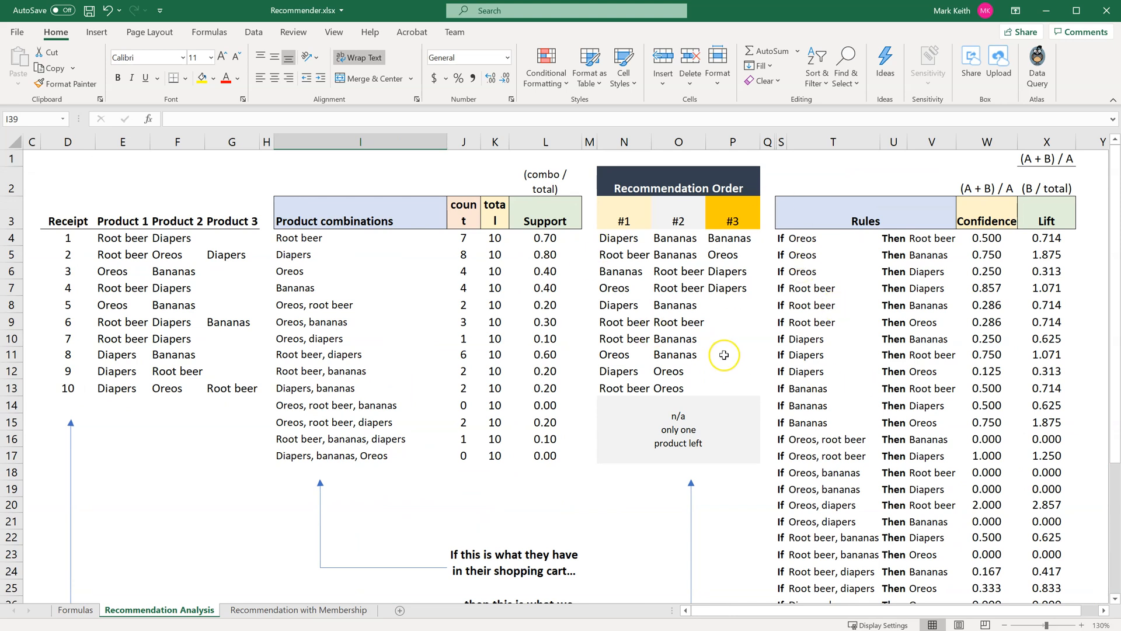
scroll(724, 353, down, 3)
scroll(724, 355, up, 3)
scroll(724, 355, up, 1)
Examine the Receipt table covering ten receipts, starting with the products bought on receipt 1
drag(73, 217, 225, 395)
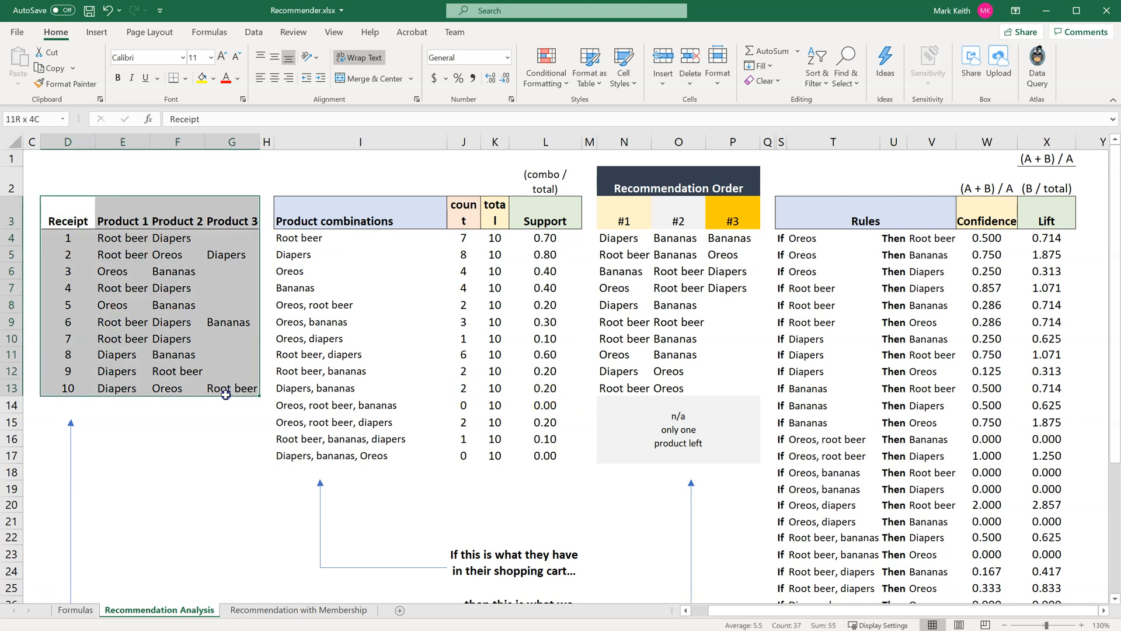
click(194, 327)
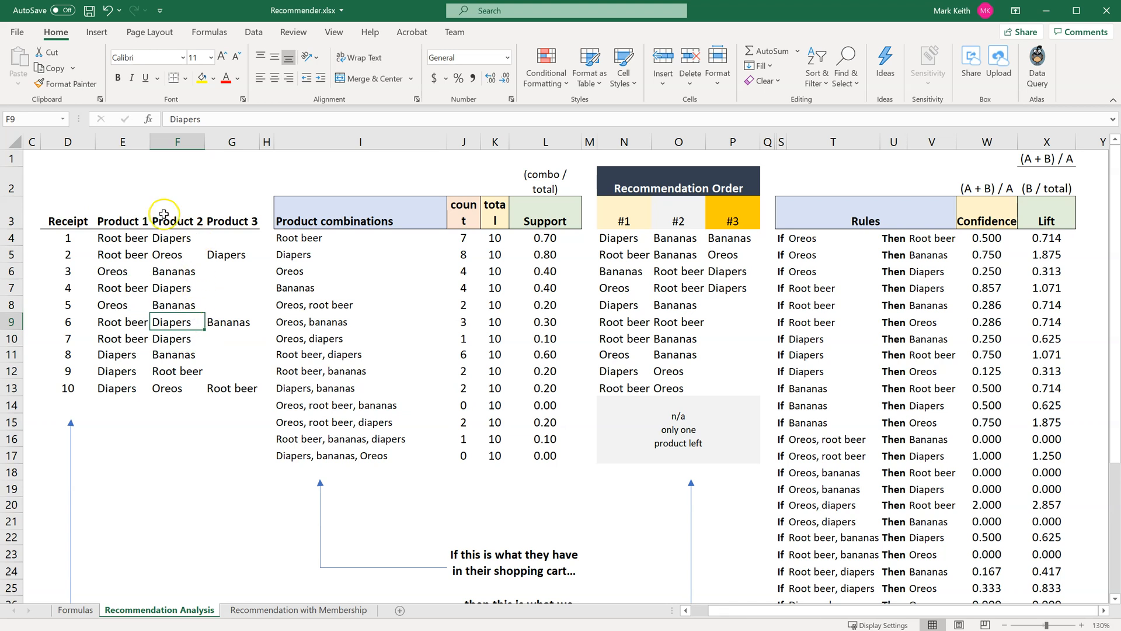
click(62, 169)
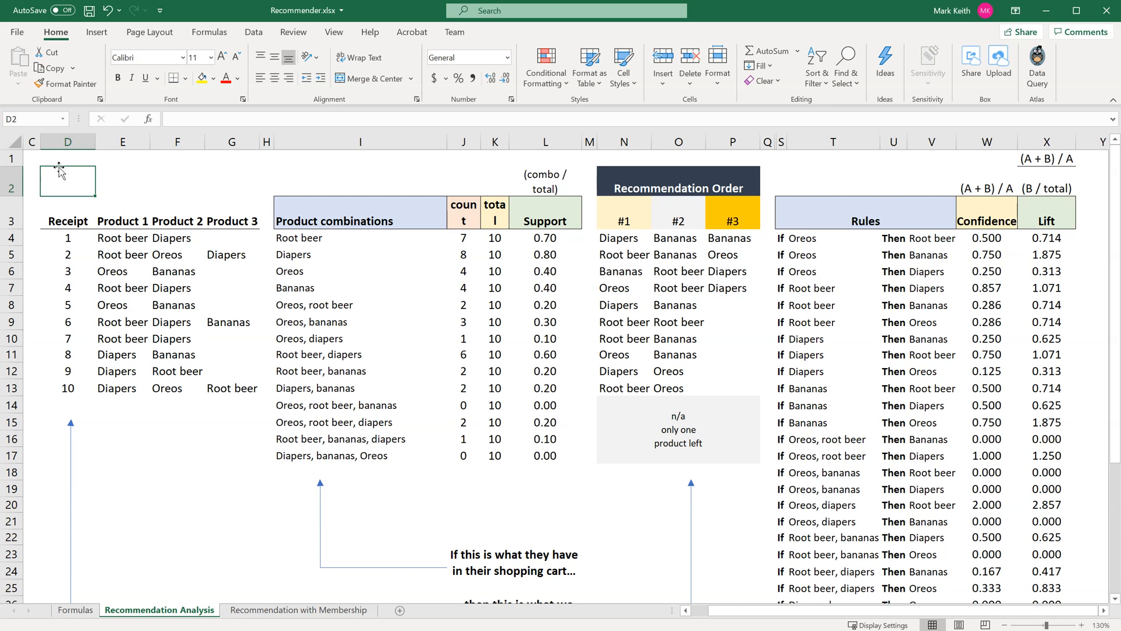
key(Down)
key(Down)
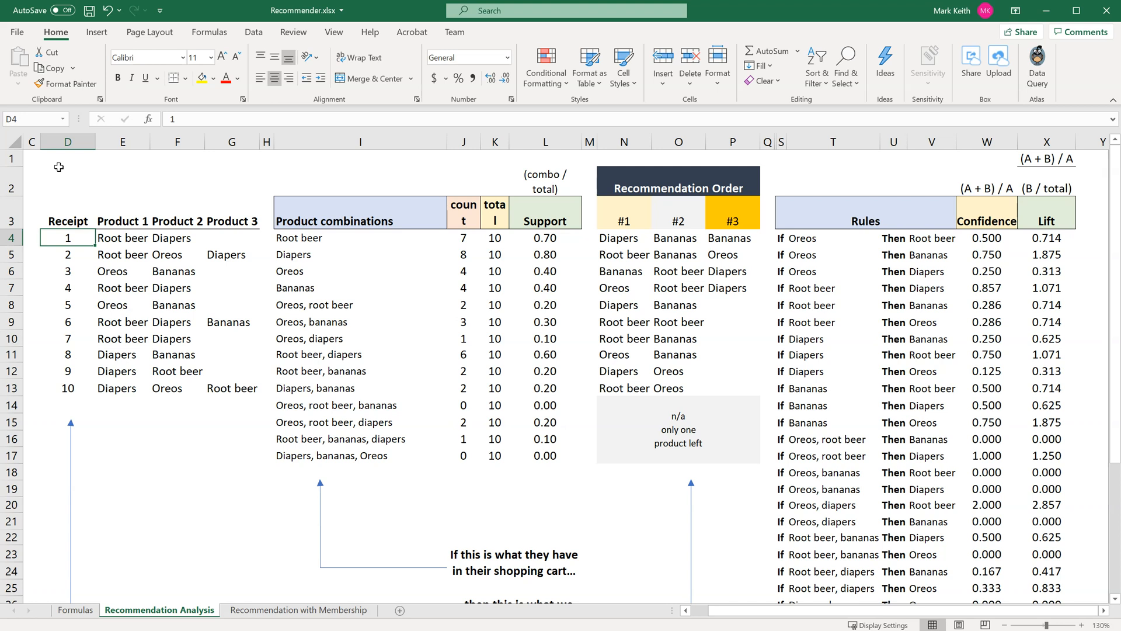
key(Right)
key(Right)
key(Left)
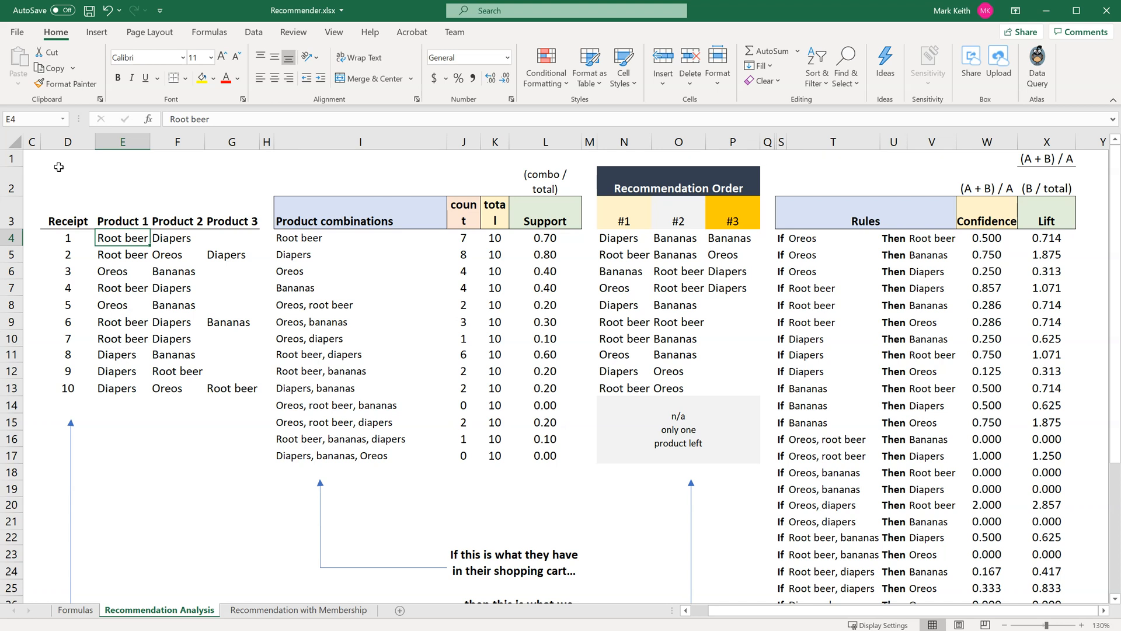
Examine the products bought on receipts 1, 2 and 3, and the full range of products across all ten receipts
key(shift+Right)
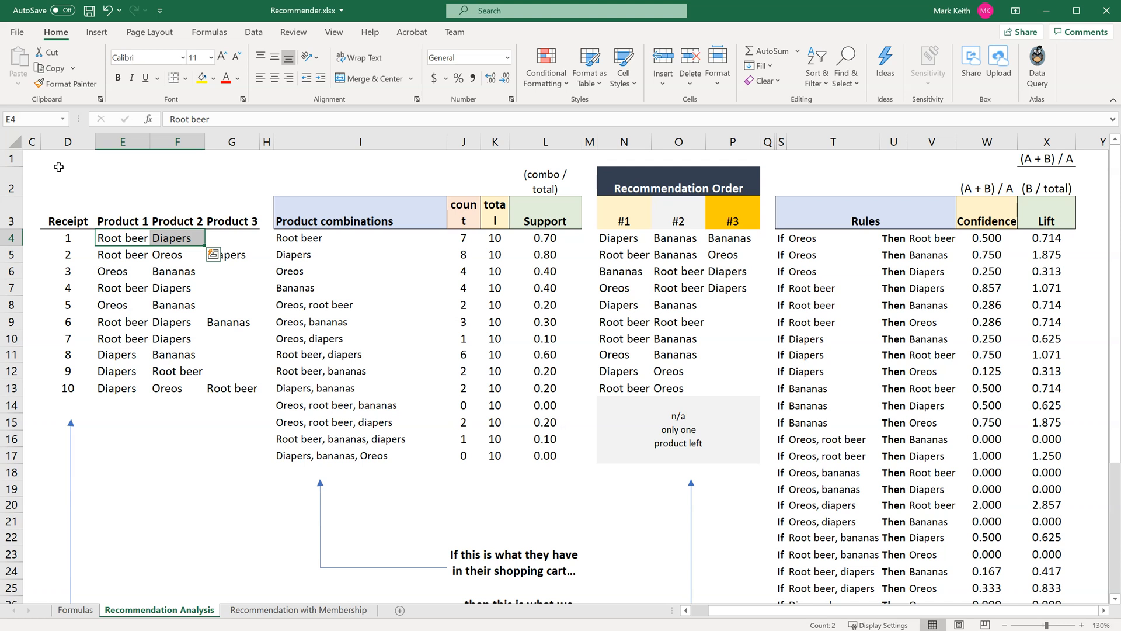
click(106, 255)
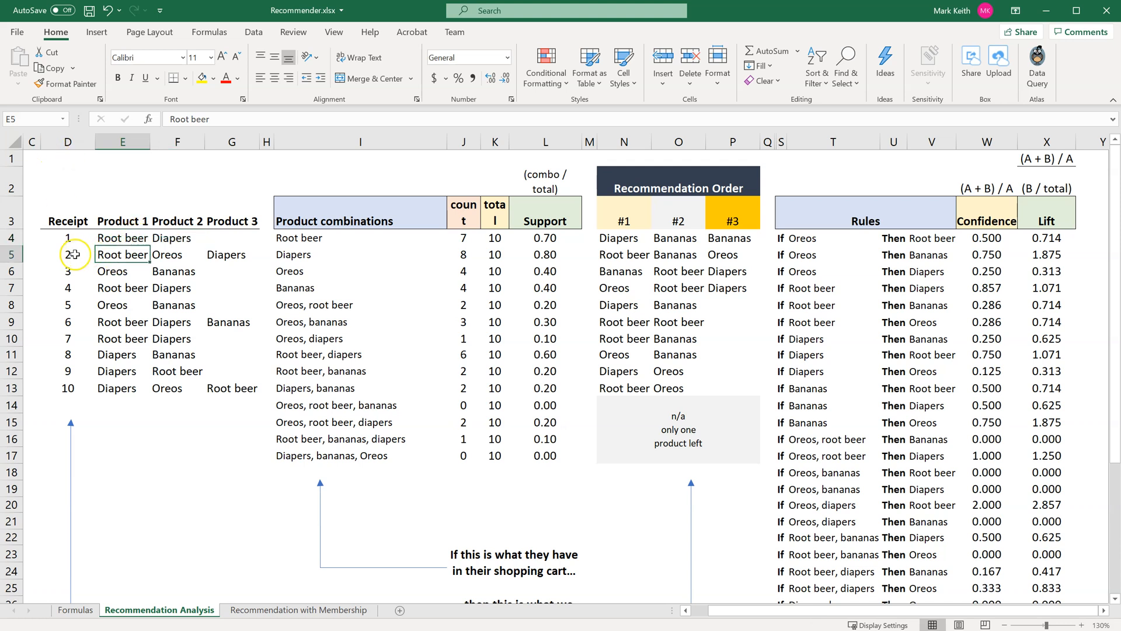
drag(162, 263, 228, 256)
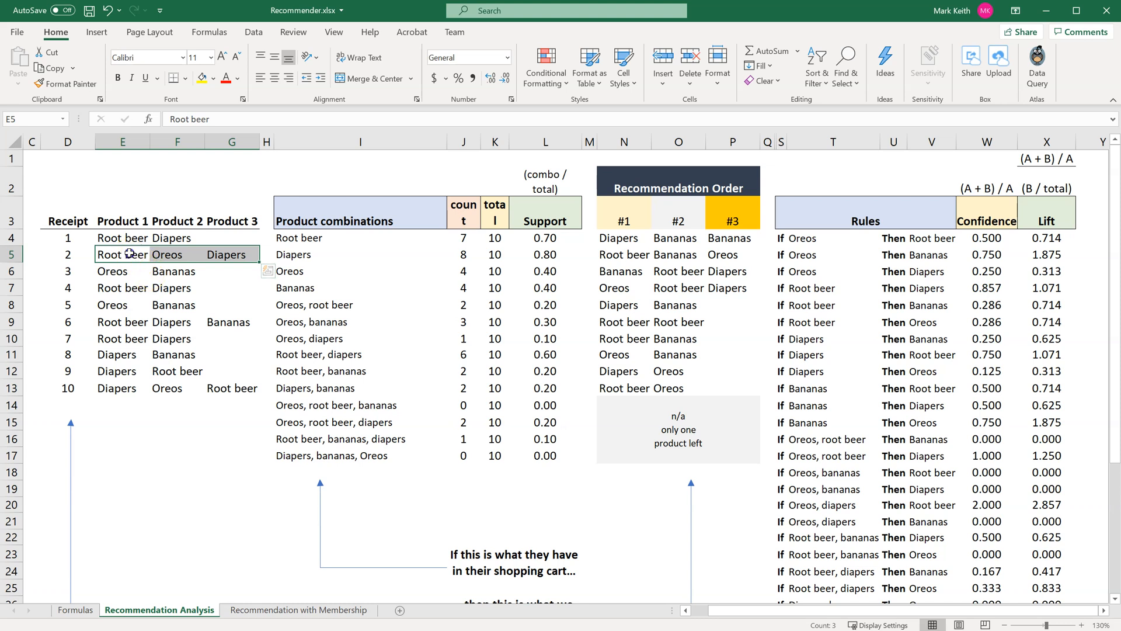
click(131, 253)
click(162, 253)
click(233, 249)
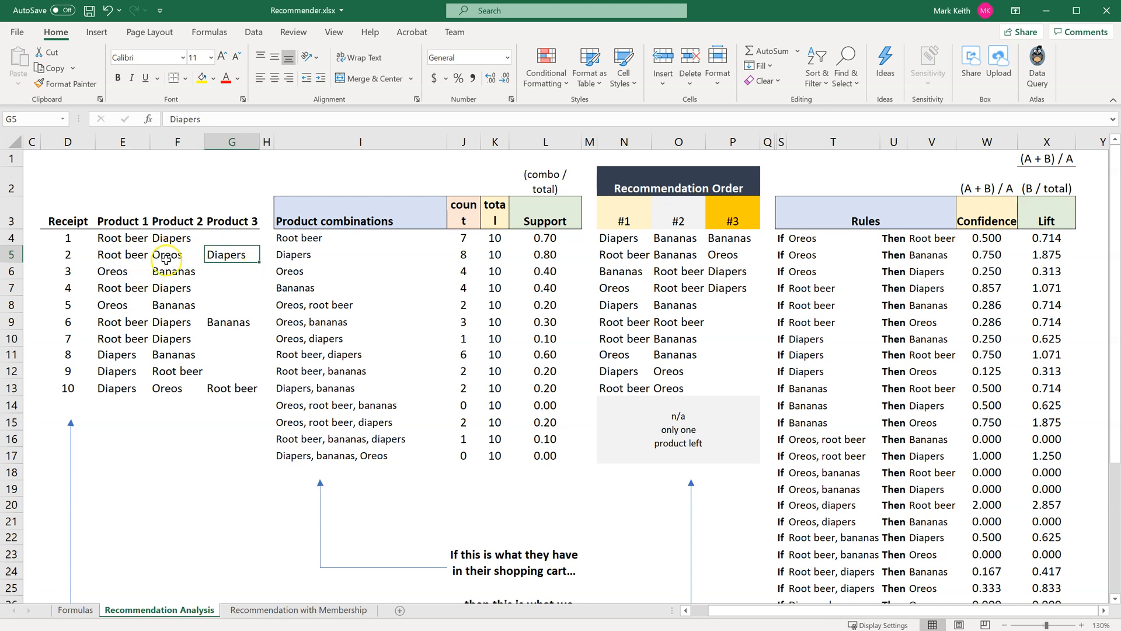
click(134, 269)
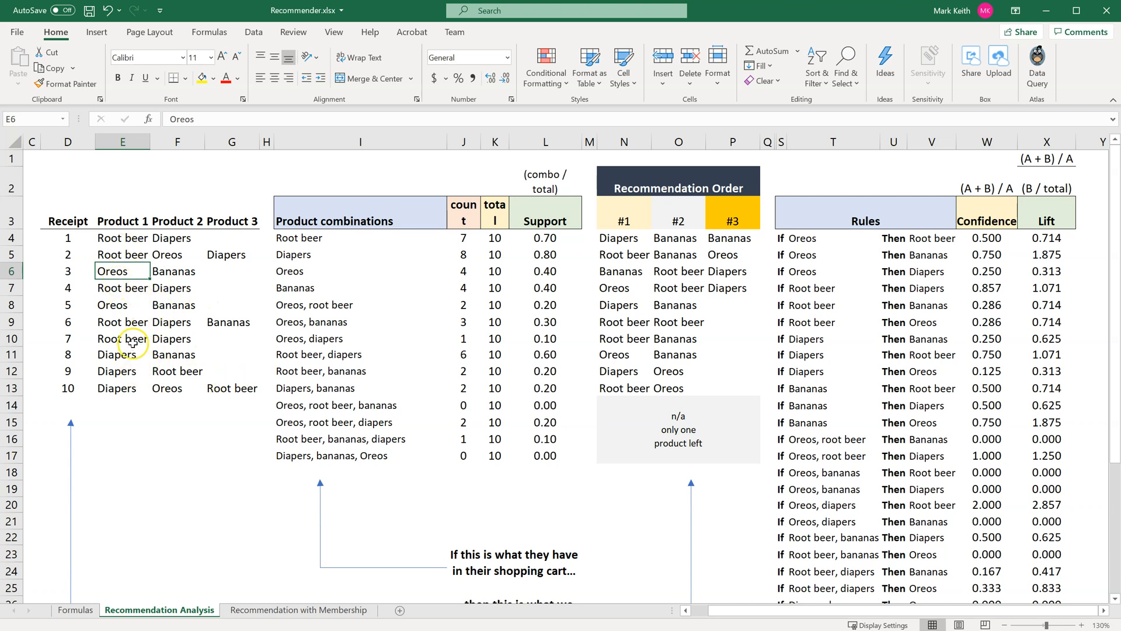
drag(120, 239, 222, 384)
Compare the Product combinations list with the total possible combinations calculation on the Formulas sheet, and return to the Recommendation Analysis sheet
drag(303, 238, 351, 462)
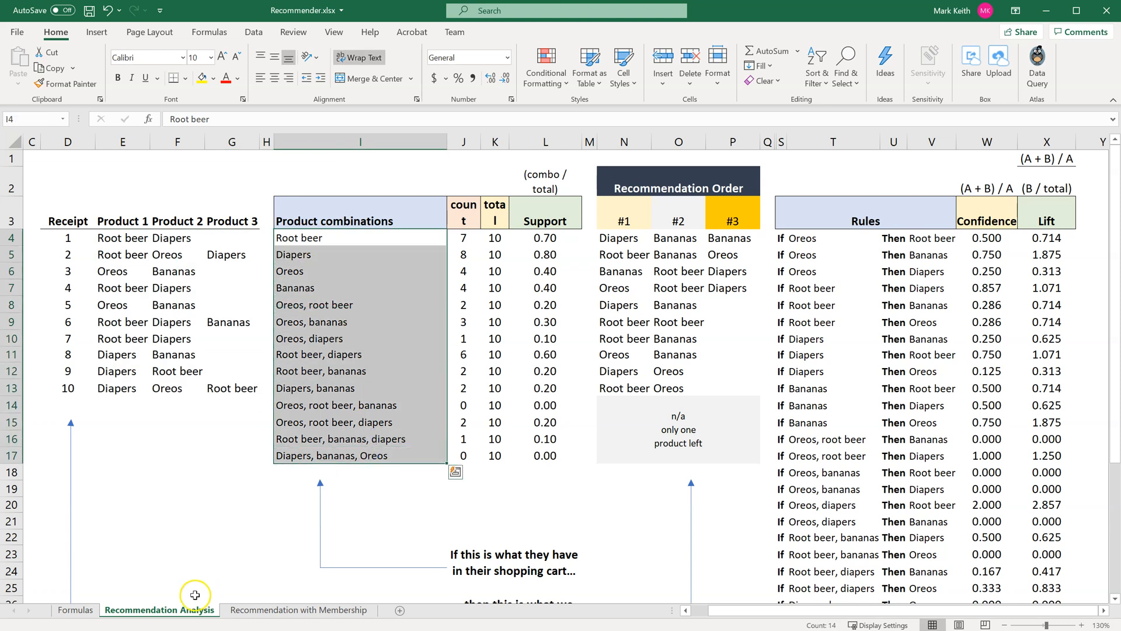
click(82, 610)
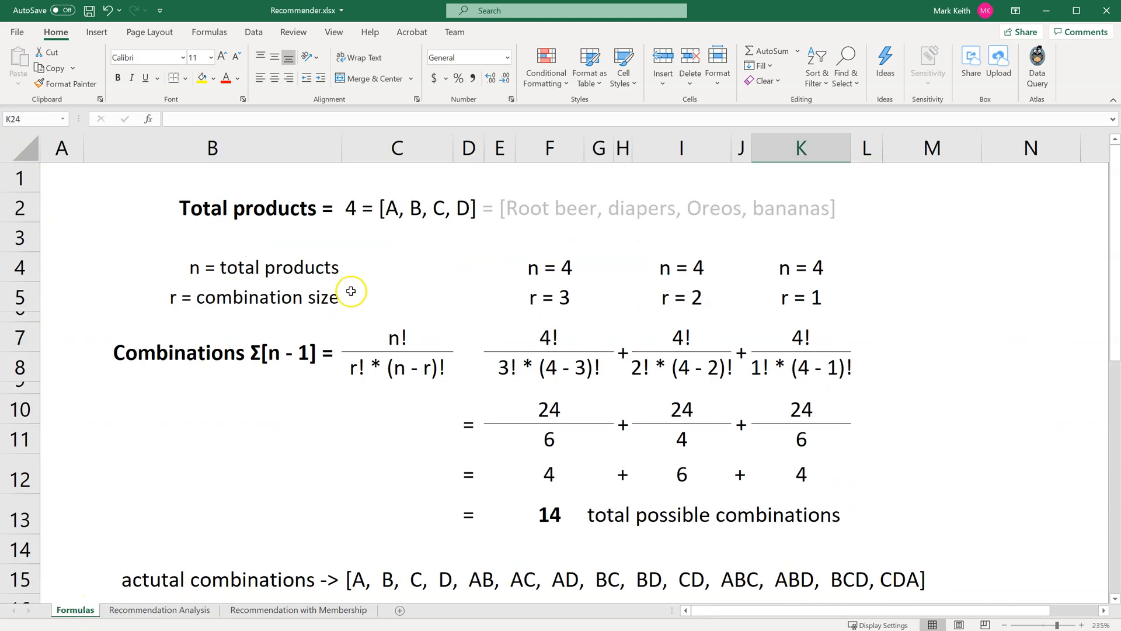
drag(263, 208, 854, 521)
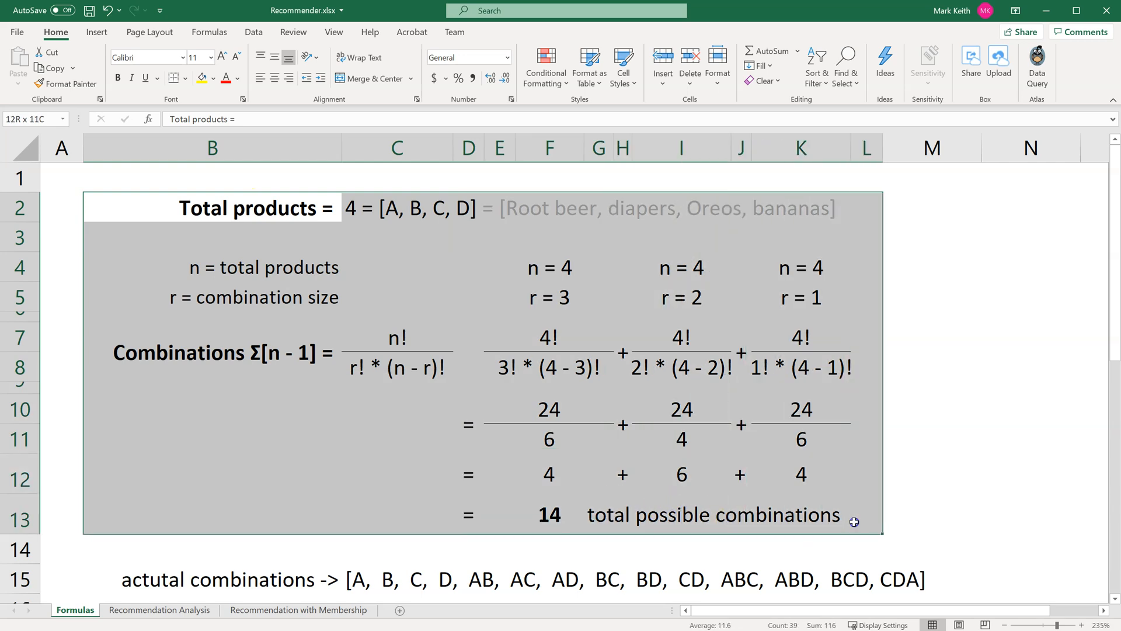
click(175, 611)
click(332, 255)
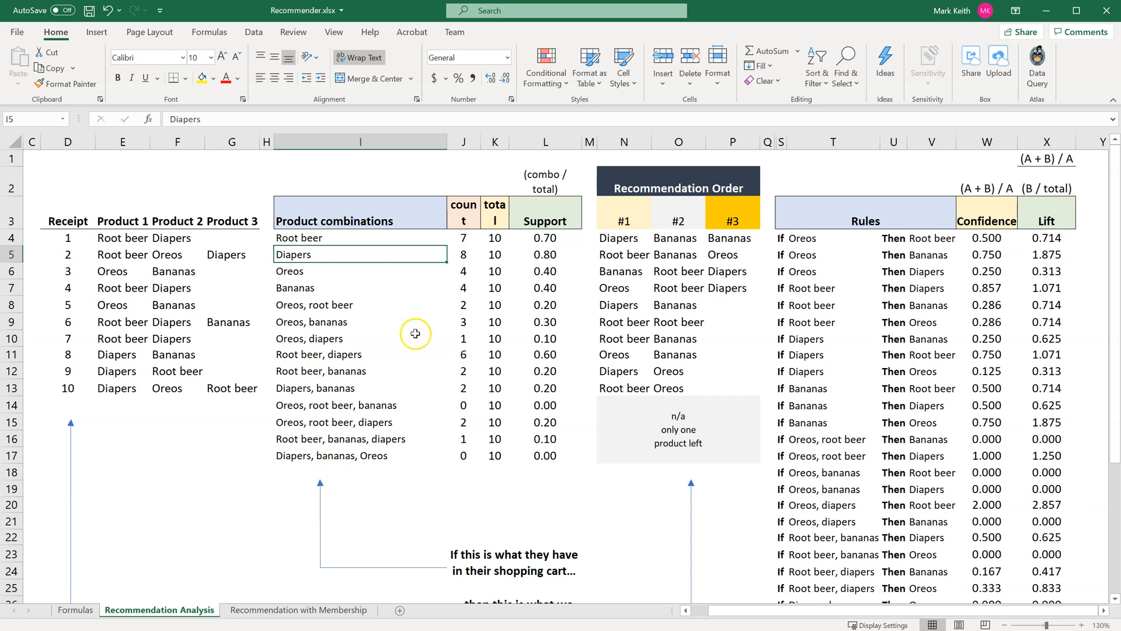
Auto-fit the count and total columns so each heading fits on one line
click(465, 239)
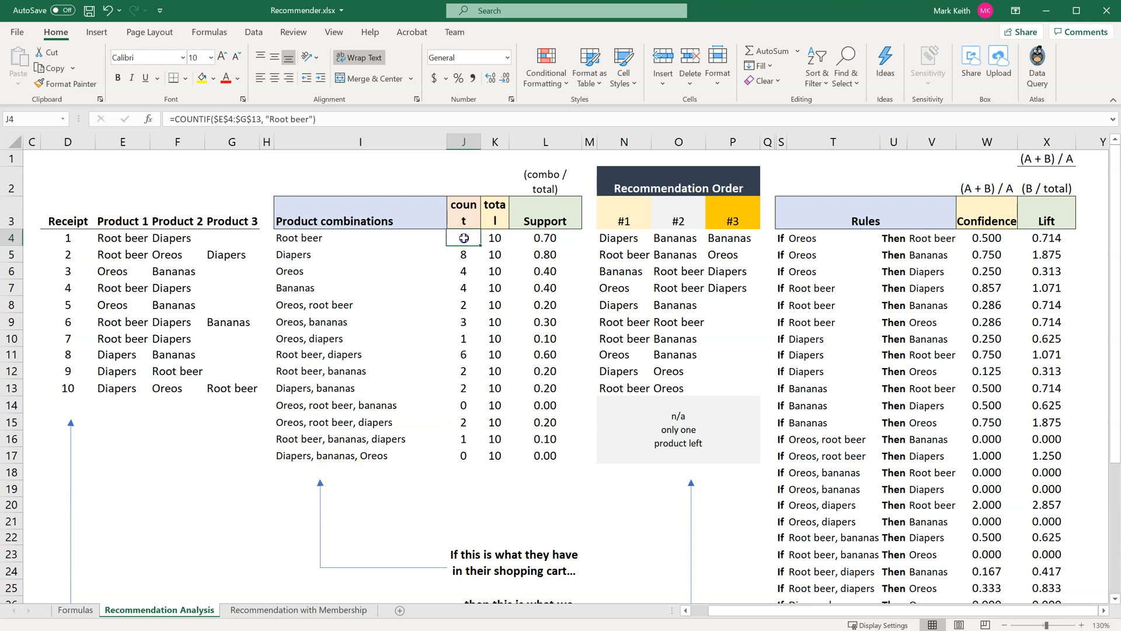
double_click(482, 141)
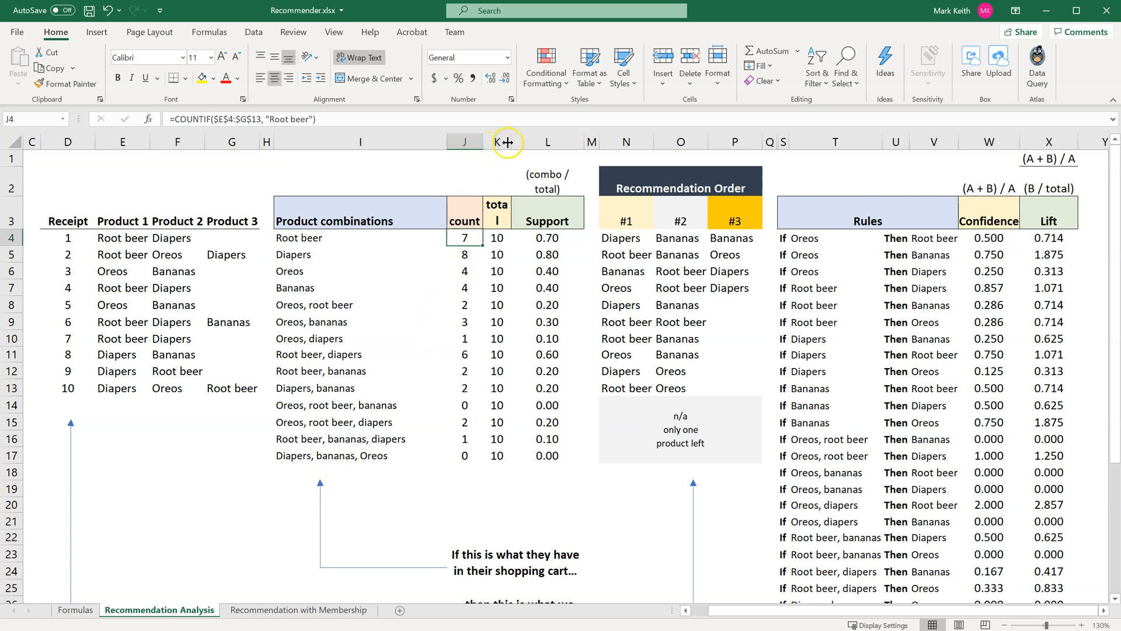
double_click(512, 142)
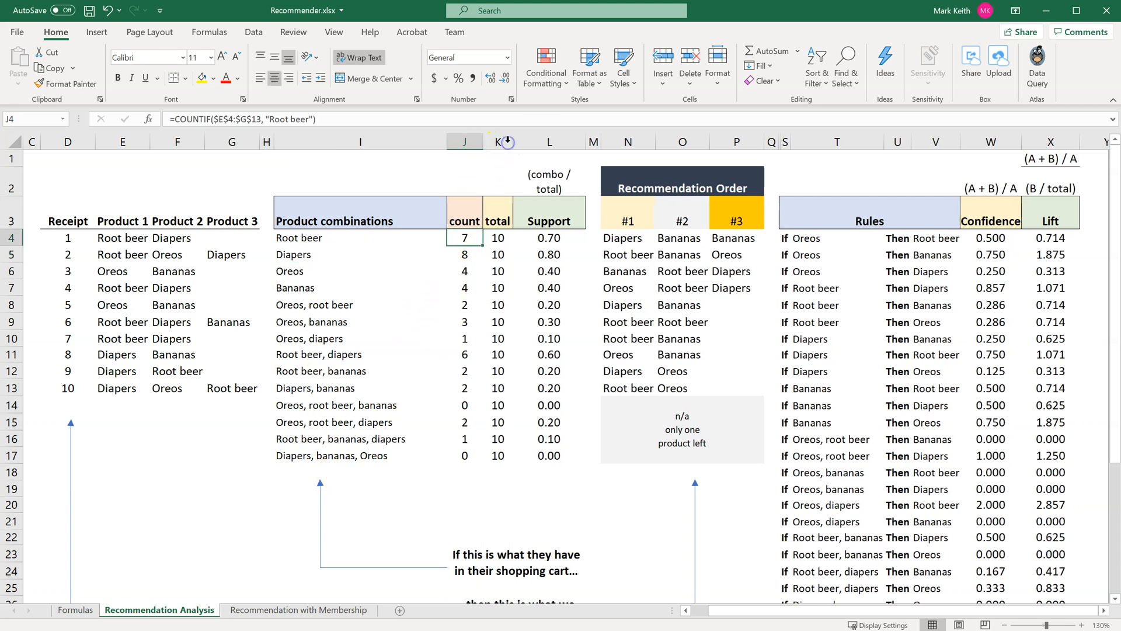
Widen the Support column until (combo / total) fits on one line, and shorten row 2 to a single line of text
double_click(586, 142)
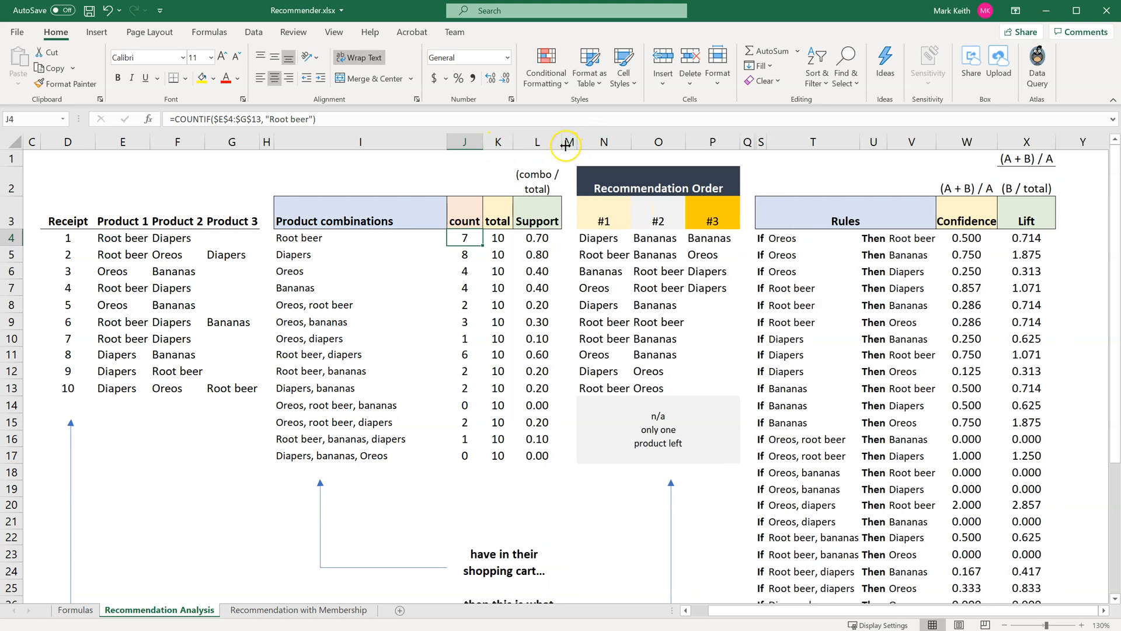
drag(564, 141, 599, 143)
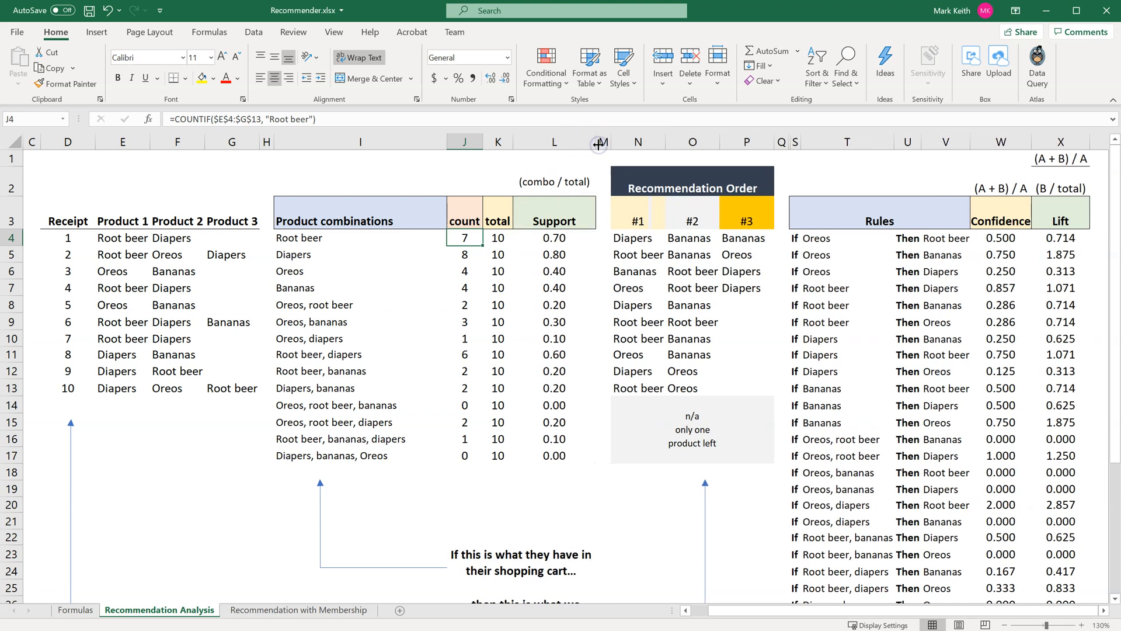
click(531, 184)
click(287, 131)
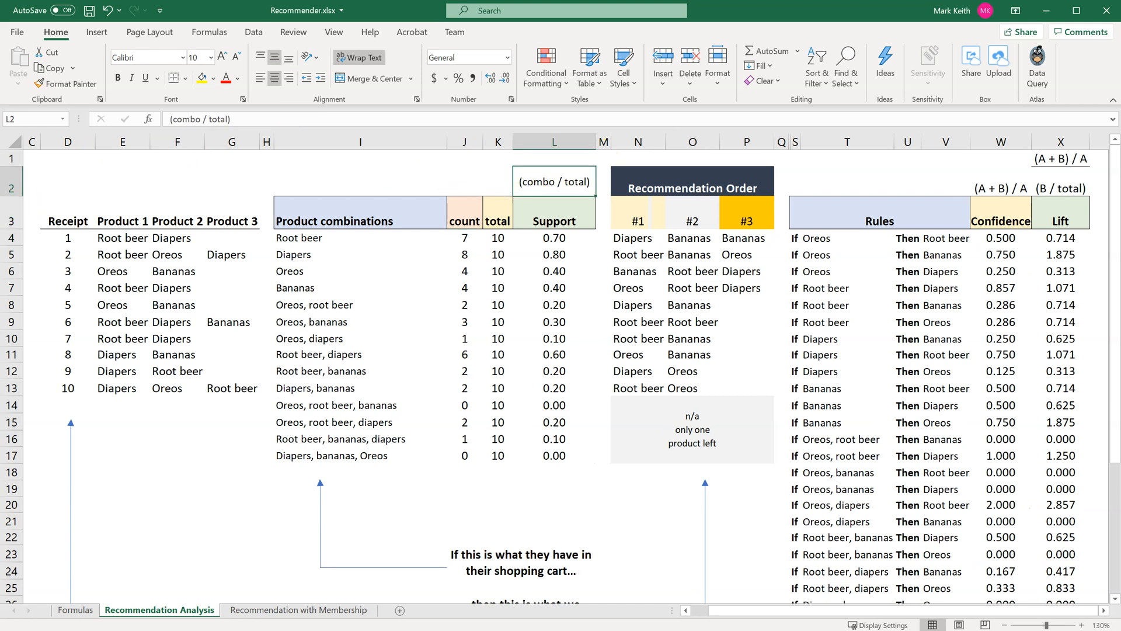
drag(7, 196, 7, 183)
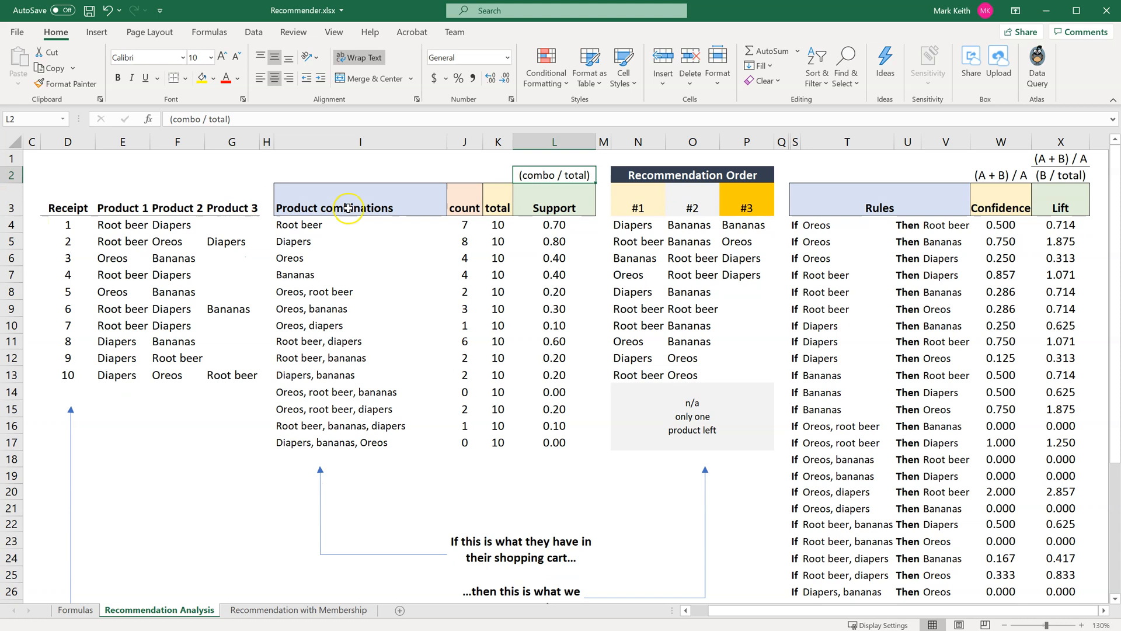
Examine the COUNTIF formula and its receipt range for the Root beer count, and the counts of the four single products
click(436, 257)
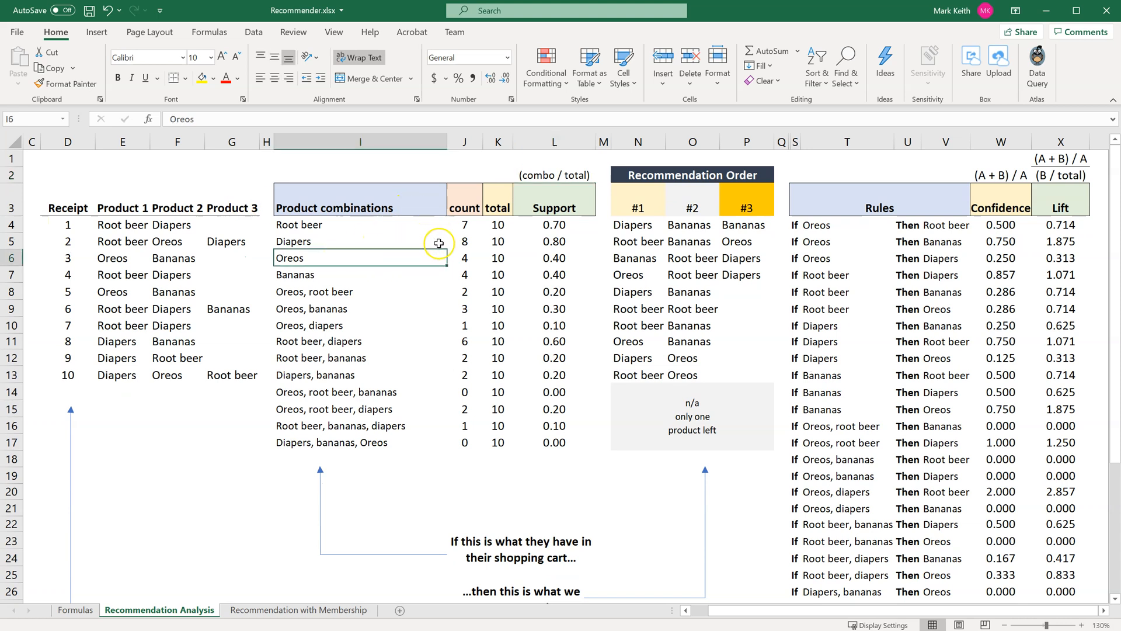
click(459, 224)
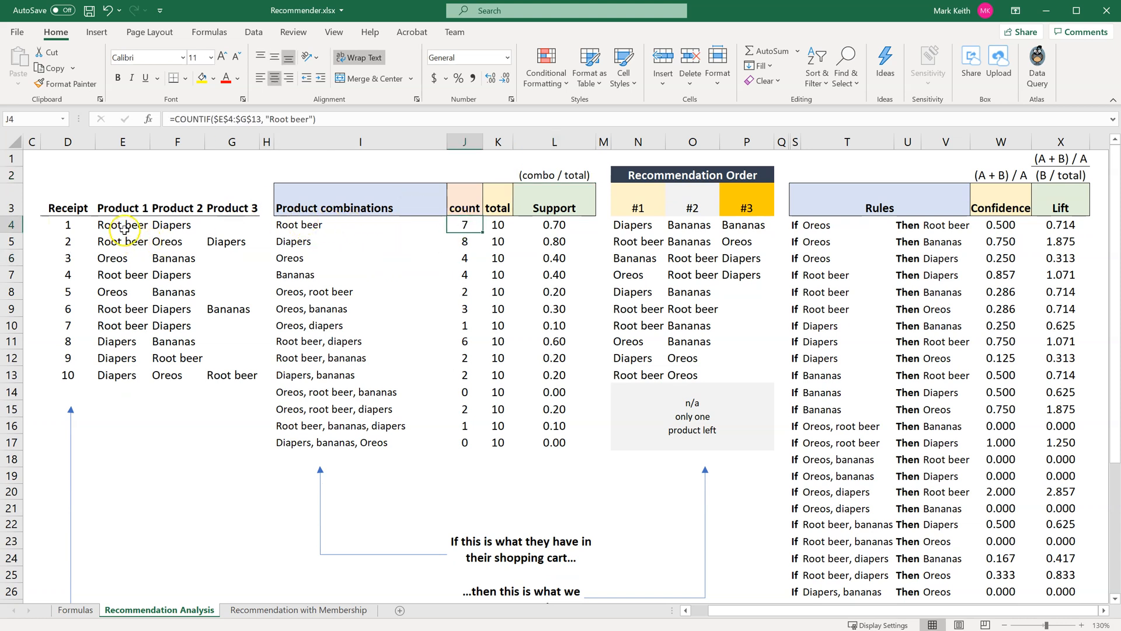
click(334, 118)
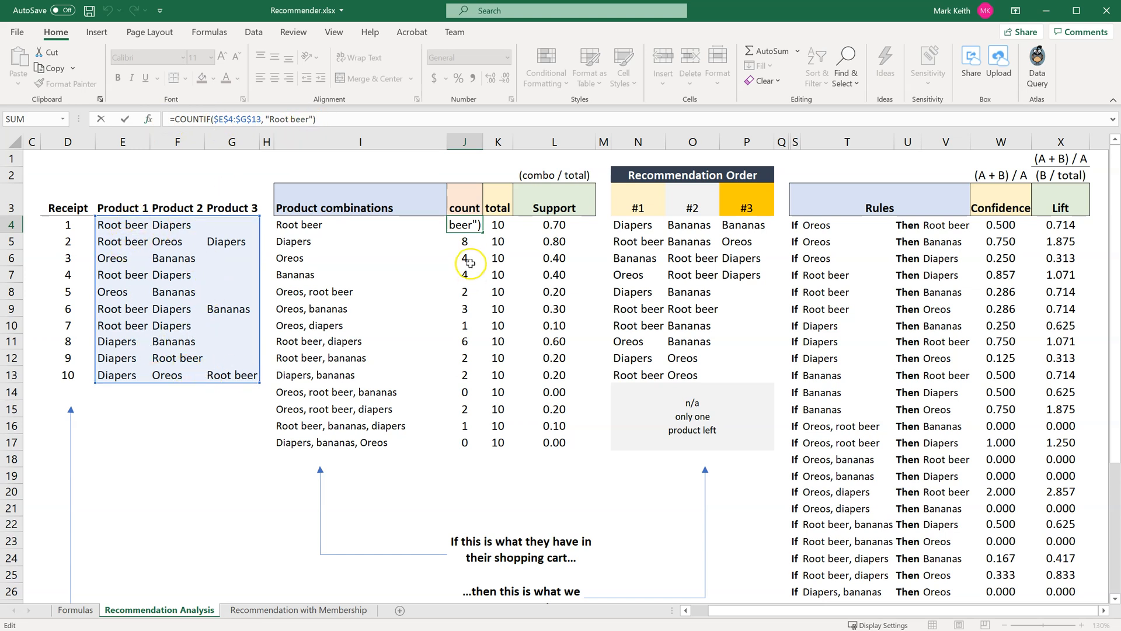
key(Return)
key(Up)
key(shift+Down)
key(shift+Down)
key(shift+Down)
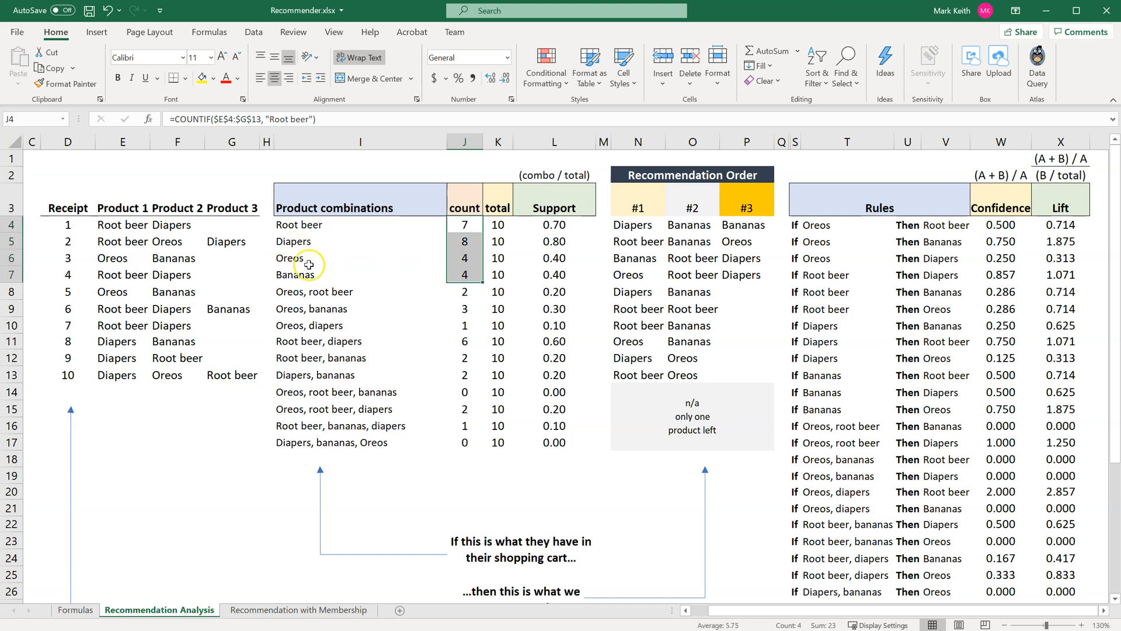
Examine how Root beer's Support in L4 is calculated from its count and the total number of receipts
click(505, 229)
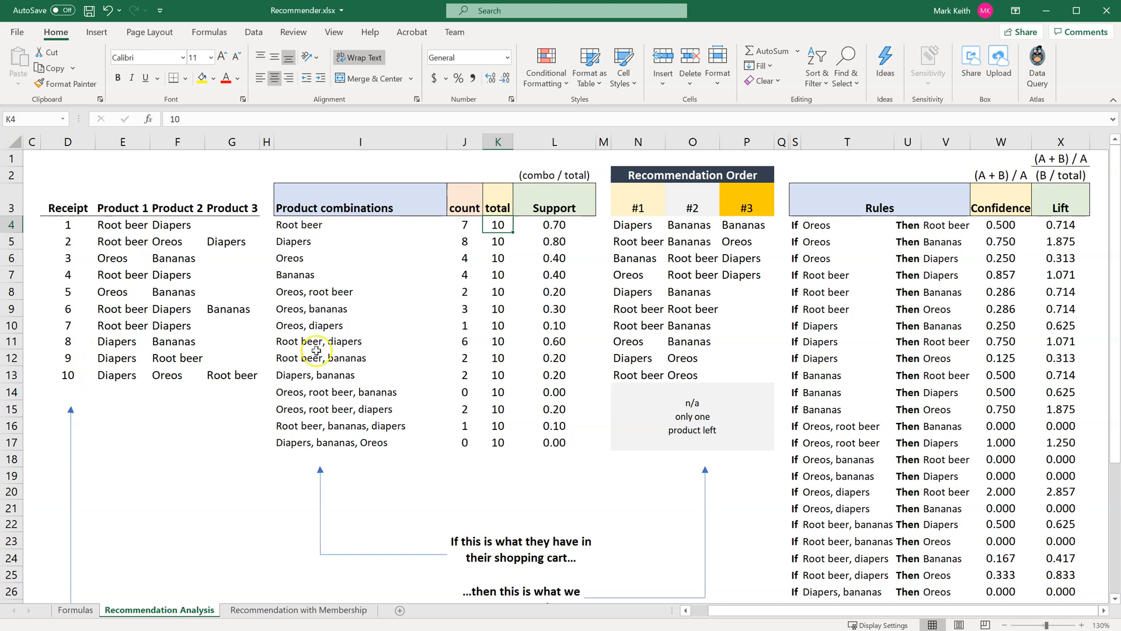
click(559, 224)
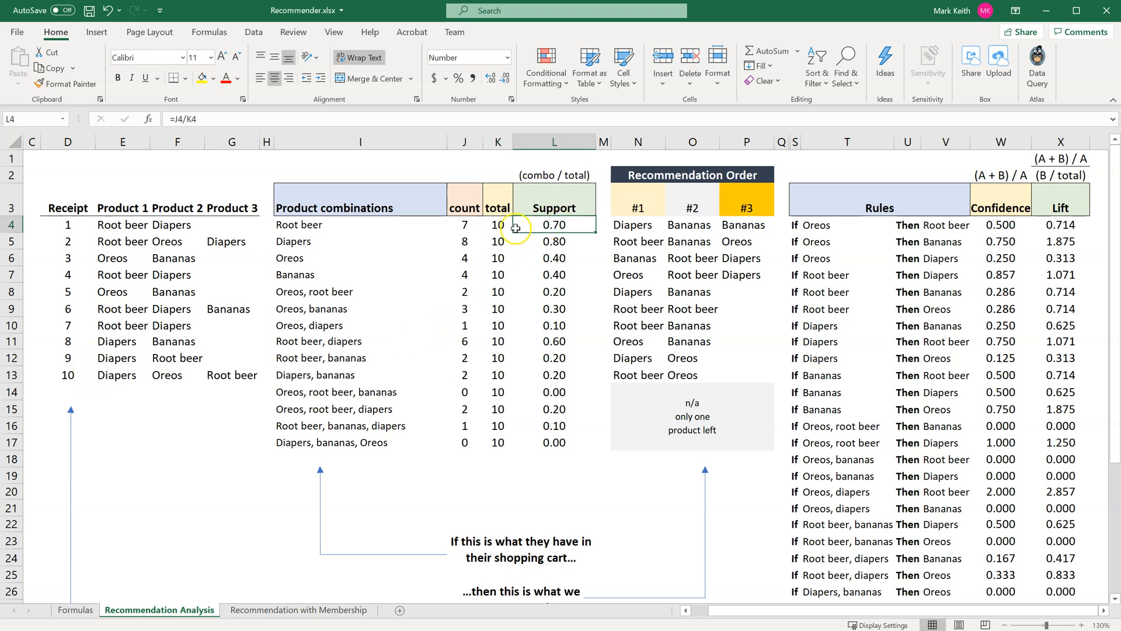
click(454, 224)
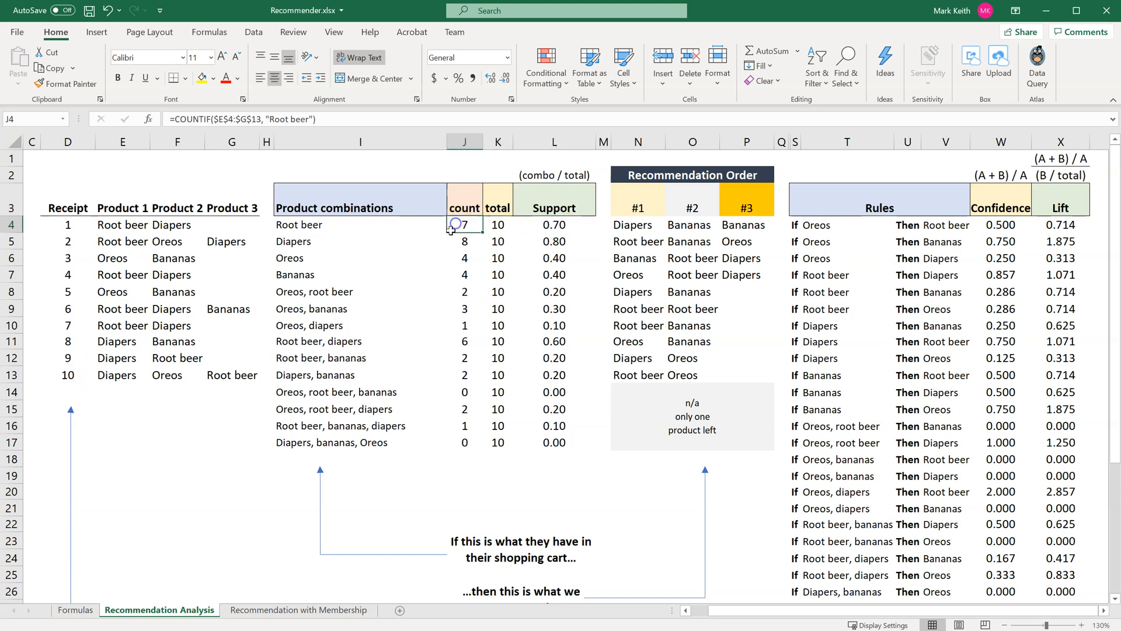
click(497, 226)
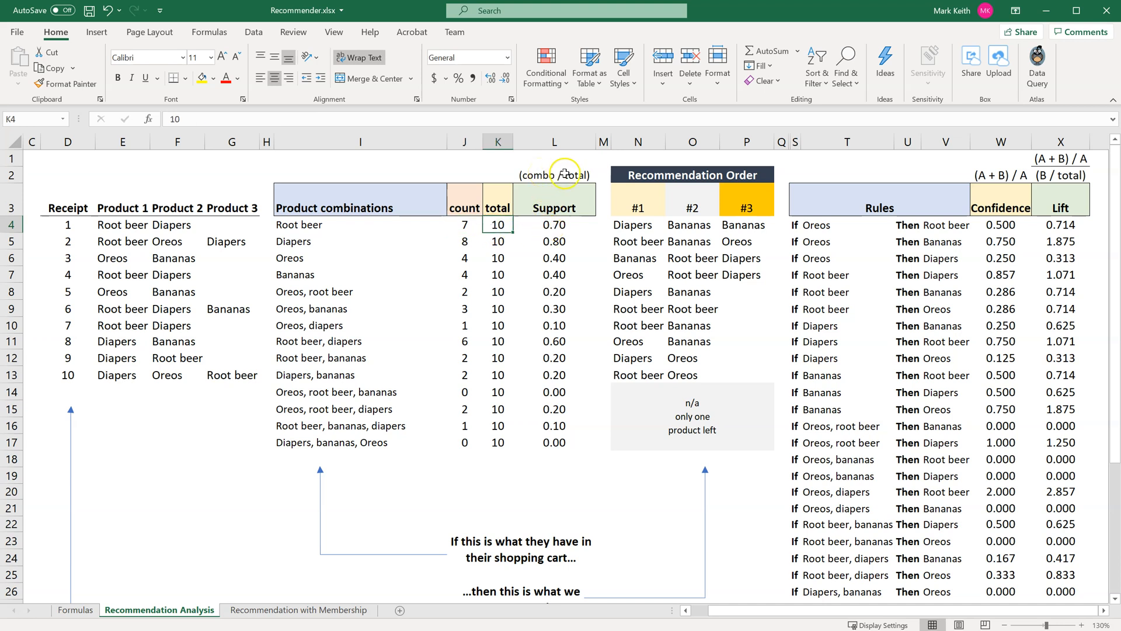
click(310, 225)
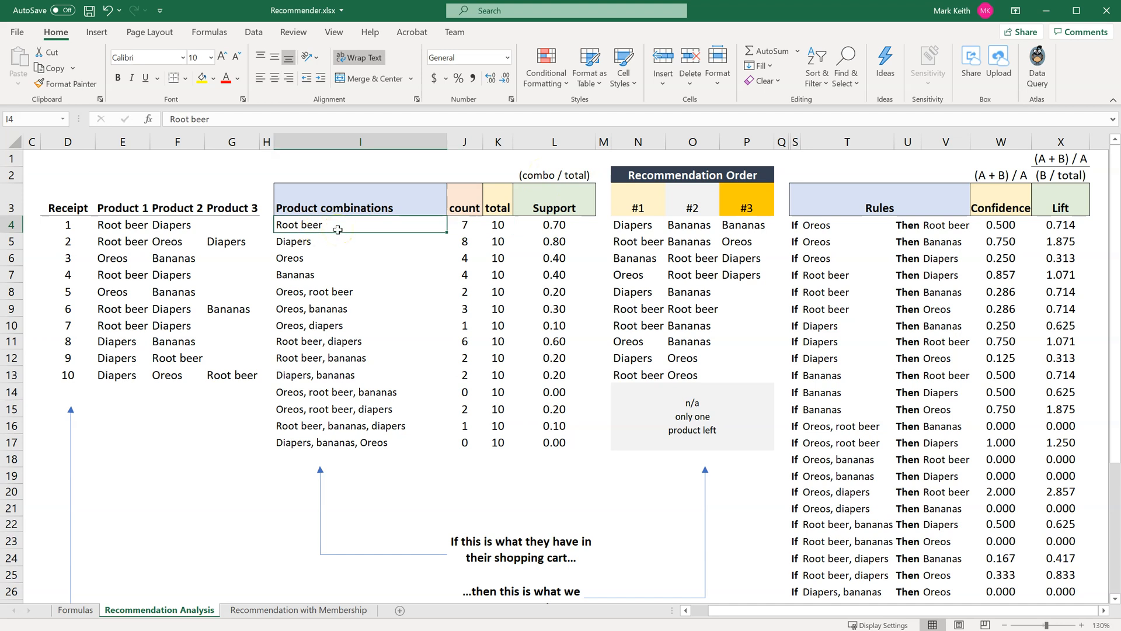
Examine the two-product combinations and their counts, checking the Oreos, root beer pair against receipt 10
drag(332, 292, 328, 377)
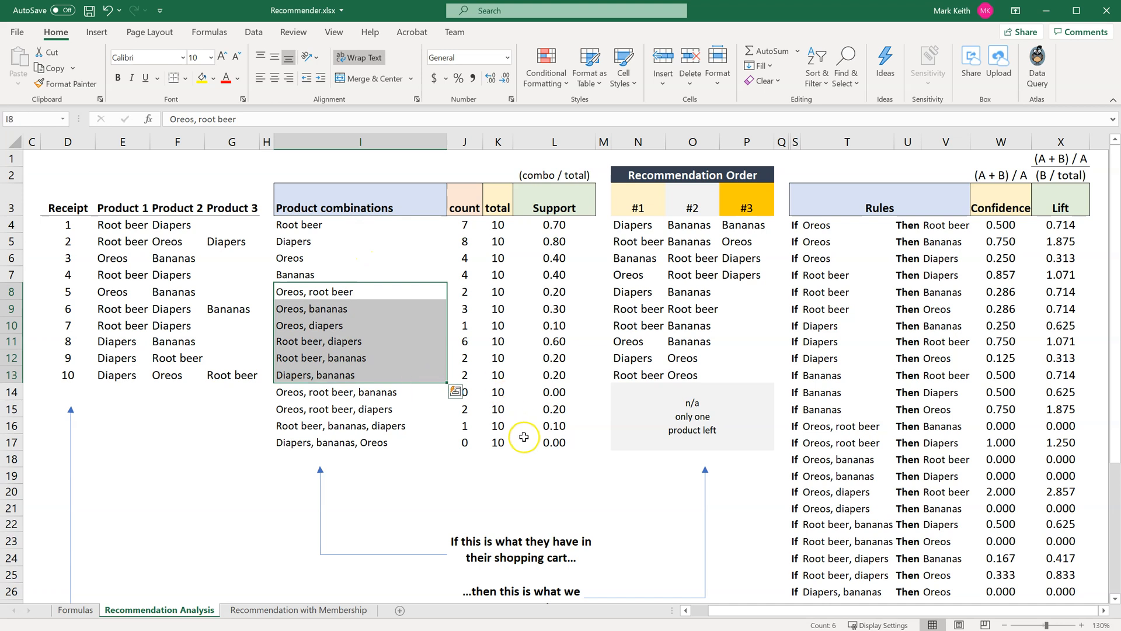
click(307, 293)
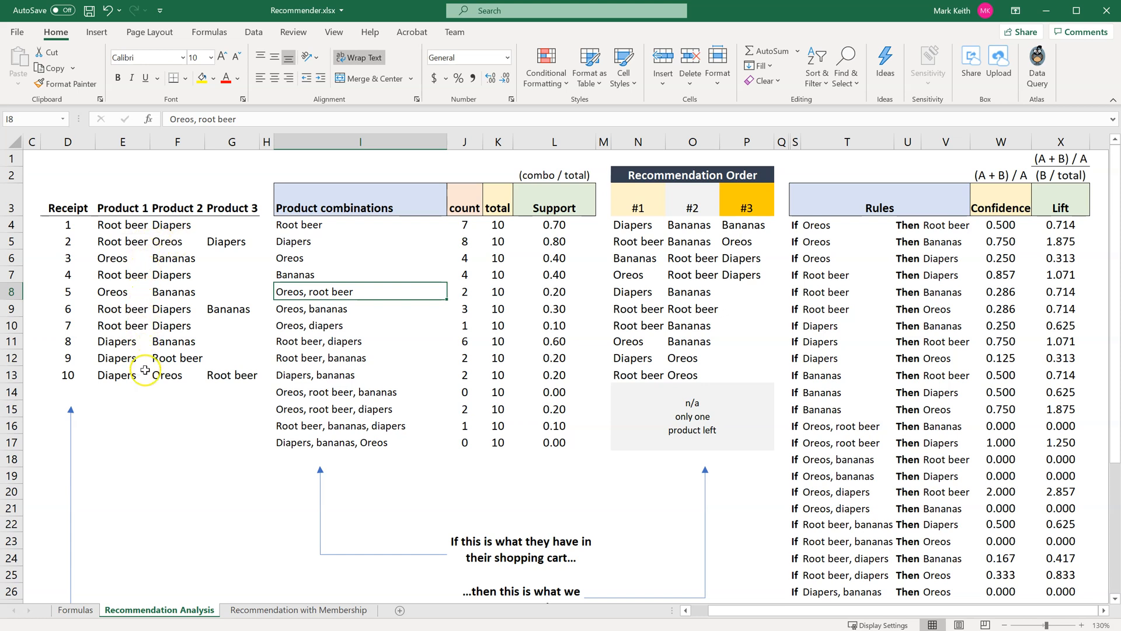
drag(170, 372, 226, 382)
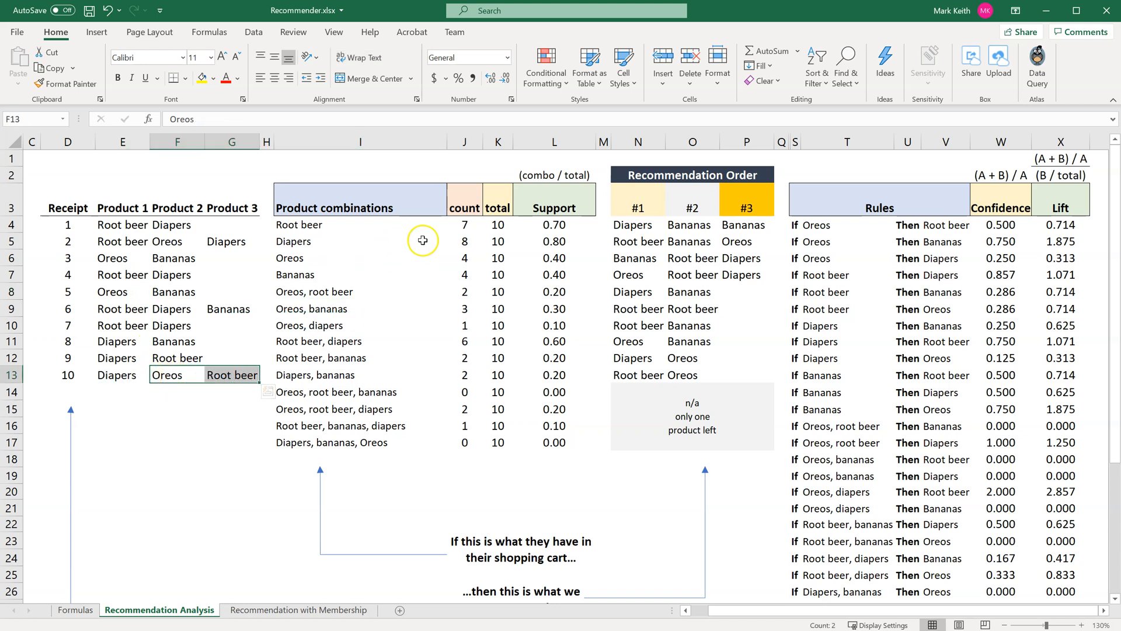
click(466, 292)
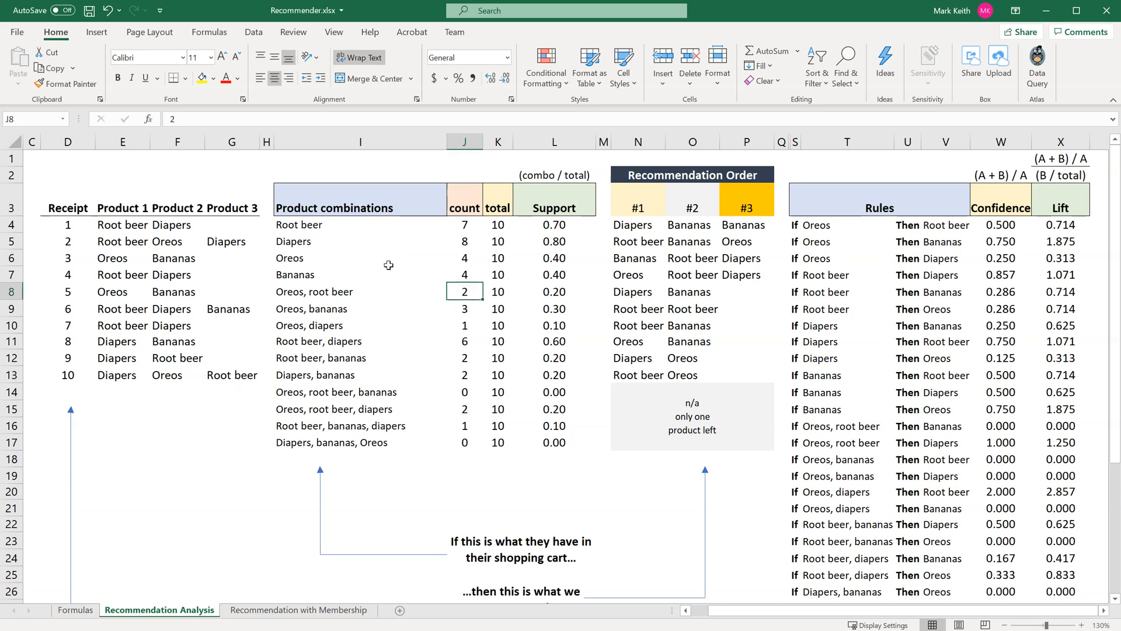
click(169, 118)
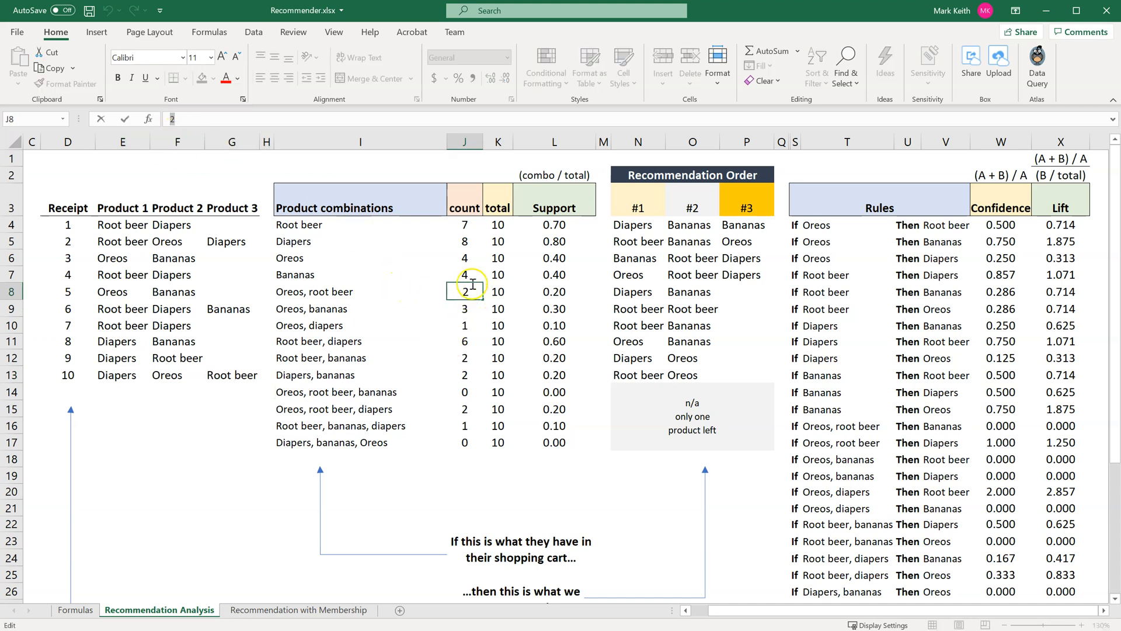
key(Return)
key(Down)
key(Down)
key(Down)
key(Down)
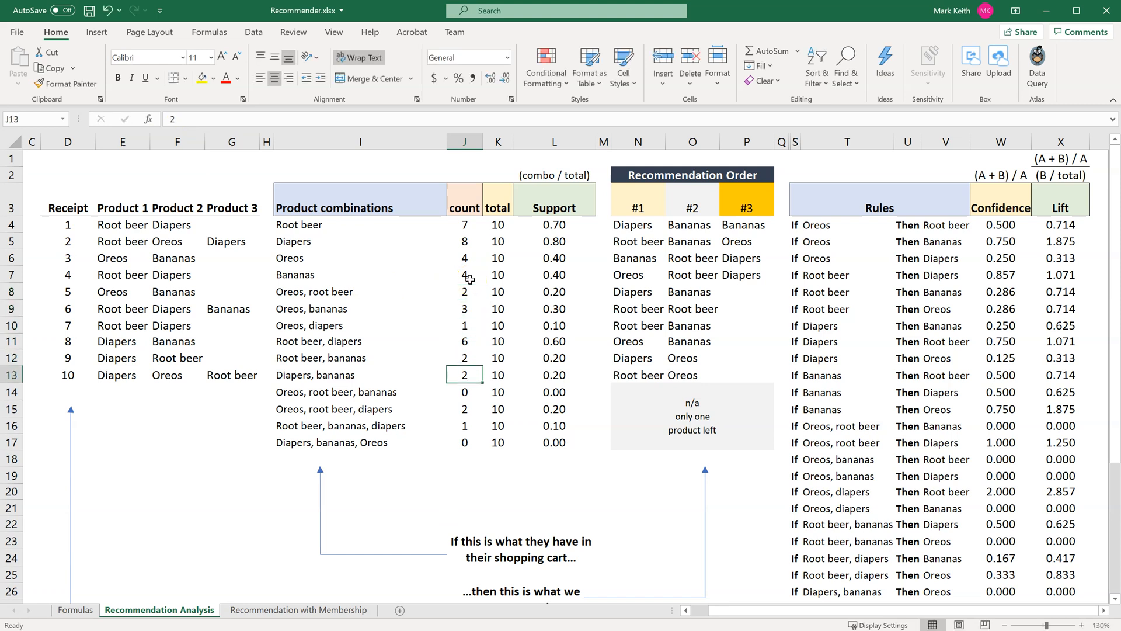
Examine the four three-product combinations and their counts, starting with Oreos, root beer, bananas
key(Down)
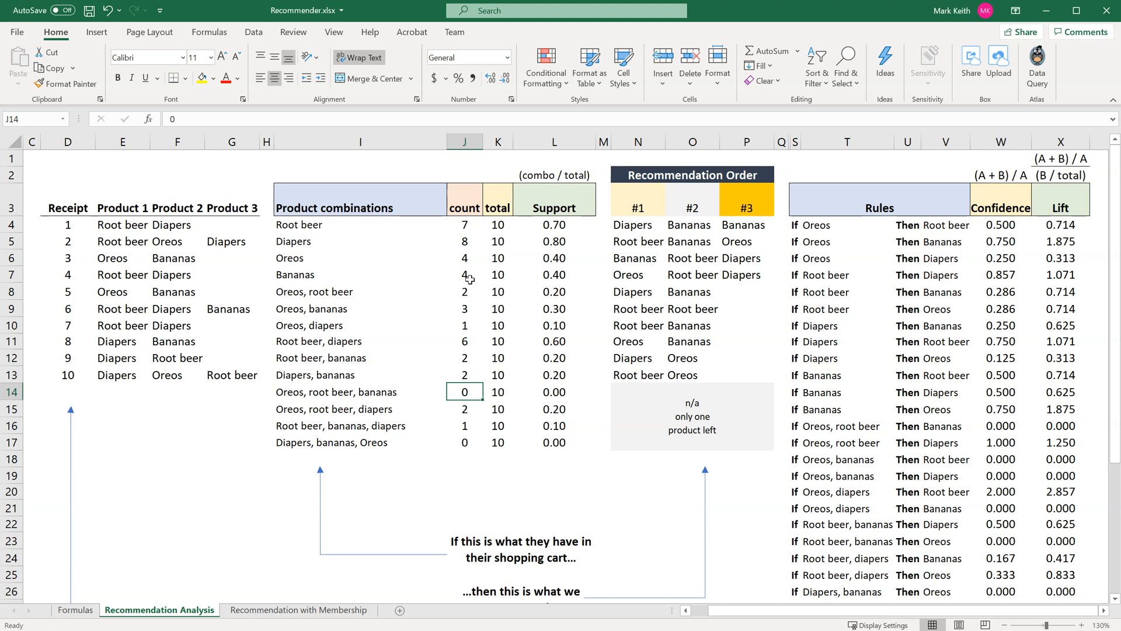
key(shift+Down)
key(shift+Down)
key(shift+Down)
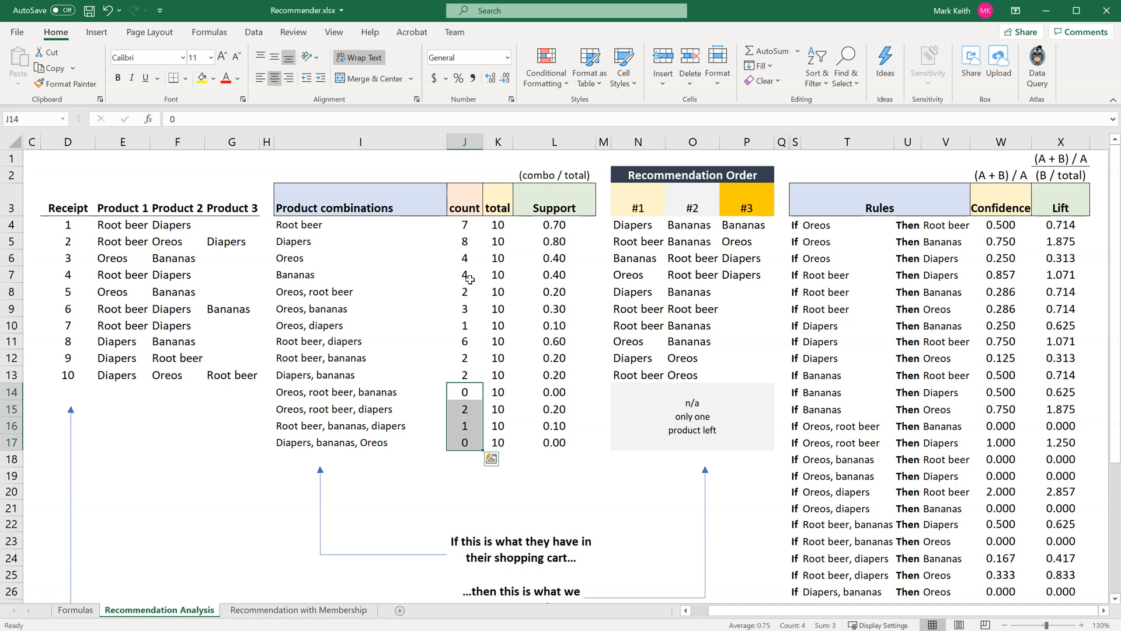
drag(359, 392, 362, 443)
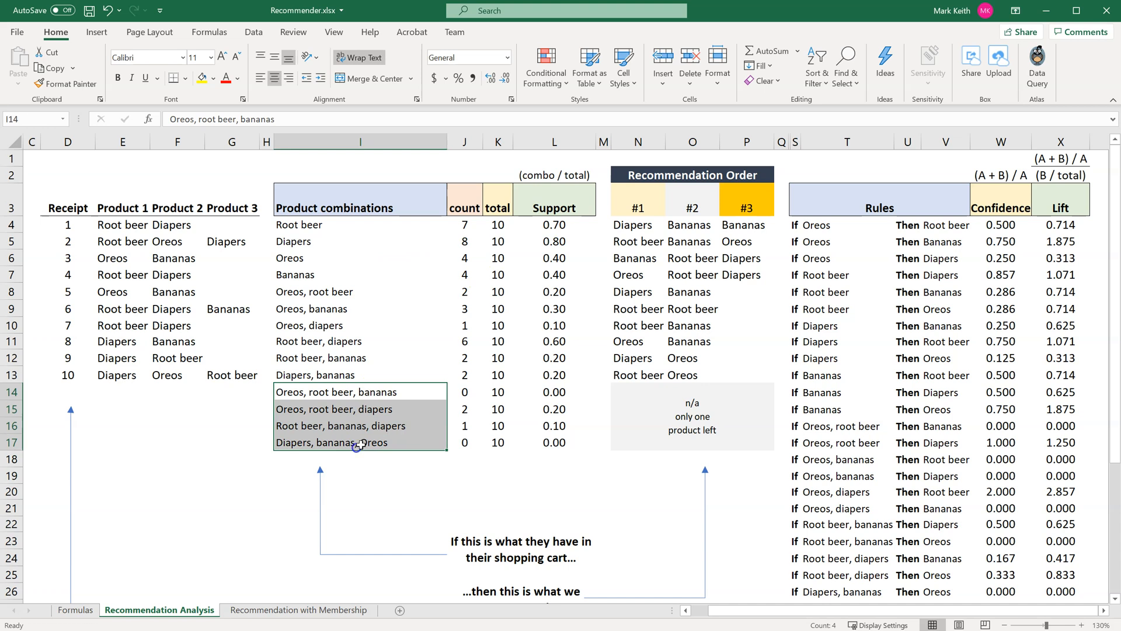
click(398, 386)
click(472, 391)
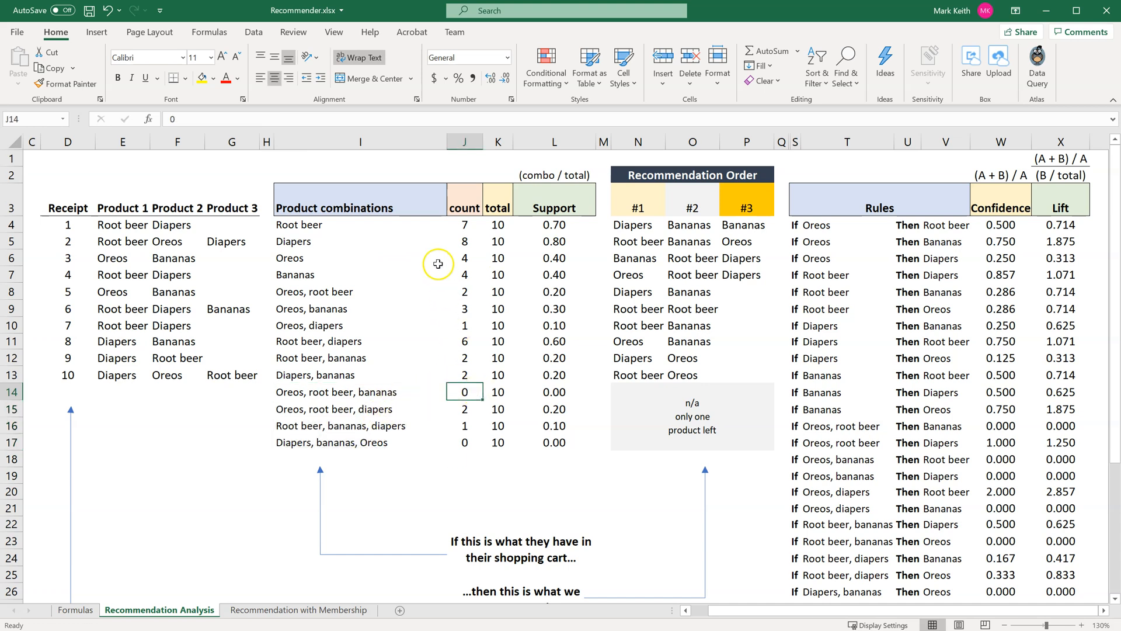
Examine the full product combinations table with its counts, totals and Support, including the Oreos, root beer, bananas row
drag(403, 225, 554, 442)
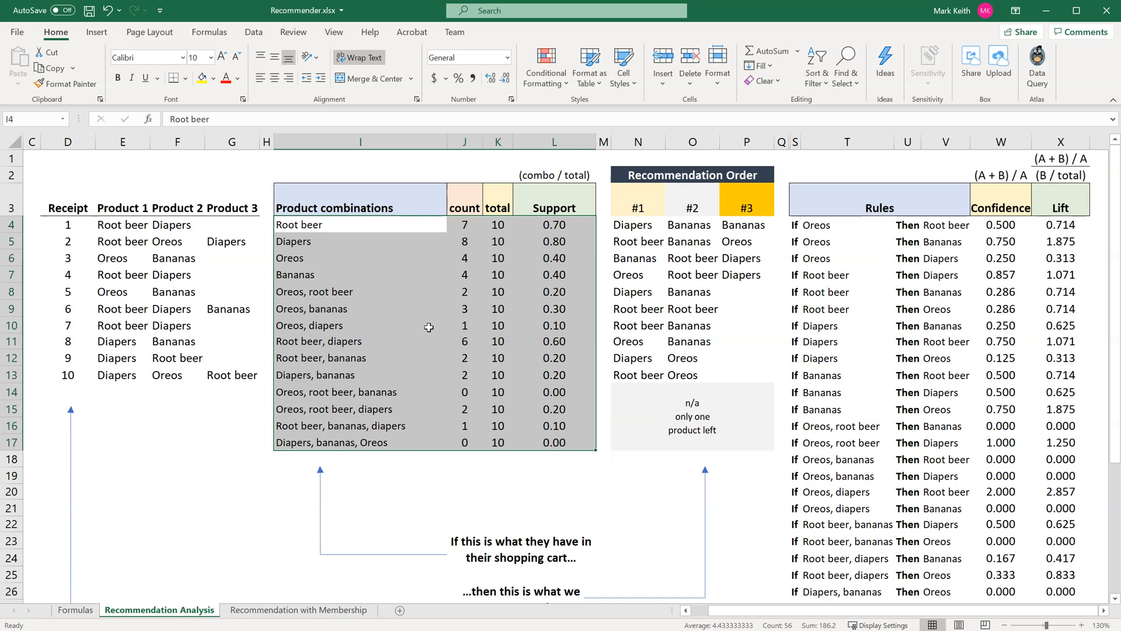
click(553, 392)
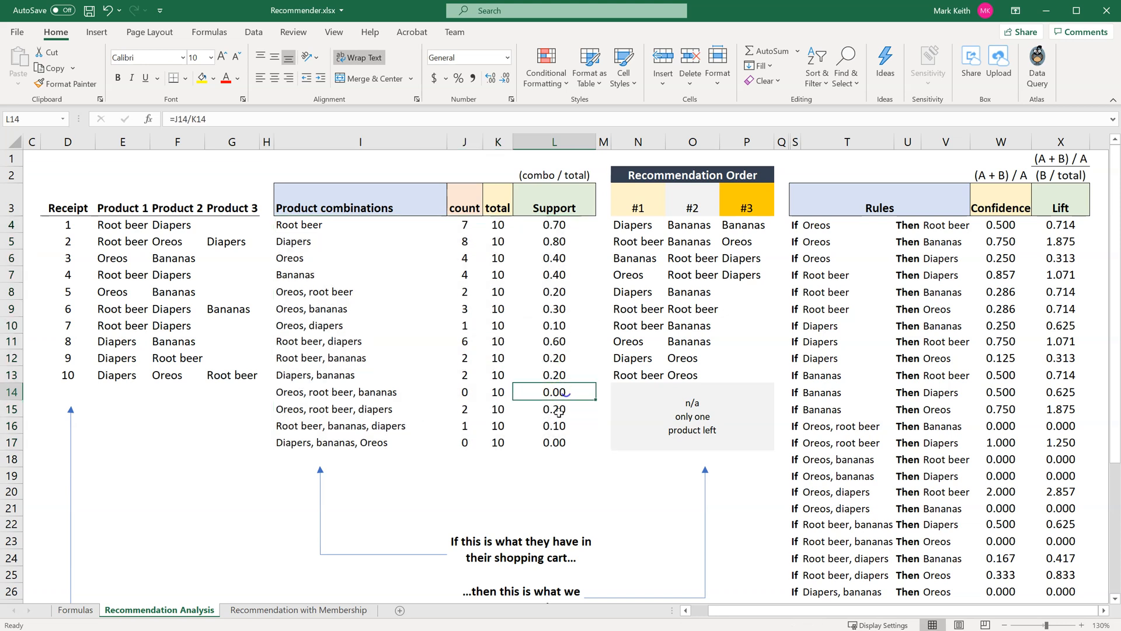
click(456, 395)
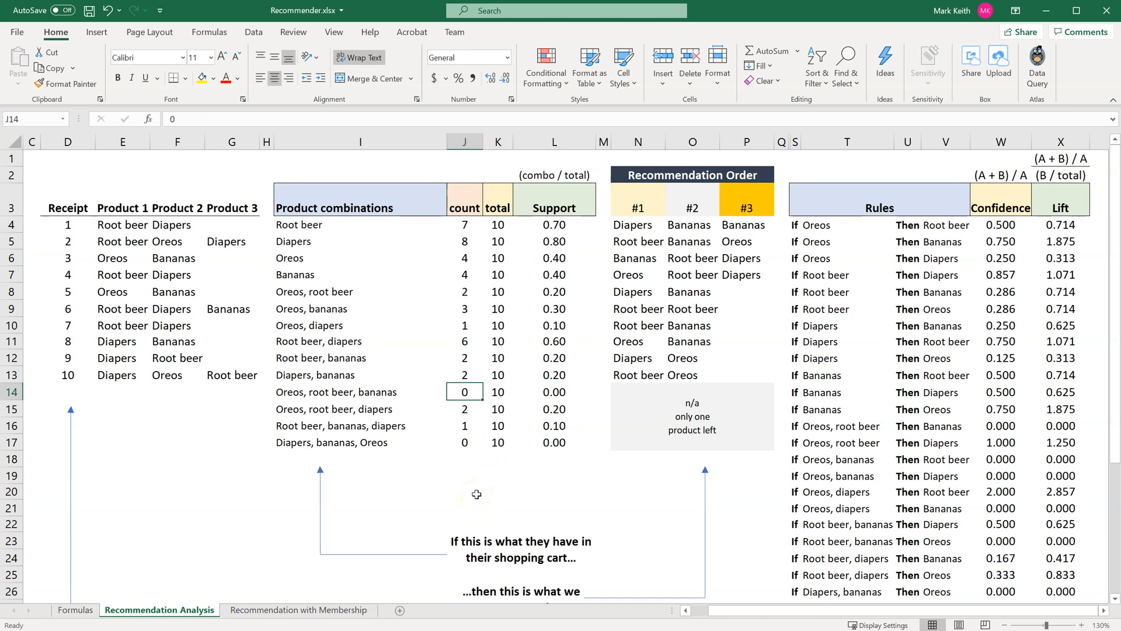
drag(378, 225, 589, 431)
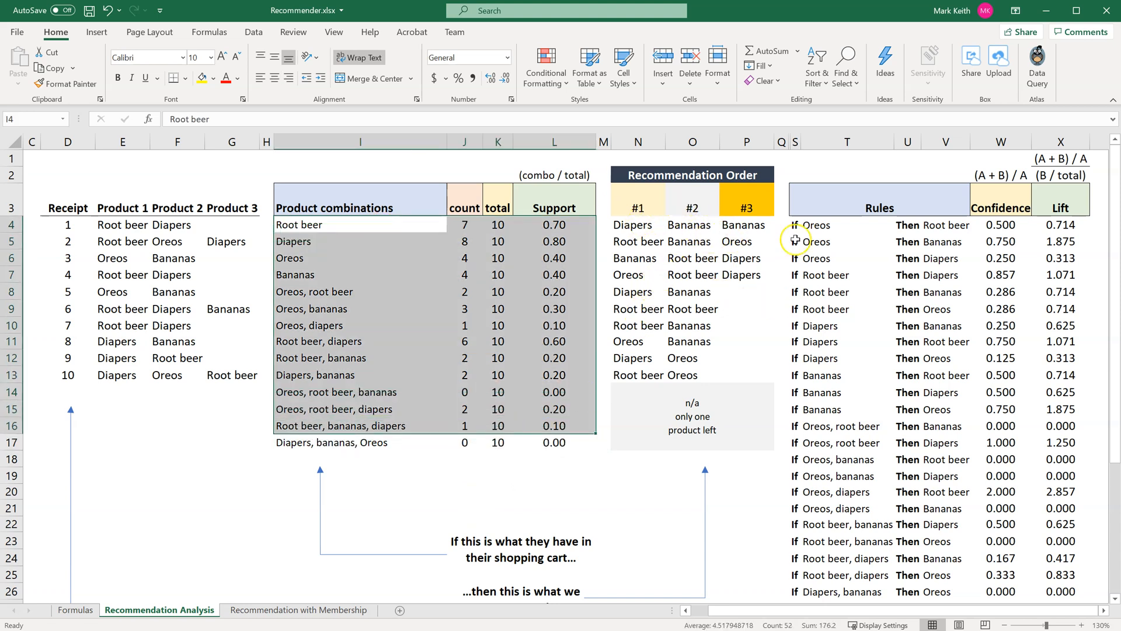
Examine the first rule, If Oreos Then Root beer, and the three rules that start from Oreos
click(856, 237)
key(Right)
key(Right)
key(Right)
key(Right)
key(Right)
key(Right)
key(Right)
key(Right)
key(Right)
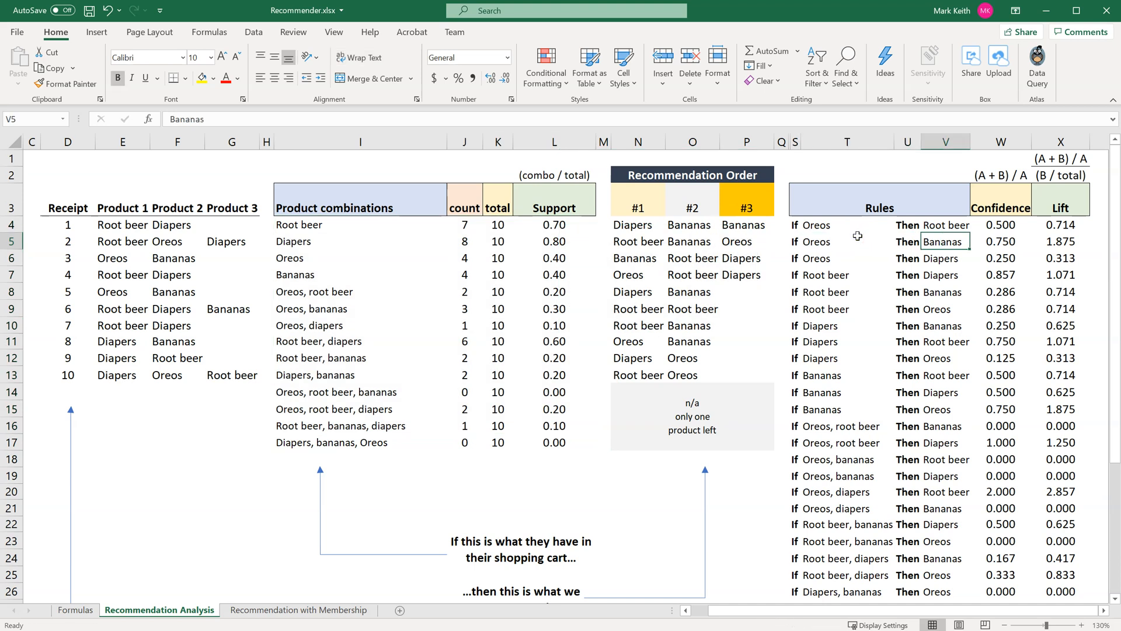
key(Left)
key(Left)
key(Left)
key(Left)
key(Left)
key(Left)
key(Left)
key(Left)
key(Left)
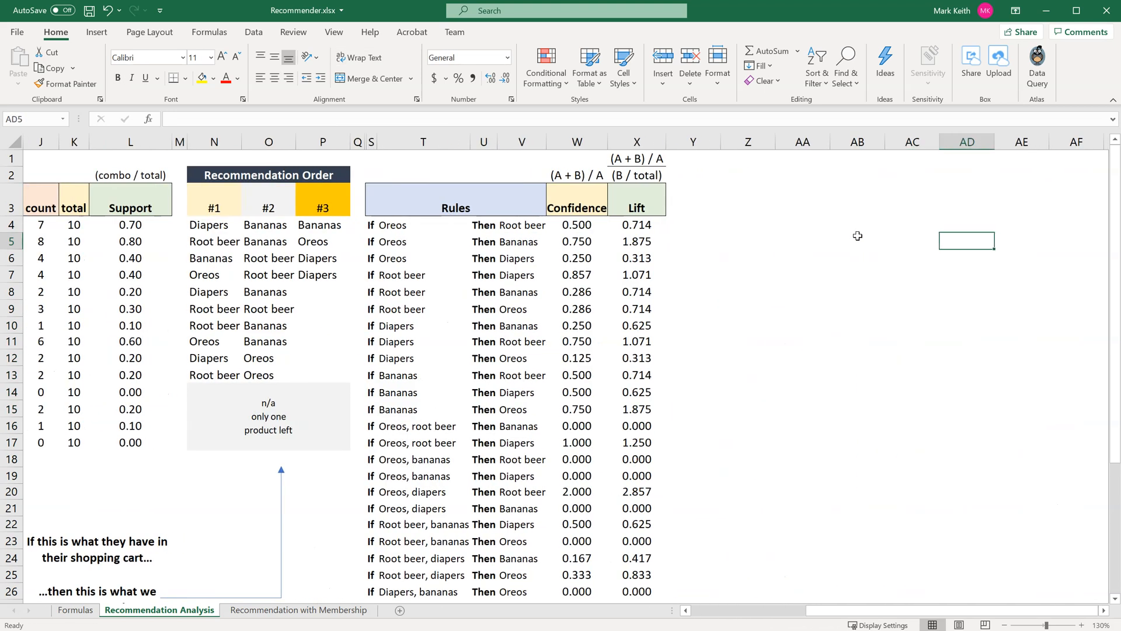
key(Up)
key(Left)
key(shift+Right)
key(shift+Right)
key(shift+Right)
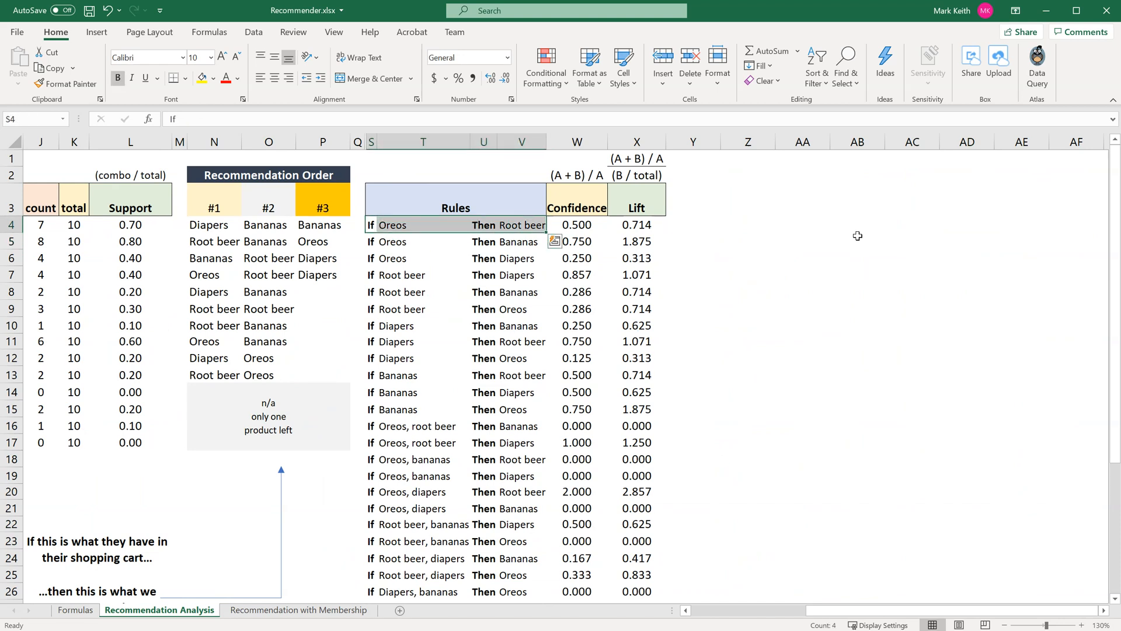
key(Right)
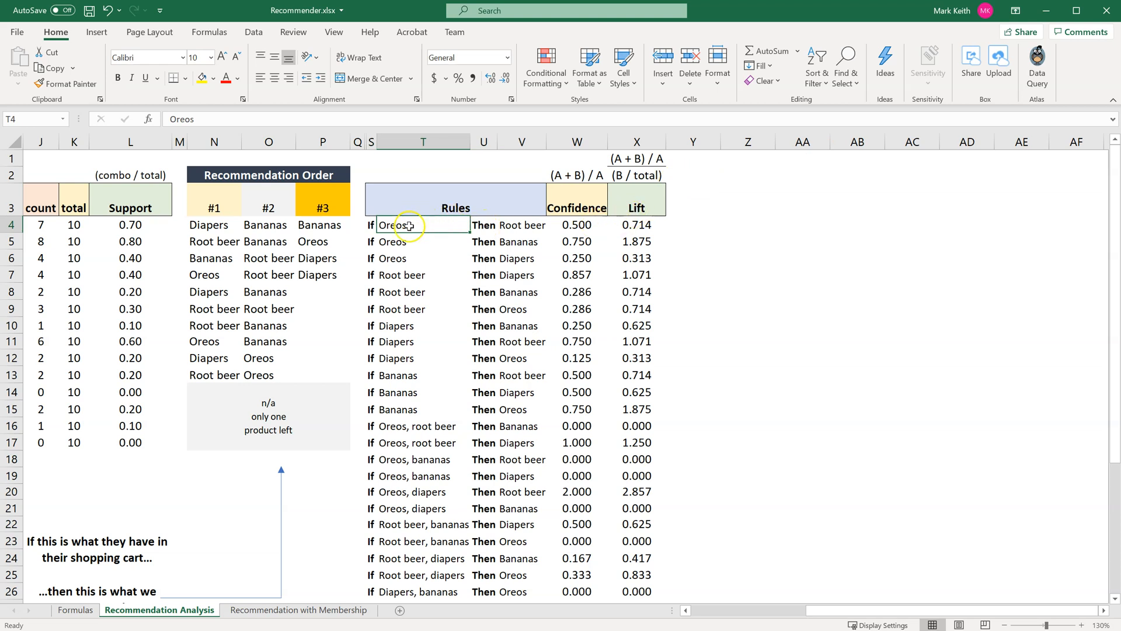
drag(403, 258, 400, 226)
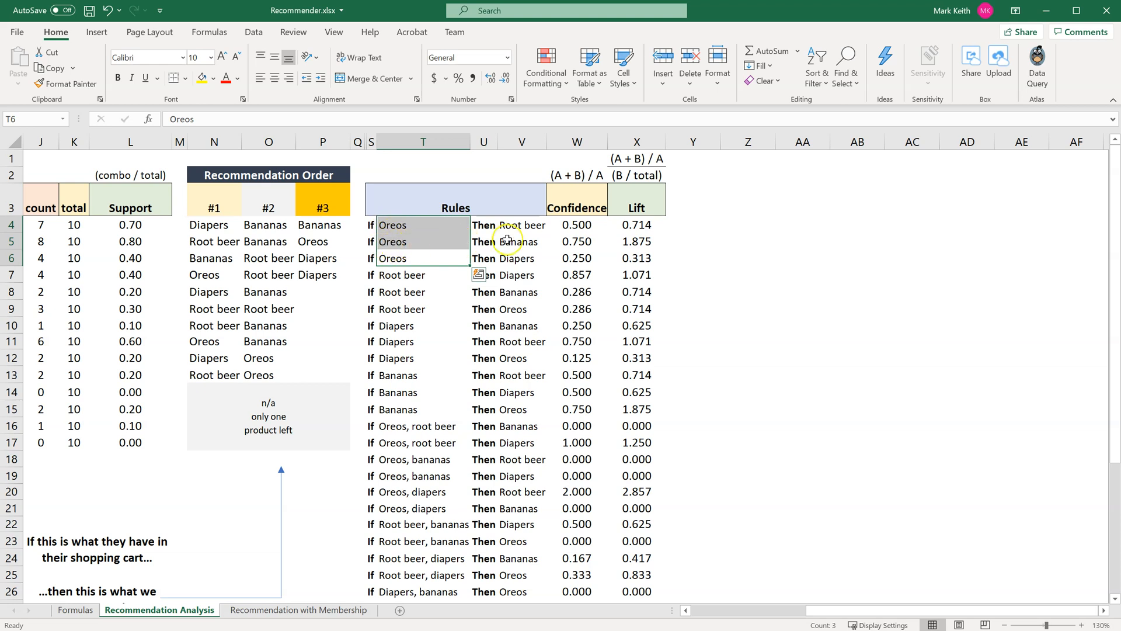
drag(522, 226, 519, 261)
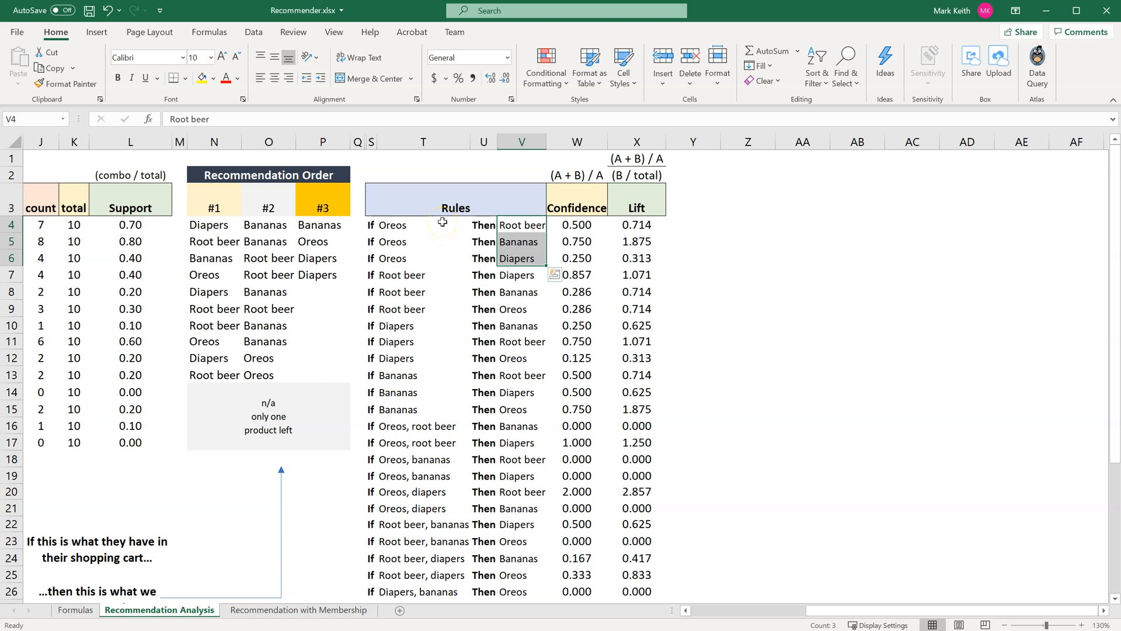
Examine the VLOOKUP formula behind the first rule's Confidence in W4 and the combinations range it references
click(574, 226)
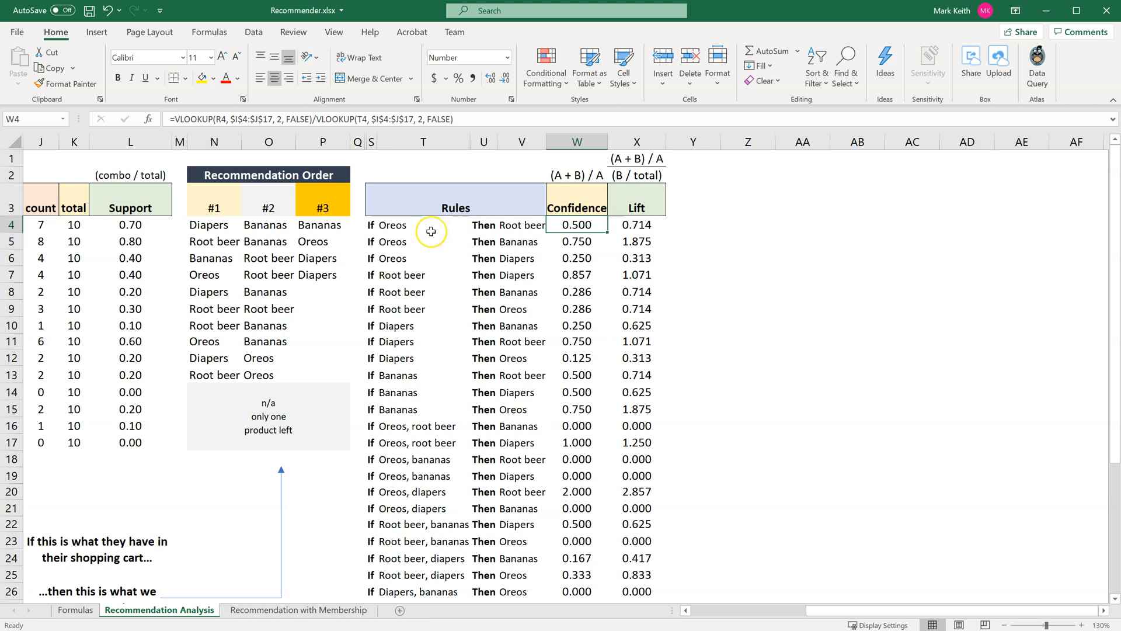
click(534, 117)
drag(867, 618, 821, 617)
key(Escape)
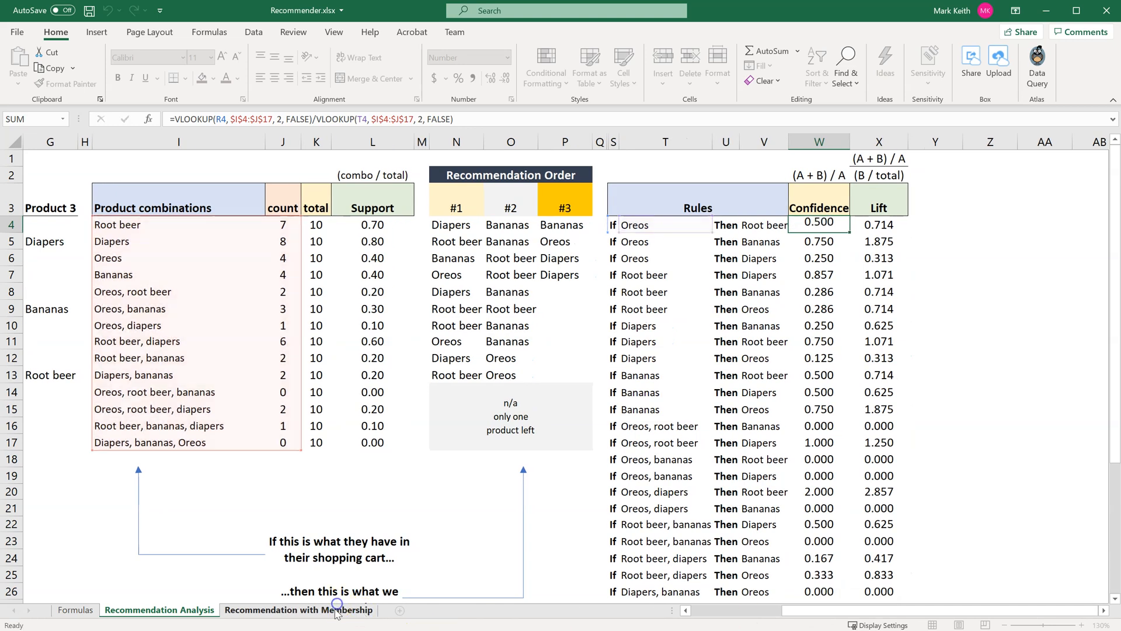
Examine the Confidence definition, (A + B) / A, on the Formulas sheet
click(336, 610)
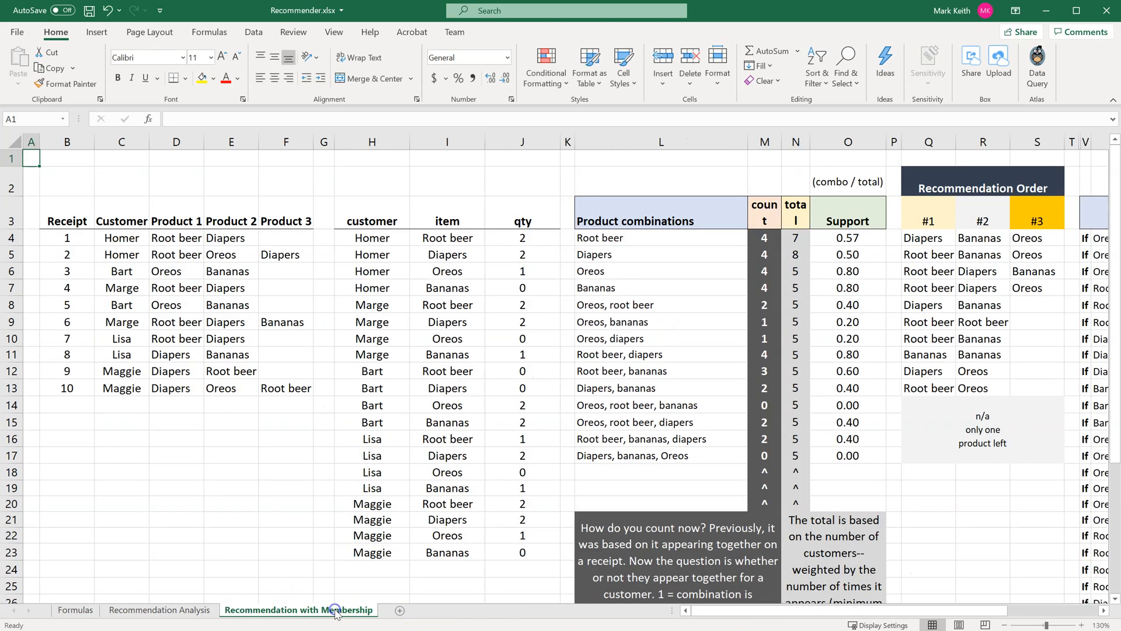
click(73, 610)
scroll(264, 399, down, 3)
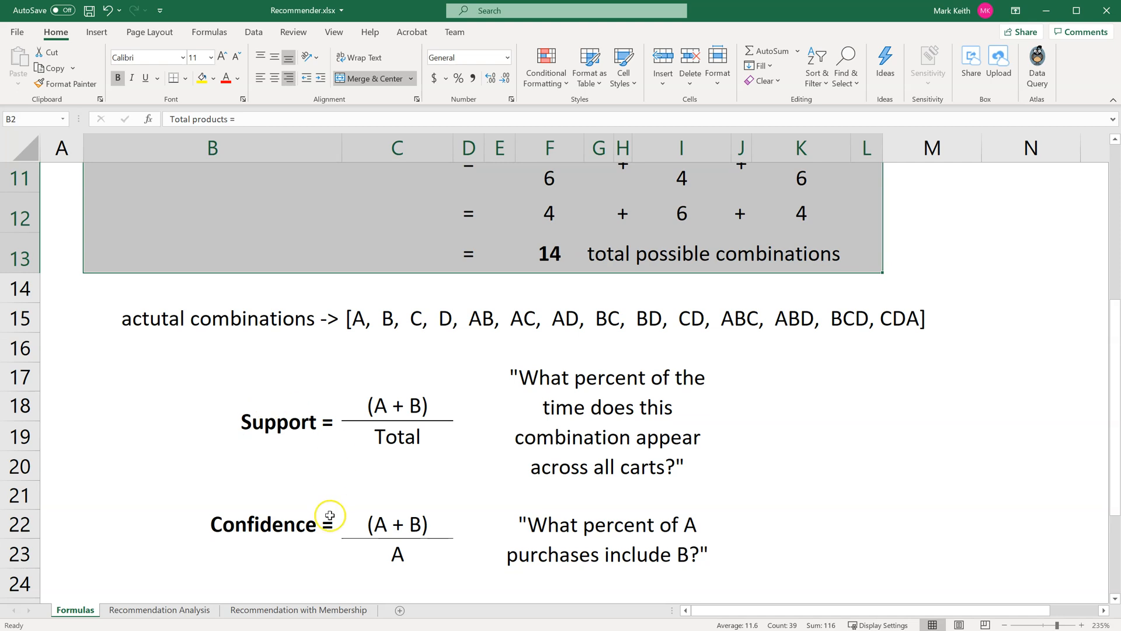
drag(386, 524, 412, 558)
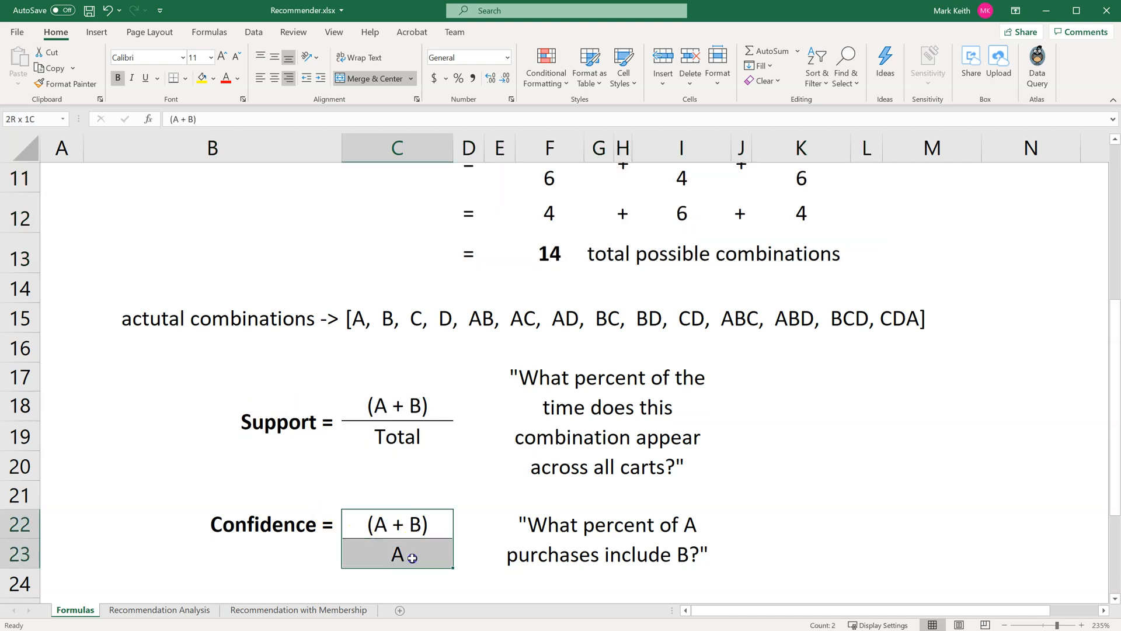
Return to the Recommendation Analysis sheet and inspect the cells referenced by the Confidence formula in W4
click(167, 609)
double_click(813, 228)
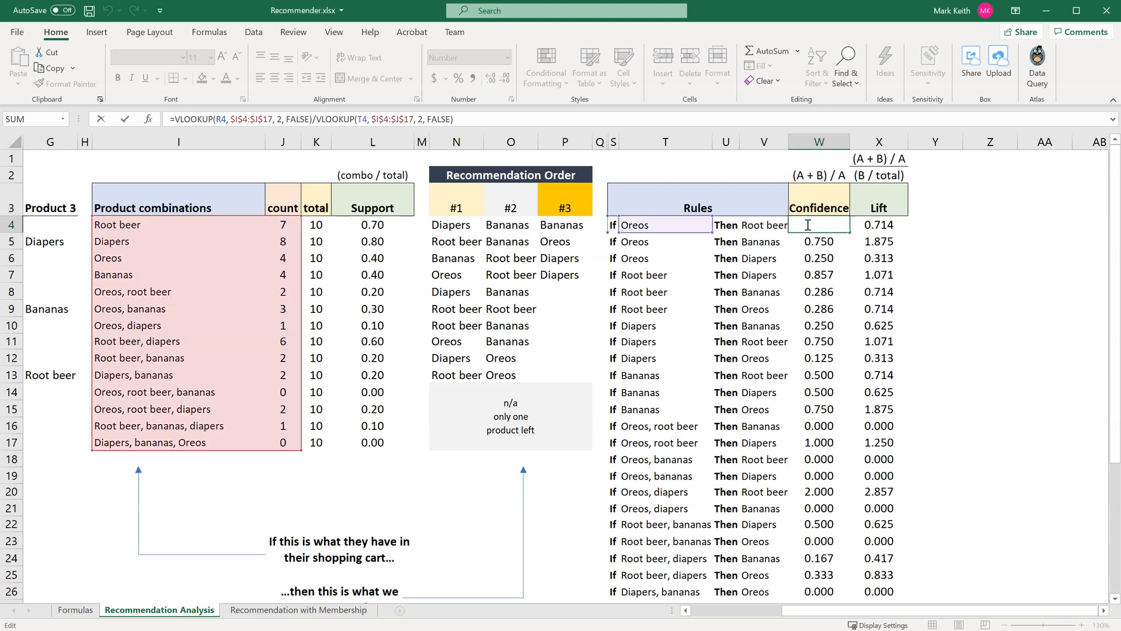
key(Return)
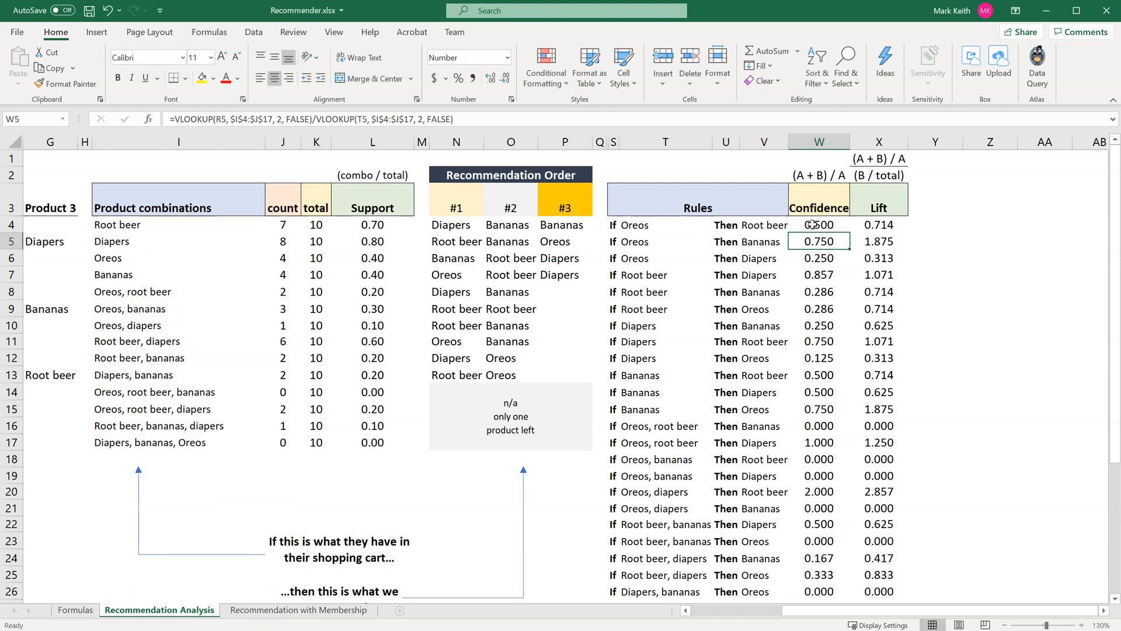
Unhide column R between columns Q and S
drag(614, 140, 601, 142)
right_click(603, 140)
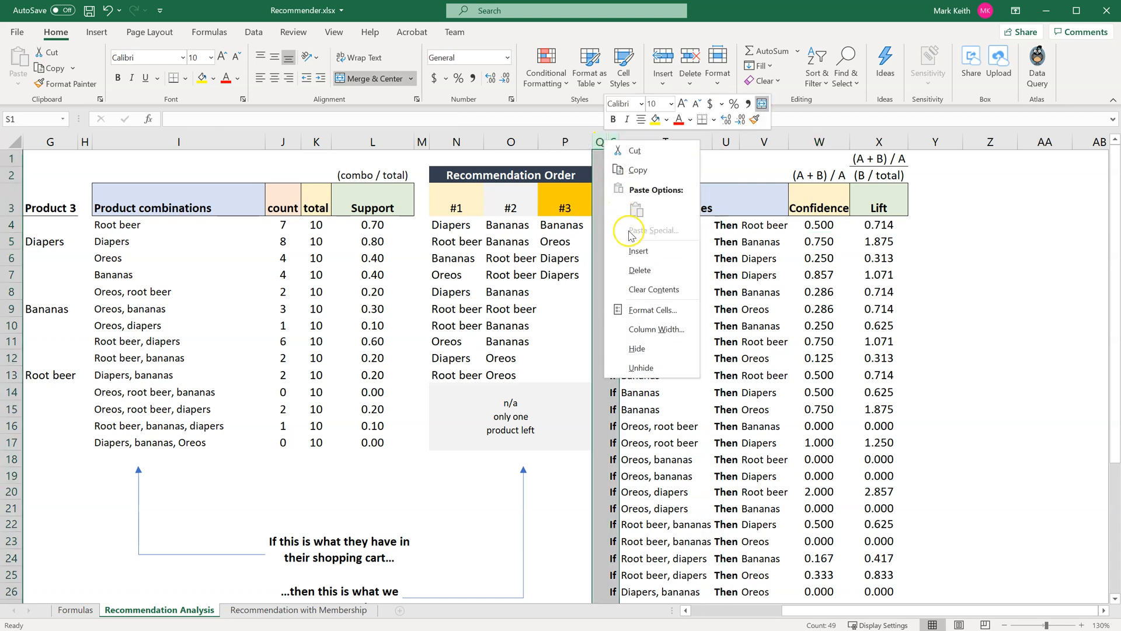
click(641, 367)
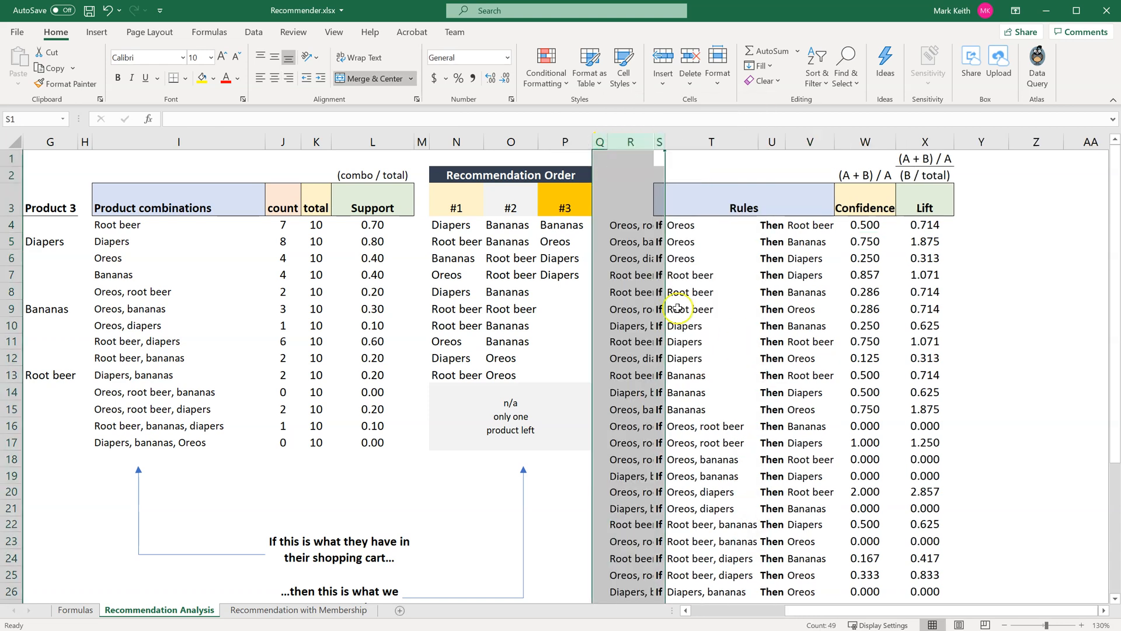
click(642, 235)
Examine how the Confidence formula in W4 relates to the first rule's products, Oreos and Root beer
click(870, 224)
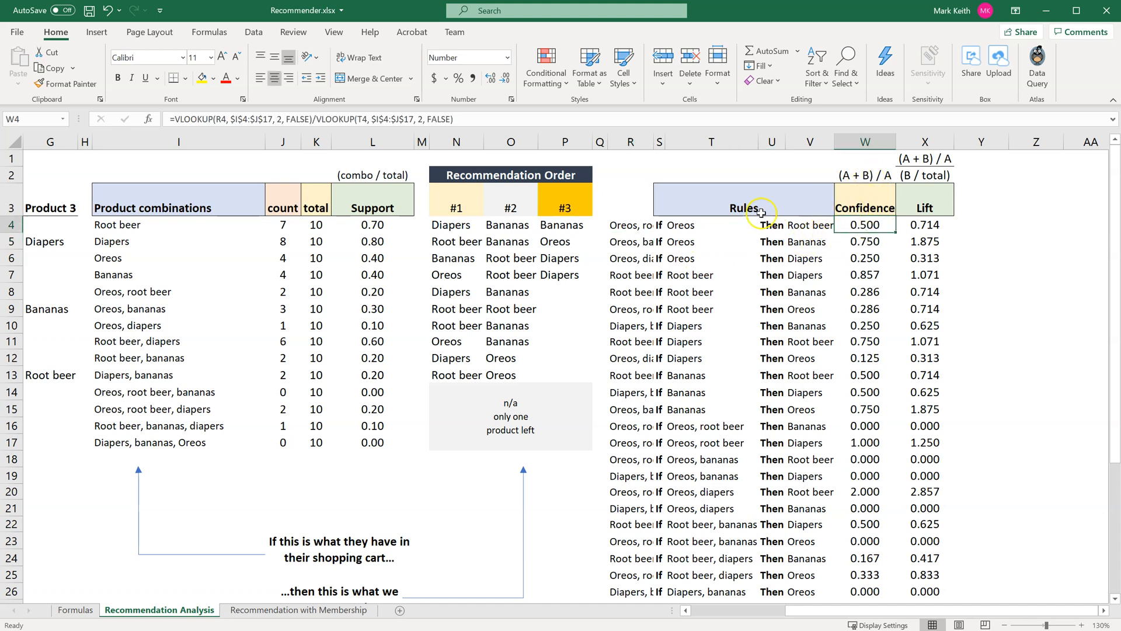
click(707, 223)
click(822, 225)
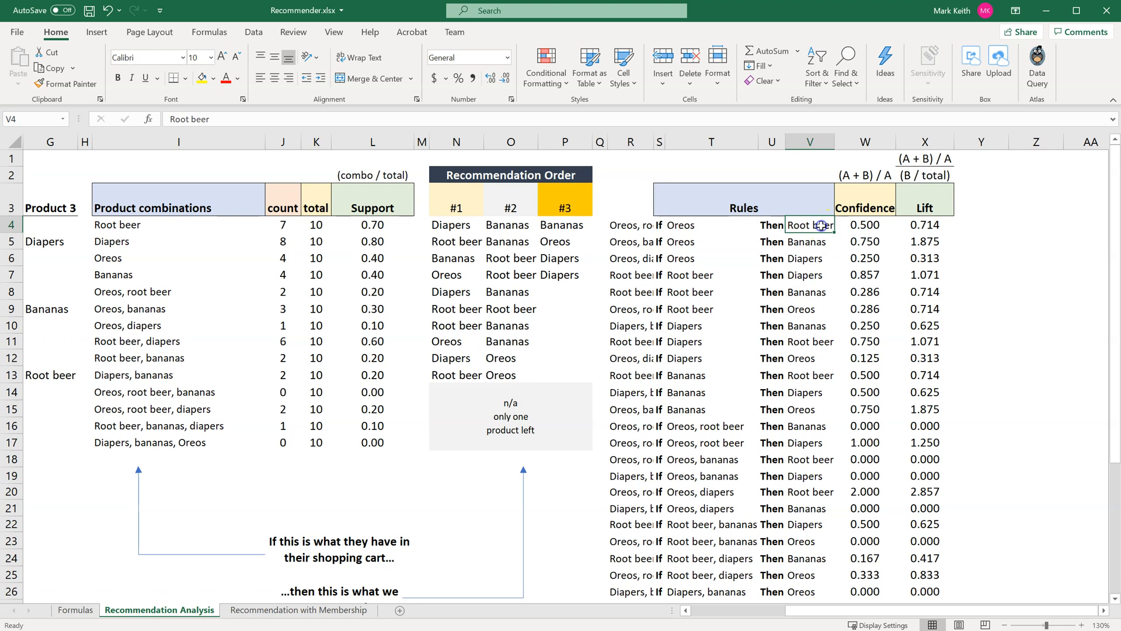
click(710, 225)
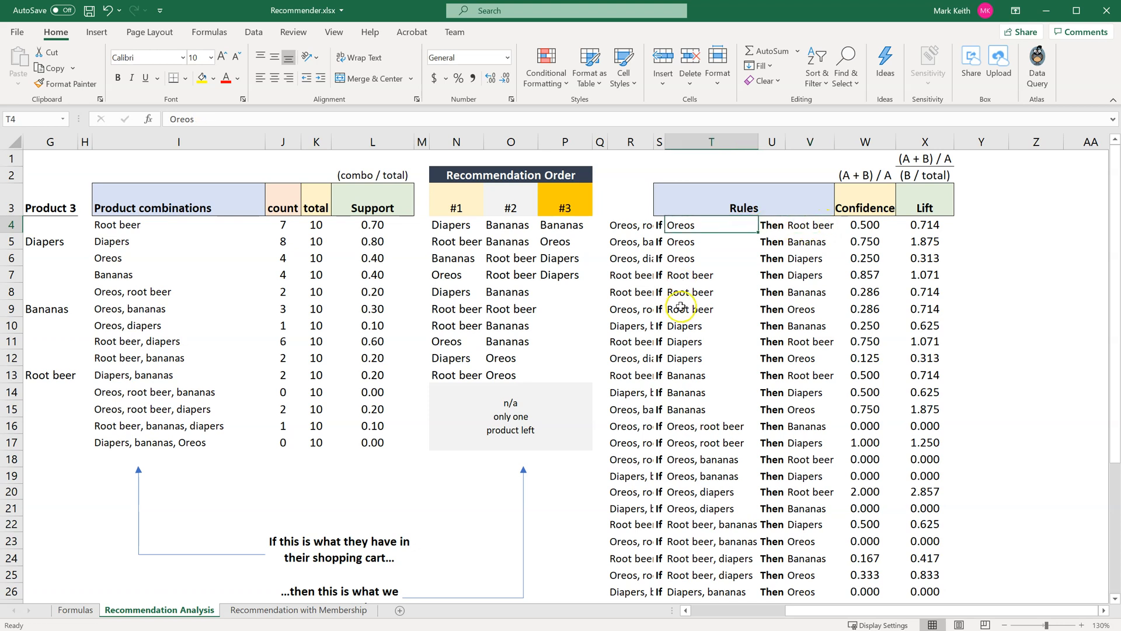
click(854, 226)
click(493, 116)
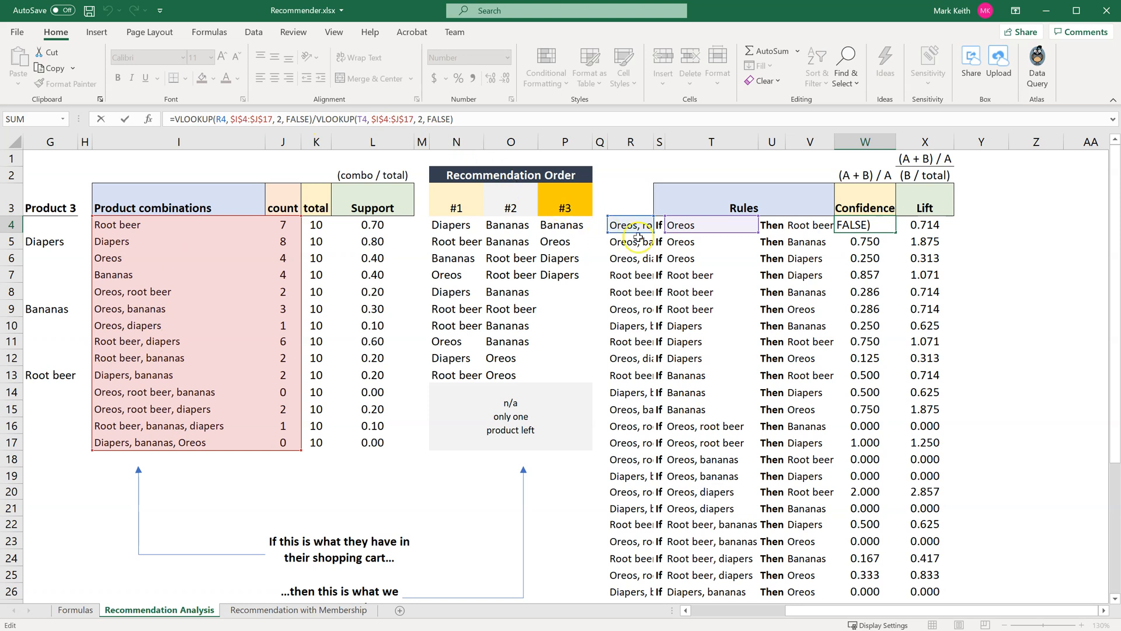
Autofit column R and match its Oreos, root beer combination in R4 to the same entry in the product combinations list
double_click(657, 140)
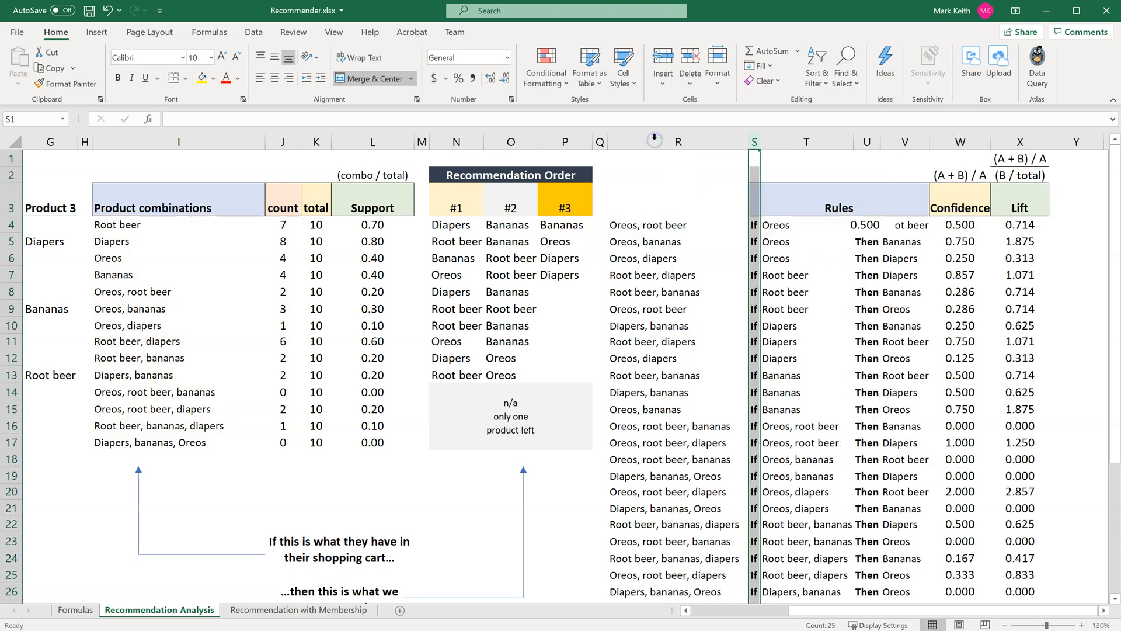
click(680, 223)
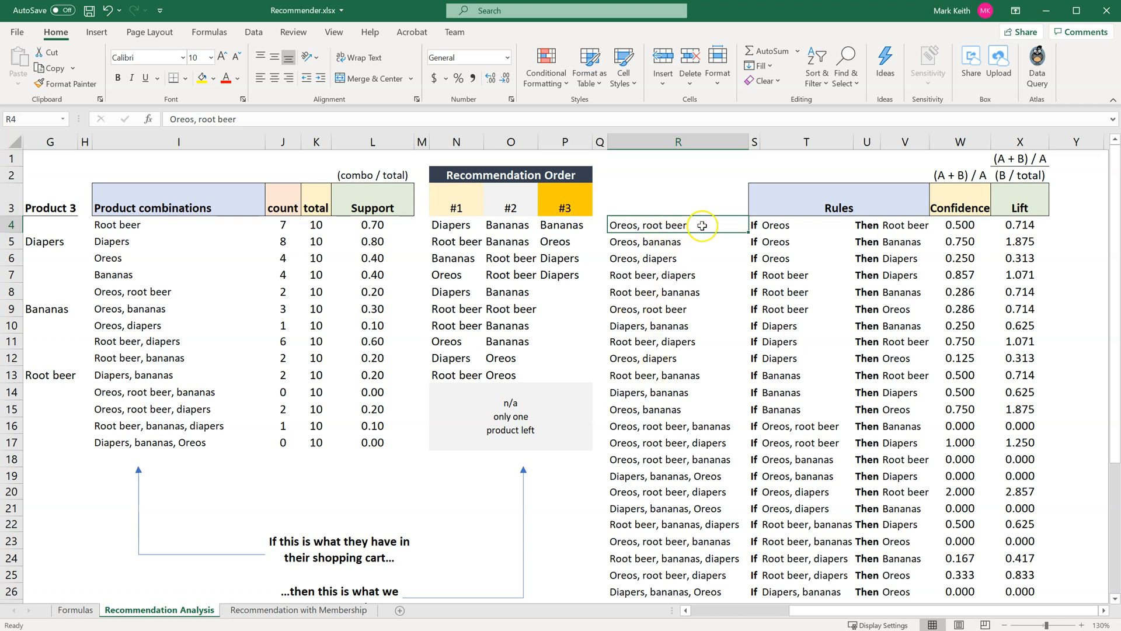
click(964, 227)
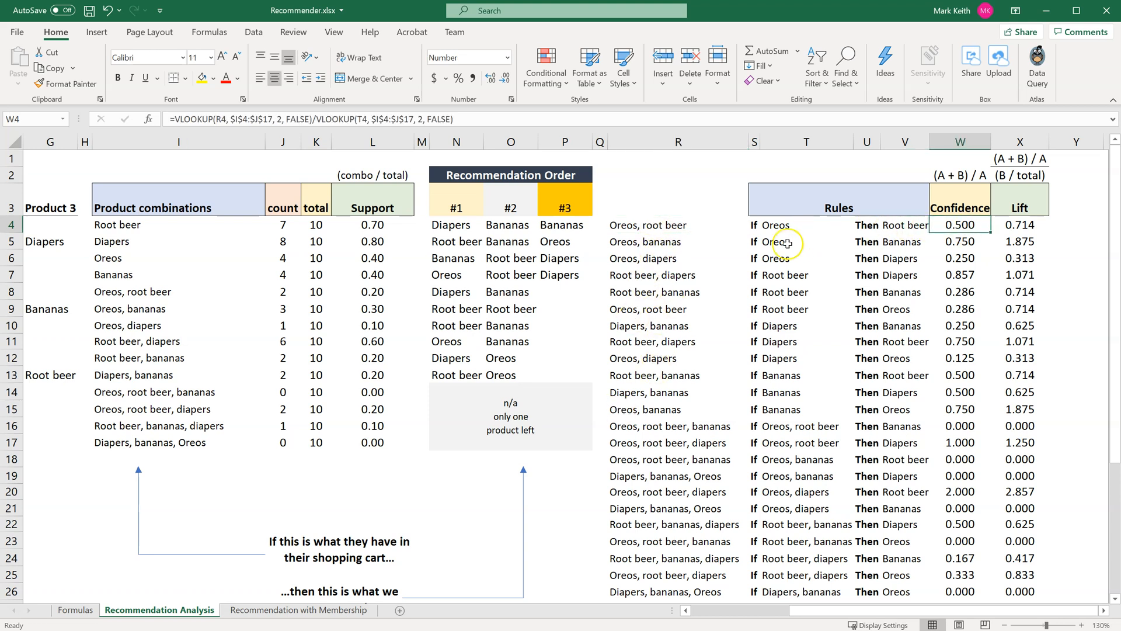
click(660, 225)
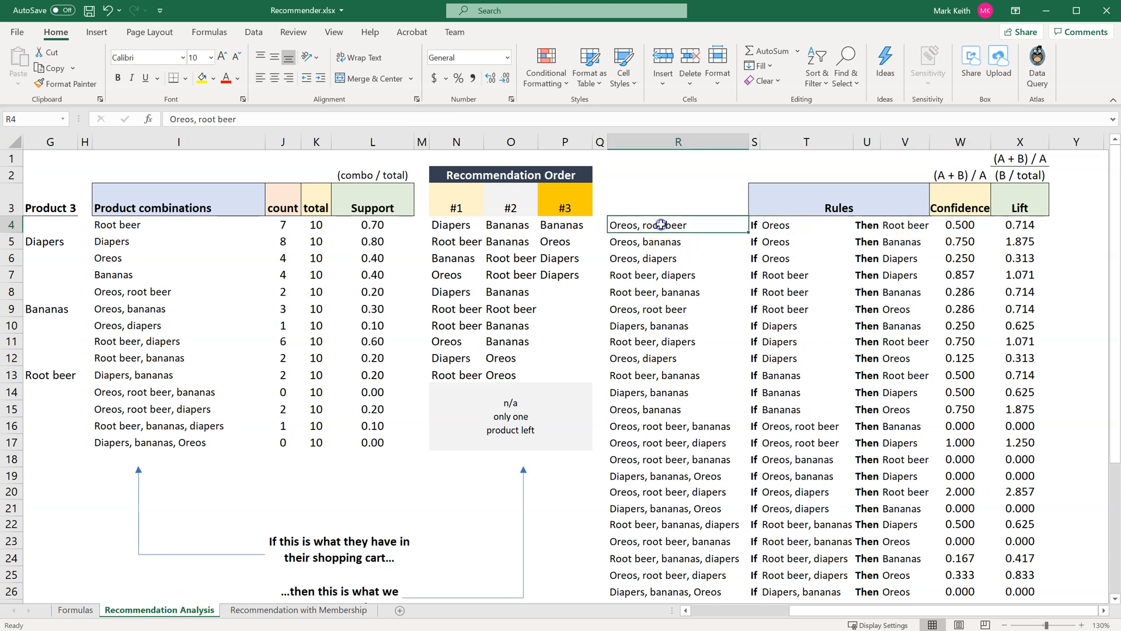
click(153, 290)
Check the If and Then parts of the first rule and hide column R by collapsing its width
click(779, 226)
click(867, 226)
drag(749, 142, 606, 140)
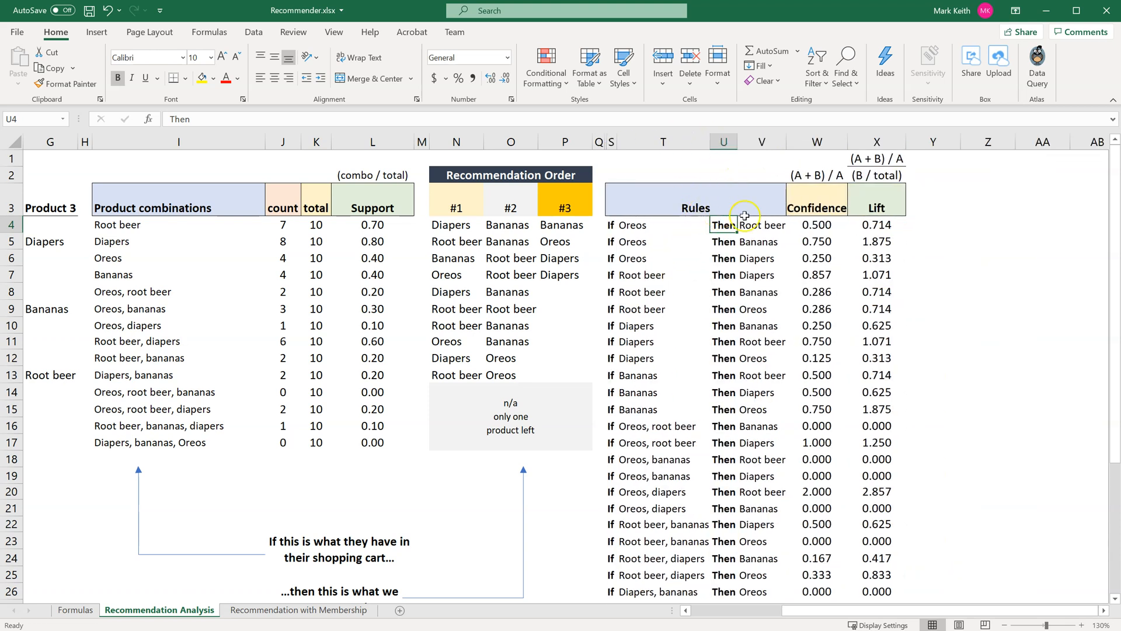
Examine the first VLOOKUP in W4's Confidence formula, which looks up the count of the rule's product combination
click(816, 226)
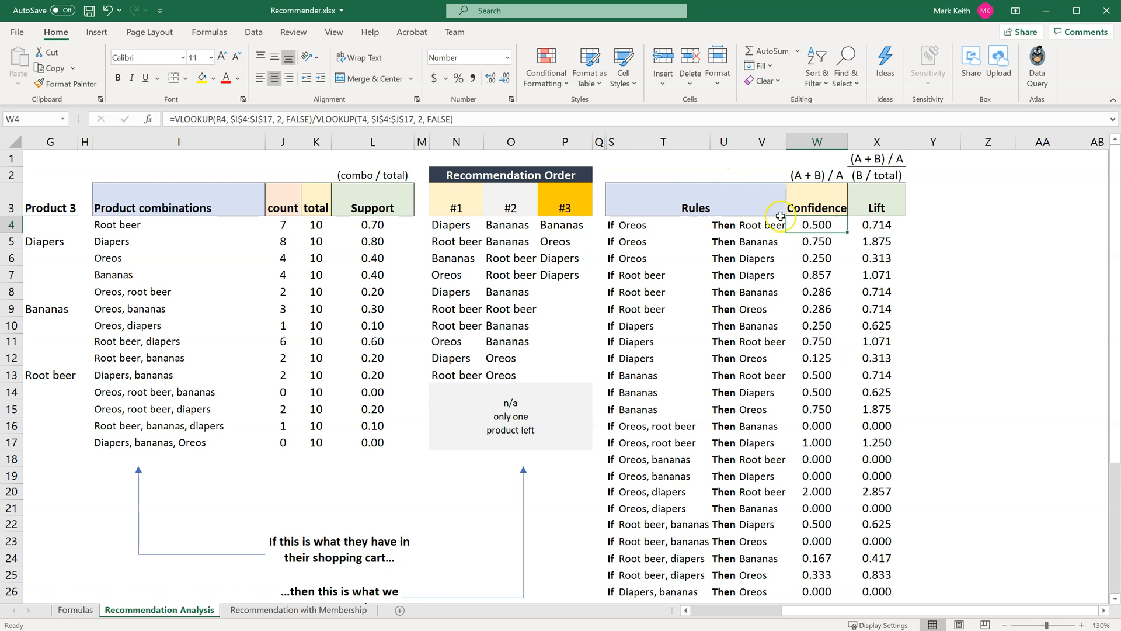
click(568, 116)
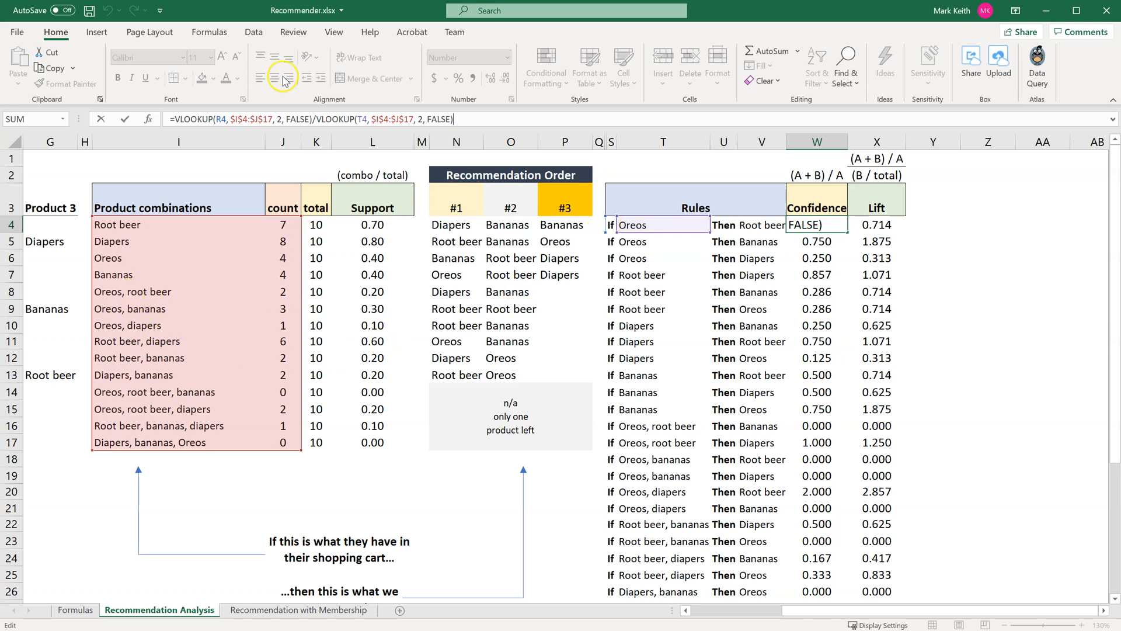
drag(307, 120, 180, 119)
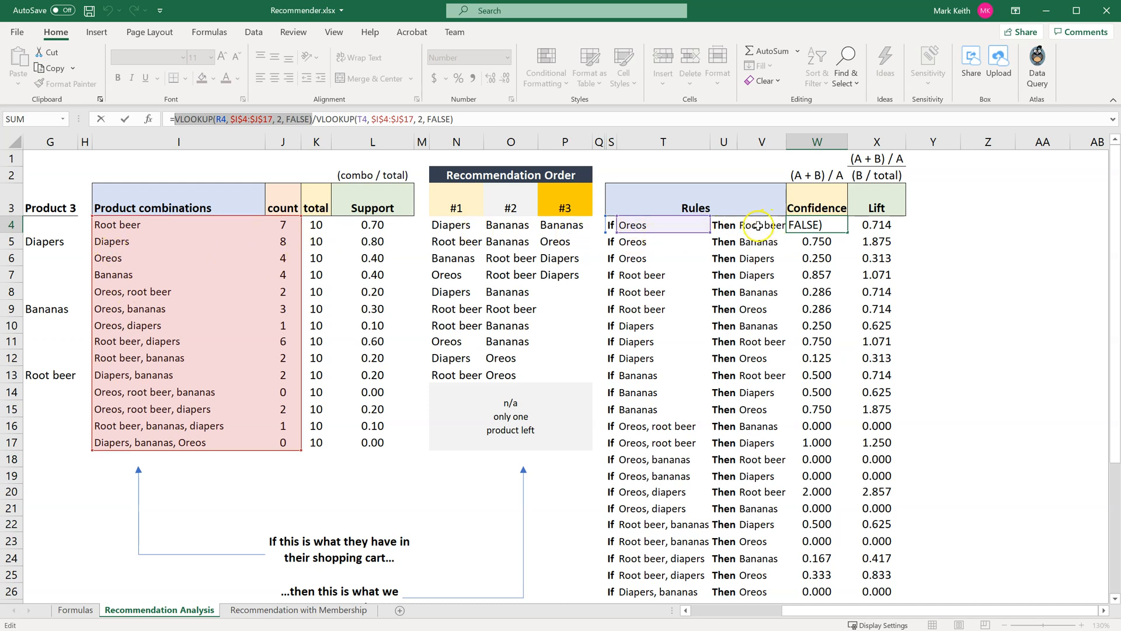
key(Return)
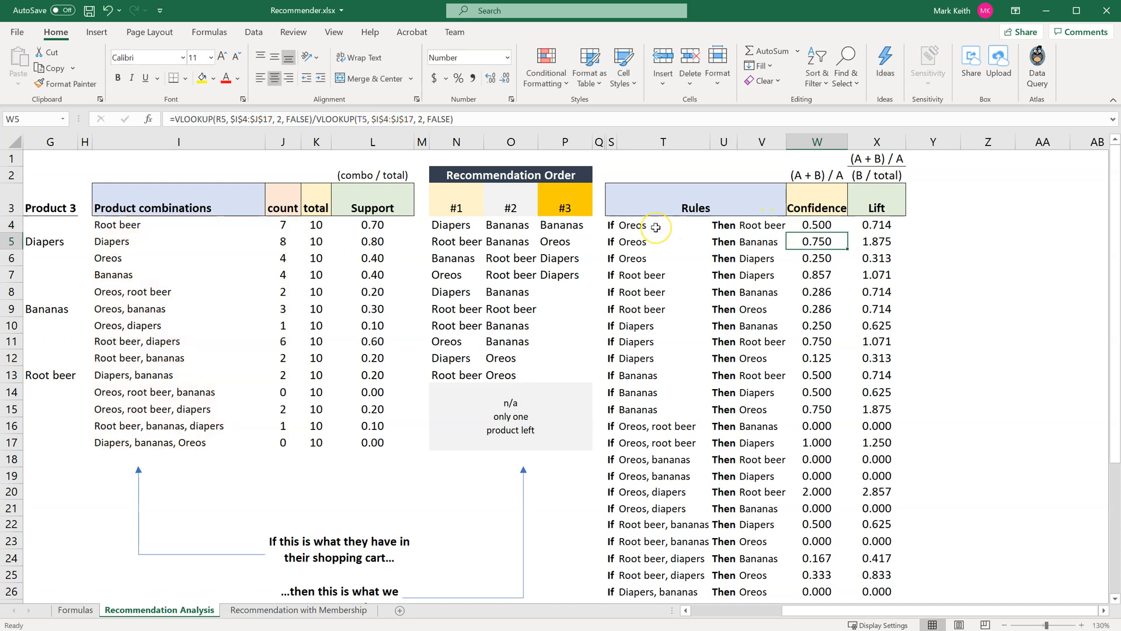
Examine the Confidence formulas down column W, including the rules with two products, through the last rule
key(Up)
key(Down)
key(Down)
key(Down)
key(Down)
key(Down)
key(Down)
key(Down)
key(Down)
key(Down)
key(Down)
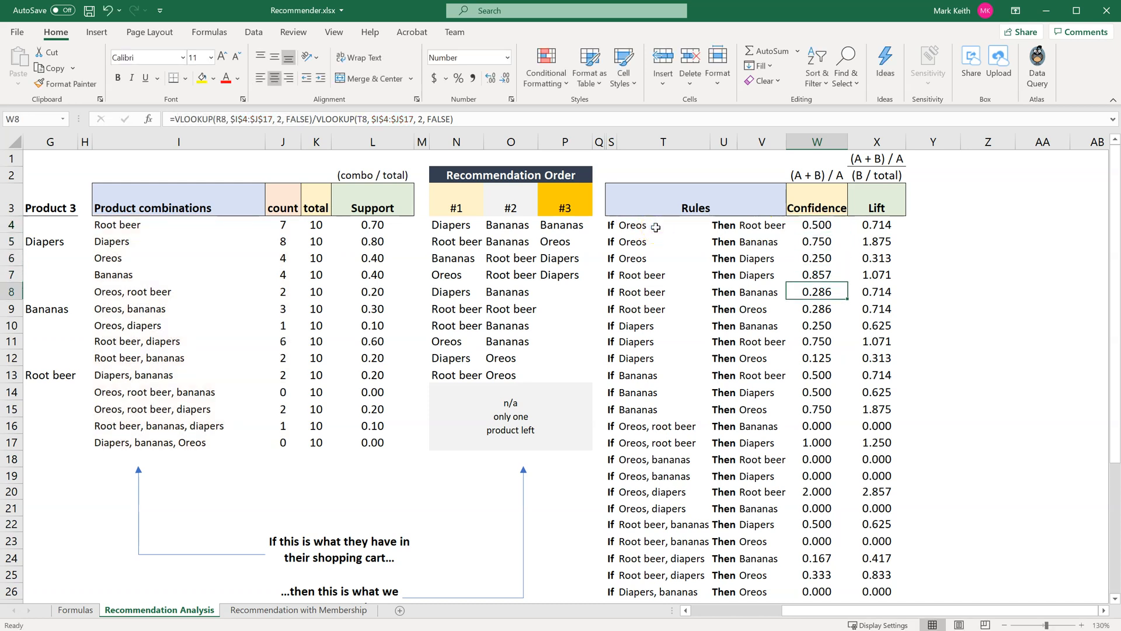
key(Down)
key(Down)
key(Down)
key(Up)
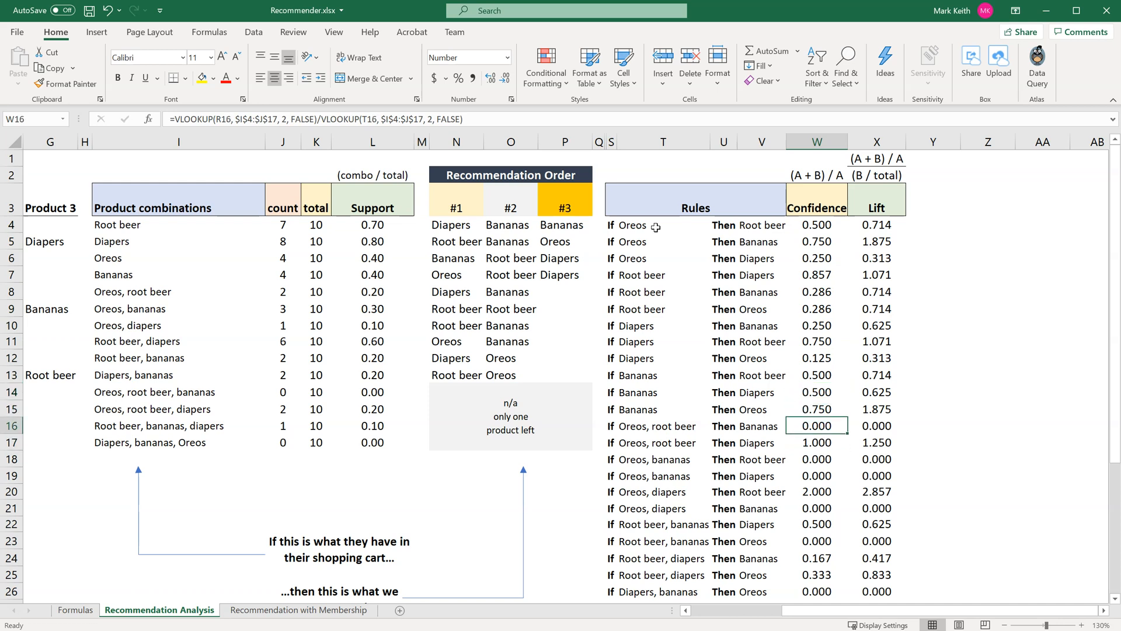
scroll(707, 420, down, 3)
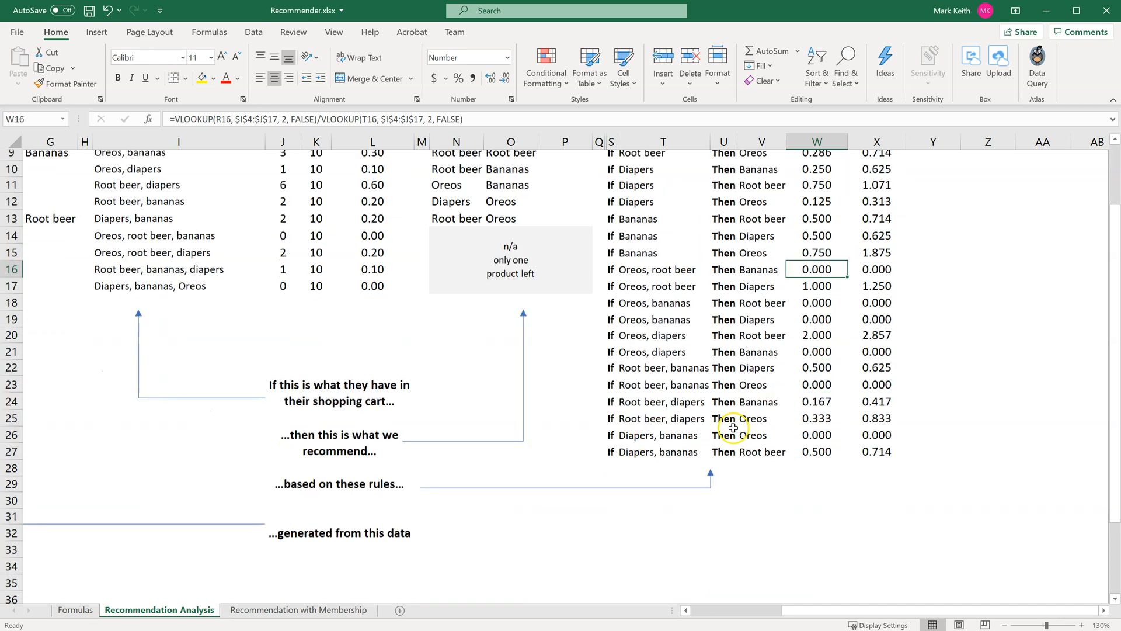
Review the Confidence values in column W for all the rules, including the Oreos, root beer then Diapers rule in row 17
scroll(734, 420, up, 3)
scroll(735, 420, down, 3)
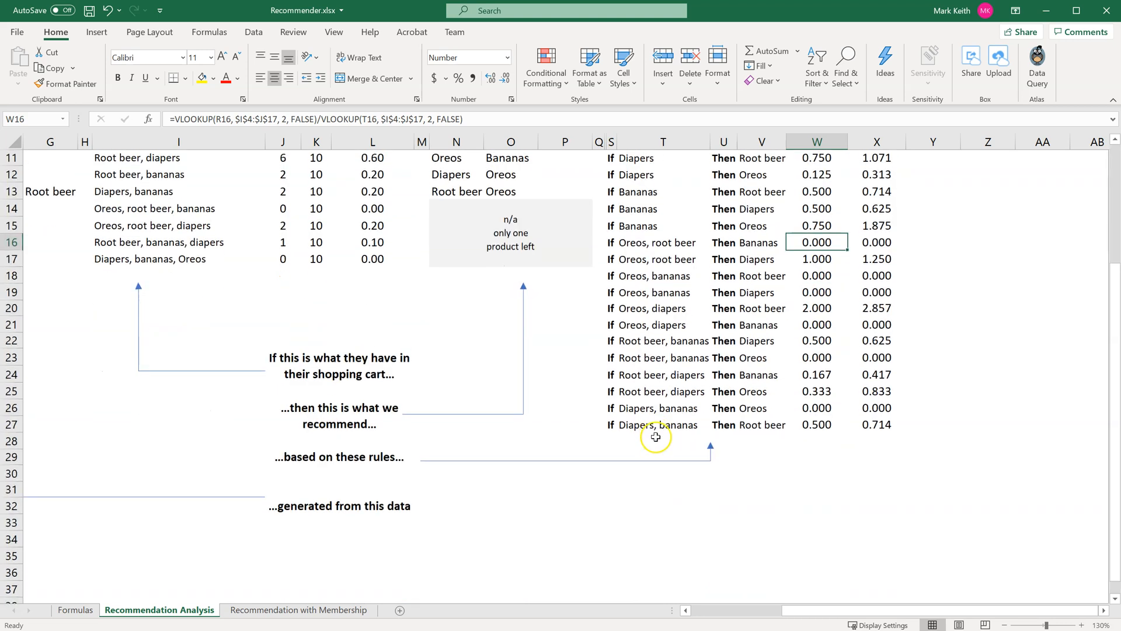
drag(1114, 277, 1117, 166)
drag(1115, 215, 1116, 213)
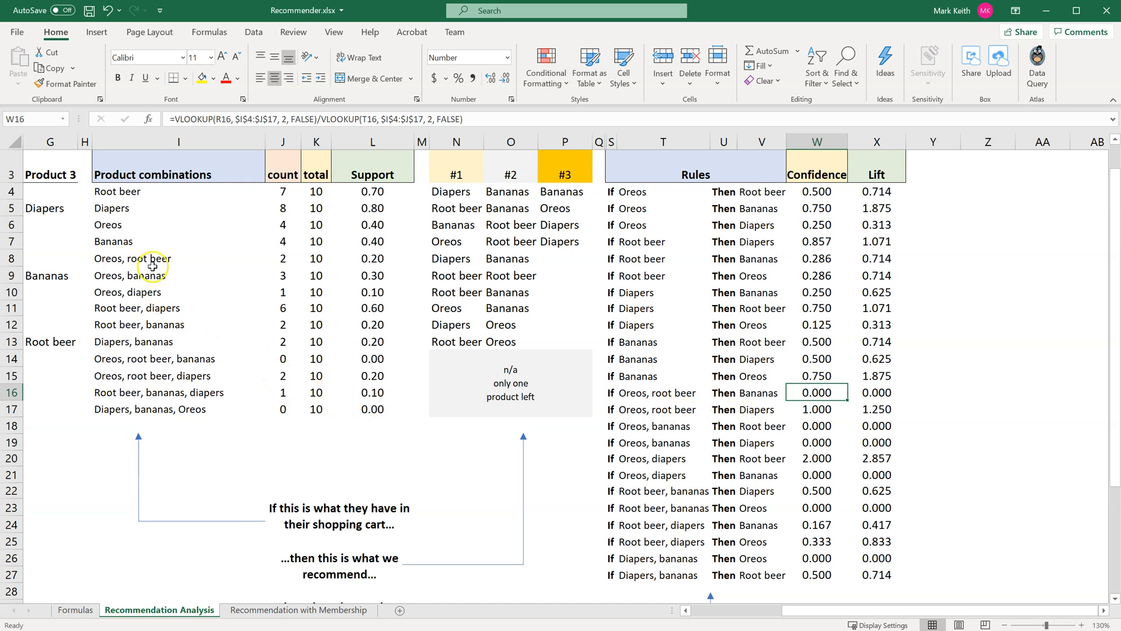
click(816, 411)
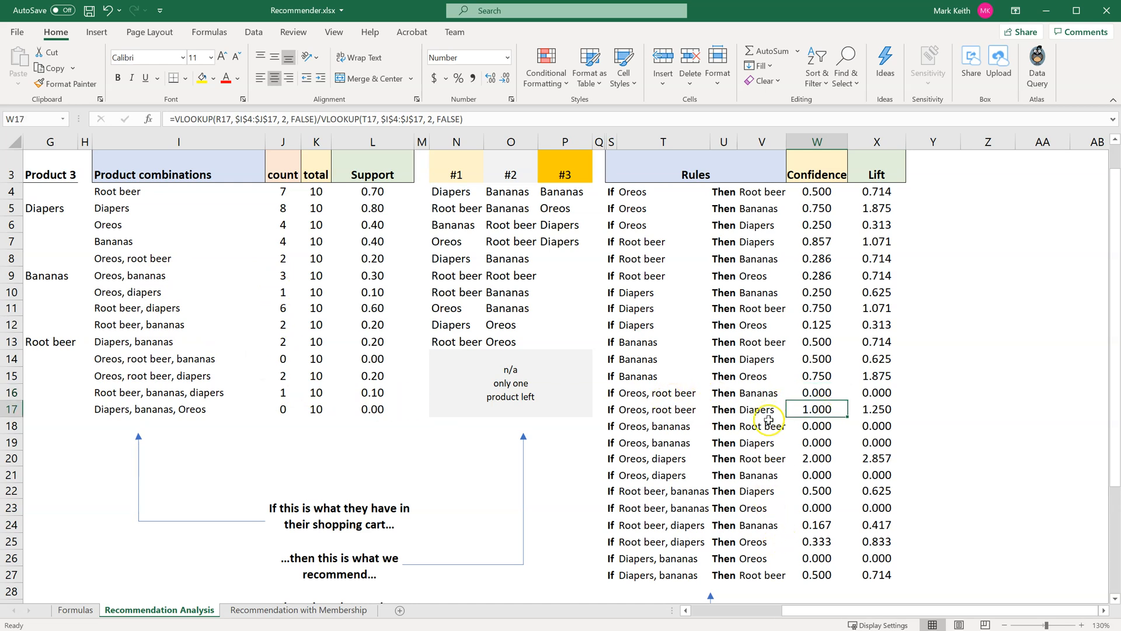
drag(817, 193, 823, 576)
click(744, 376)
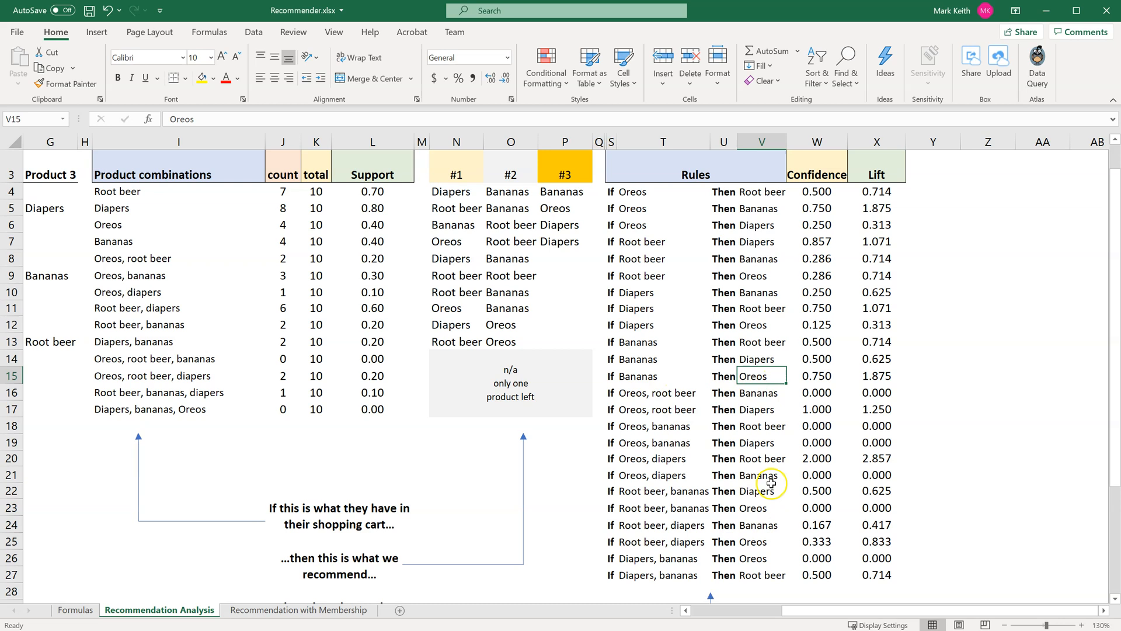
Examine the Confidence formula in W20 and the cells it references for the Oreos, diapers then Root beer rule
click(815, 464)
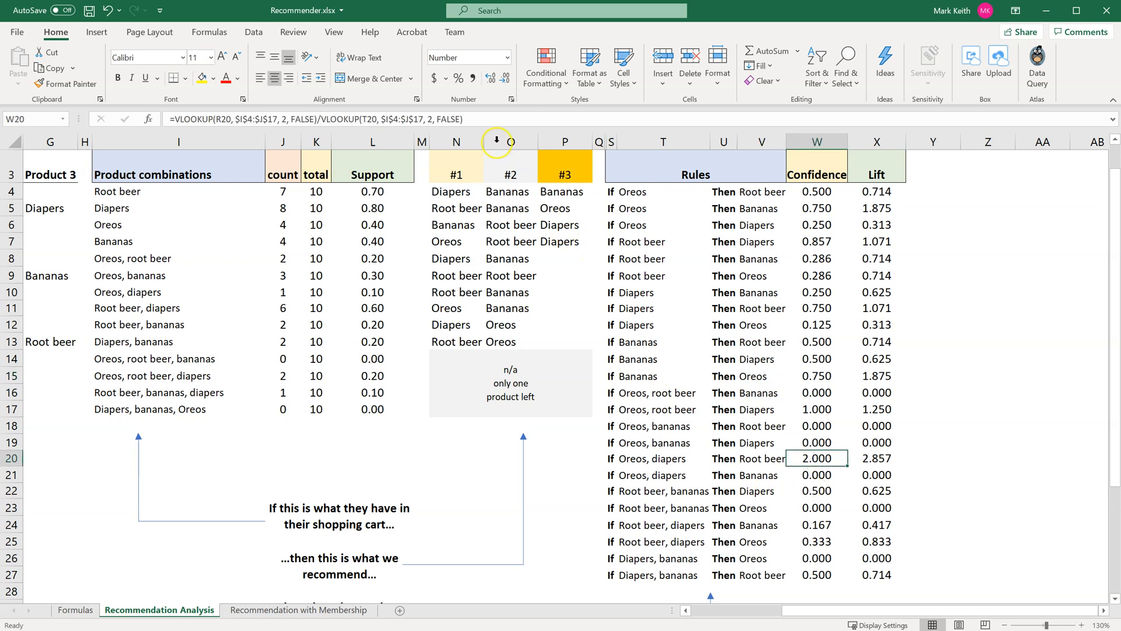
click(488, 123)
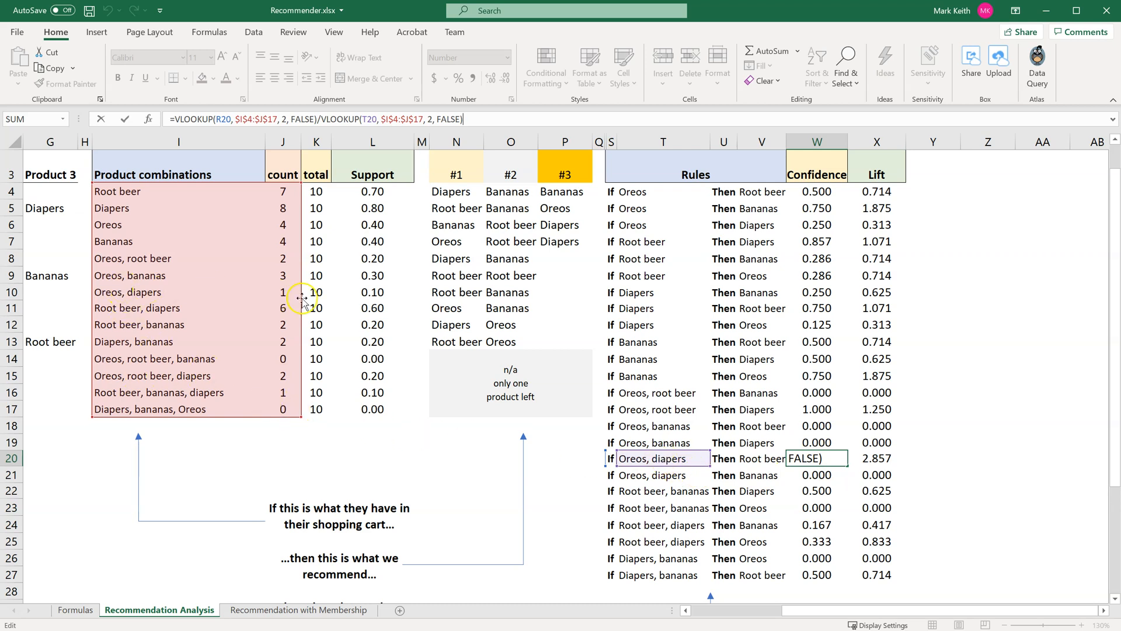
click(826, 456)
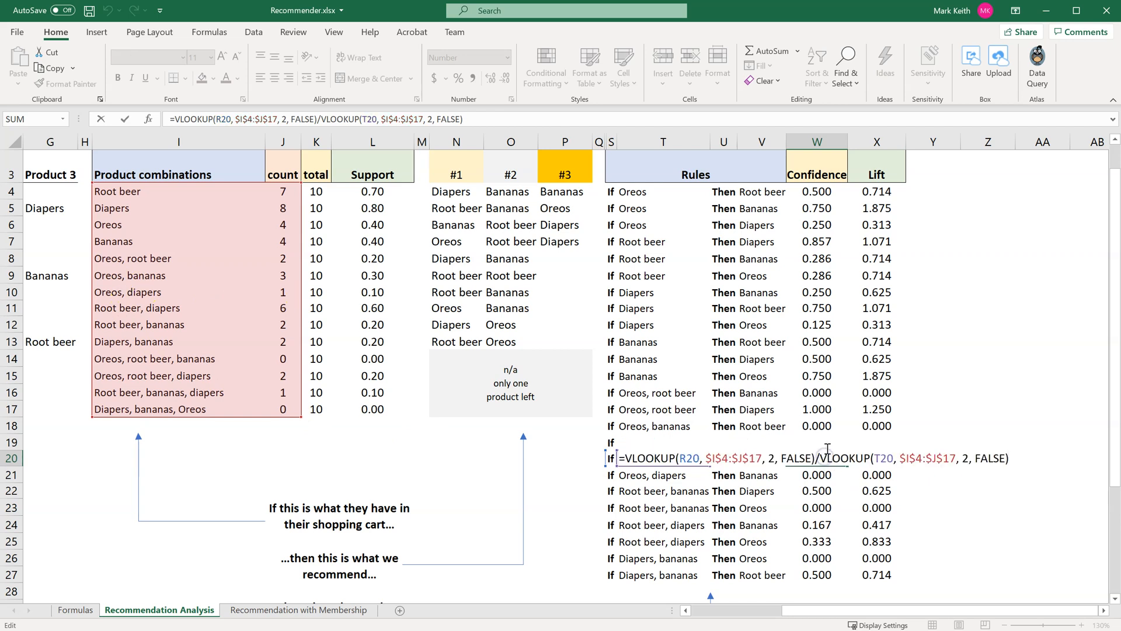
key(Return)
key(Up)
key(Down)
key(Up)
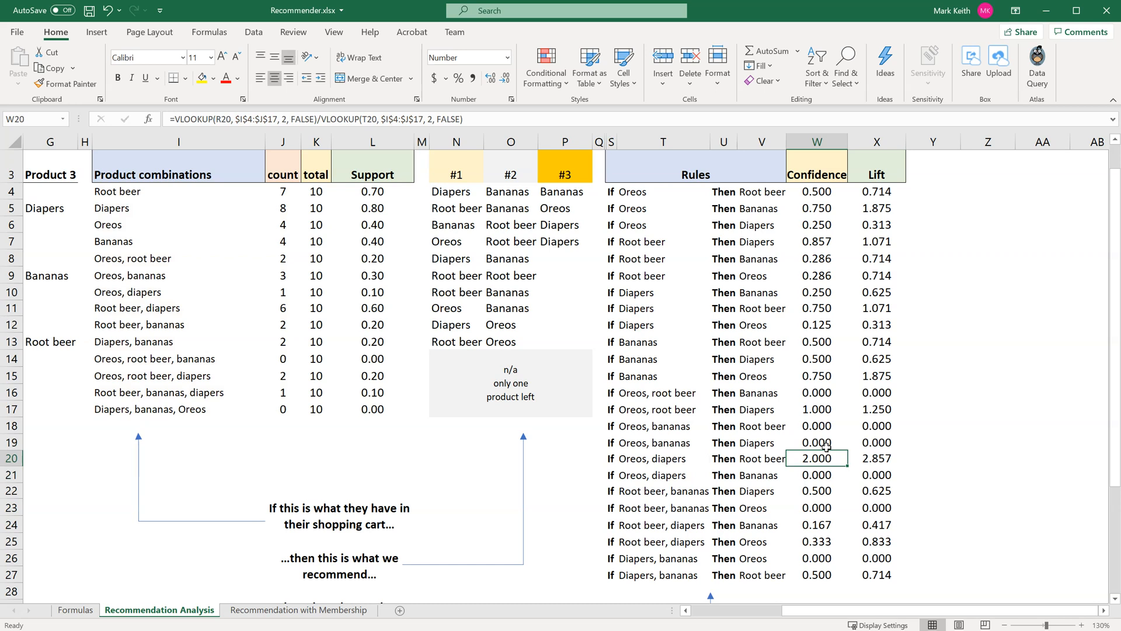
key(Down)
key(Up)
Examine the Lift definition above column X, (A + B) / A over (B / total), and the Then products in column V it refers to
key(Right)
key(Up)
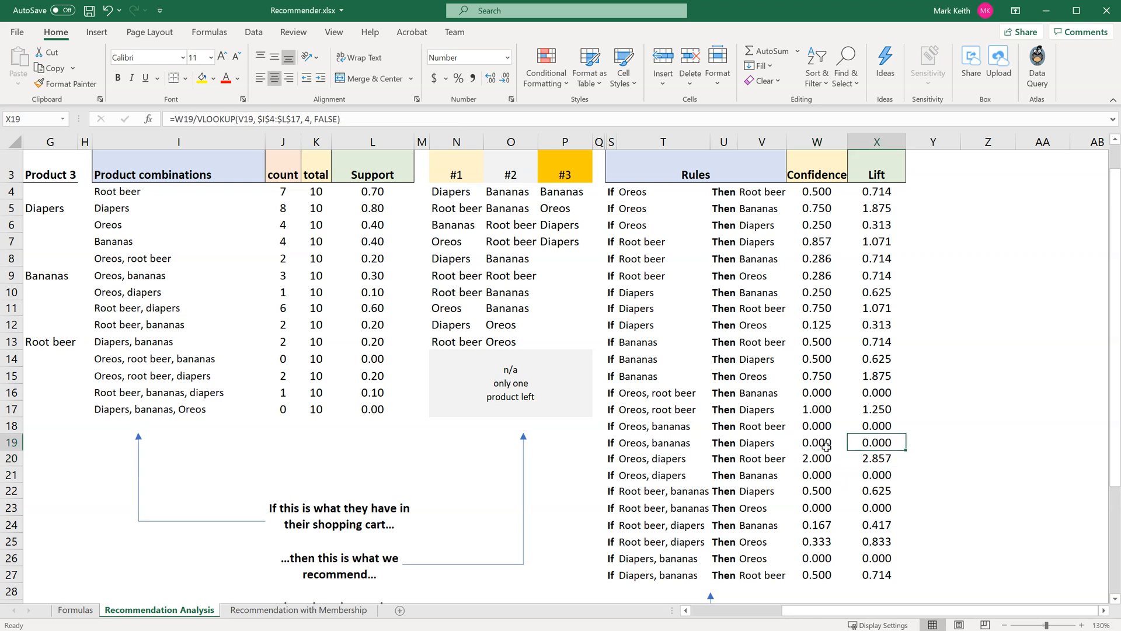
scroll(901, 365, up, 1)
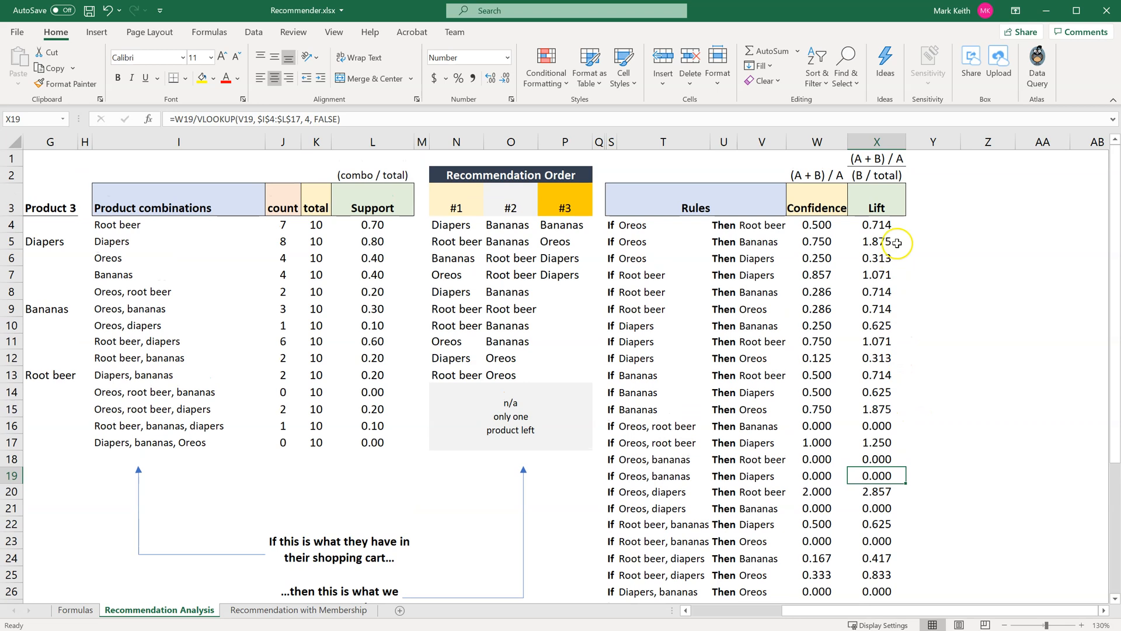
click(882, 159)
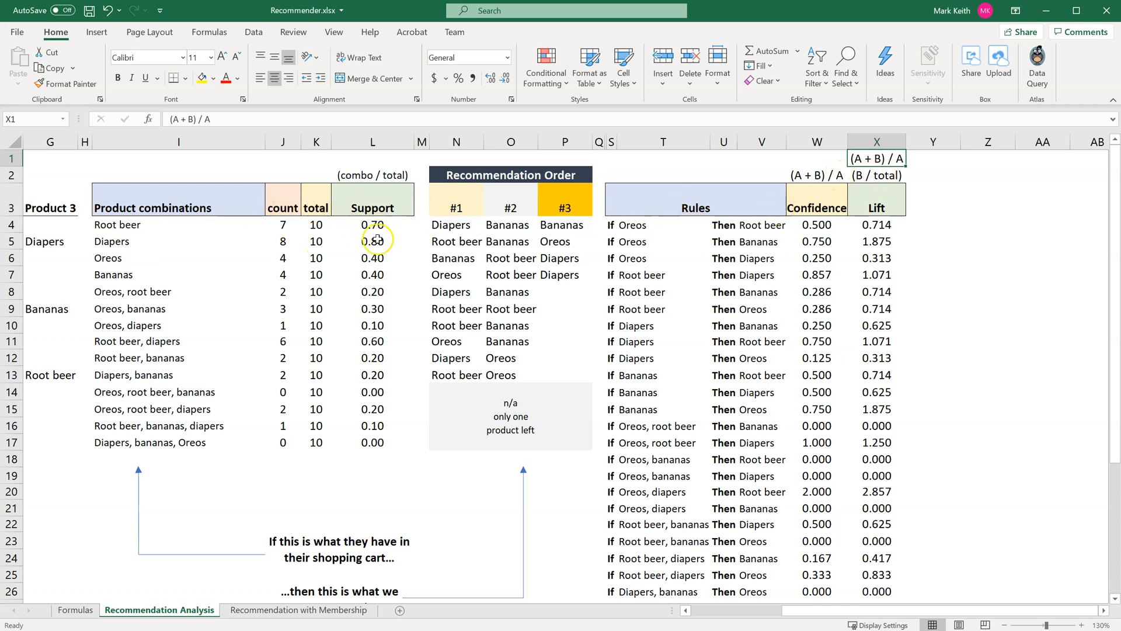
click(771, 390)
click(759, 409)
click(759, 426)
click(762, 459)
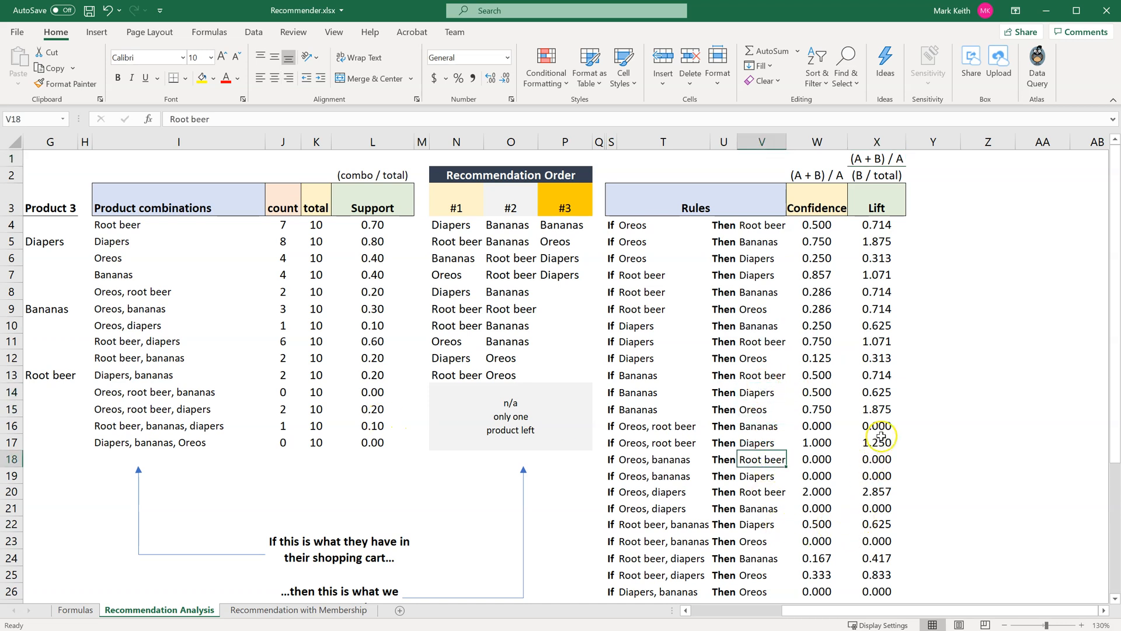
Examine the Lift formula in X4, focusing on the VLOOKUP that fetches the Then product's support
click(879, 226)
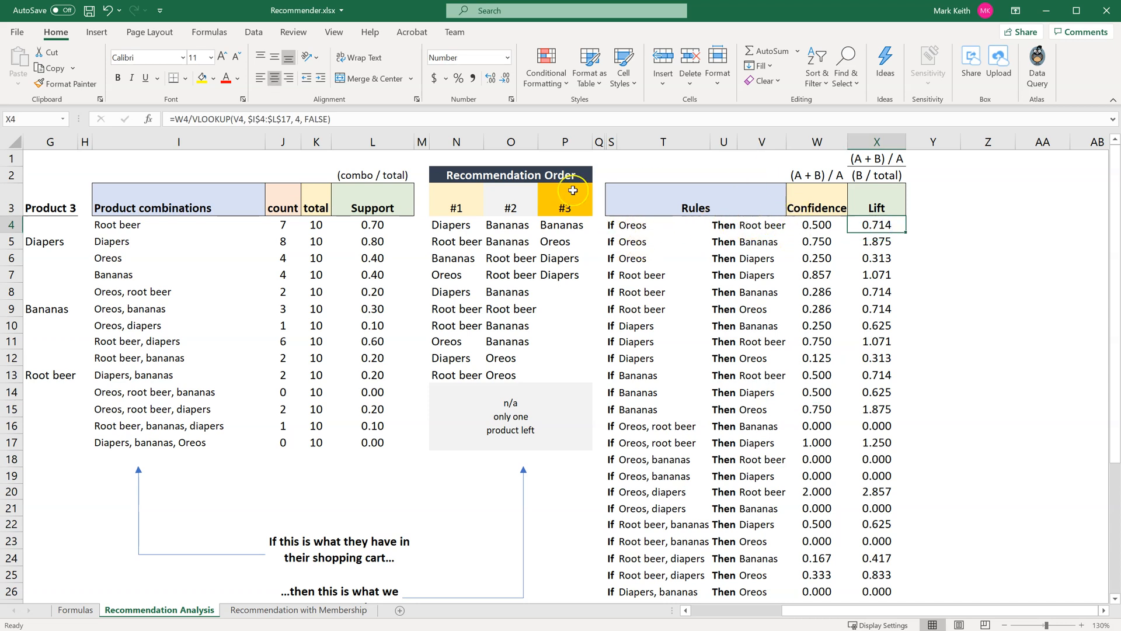
click(521, 119)
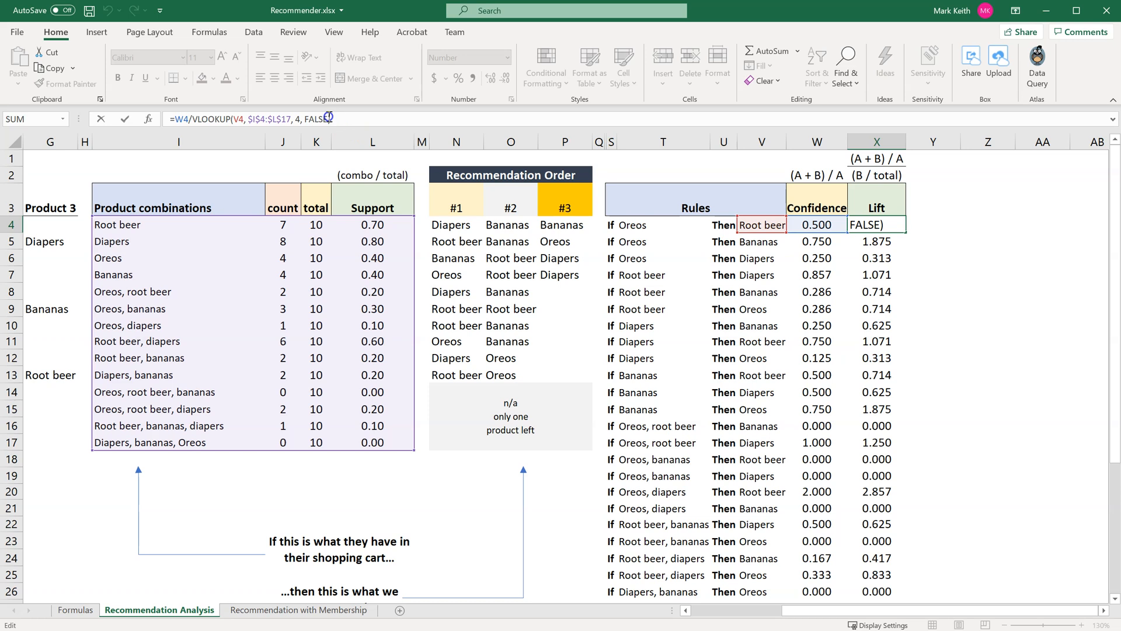
drag(328, 118, 209, 121)
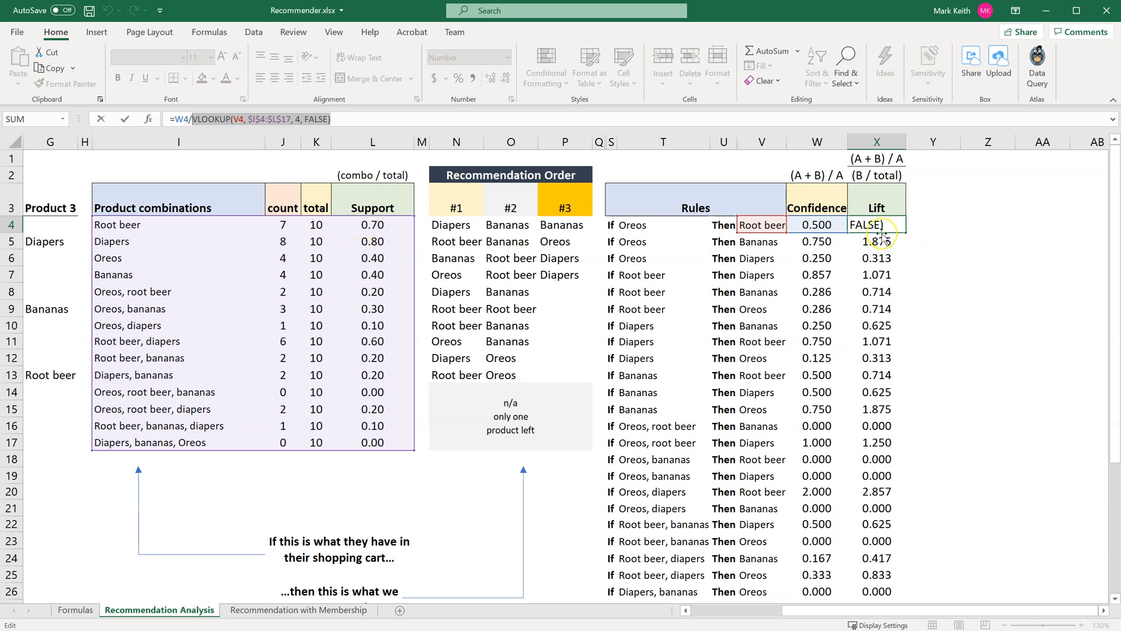
key(Return)
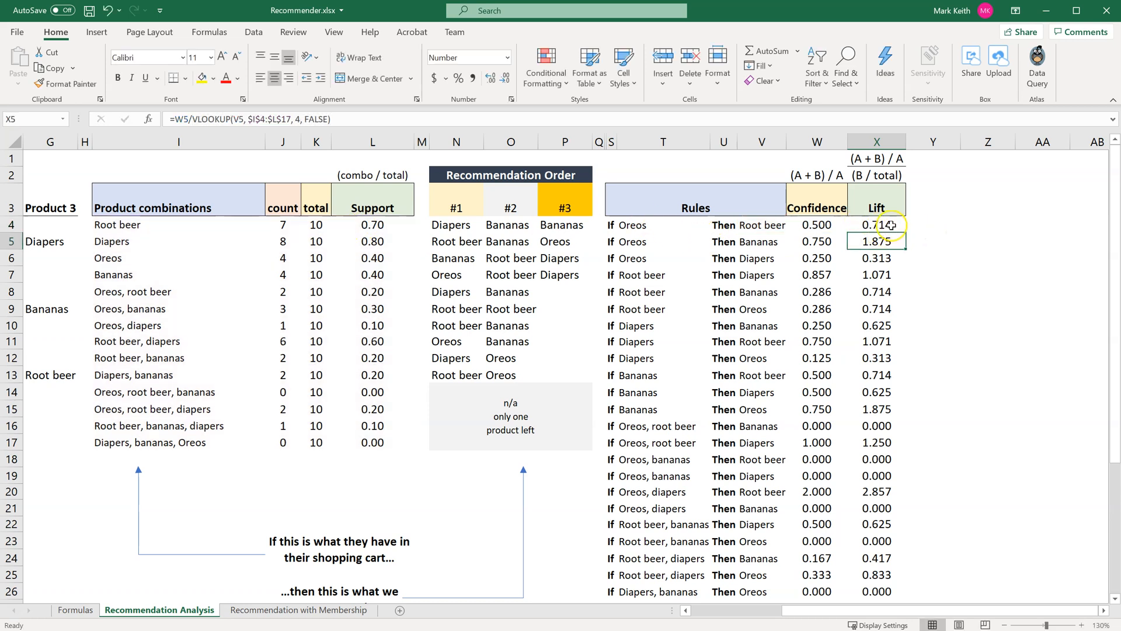
Review the Lift values down column X and compare those of the three Oreos rules in rows 4 to 6
drag(884, 222, 877, 587)
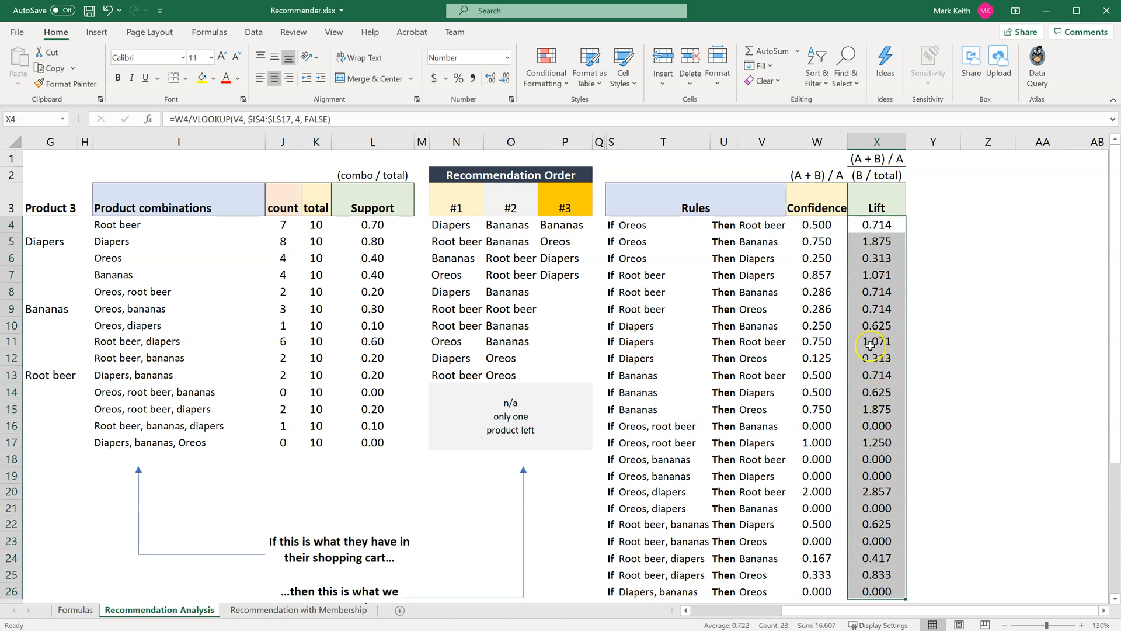
click(874, 241)
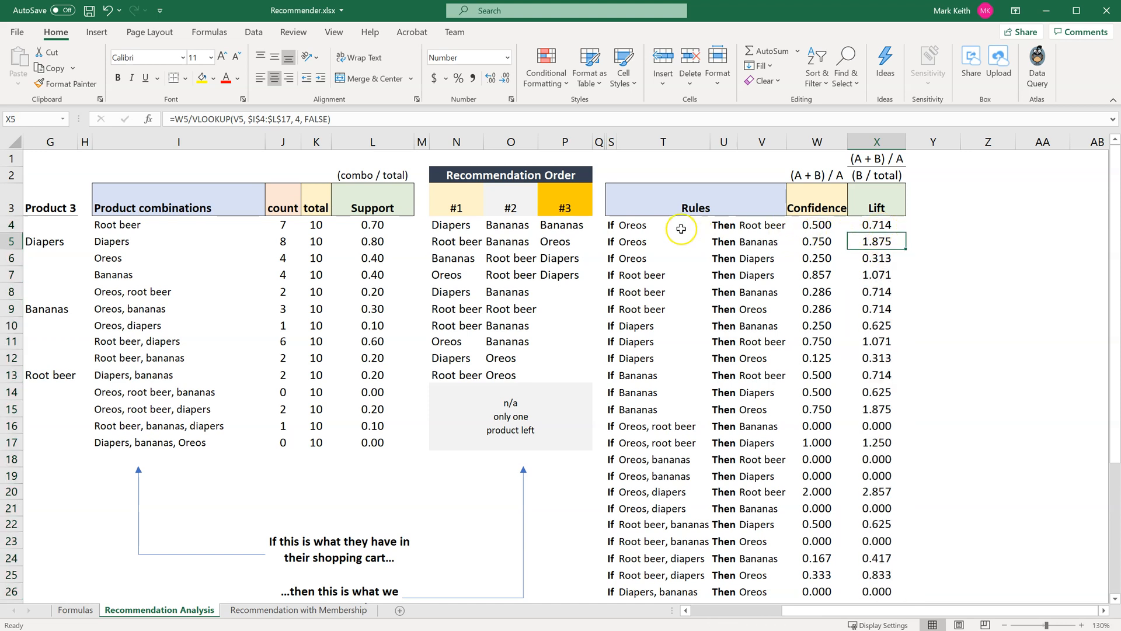
drag(640, 228, 641, 257)
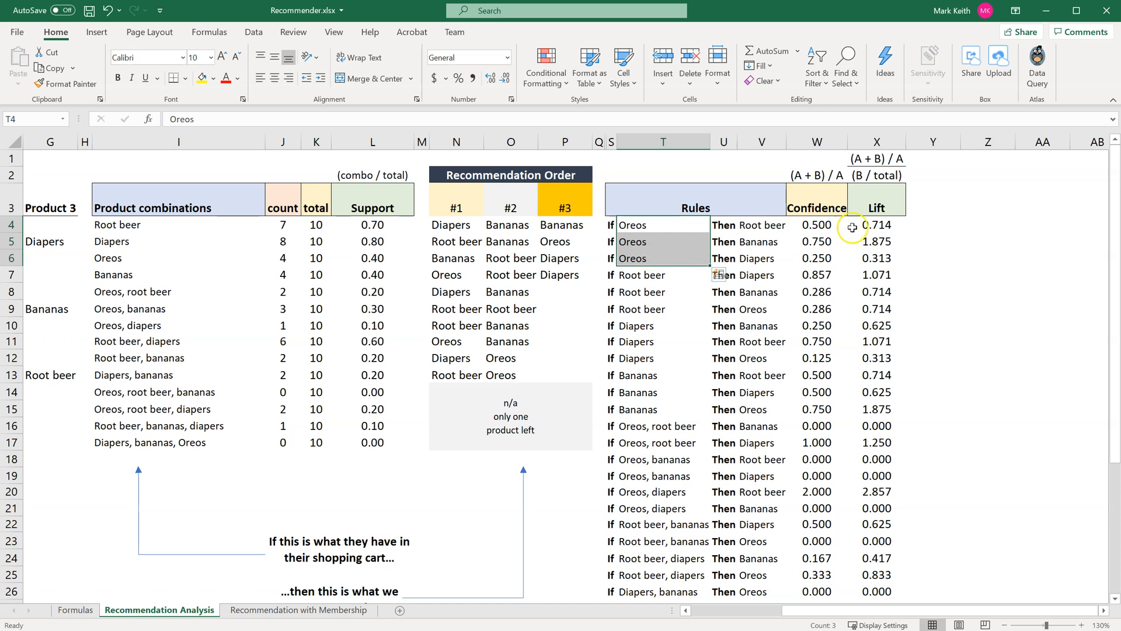
drag(872, 225, 866, 259)
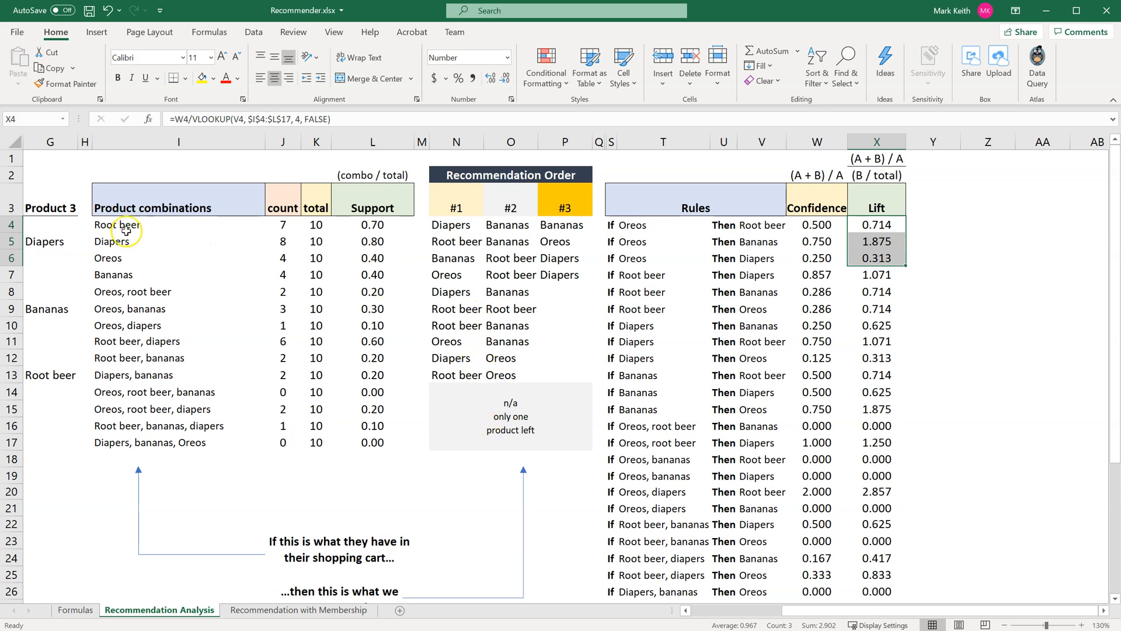
Check the n/a block beside the three-product combinations, and compare root beer's recommendations in N4:P4 with its rules in rows 7 to 9
click(476, 414)
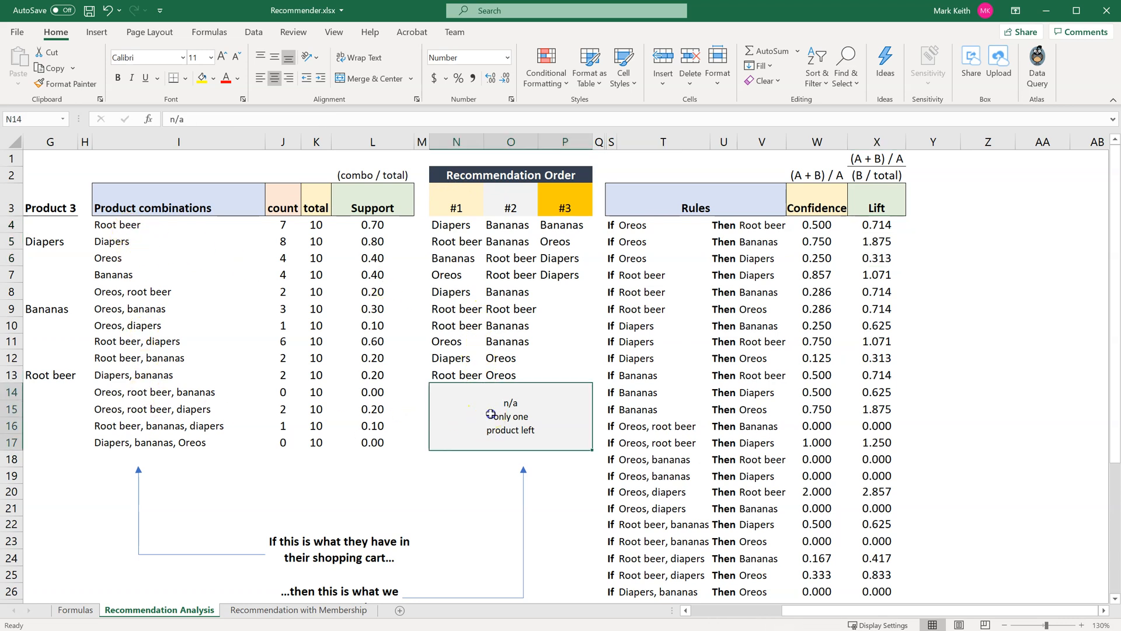
drag(179, 392, 190, 442)
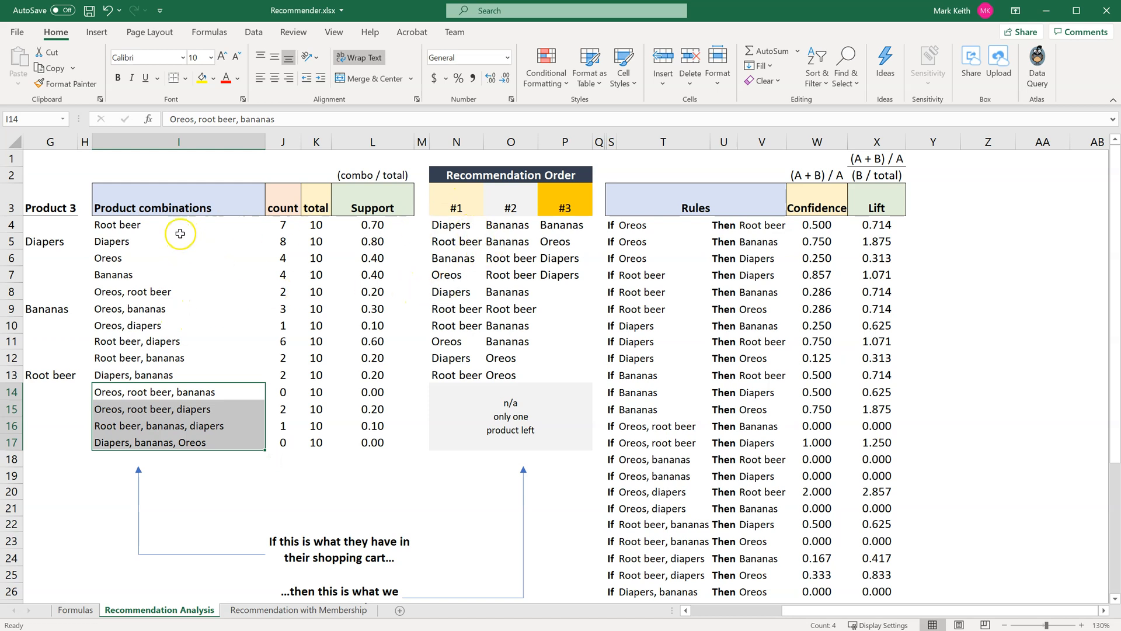
click(180, 229)
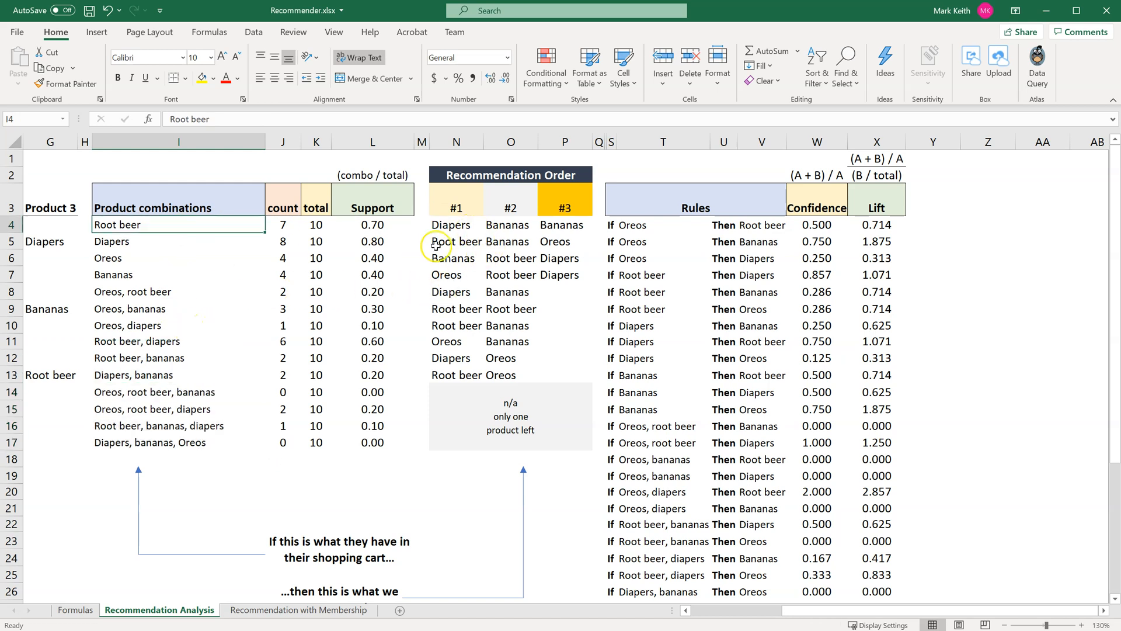
click(453, 225)
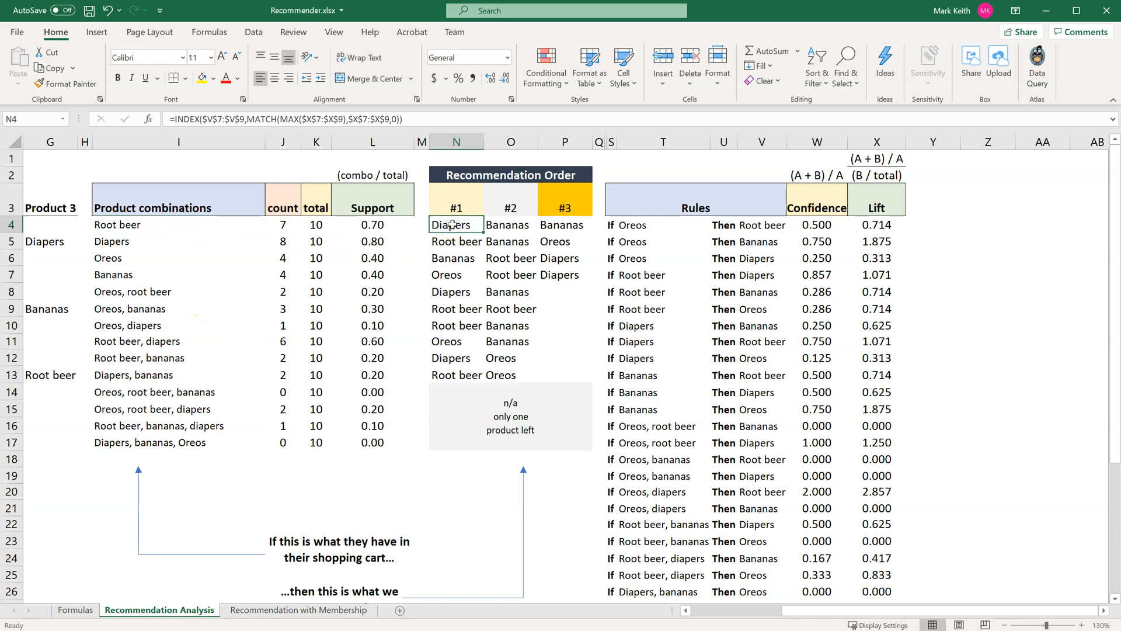
click(508, 226)
click(545, 227)
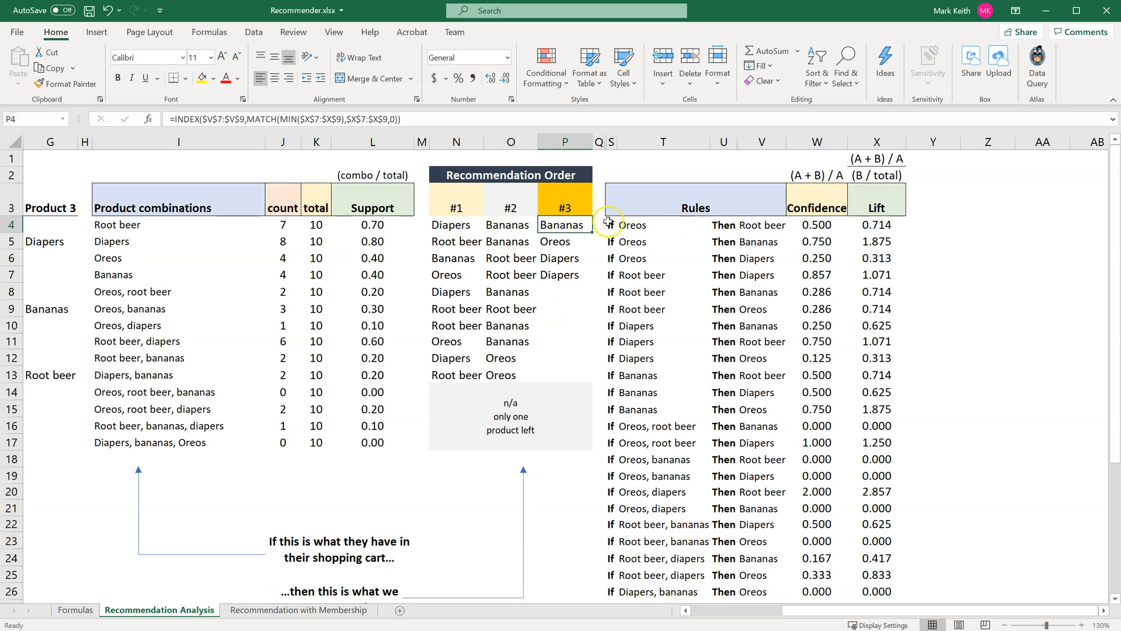
click(648, 276)
drag(648, 276, 882, 310)
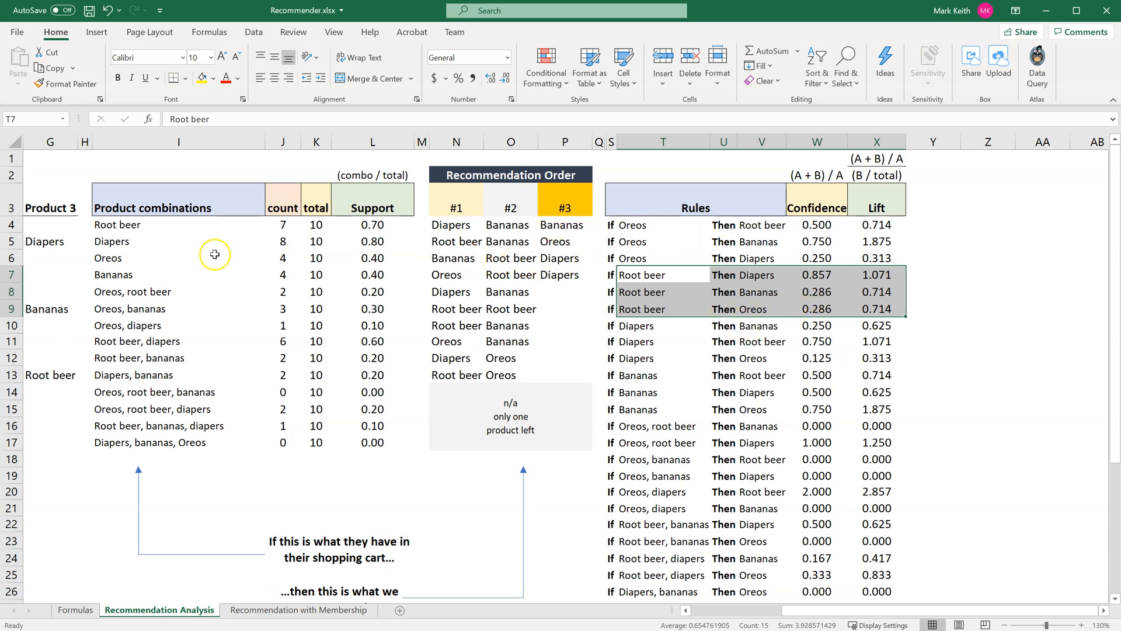
Compare the three recommendations for Diapers in N5:P5 with the Confidence and Lift of its rules in rows 10 to 12
click(182, 241)
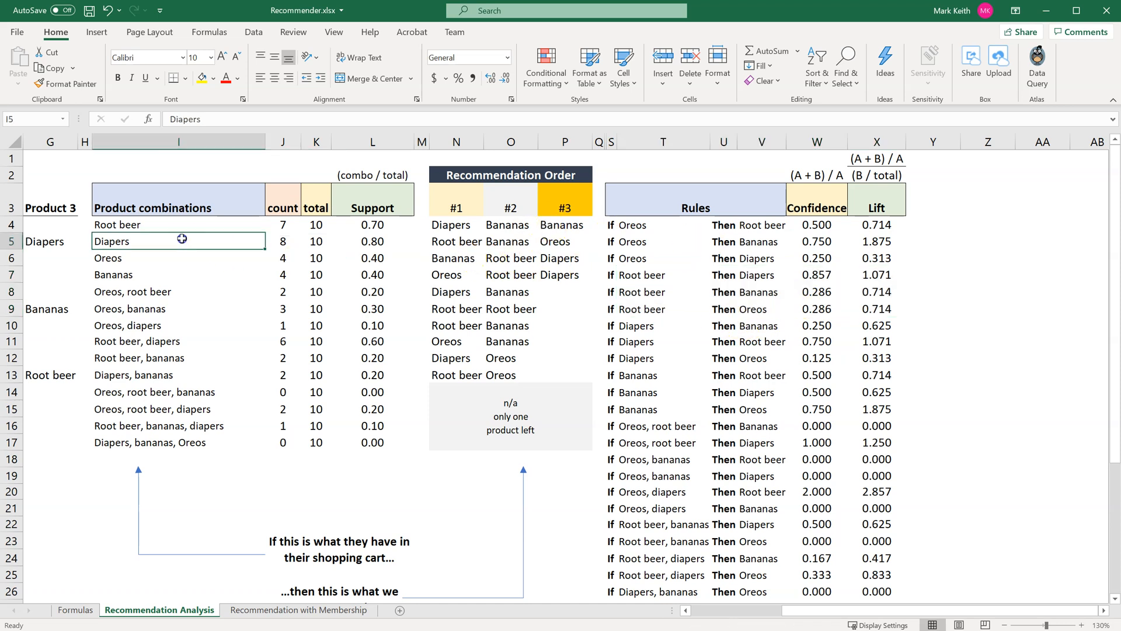
click(455, 244)
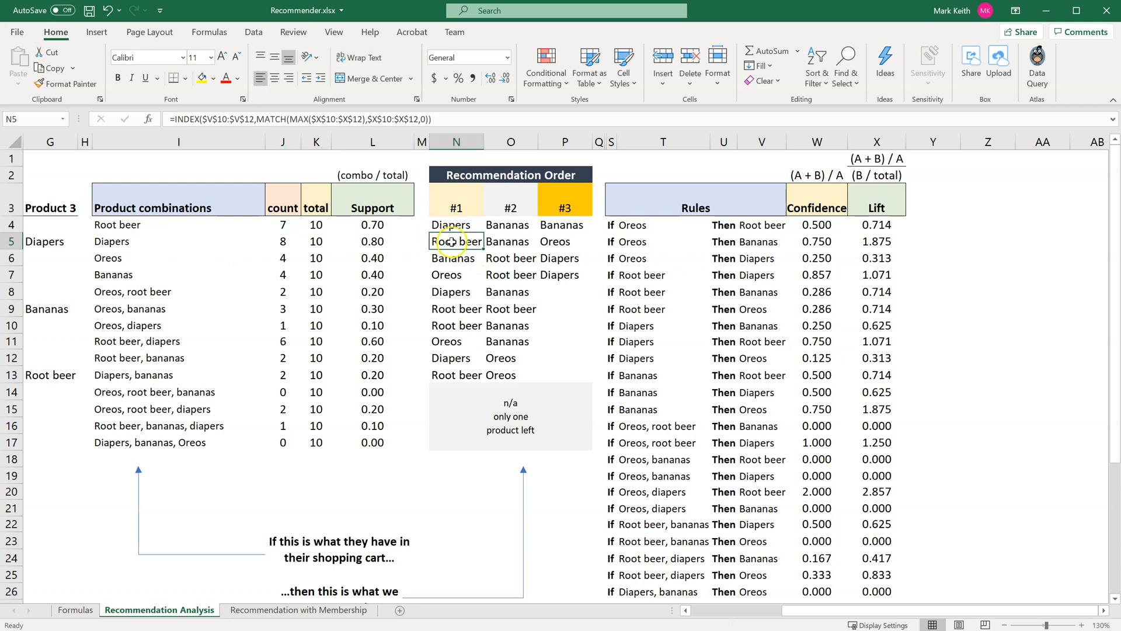
click(154, 225)
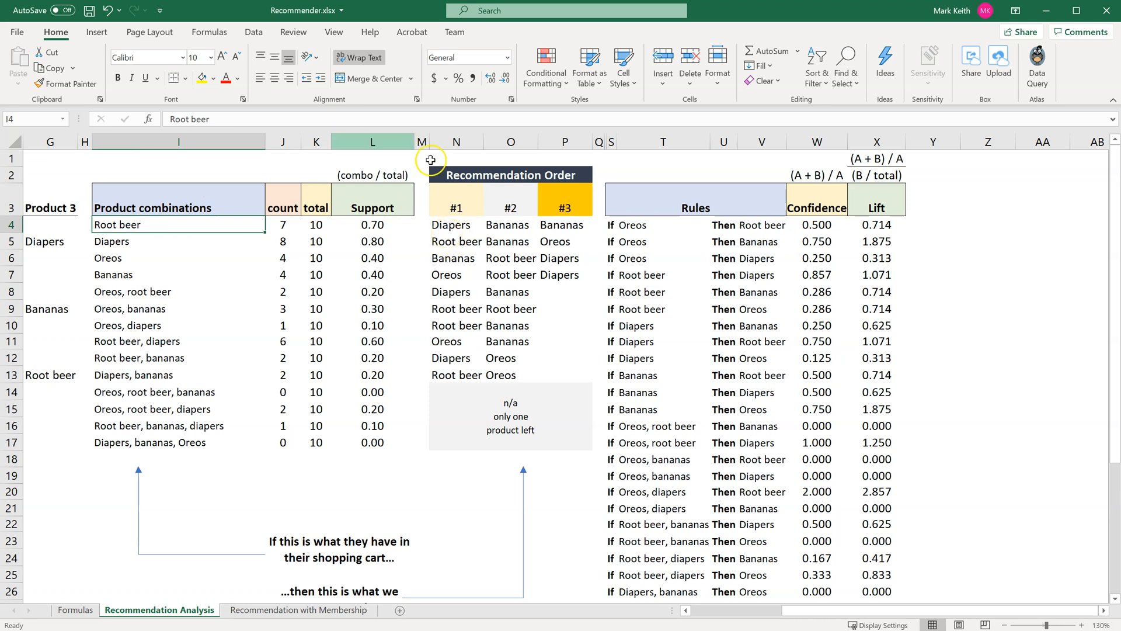
click(640, 325)
drag(737, 334, 876, 356)
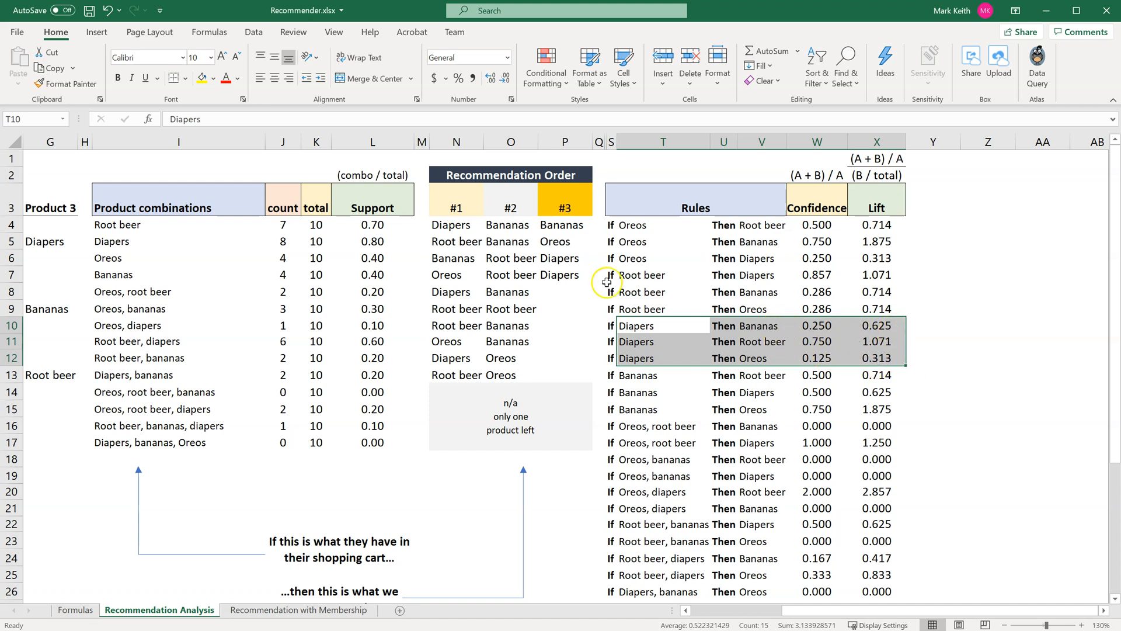
click(466, 242)
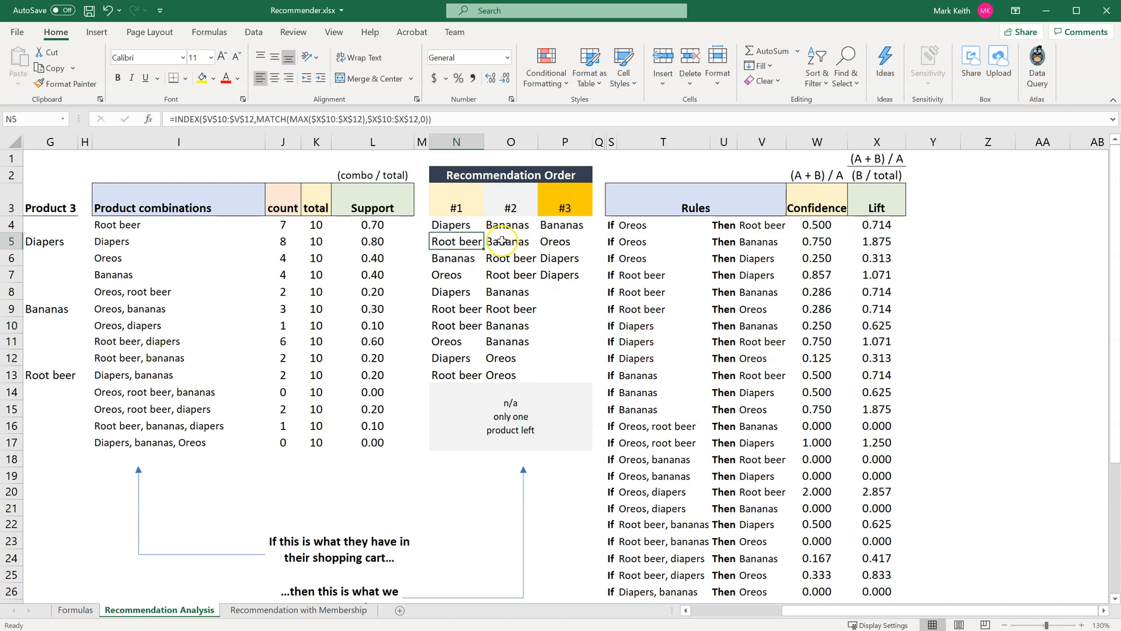
click(502, 241)
click(558, 244)
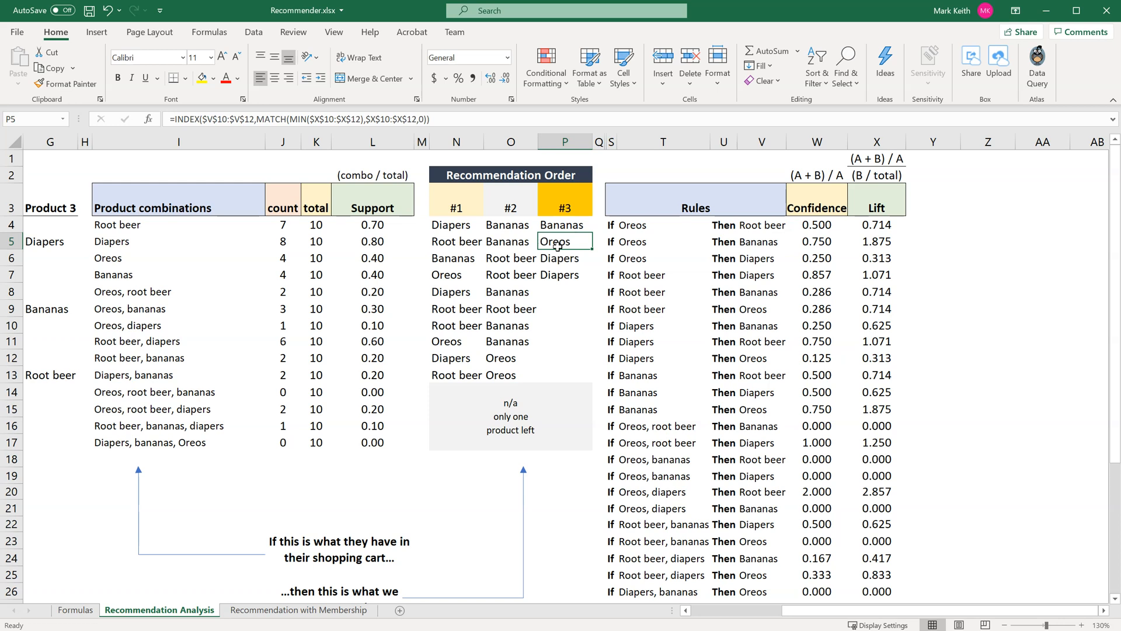
Inspect the #1, #2 and #3 recommendation formulas for Root beer in N4:P4
click(465, 225)
click(511, 227)
click(566, 229)
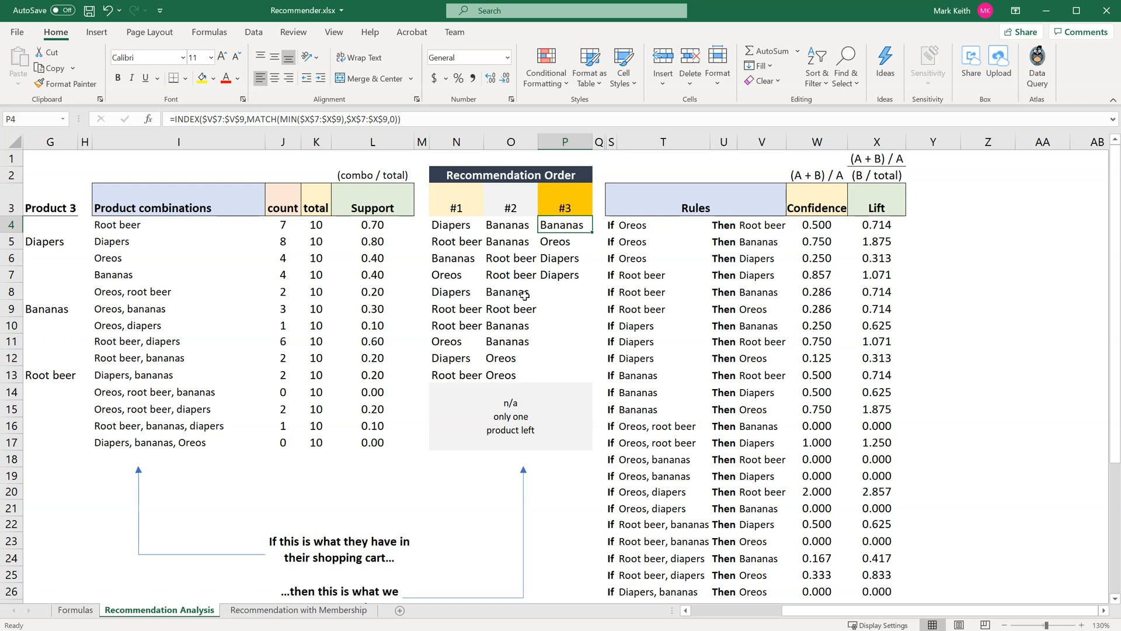
Return to the receipt data and check Product 1 of the first receipt in E4
drag(843, 611, 707, 607)
click(812, 611)
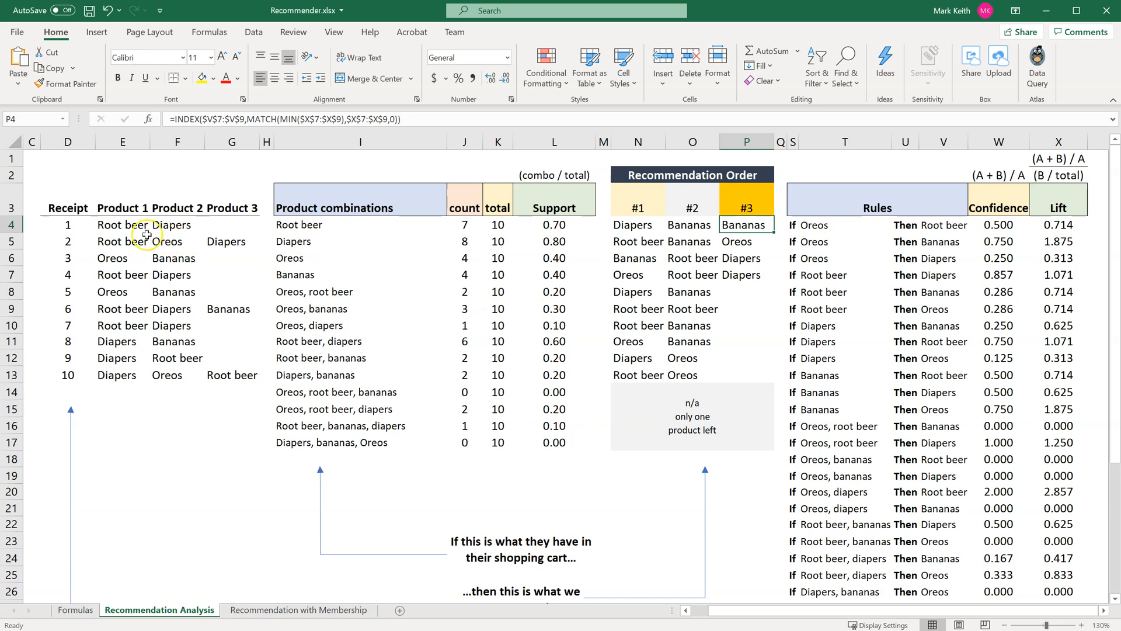
click(127, 228)
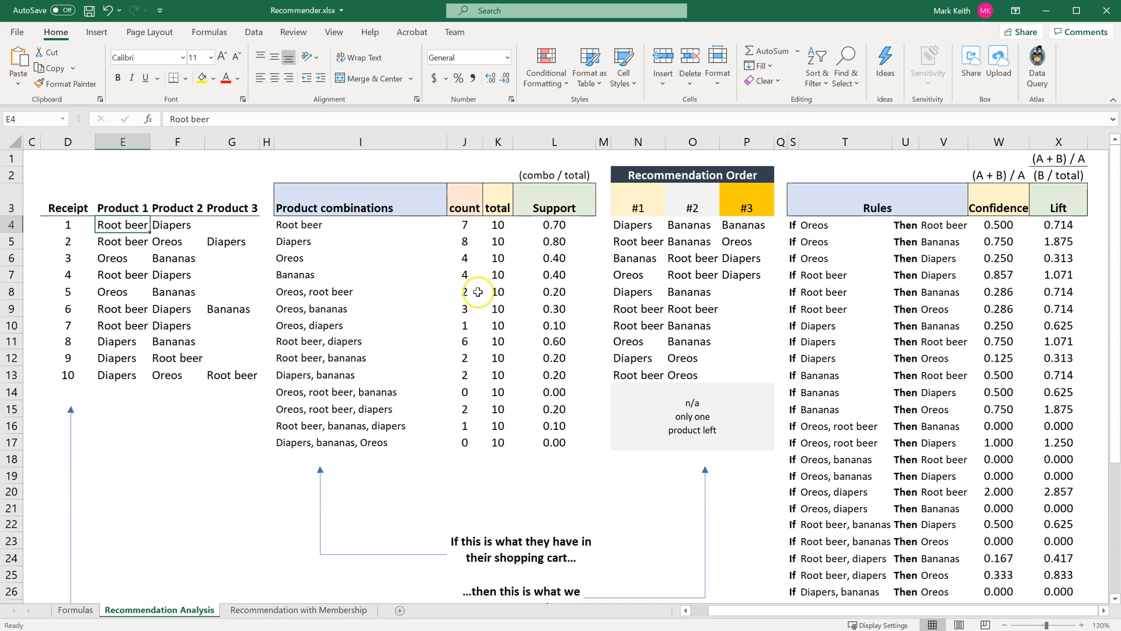
Check root beer's #1 recommendation in N4, and unhide columns A and B beside the receipt data
click(310, 224)
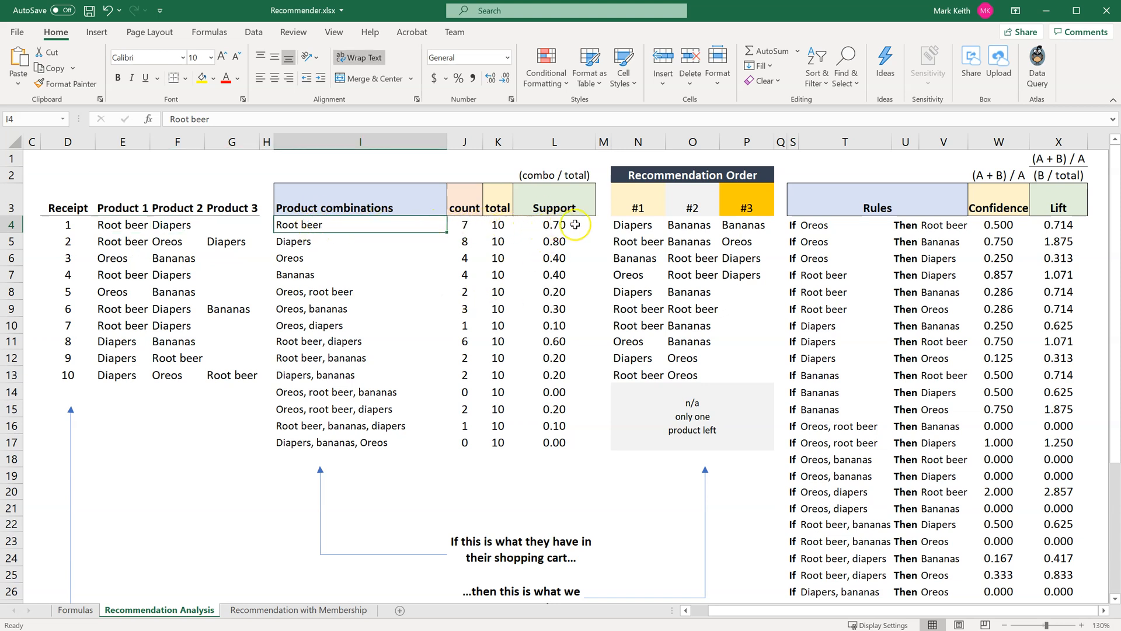
click(646, 226)
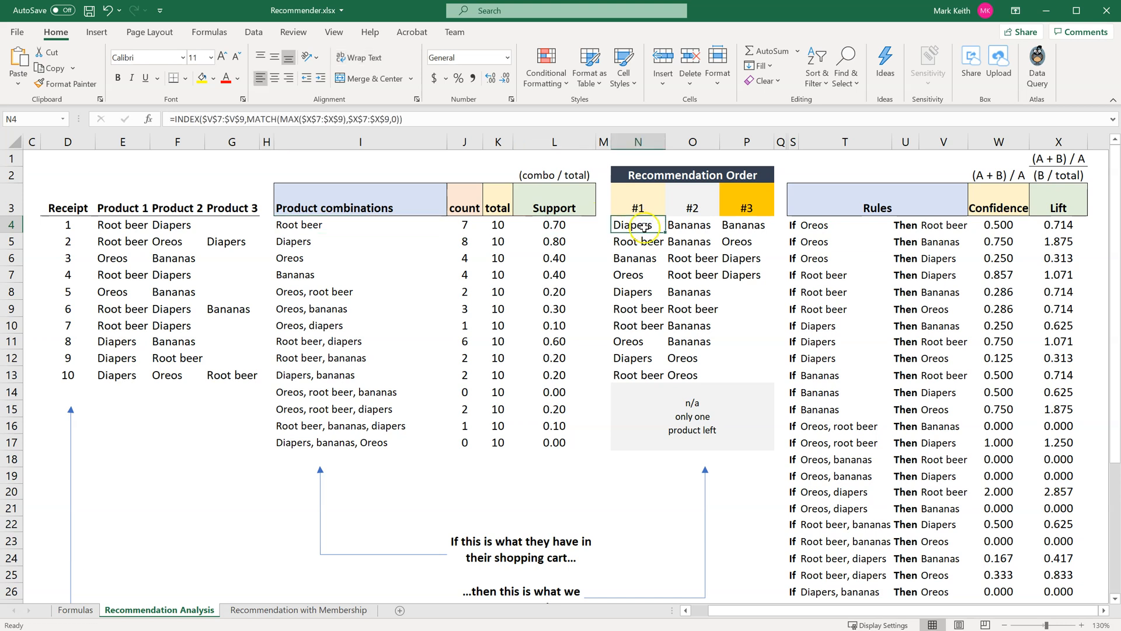
drag(750, 612, 727, 613)
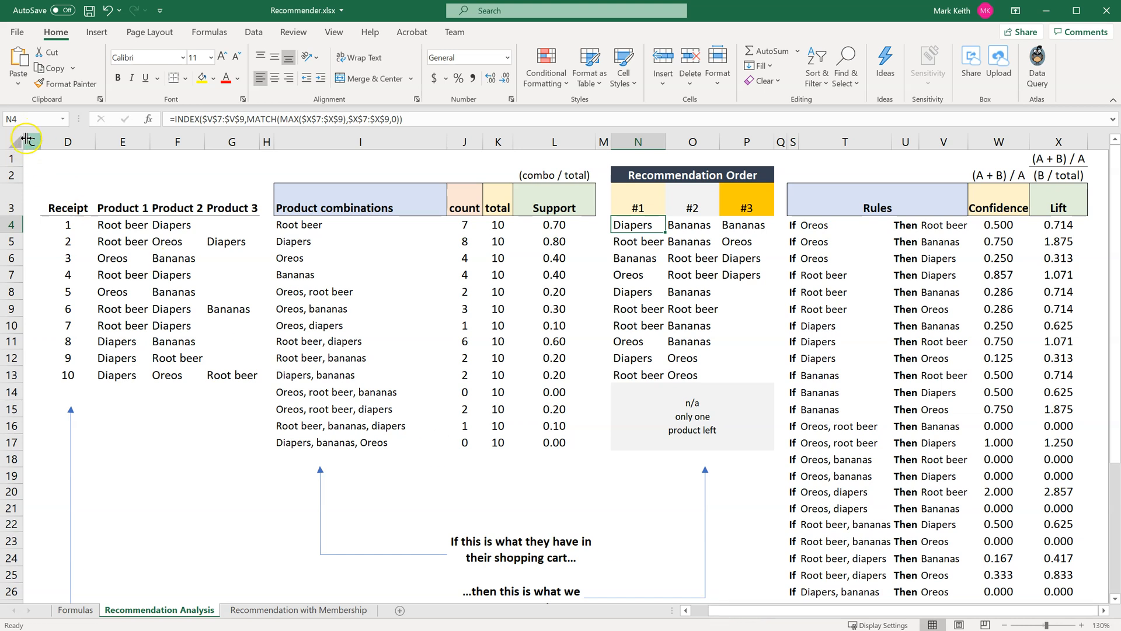
drag(26, 139, 43, 143)
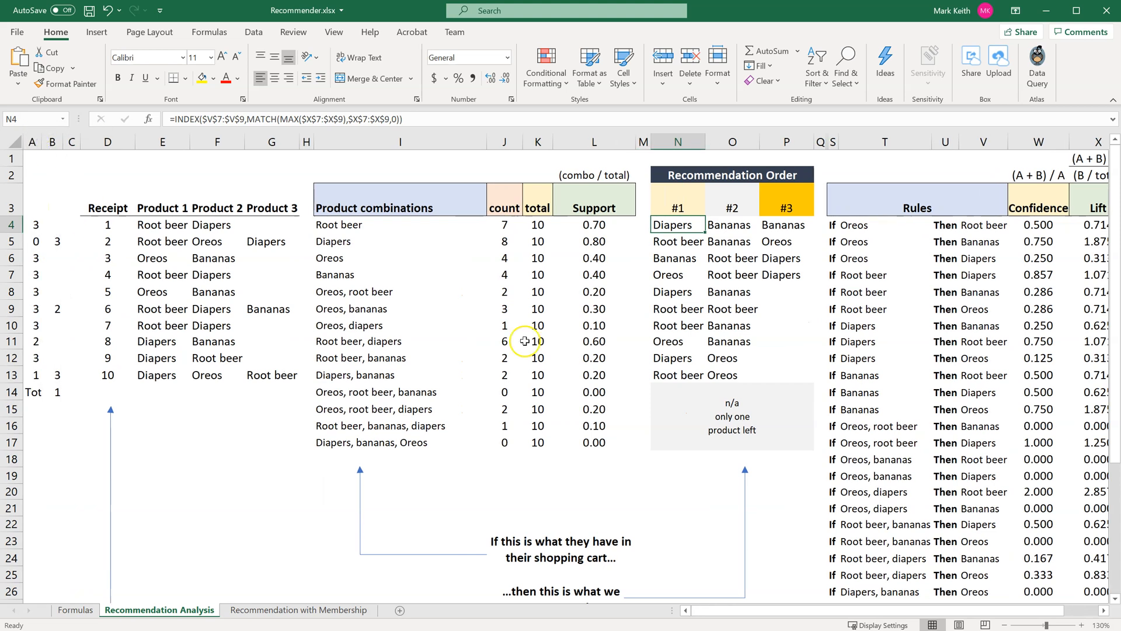
Compare the first receipt's two products in E4:F4 with its score in A4
click(164, 225)
click(220, 224)
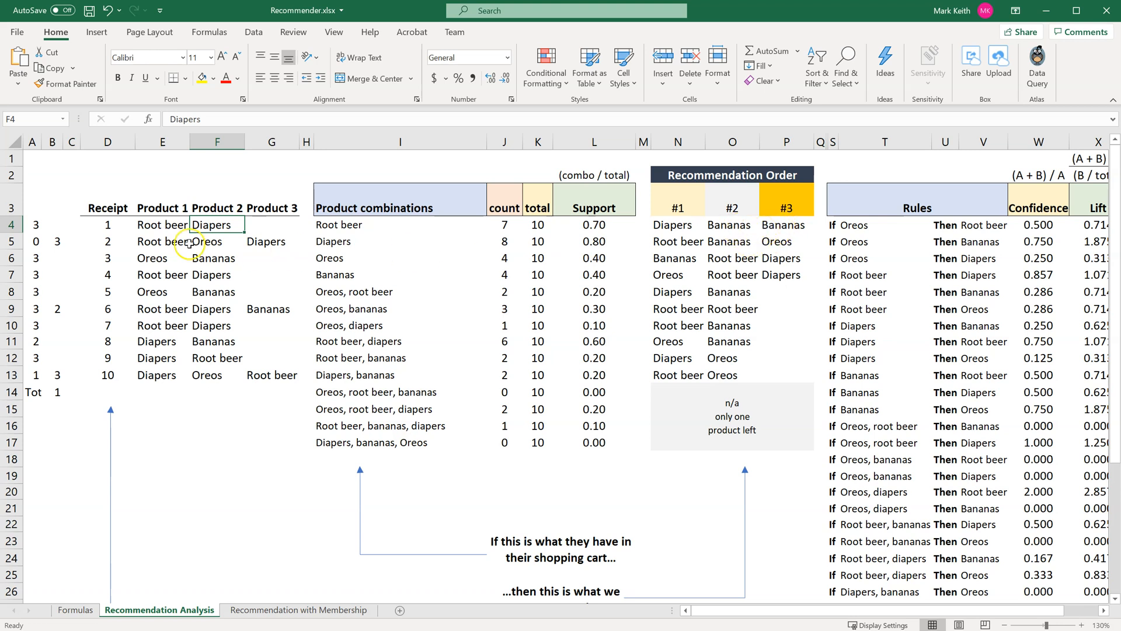
click(36, 225)
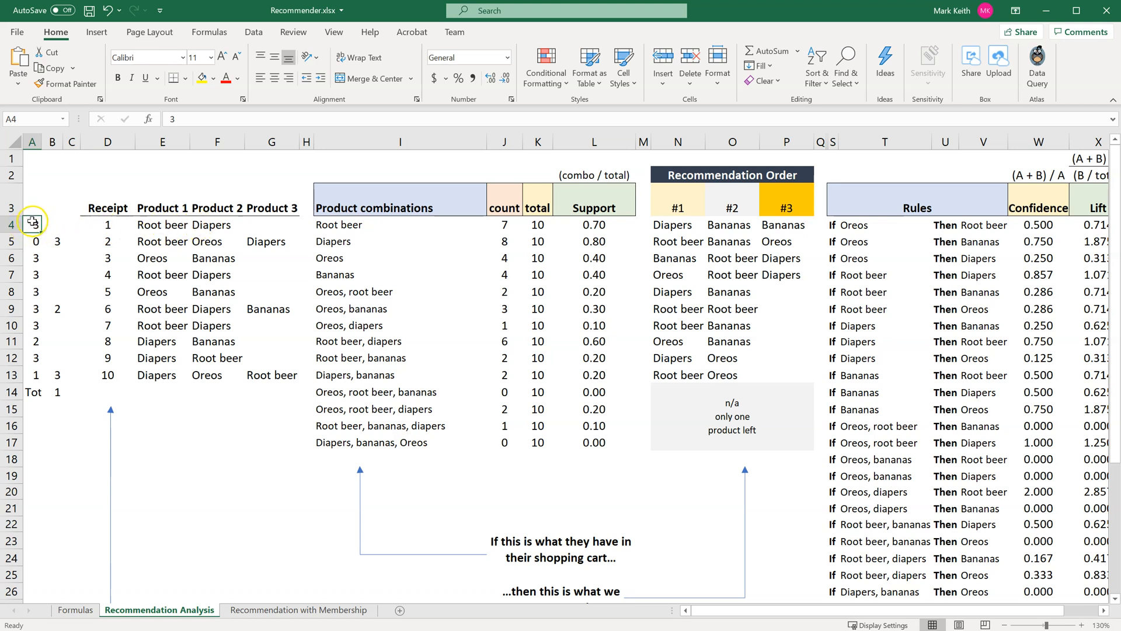
click(162, 224)
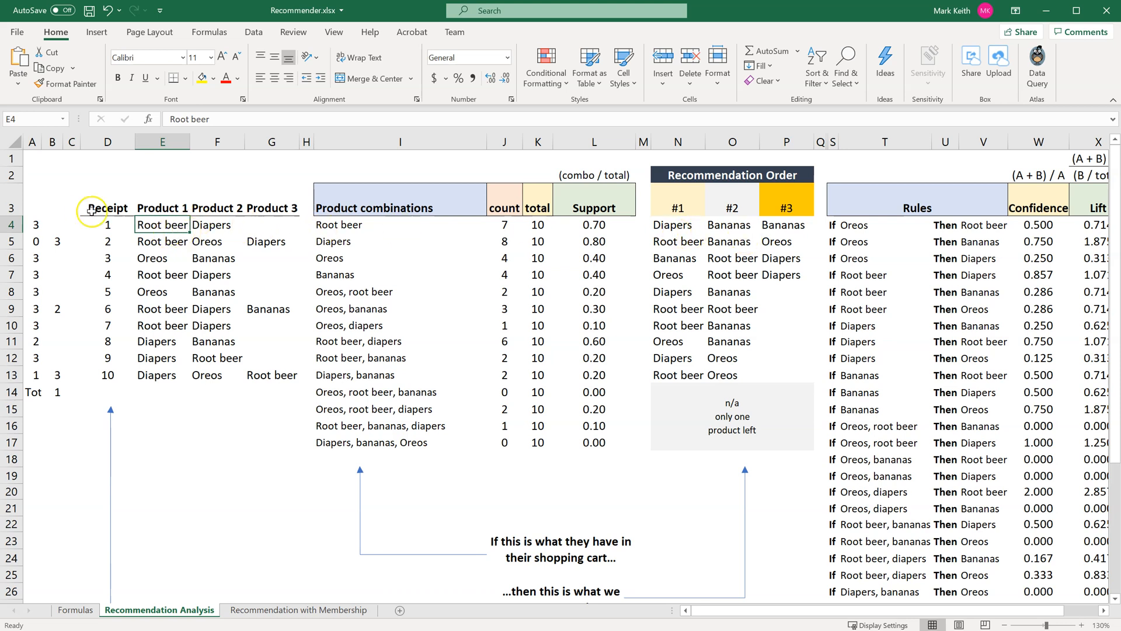
click(220, 226)
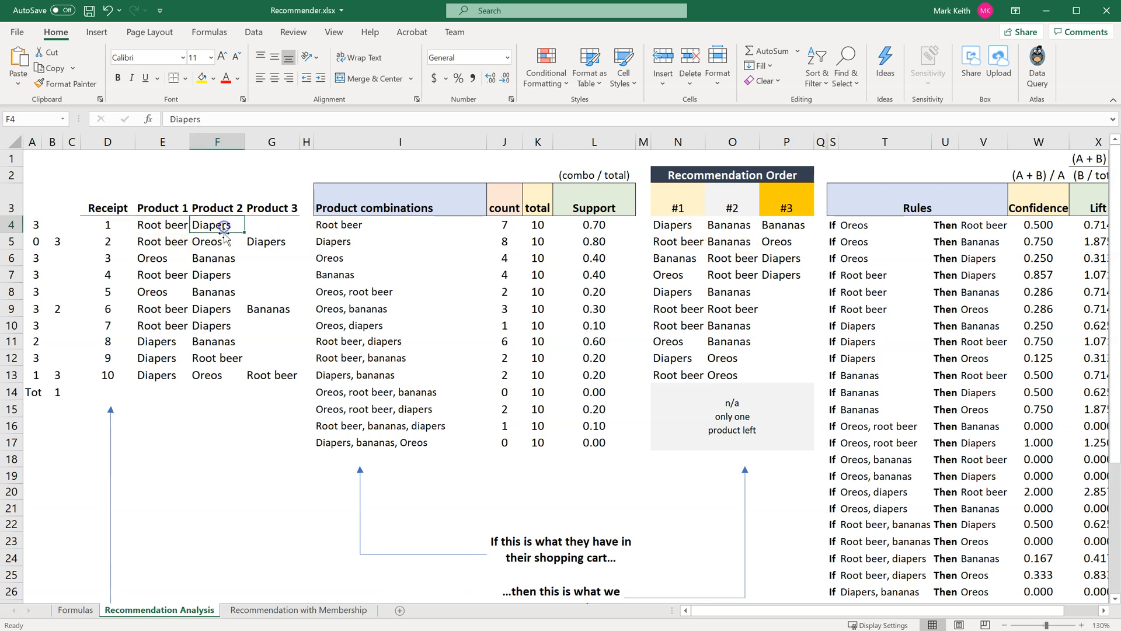
Compare the second receipt's first two products in E5:F5 with root beer's three recommendations in N4:P4
click(162, 242)
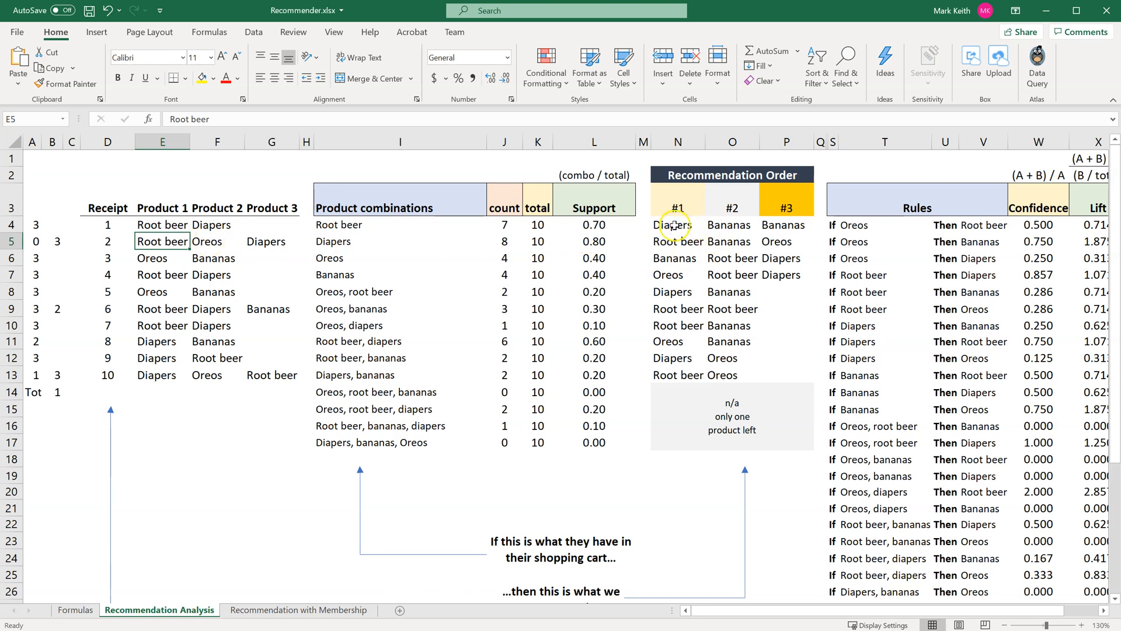
click(348, 226)
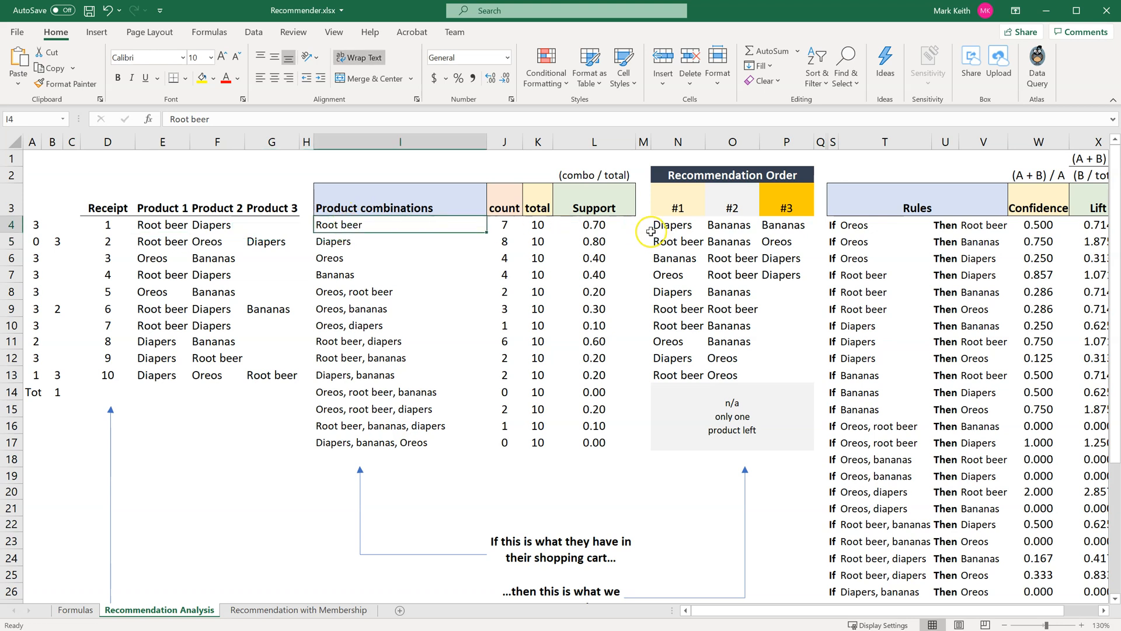
drag(651, 231, 785, 228)
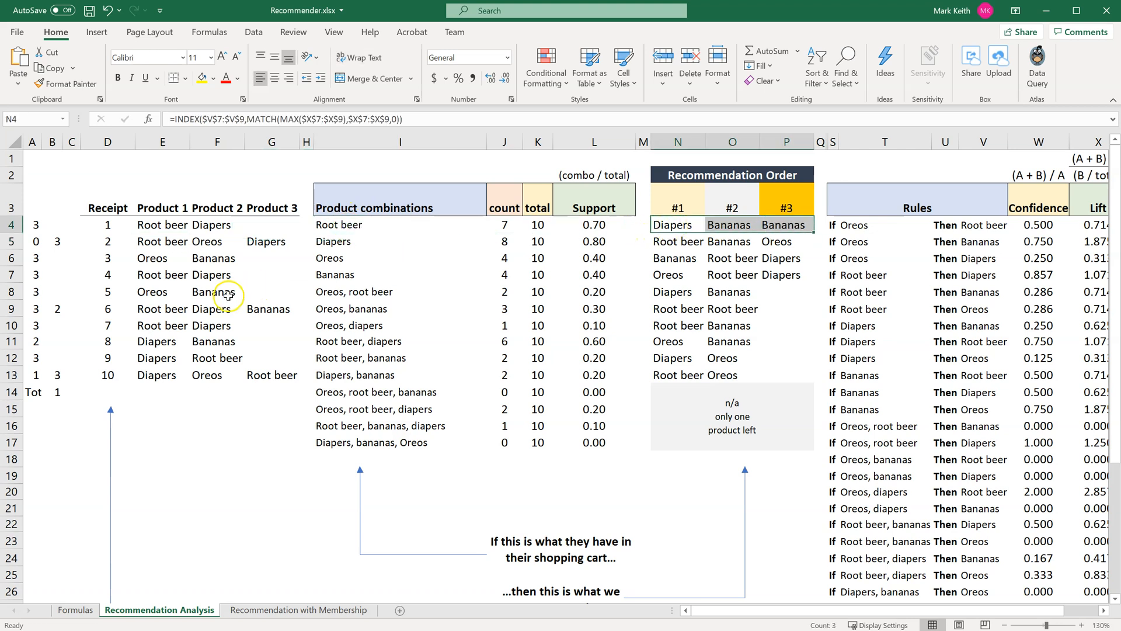
click(202, 247)
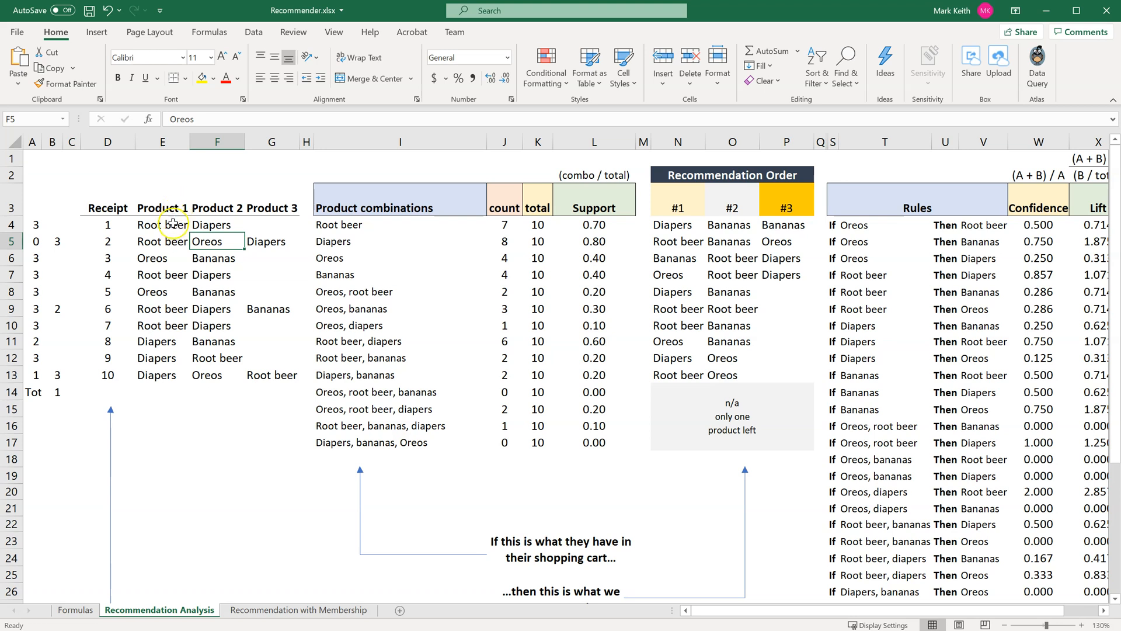
Match the second receipt's first two products to the Oreos, root beer combination and inspect its recommendations in N8:P8
drag(157, 242, 196, 239)
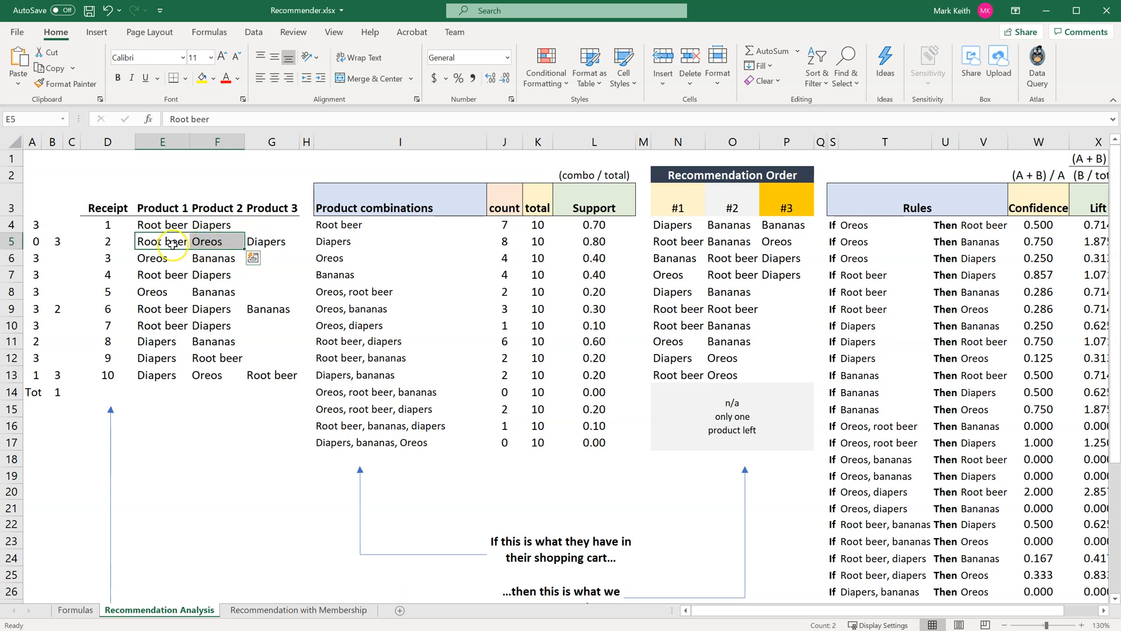
click(336, 288)
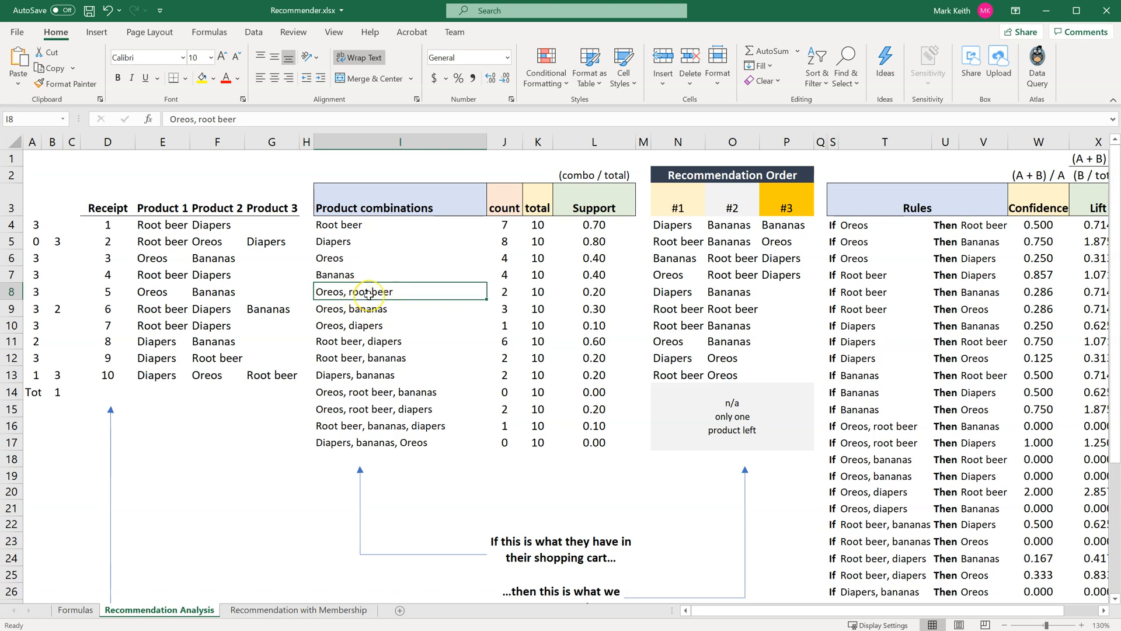
click(675, 291)
click(724, 294)
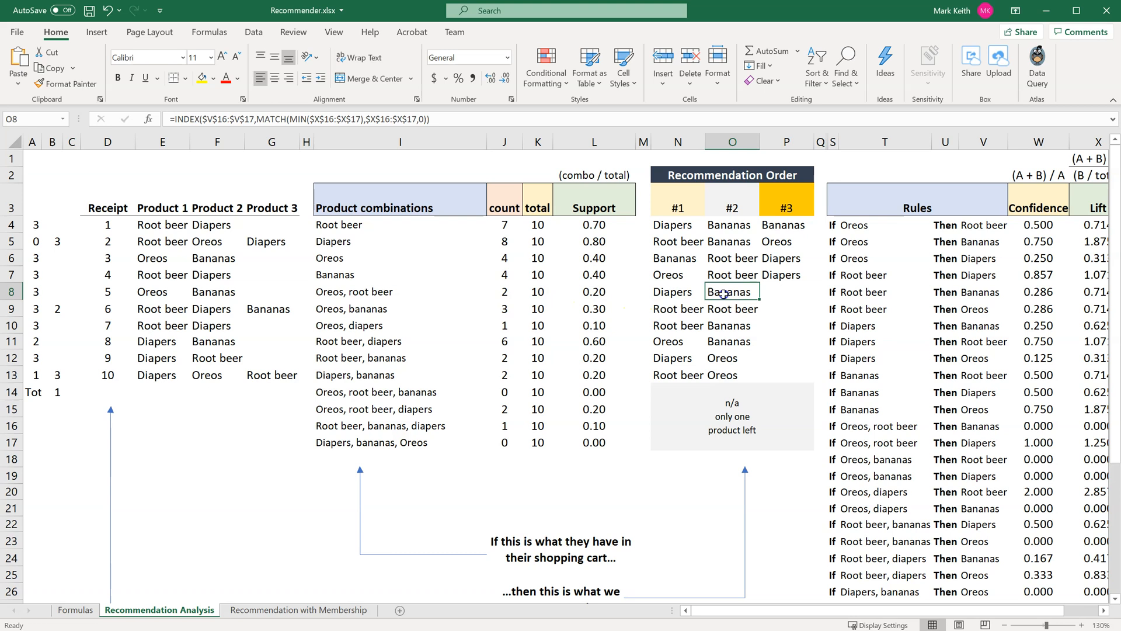
click(783, 292)
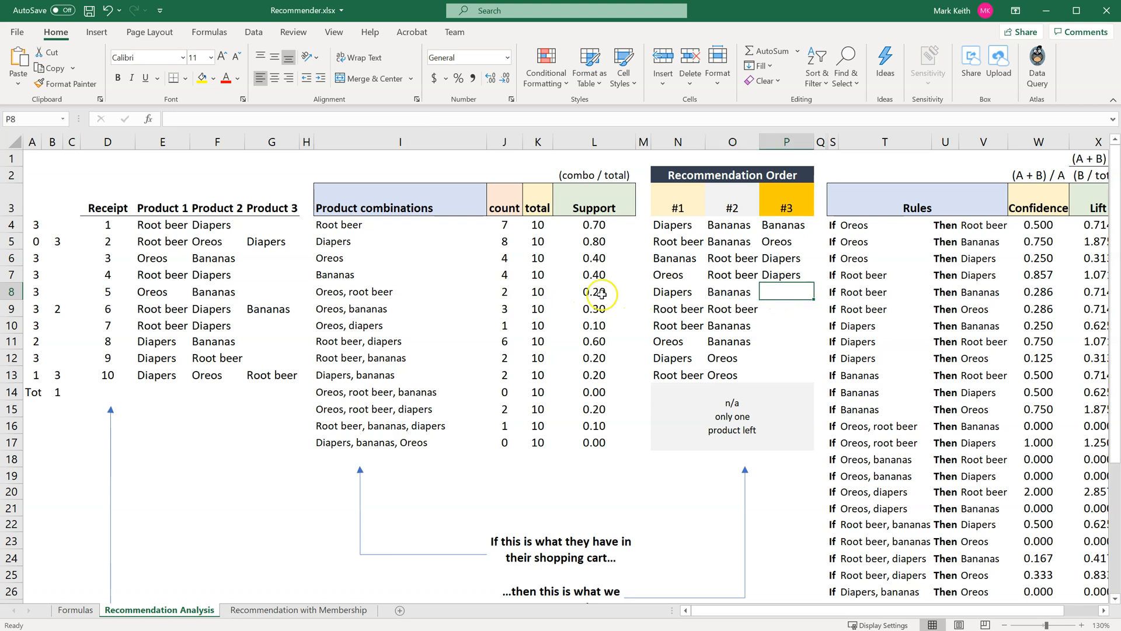
Compare the second receipt's Product 3 in G5 with the #1 recommendation for Oreos, root beer in N8
click(352, 295)
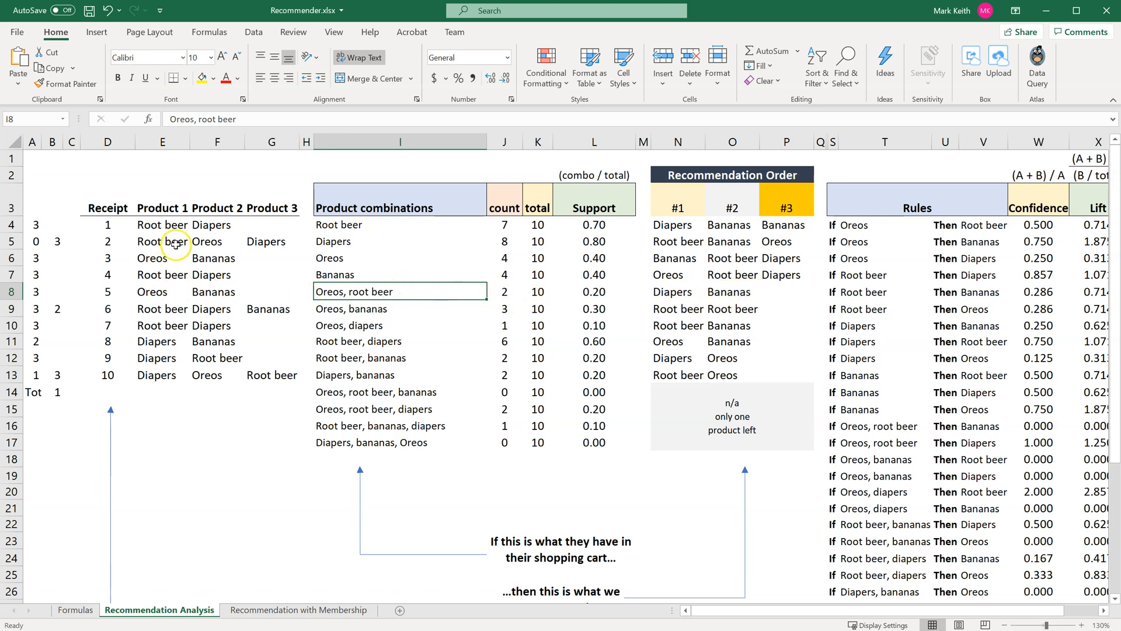
drag(166, 243, 215, 241)
click(268, 241)
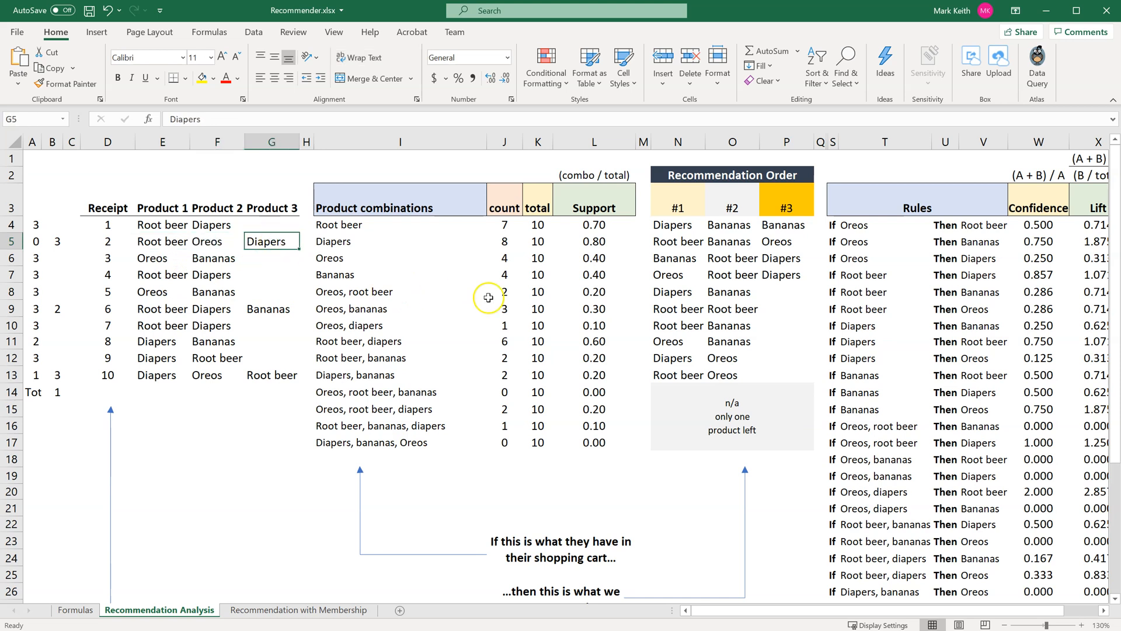
click(374, 291)
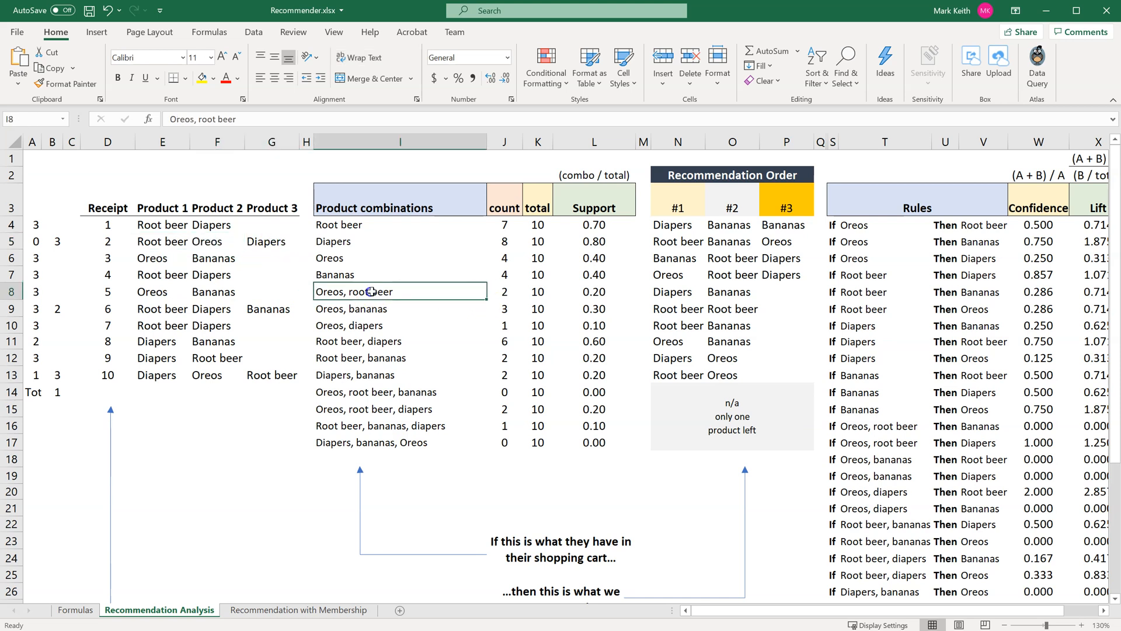
click(673, 293)
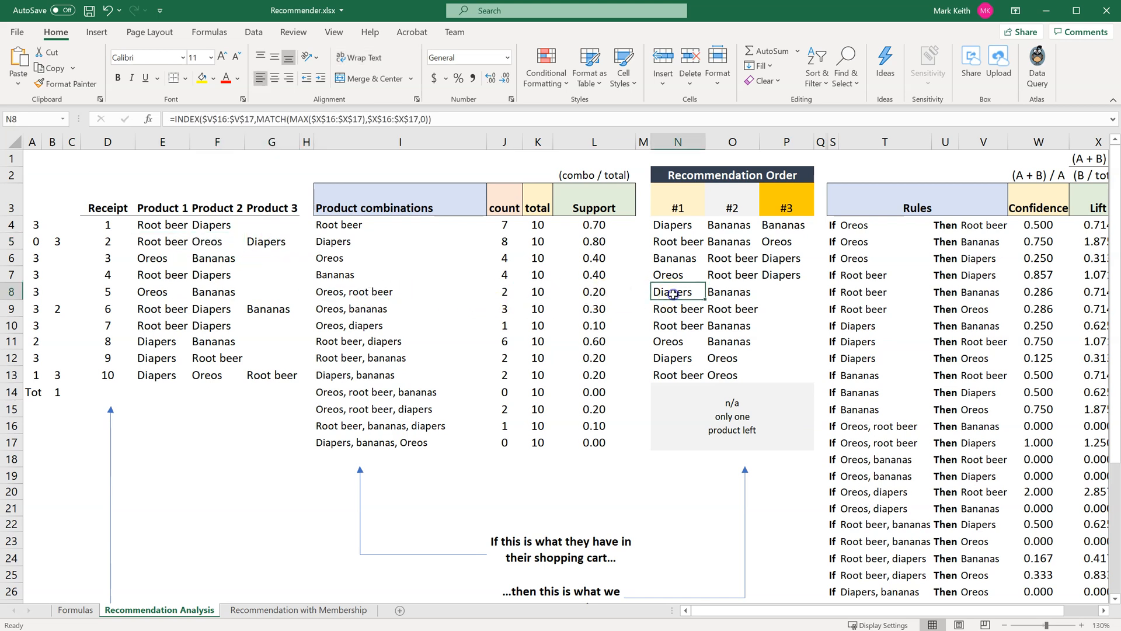
Review the third-product scores down column B, starting from and returning to B5
click(60, 239)
key(Down)
key(Down)
key(Down)
key(Down)
key(Down)
key(Down)
key(Down)
key(Down)
key(Down)
key(Down)
key(Up)
key(Up)
key(Up)
key(Up)
key(Up)
key(Up)
key(Up)
key(Up)
key(Up)
key(Up)
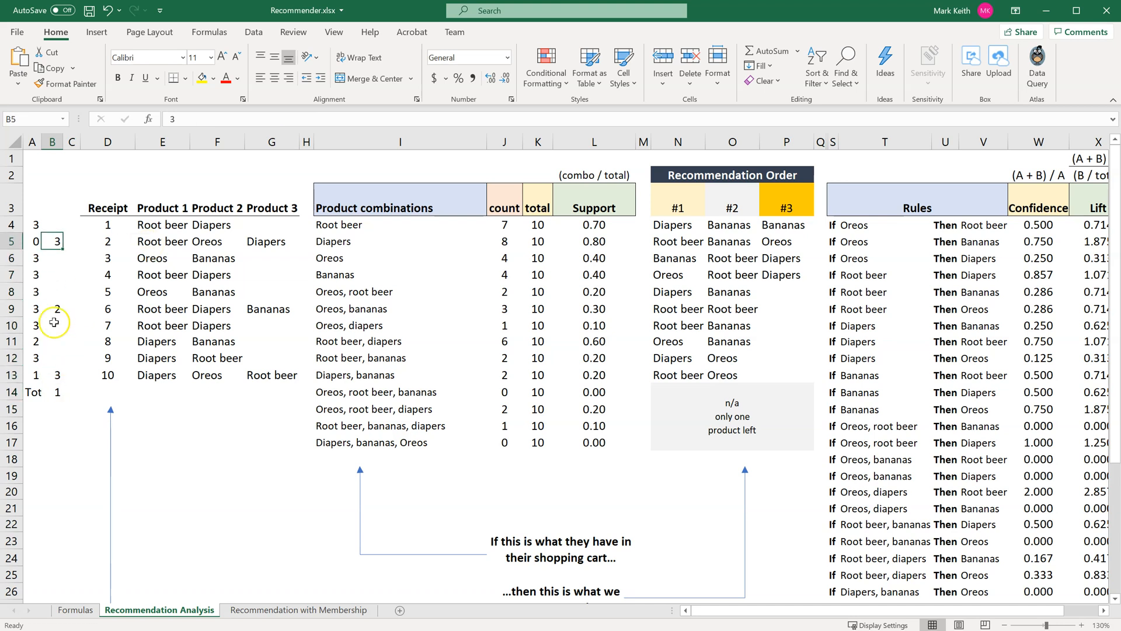
Compare the third receipt's products in E6:F6 with the #1 recommendation for Oreos in N6 and the score in A6
click(143, 258)
click(225, 258)
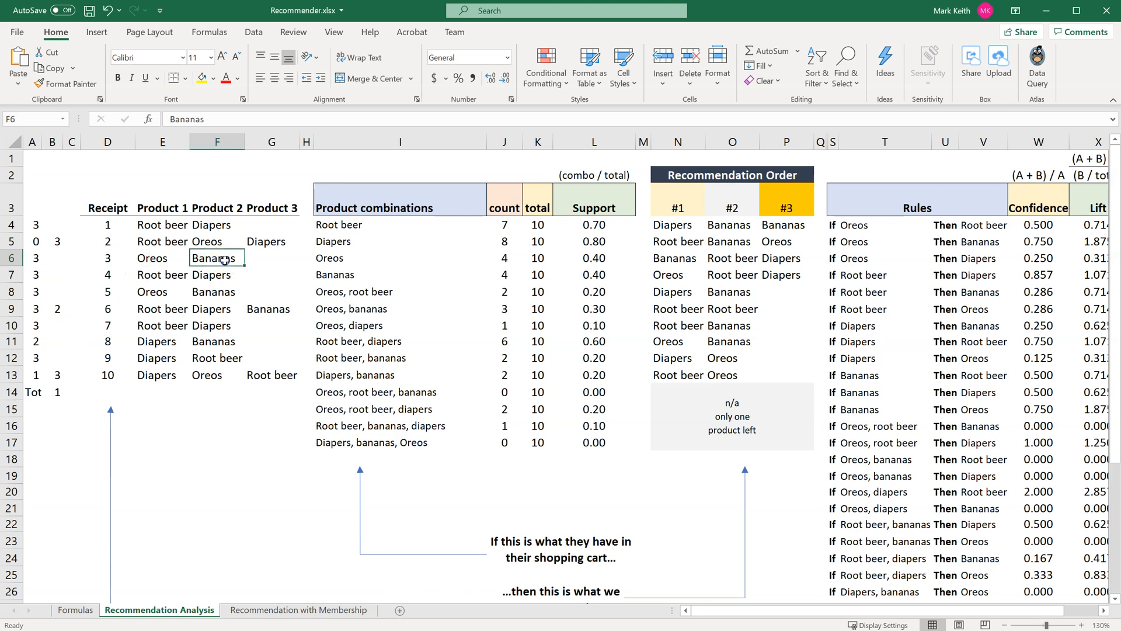
click(334, 258)
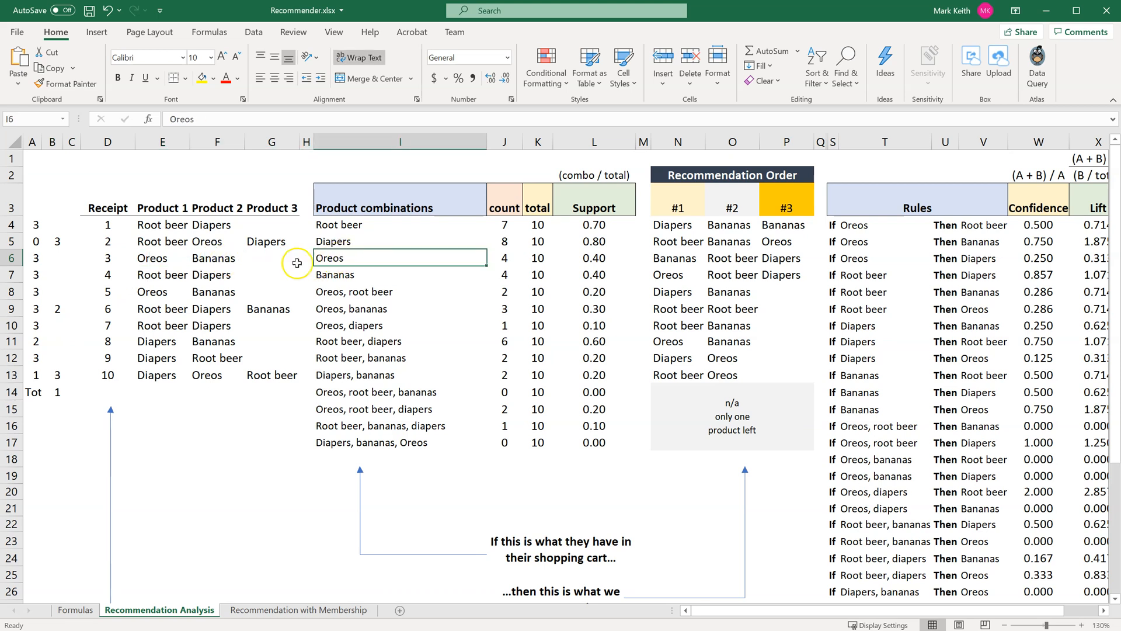
click(157, 258)
click(326, 257)
click(675, 257)
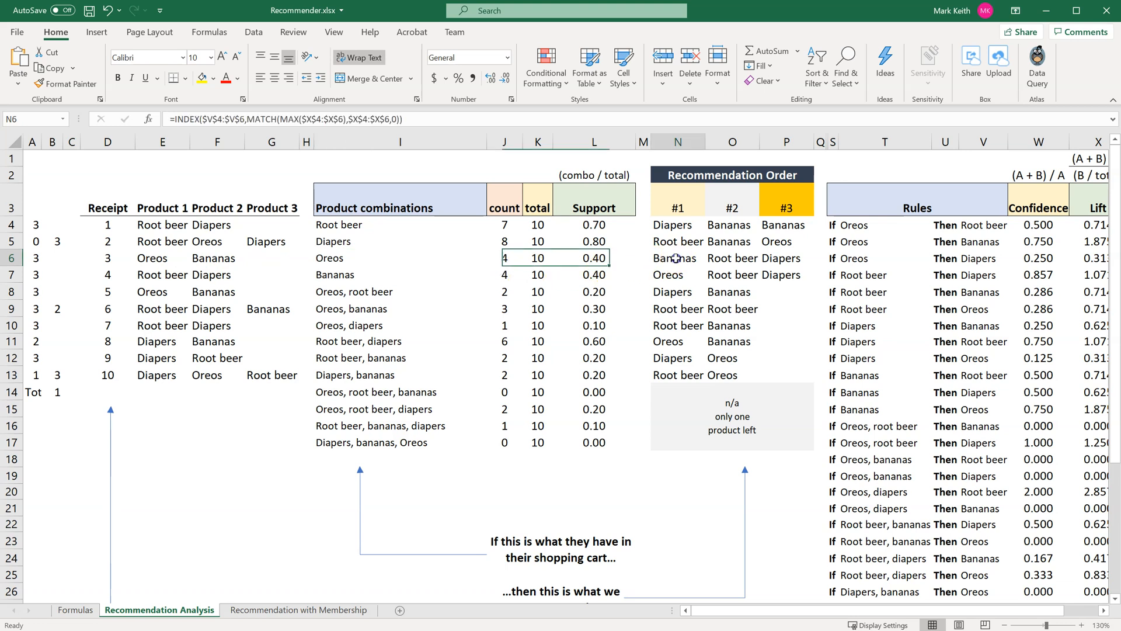
click(165, 259)
click(220, 258)
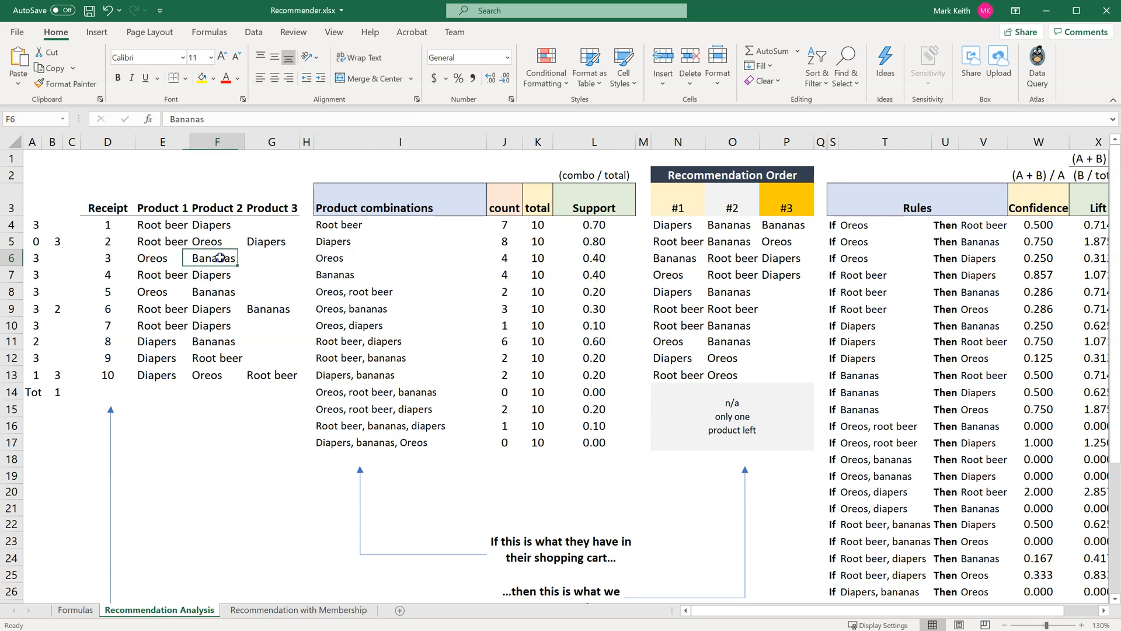
click(34, 258)
Check the fourth receipt's products and score, and compare the fifth receipt's products in E8:F8 with the third receipt's
click(148, 275)
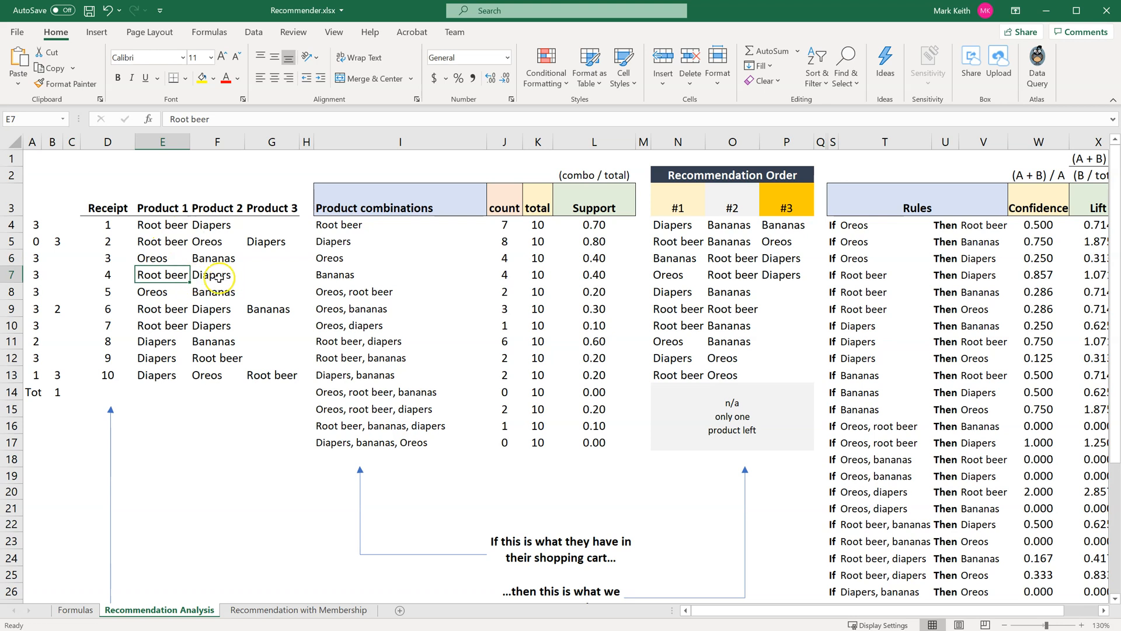
click(45, 277)
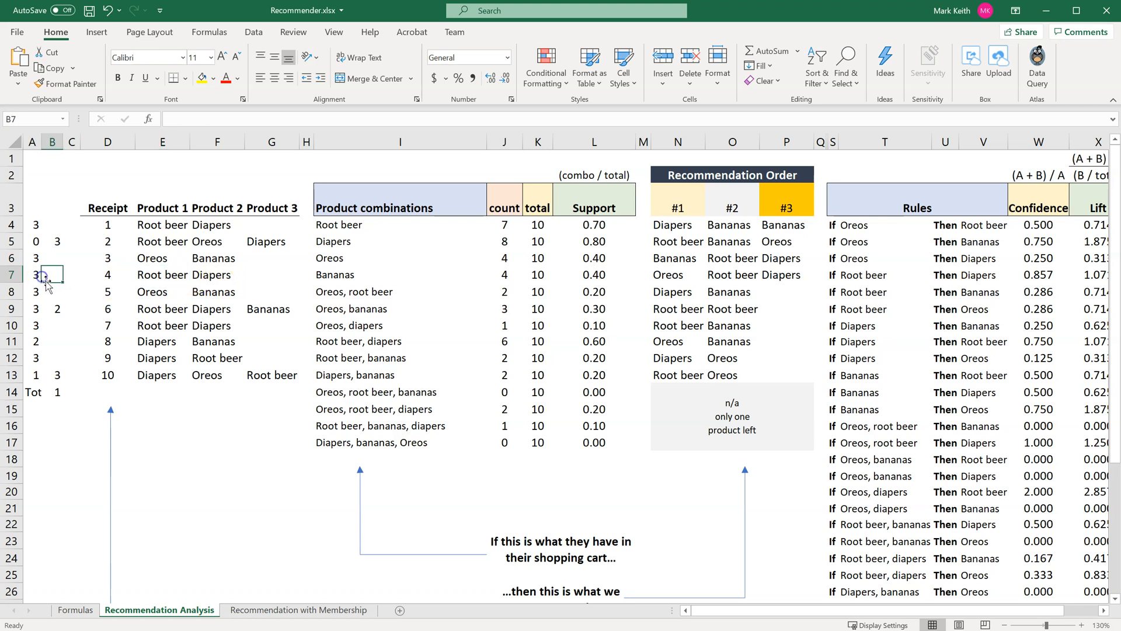
drag(153, 292, 213, 292)
drag(157, 258, 203, 258)
drag(158, 290, 202, 292)
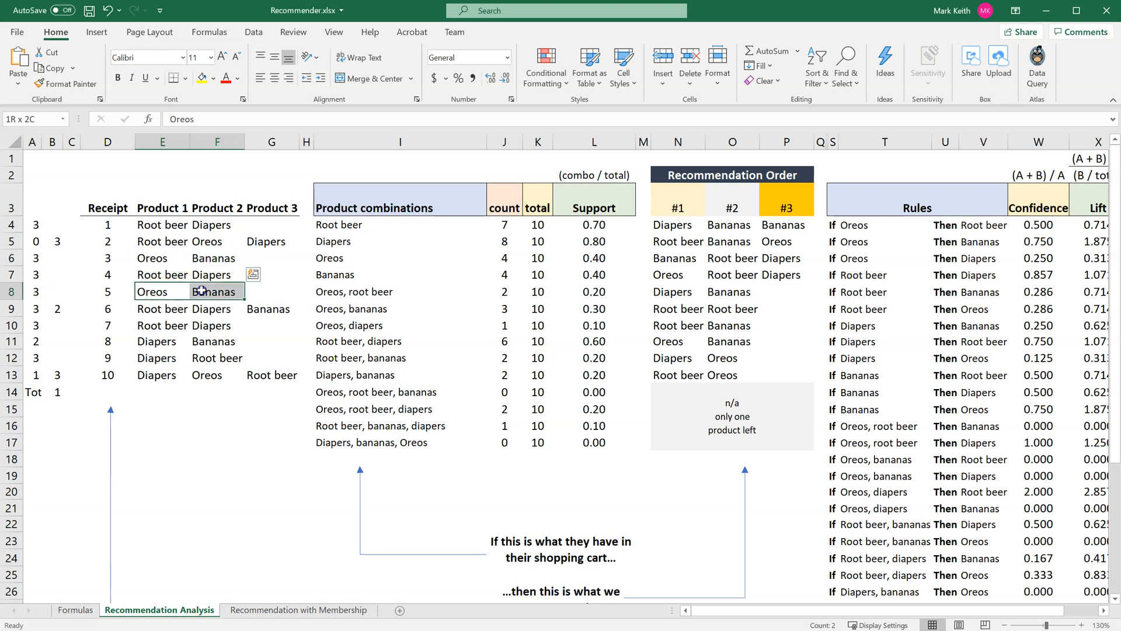
Match the sixth receipt's first two products to the Root beer, diapers combination in I11 and check the score in B9
click(163, 309)
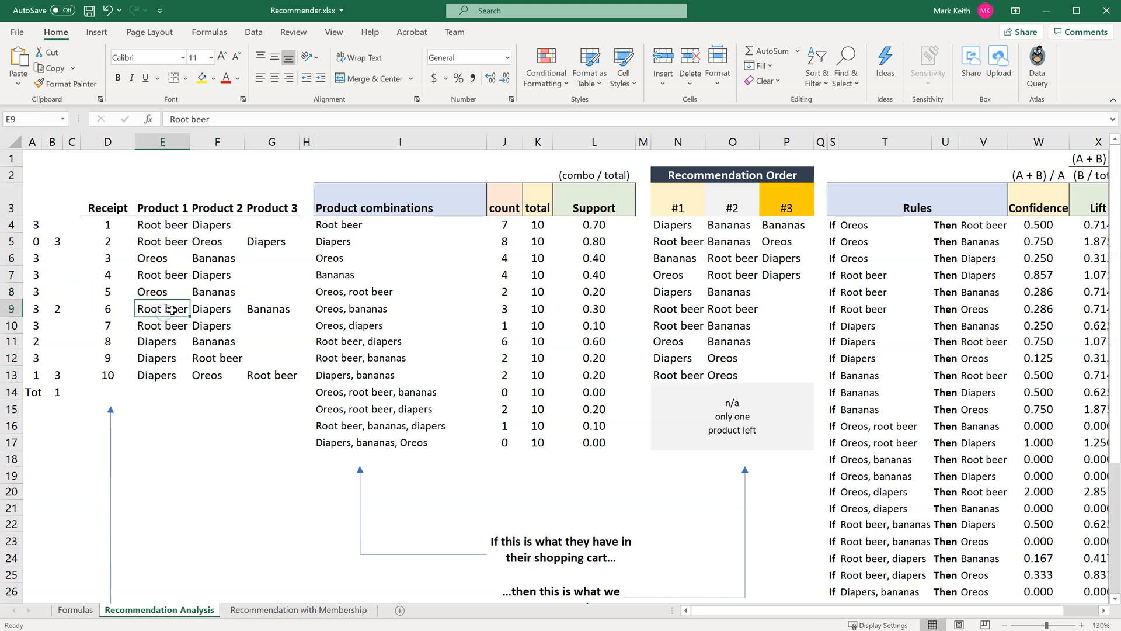
drag(173, 310, 218, 310)
mouse_move(200, 311)
mouse_down()
mouse_move(210, 309)
mouse_move(169, 310)
mouse_move(210, 306)
mouse_up()
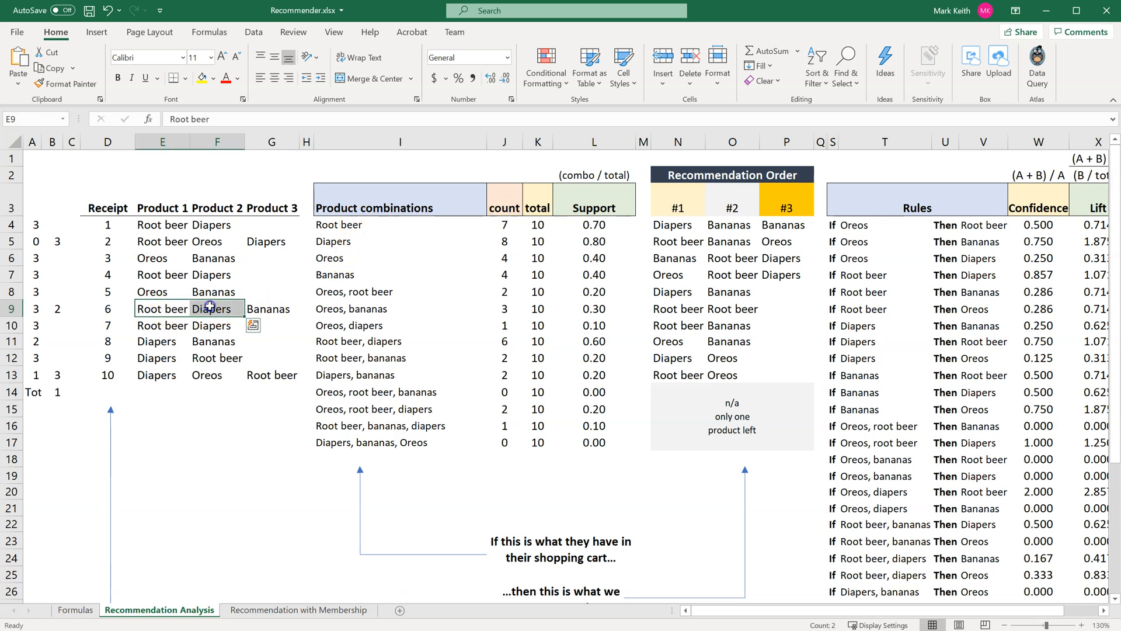
click(347, 346)
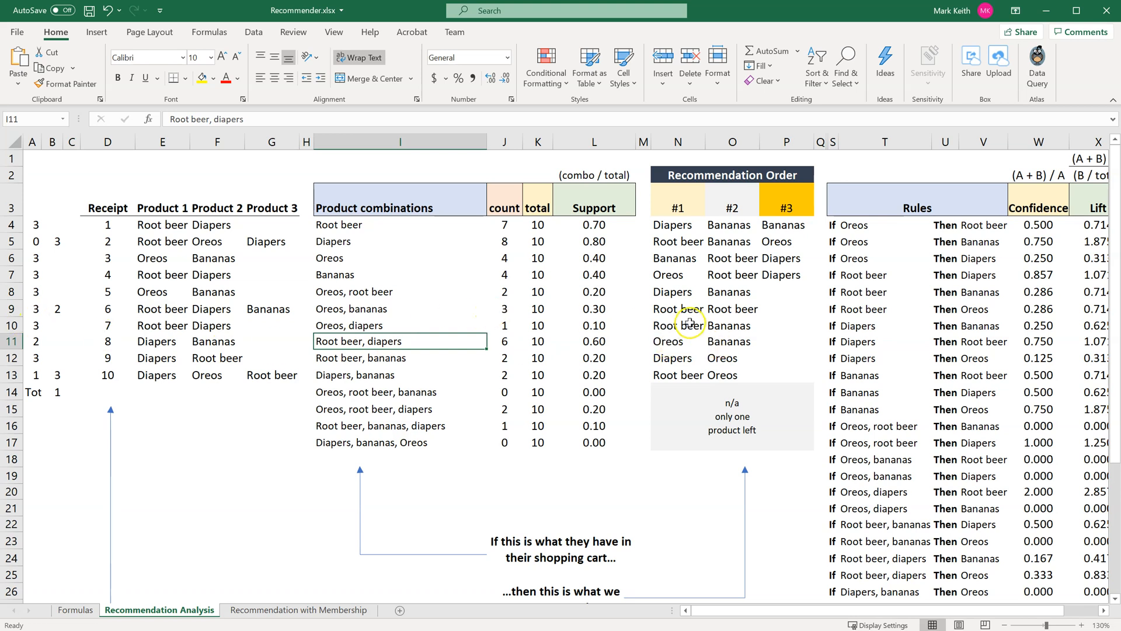
click(56, 308)
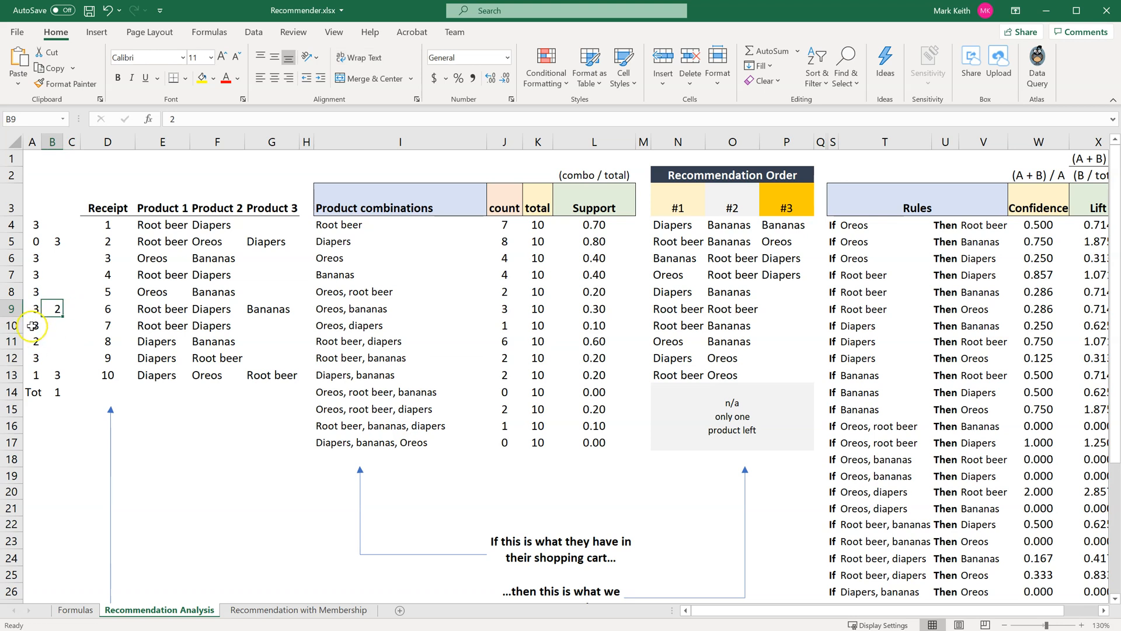
Set the third-product scores to 2 in B5 for the second receipt and 1 in B9 for the sixth
click(55, 241)
text(2)
key(Return)
key(Return)
key(Return)
key(Return)
text(1)
key(Return)
Check the seventh receipt's score, and compare the eighth receipt's score in A11 with the recommendations for Diapers in N5:O5
key(Left)
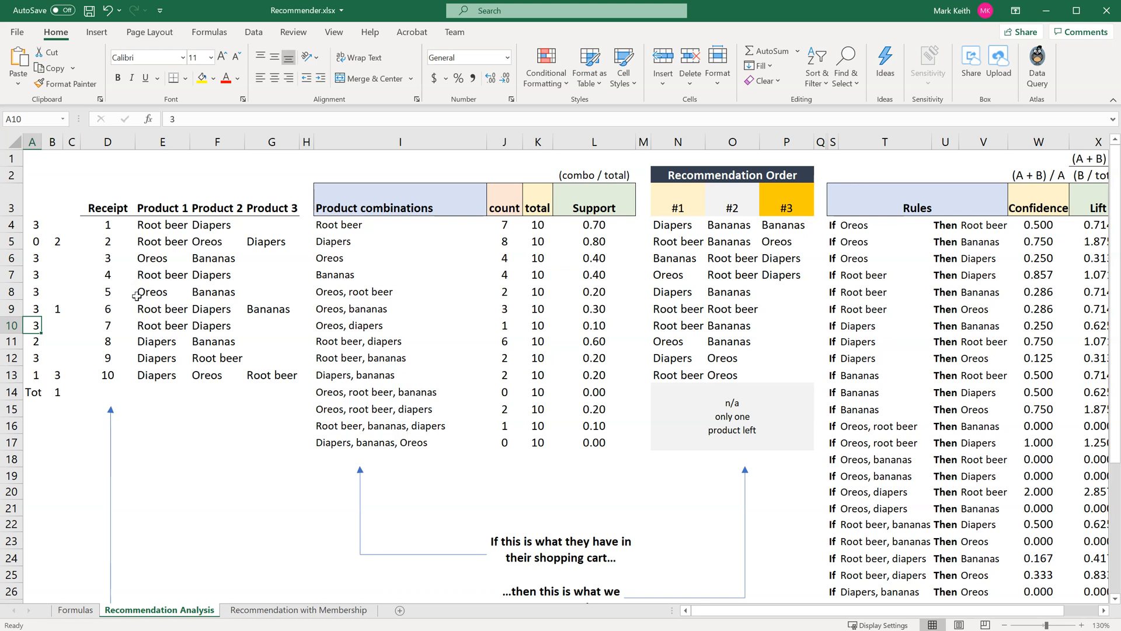
key(Down)
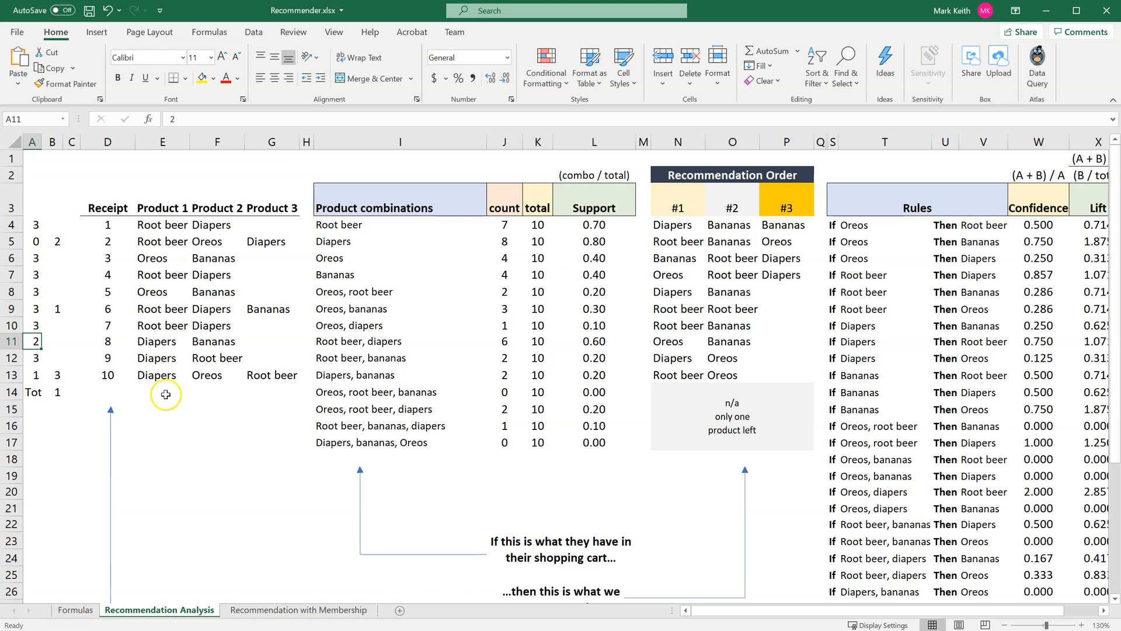
click(349, 242)
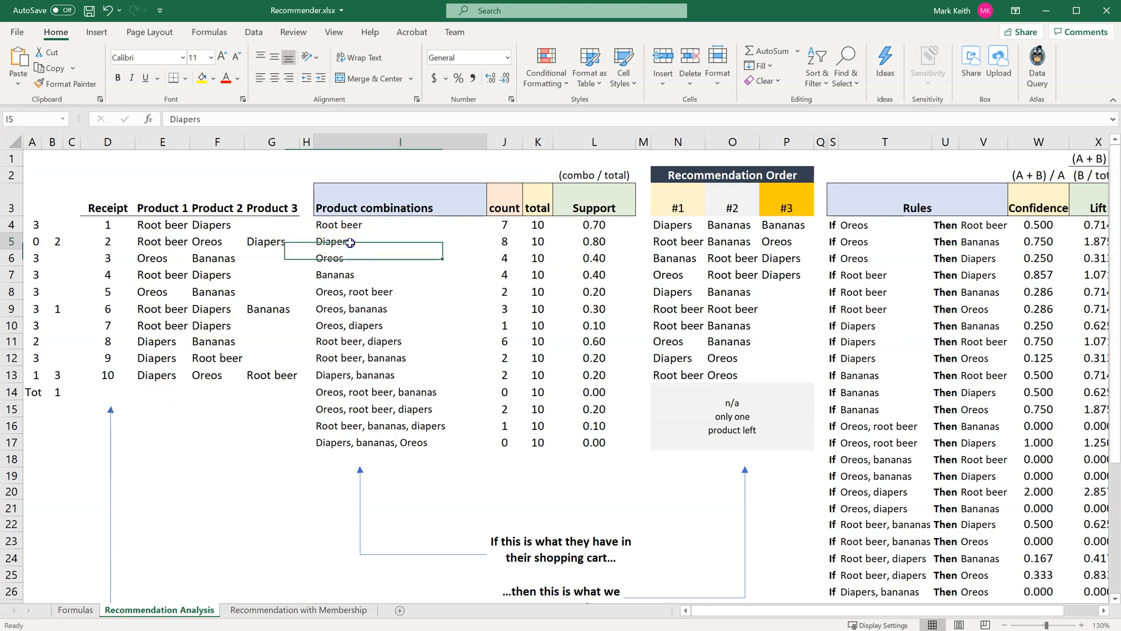
click(659, 242)
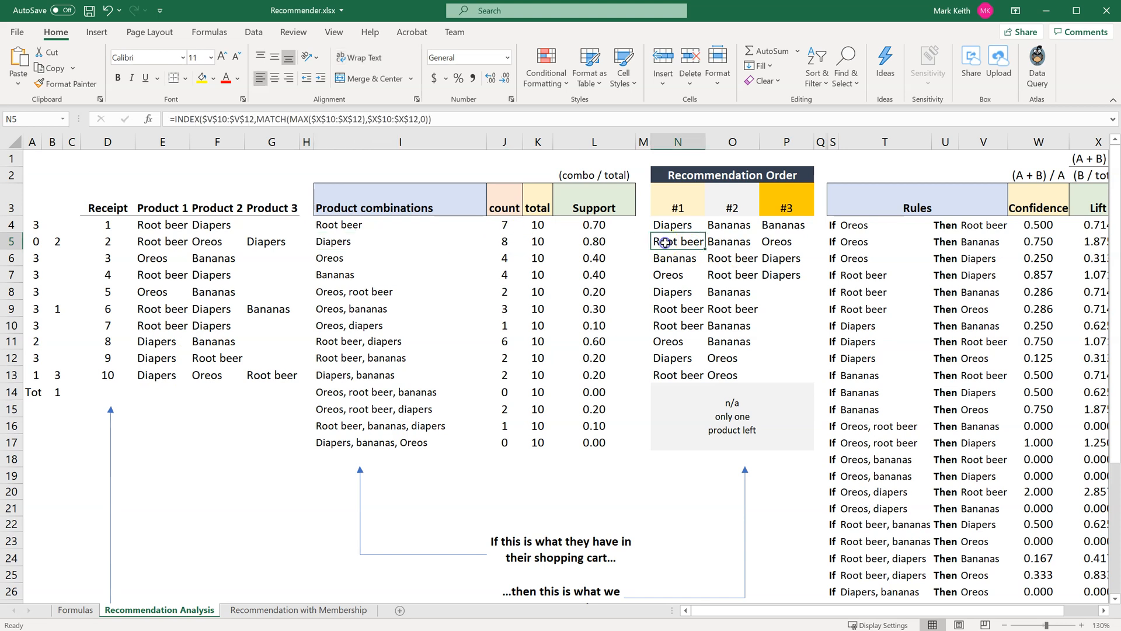
click(341, 244)
click(731, 244)
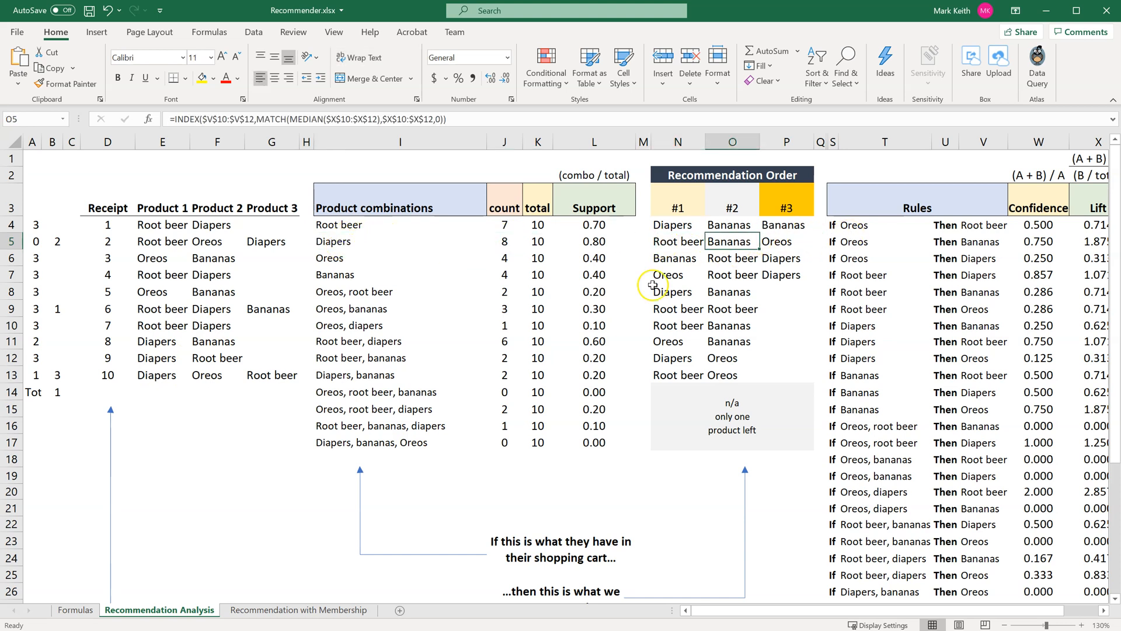
click(35, 342)
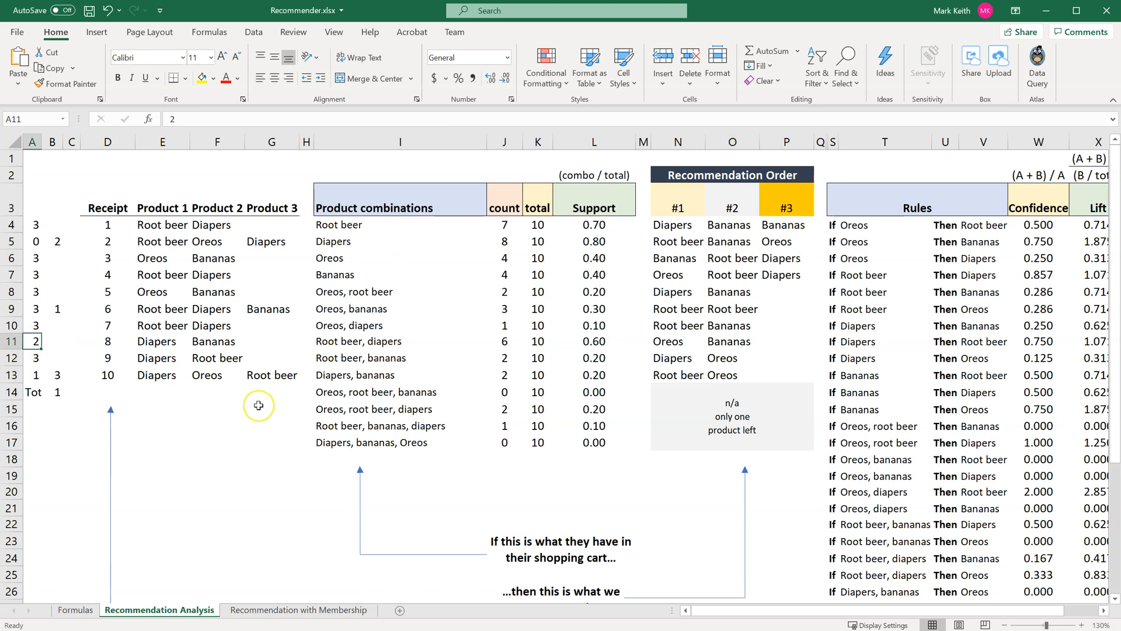
Check the ninth receipt's score, and match the tenth receipt's products and scores to the Diapers and Oreos, diapers combinations
key(Down)
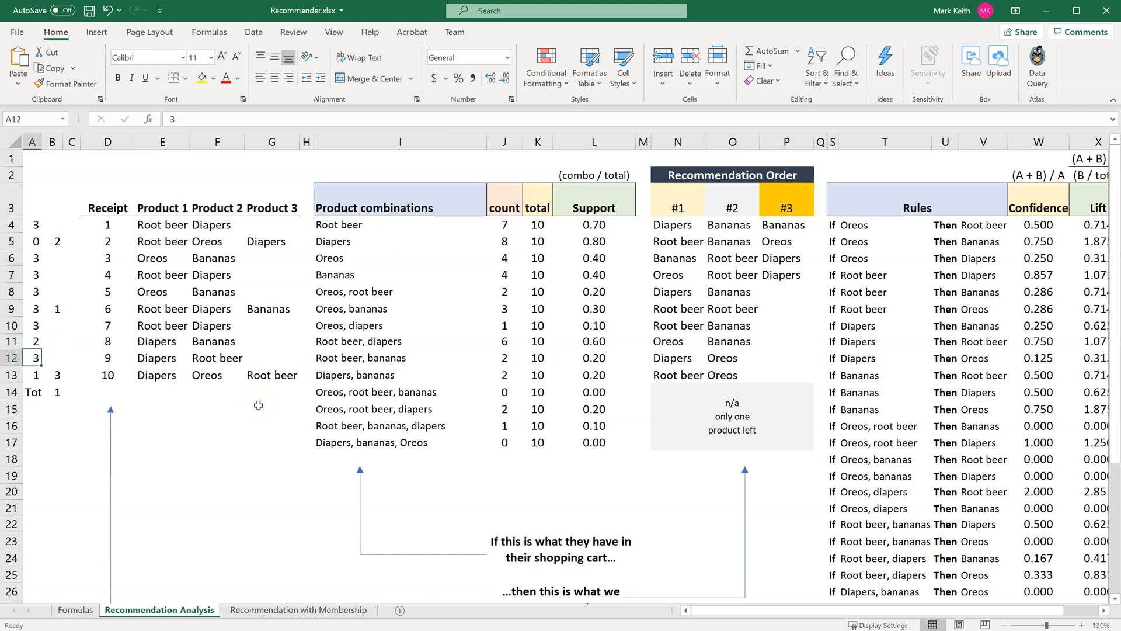
key(Down)
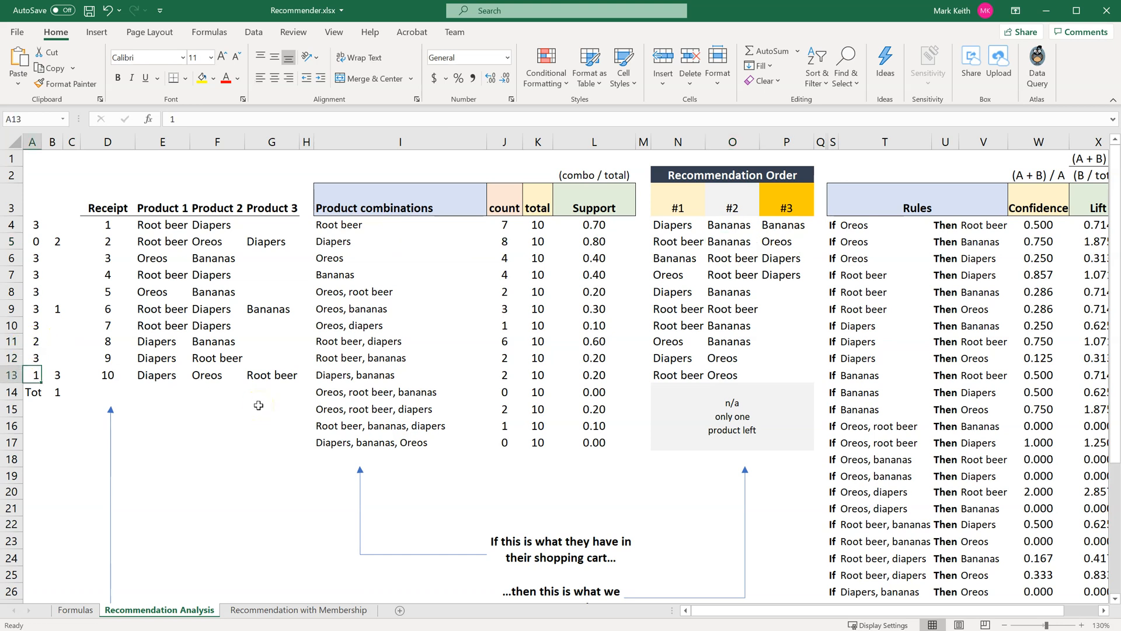
click(331, 241)
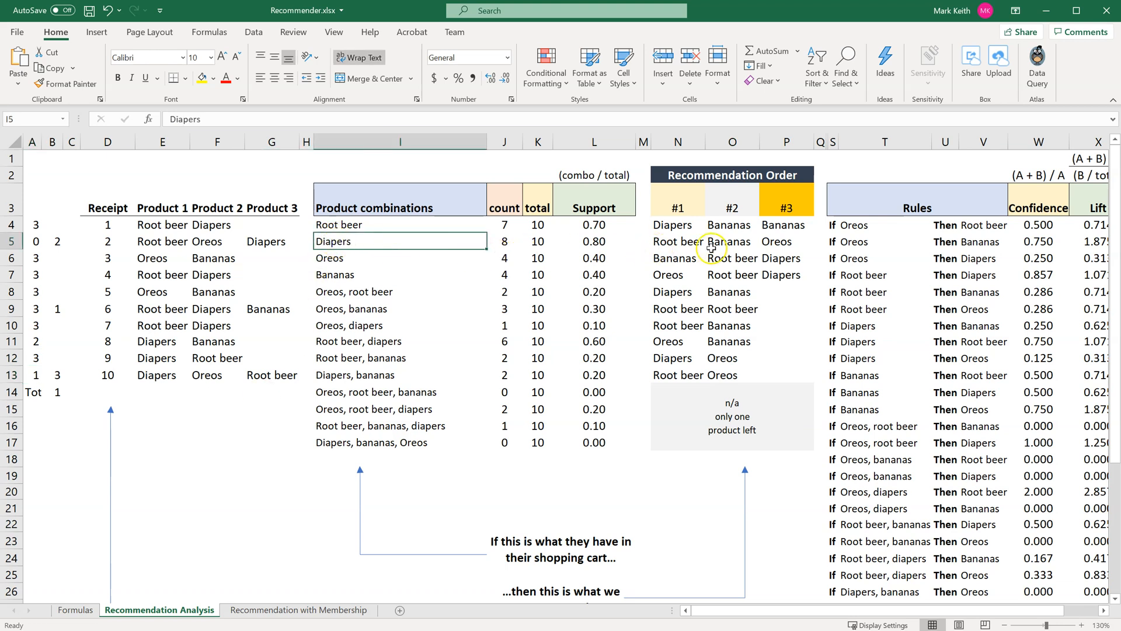
click(36, 375)
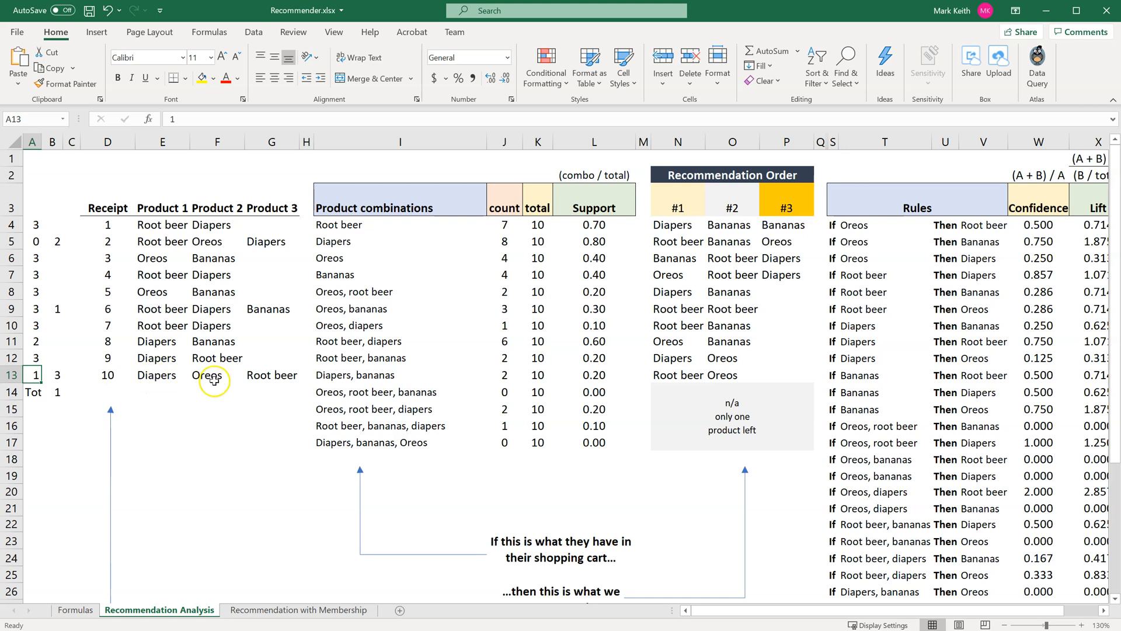
drag(156, 377, 196, 376)
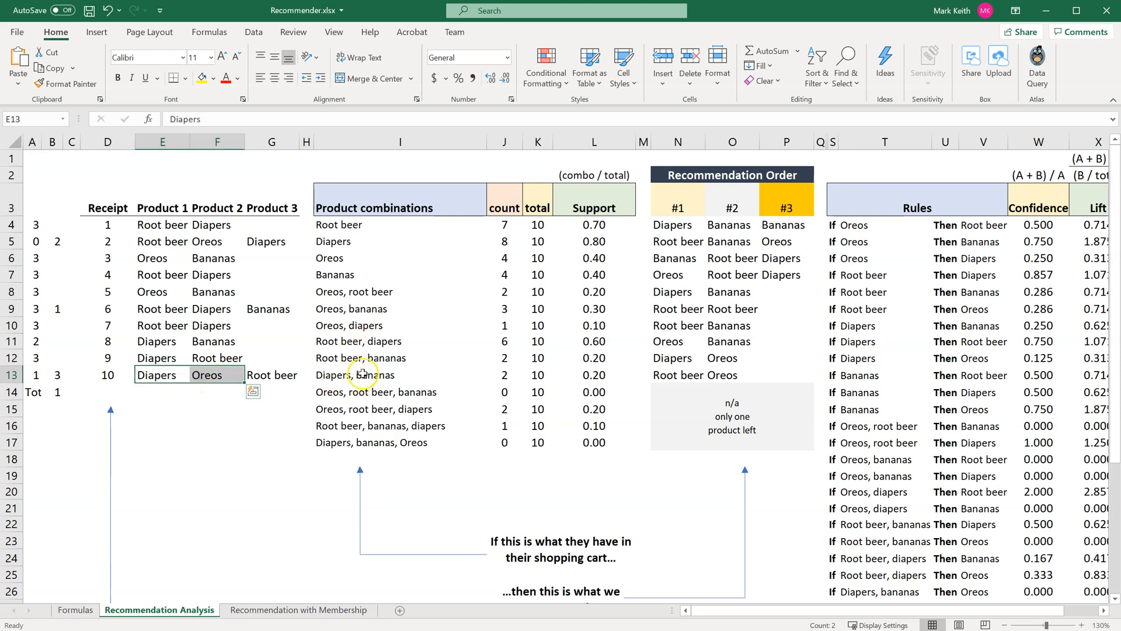
click(367, 325)
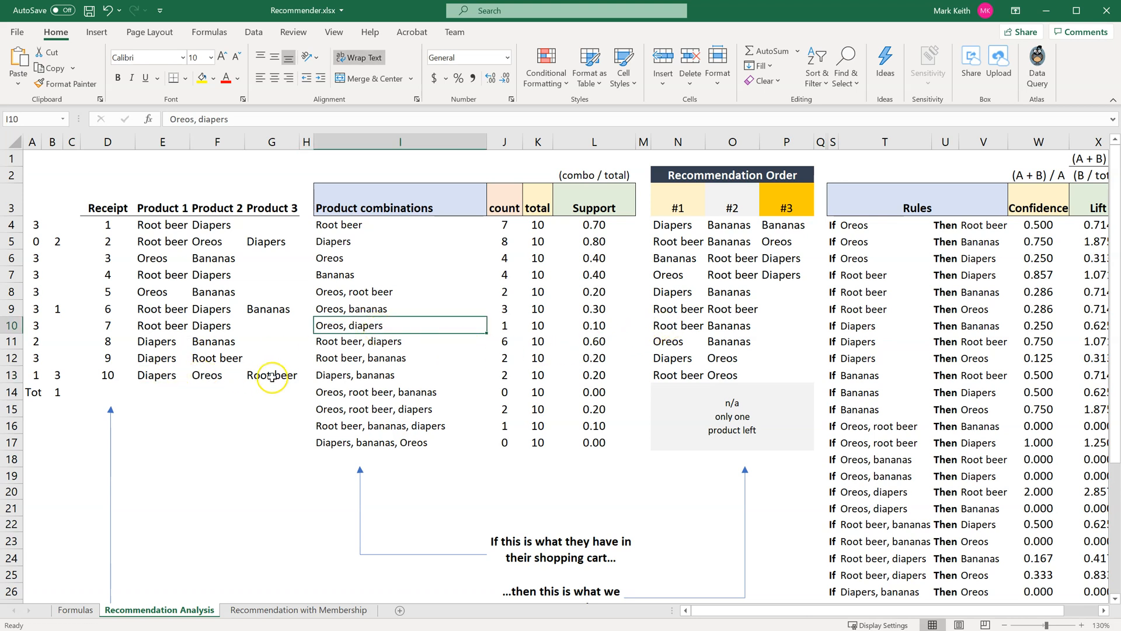
click(57, 375)
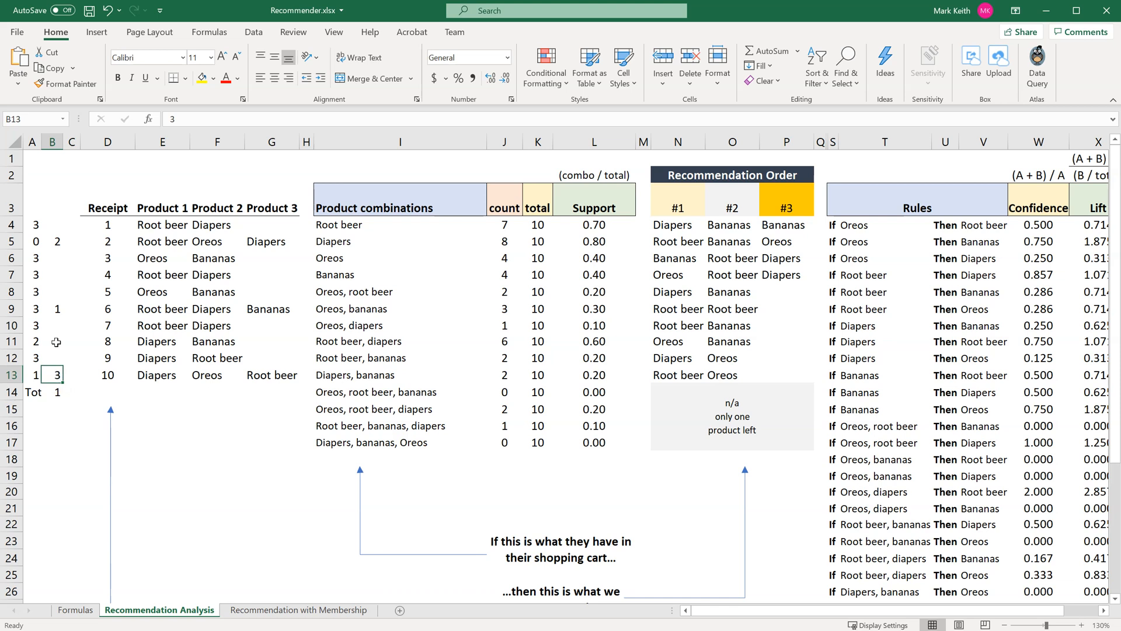
Compare the second receipt's first score in A5 with the three recommendations for Root beer in N4:P4
click(37, 247)
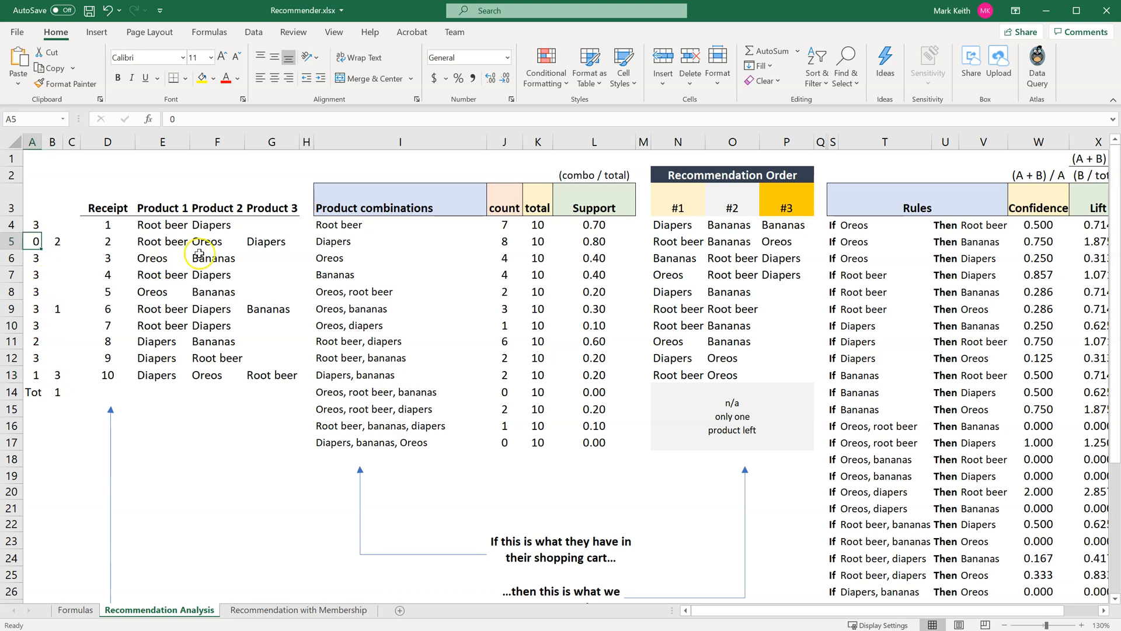
mouse_move(156, 245)
mouse_down()
mouse_move(192, 244)
mouse_move(174, 244)
mouse_up()
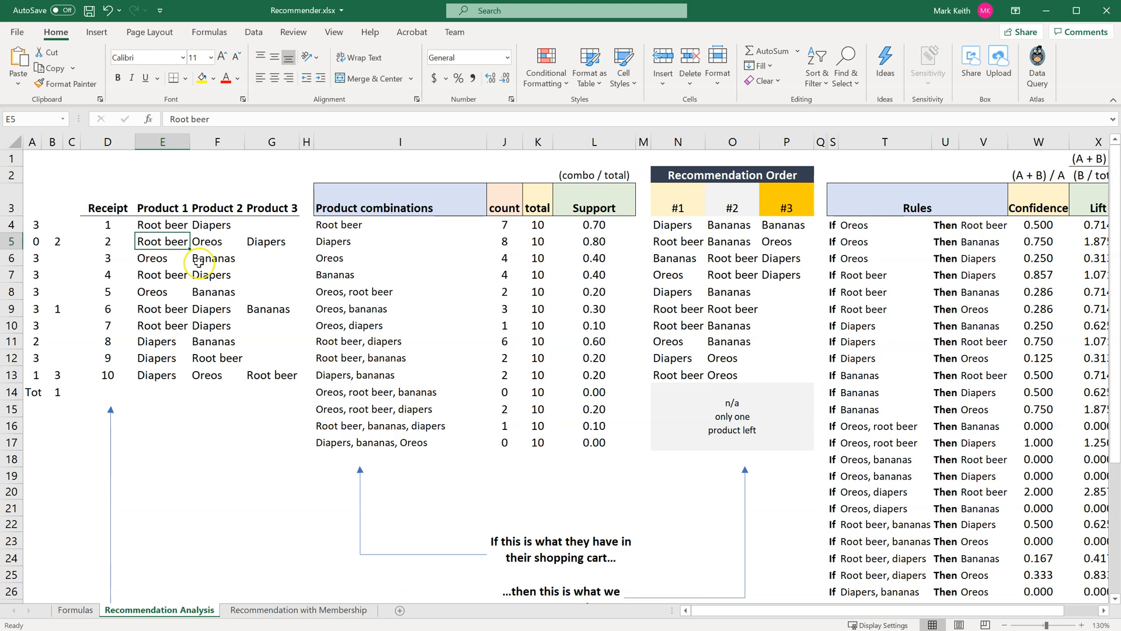
click(355, 227)
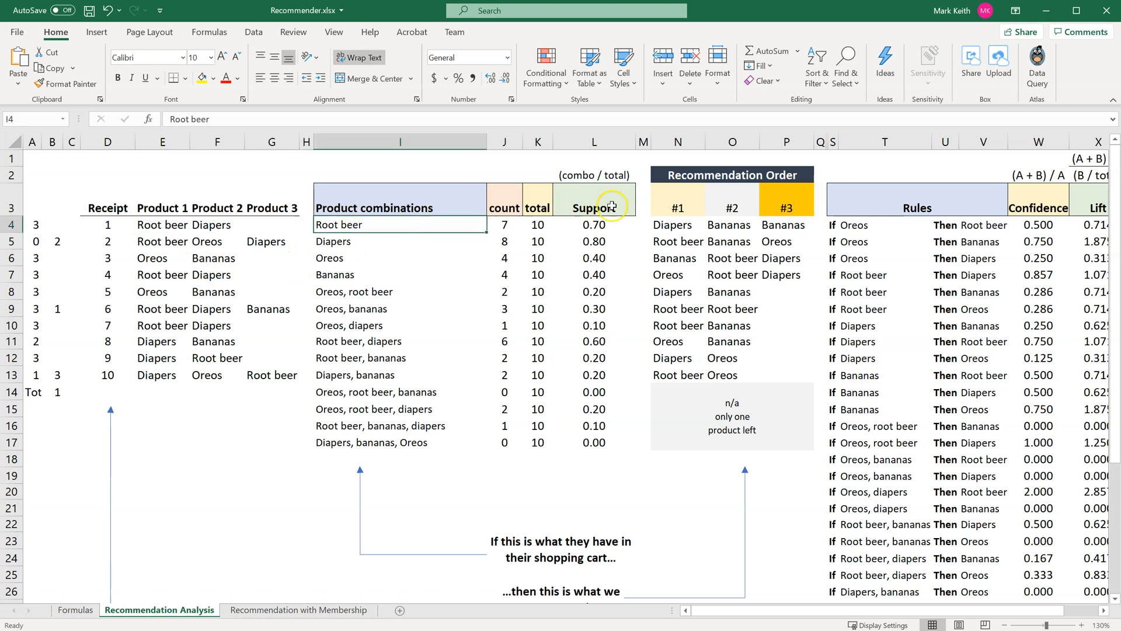
click(672, 226)
click(745, 225)
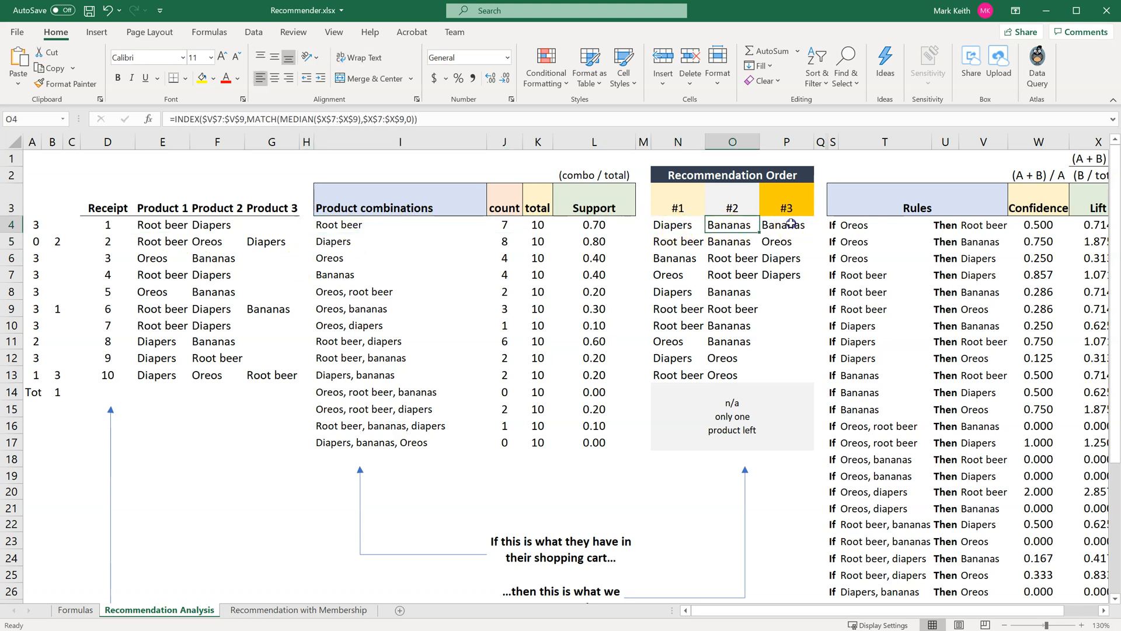
click(783, 225)
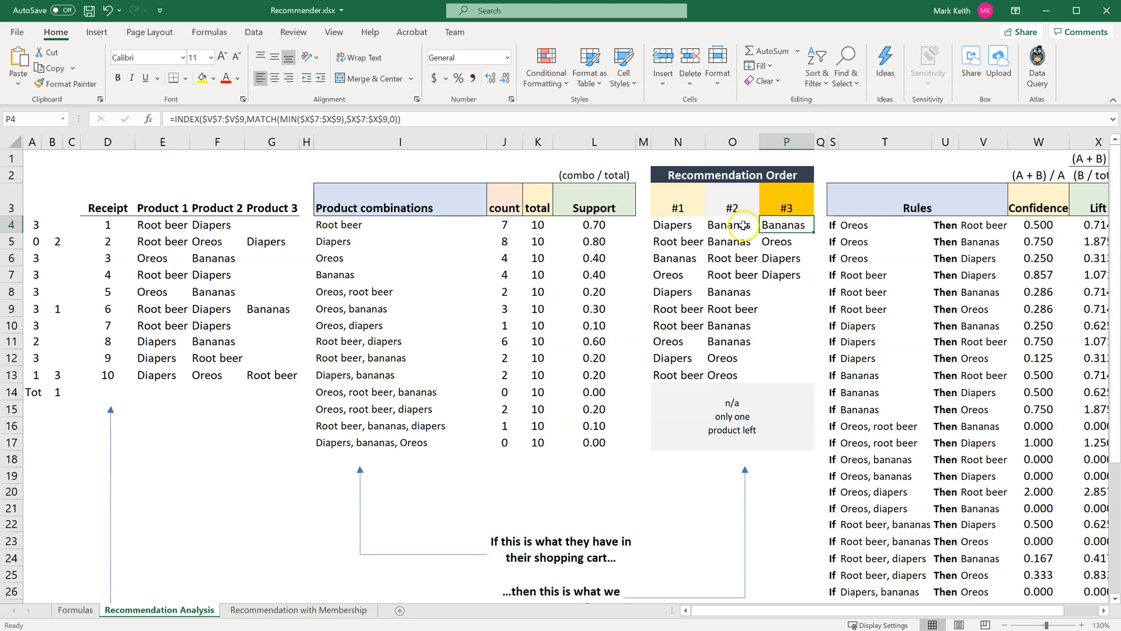
Set the second receipt's first score in A5 to 1.5
click(38, 241)
text(2)
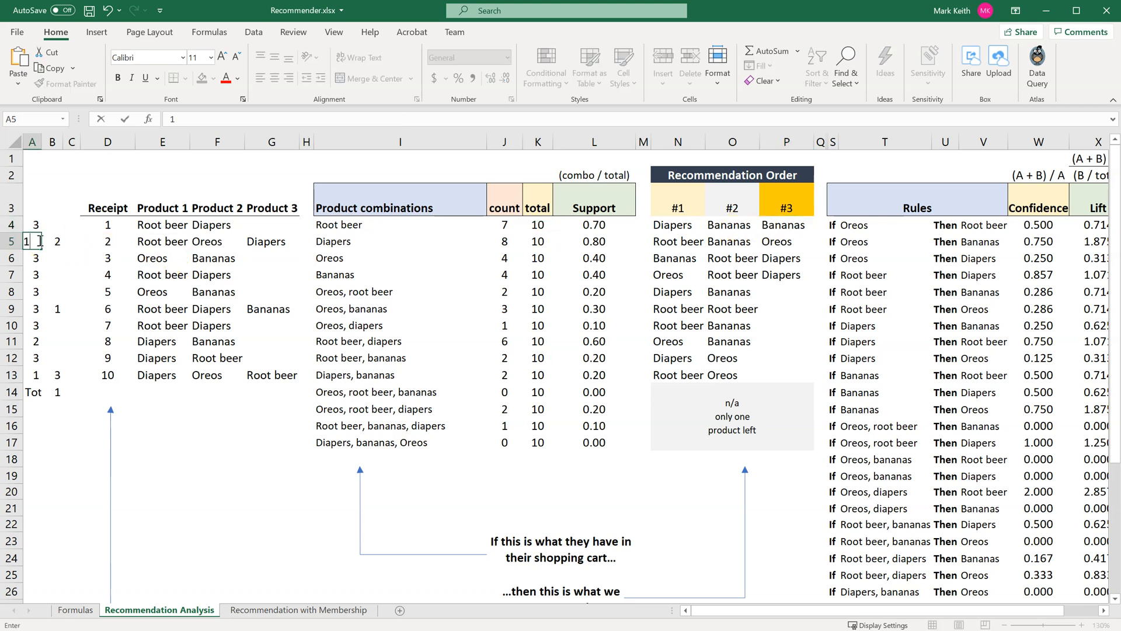
key(Return)
click(38, 241)
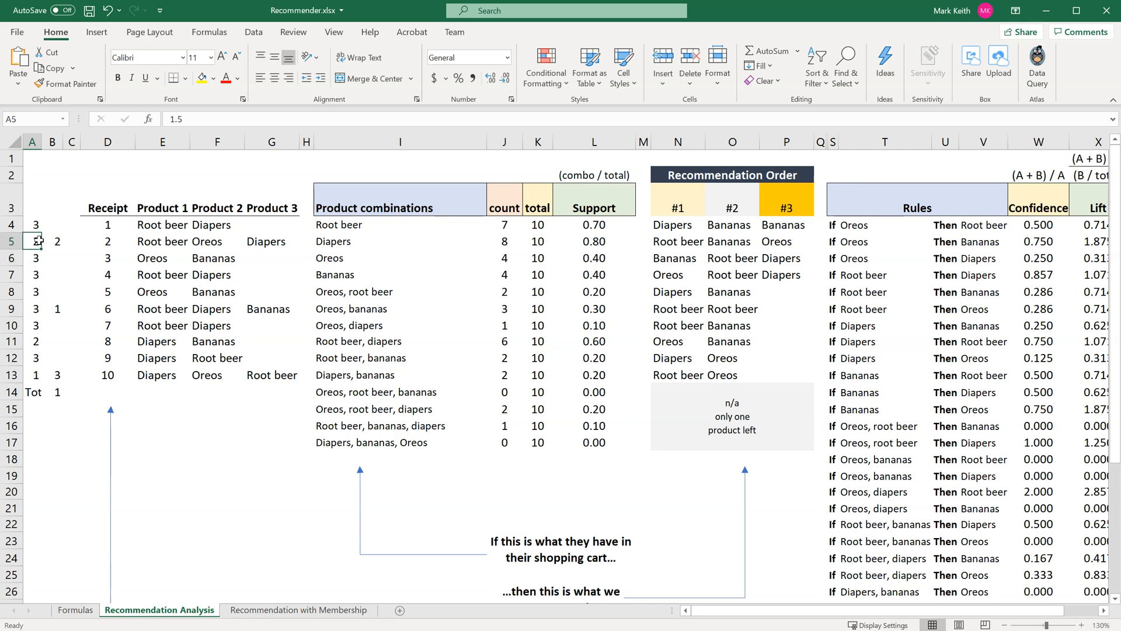
Fit the widths of columns A and B to their contents, and check the total score formula in B14
double_click(44, 142)
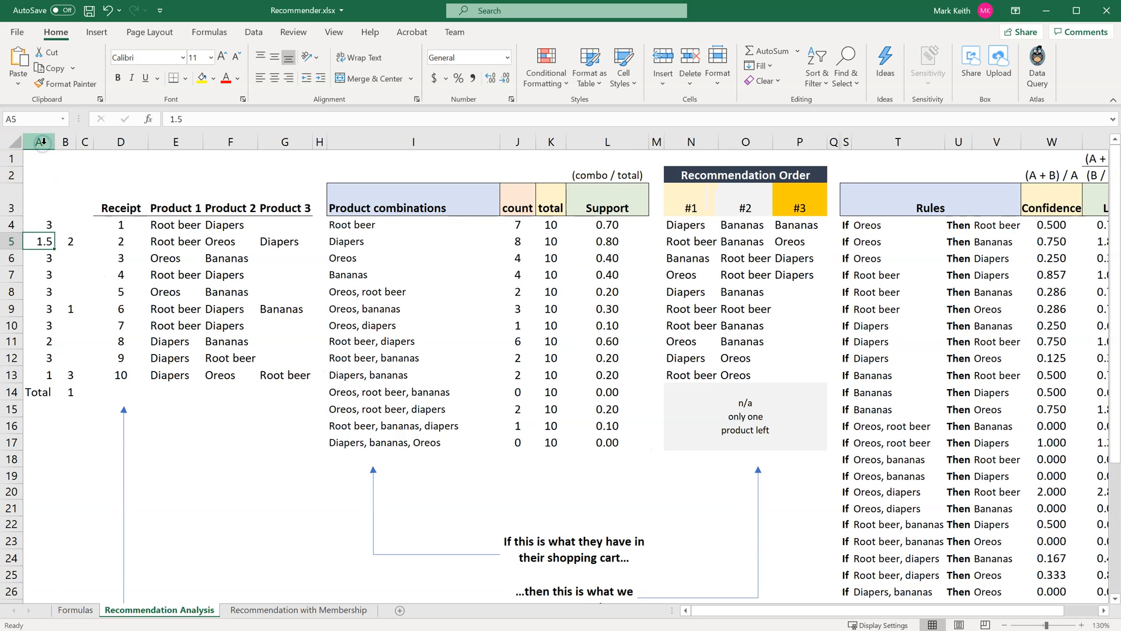
double_click(77, 142)
drag(131, 145, 90, 147)
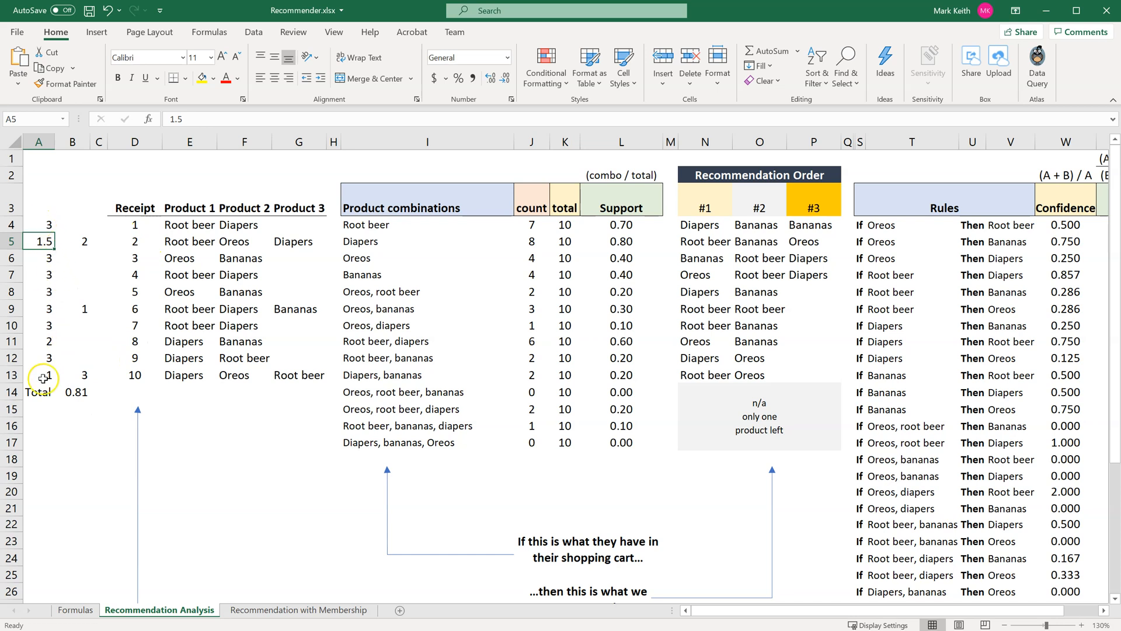
drag(42, 225, 75, 368)
click(76, 394)
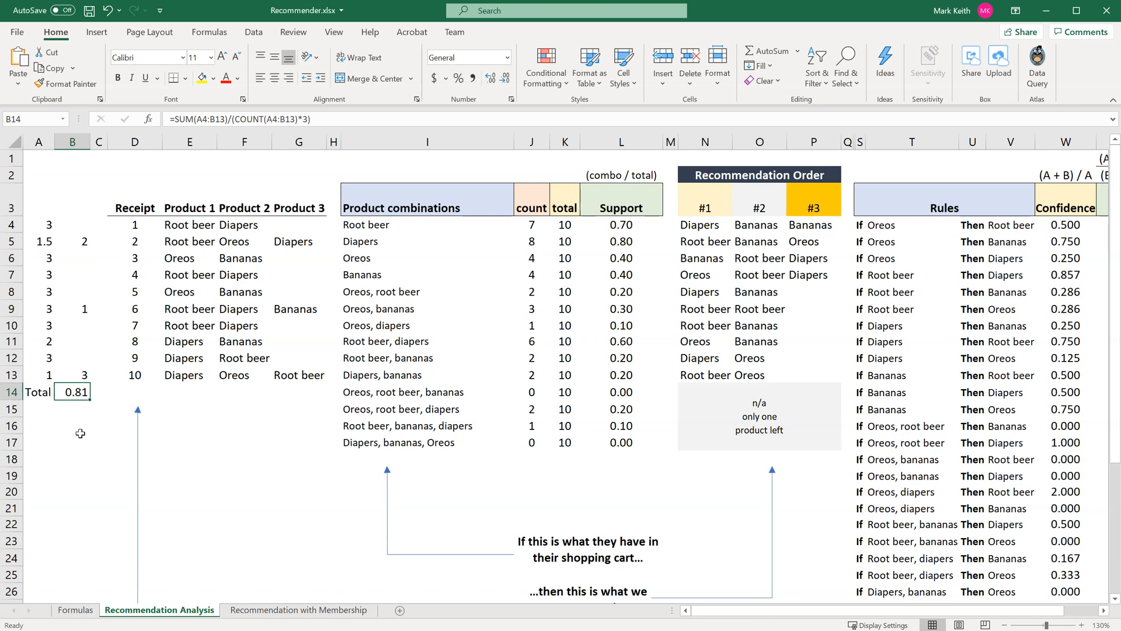
double_click(92, 143)
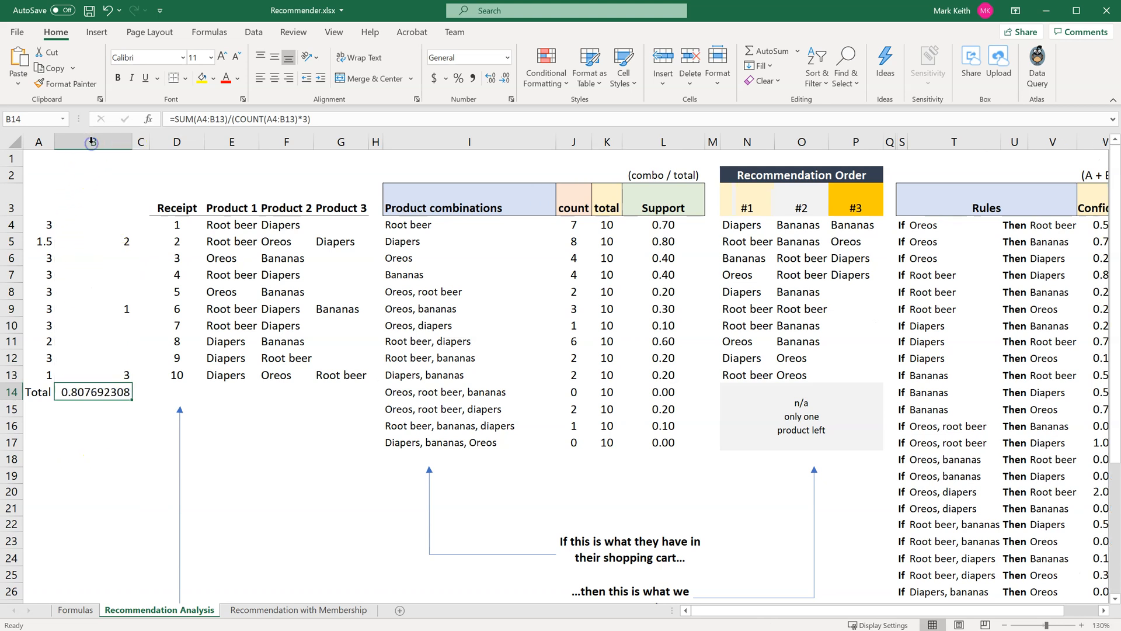
Review the second-product scores in A4:A13 and the third-product scores in B5 and B9
click(46, 230)
drag(46, 232, 38, 378)
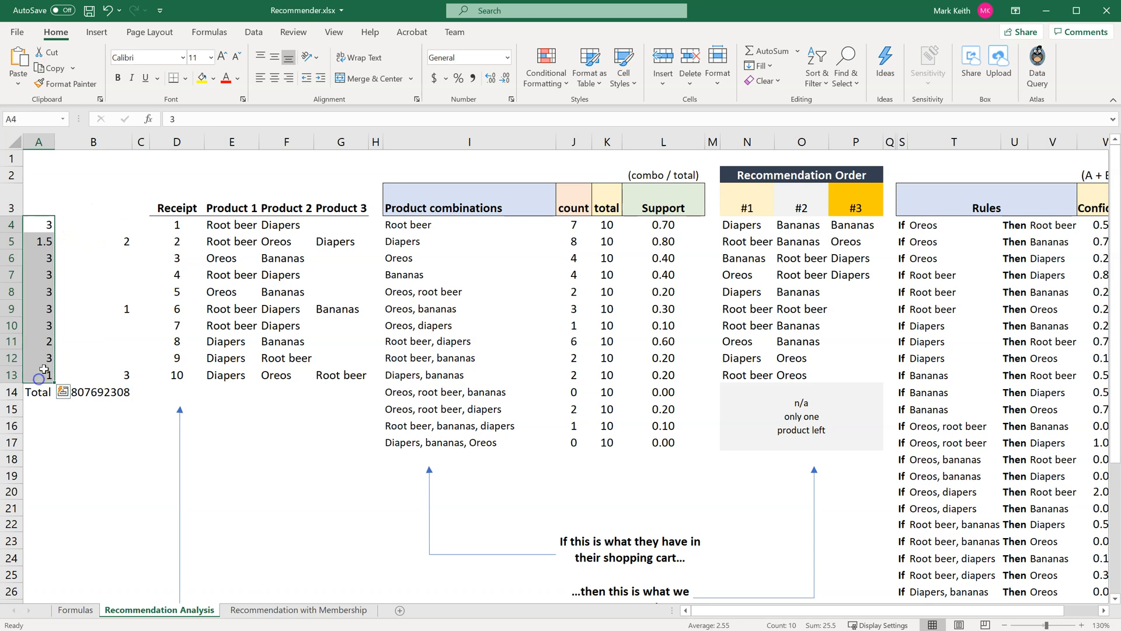
click(117, 241)
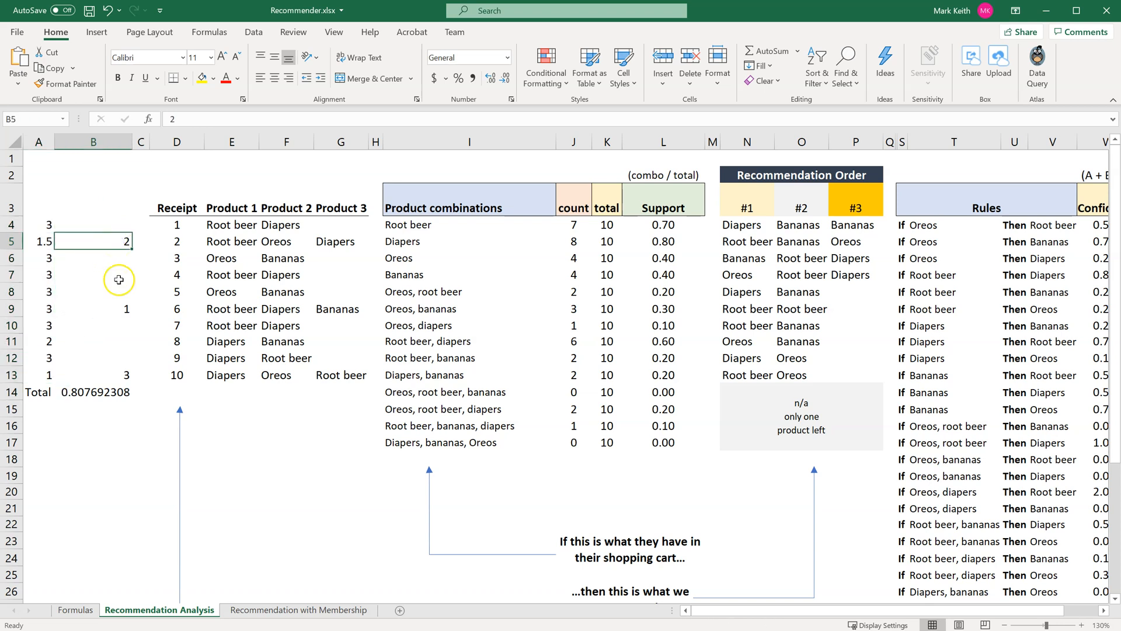
click(116, 309)
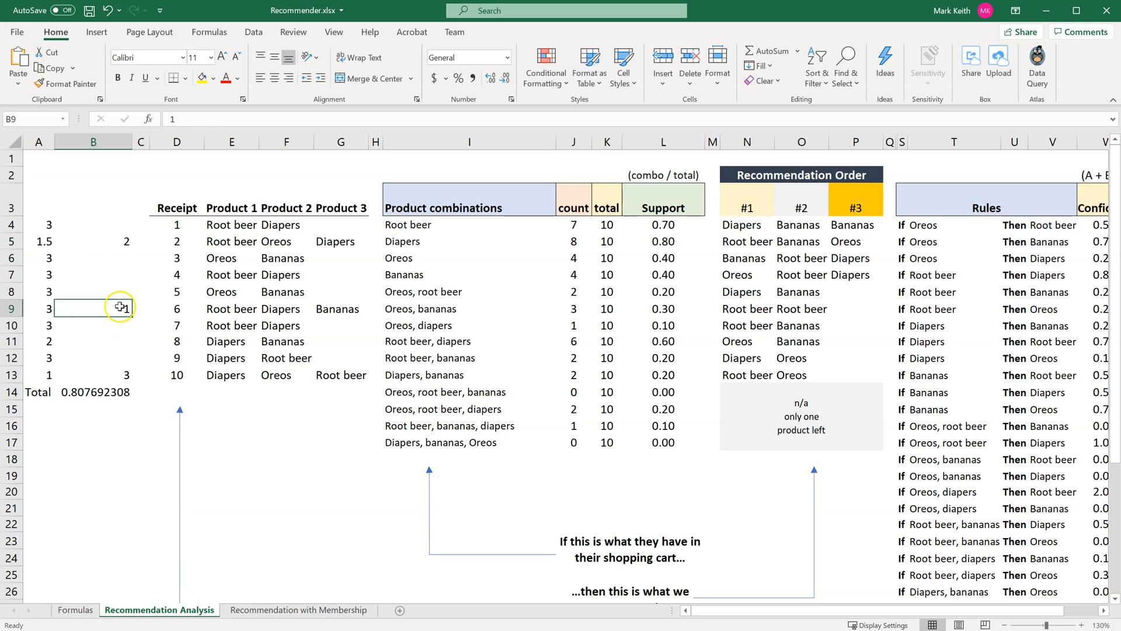
Set the tenth receipt's third-product score in B13 to 2
click(123, 374)
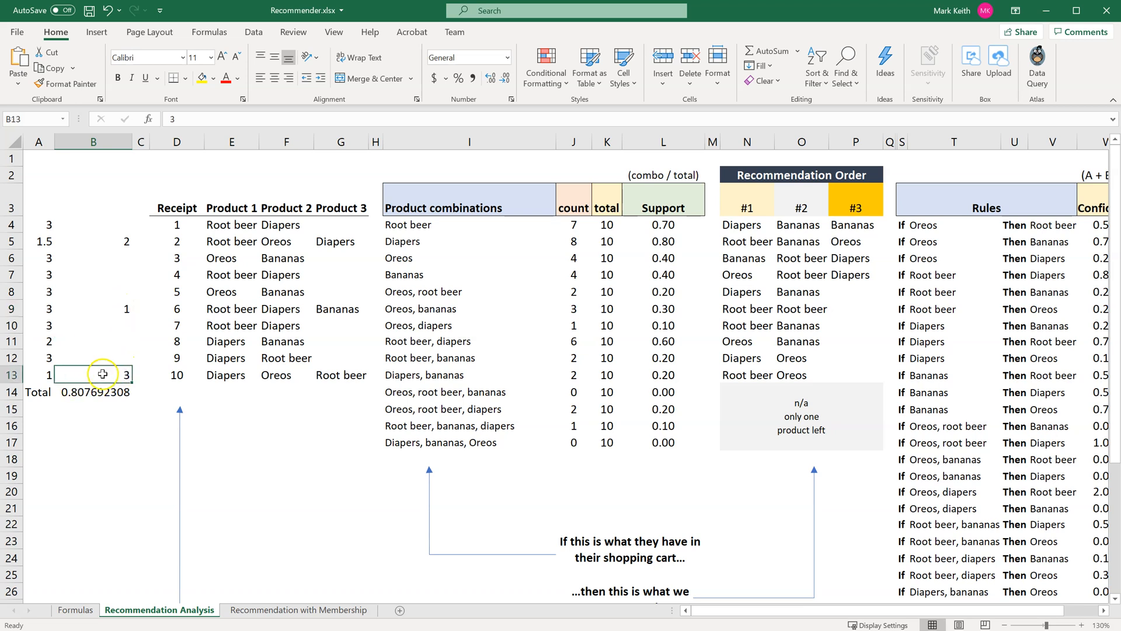
text(2)
key(Return)
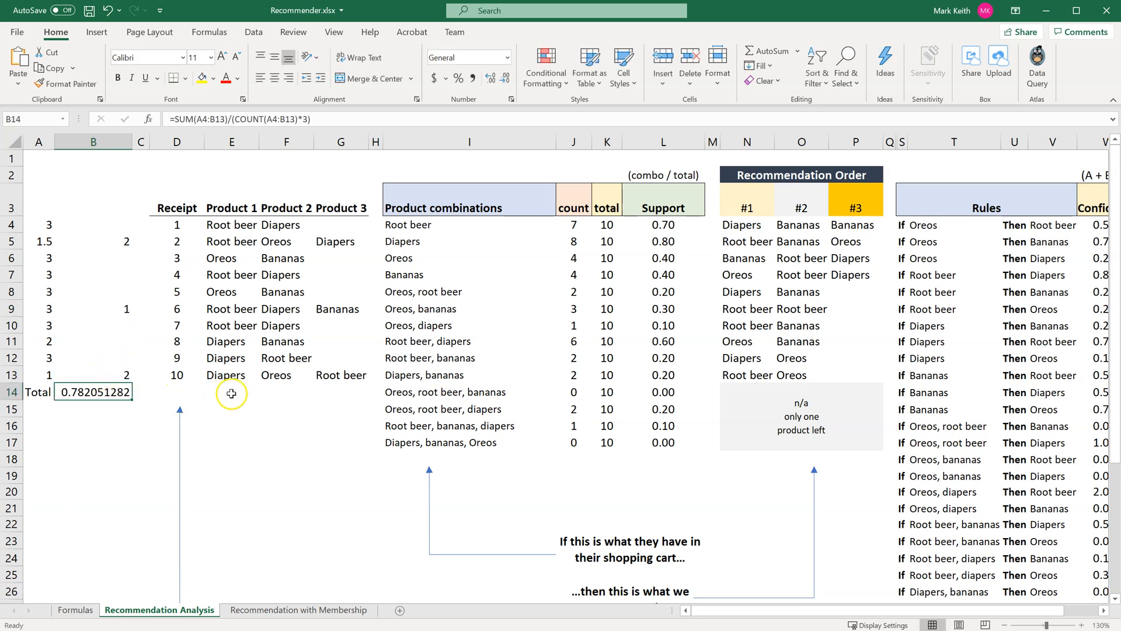
Match the tenth receipt's first two products in E13:F13 to the Oreos, diapers combination in I10 and recheck B13
click(239, 376)
drag(239, 377, 269, 375)
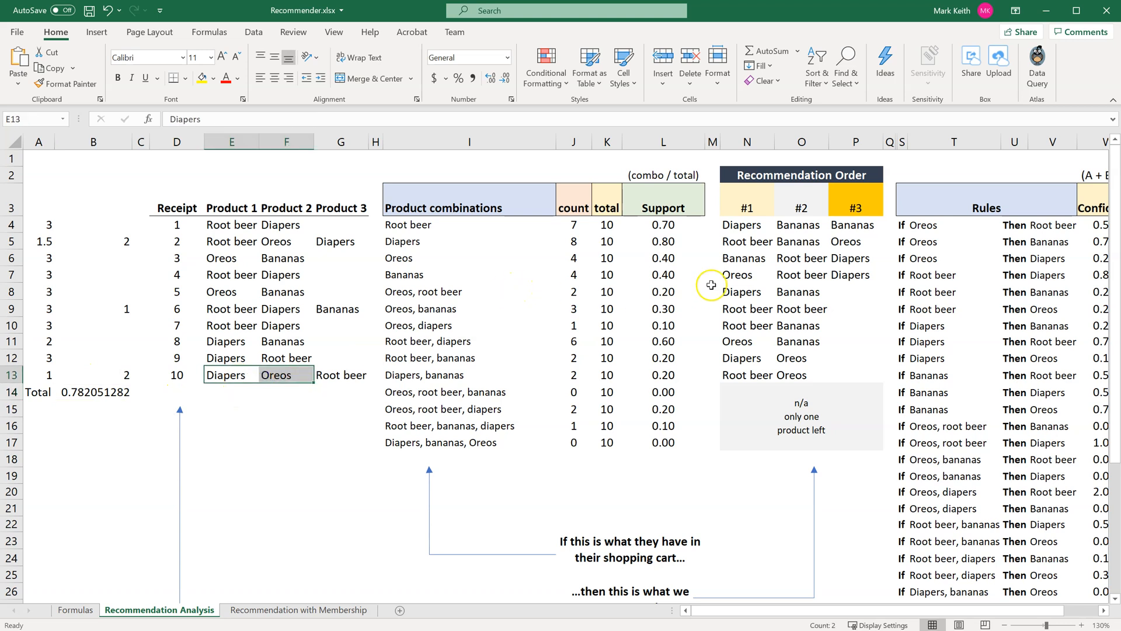
click(435, 325)
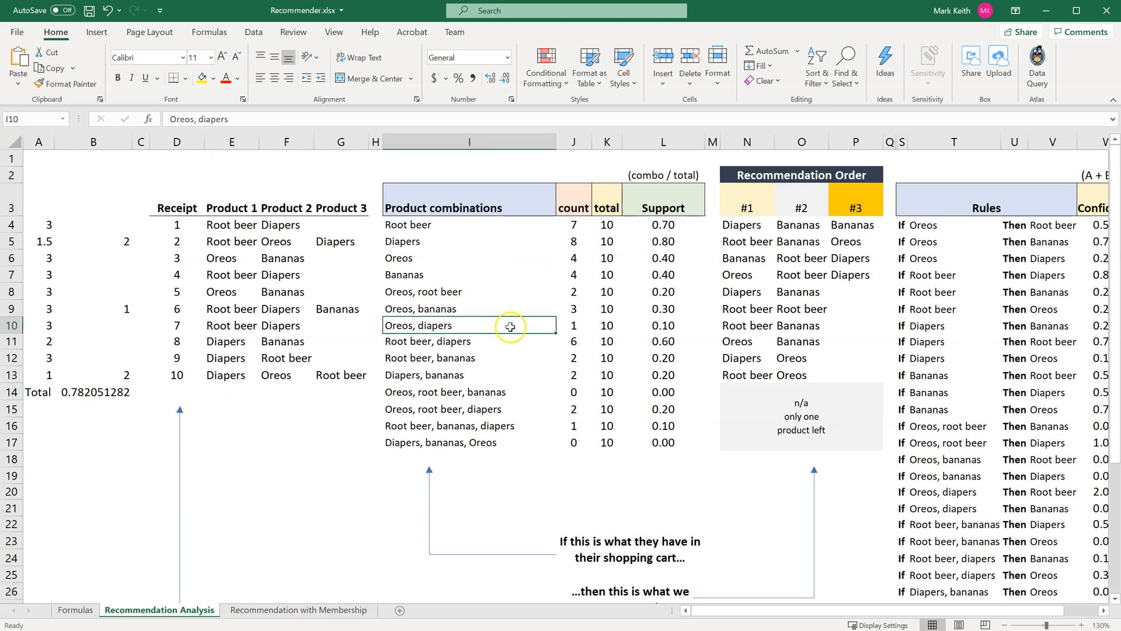
click(129, 374)
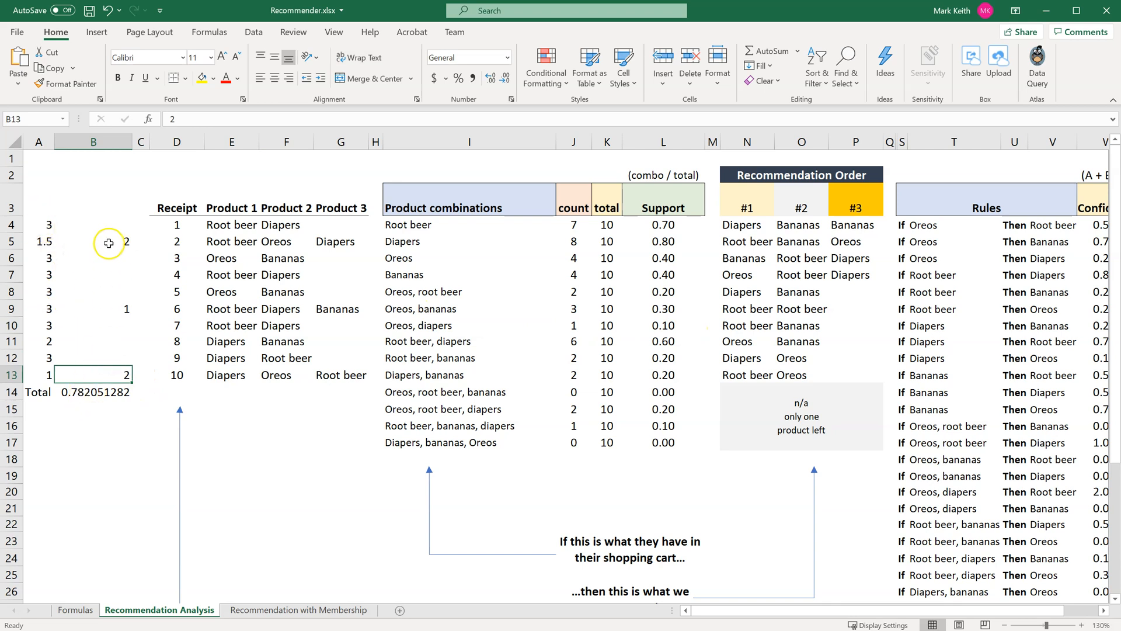
Open the accuracy formula in B14 for editing at its COUNT range
click(88, 393)
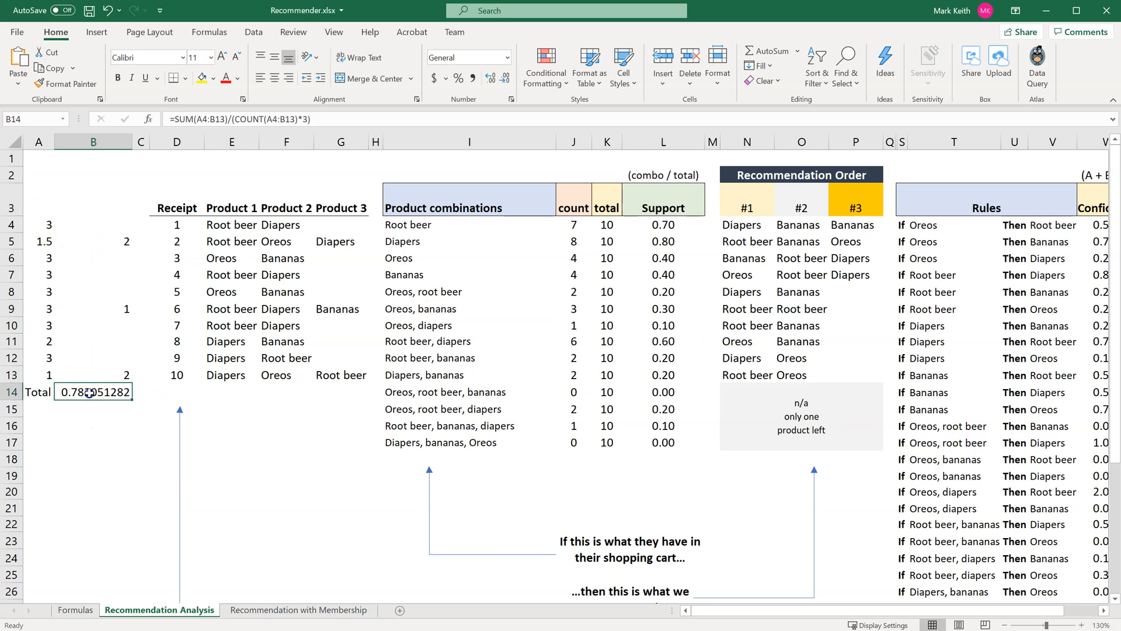
click(209, 120)
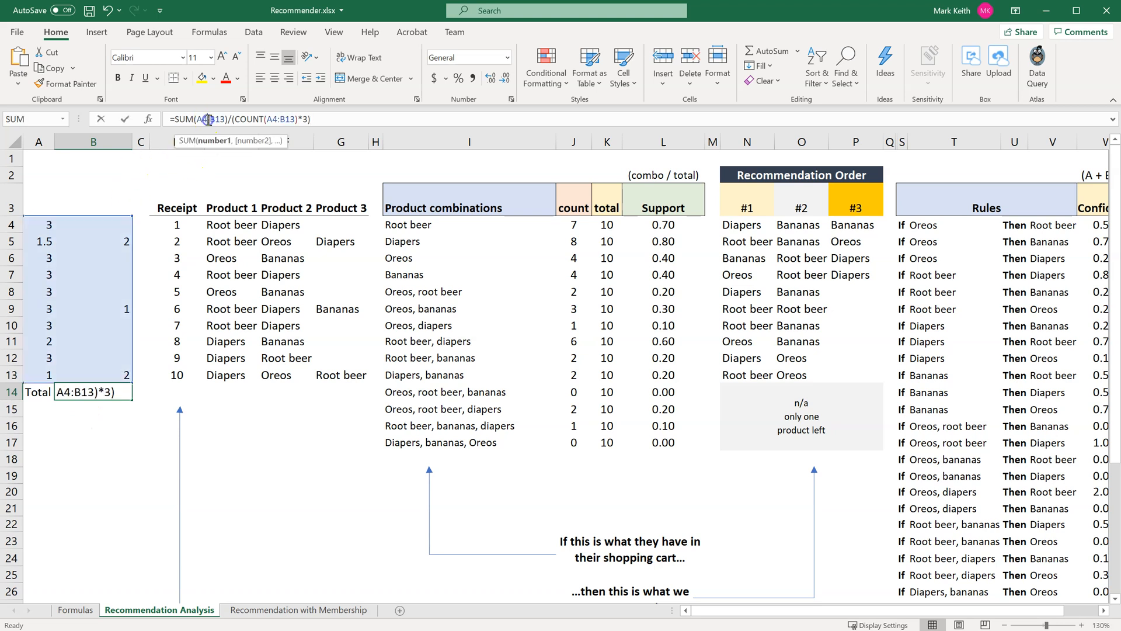
click(292, 118)
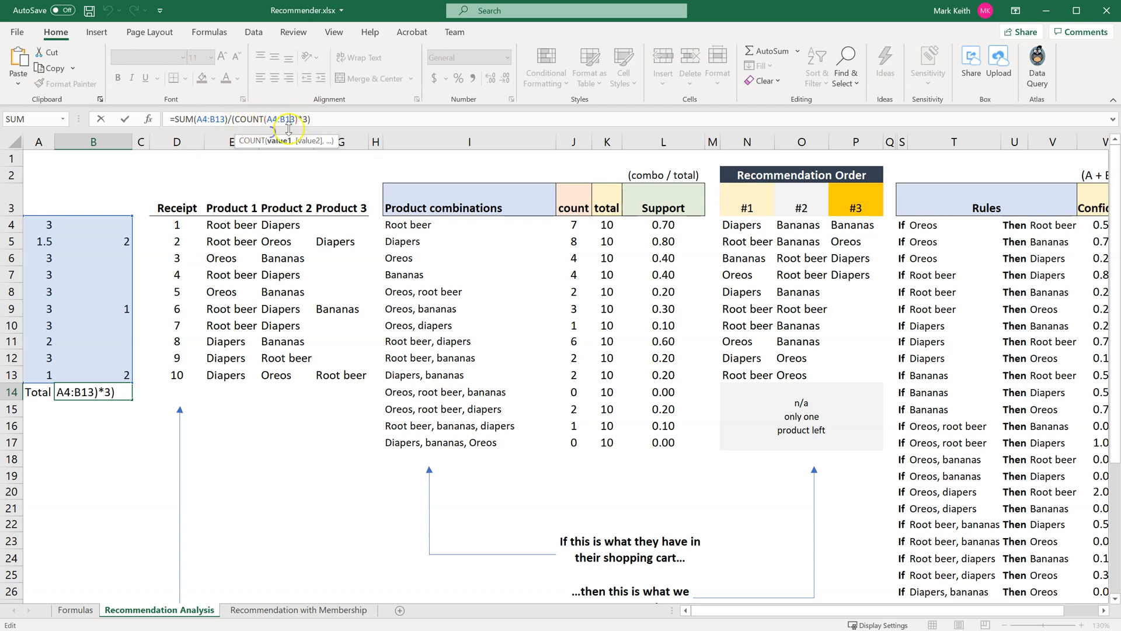
click(252, 140)
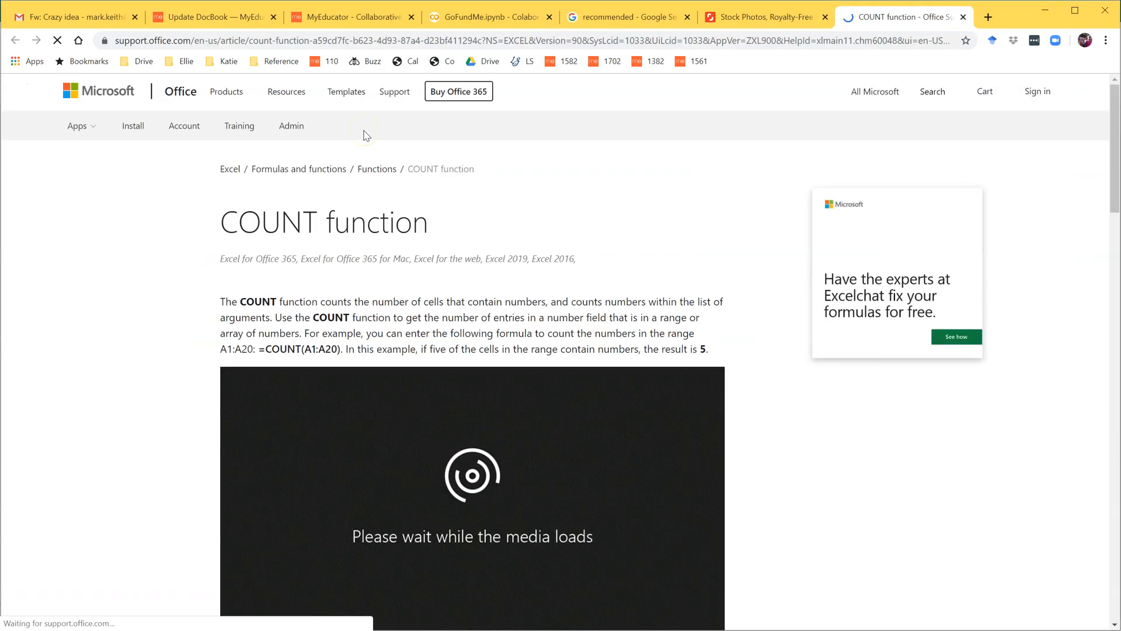
click(963, 17)
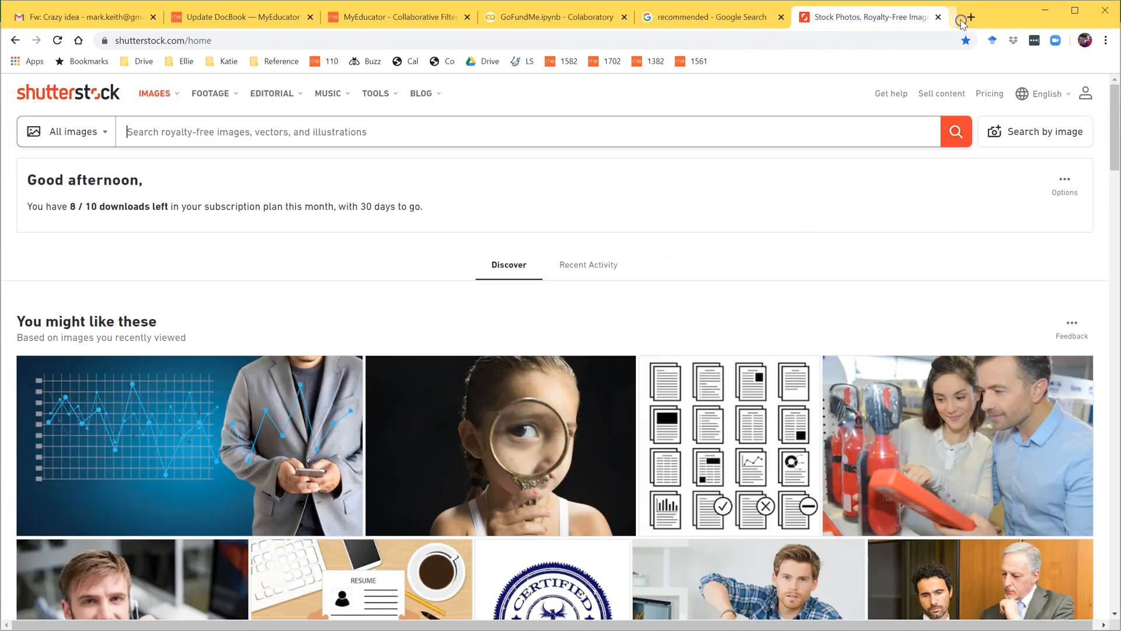
key(alt+Tab)
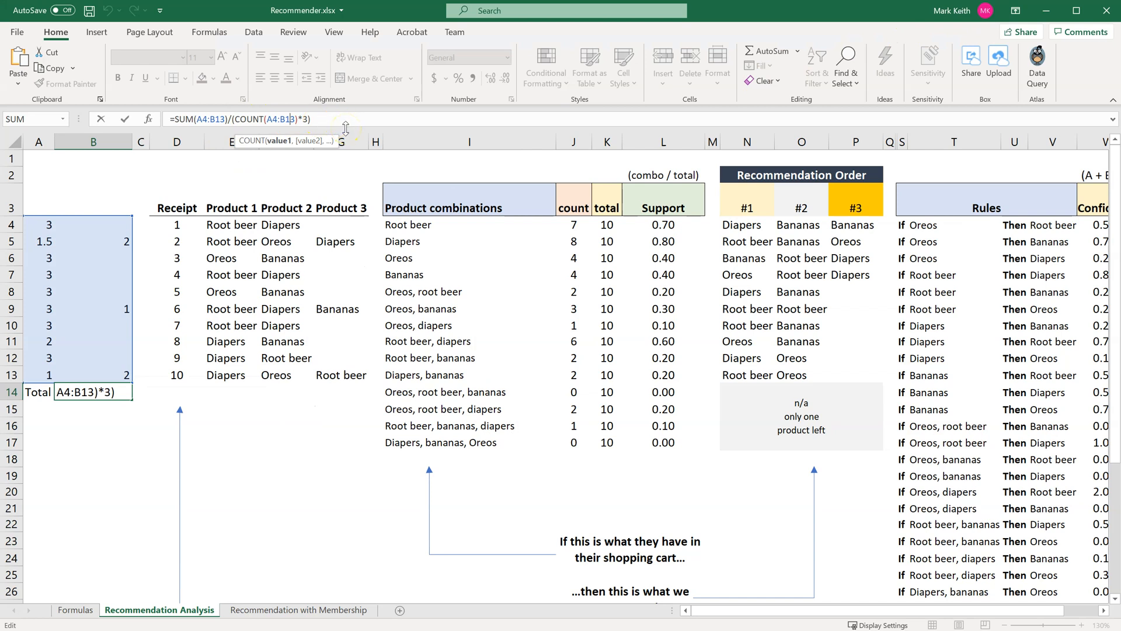
Change the COUNT range in B14's formula to A4:A13 and add an opening parenthesis before COUNT to group the denominator
key(BackSpace)
text(A)
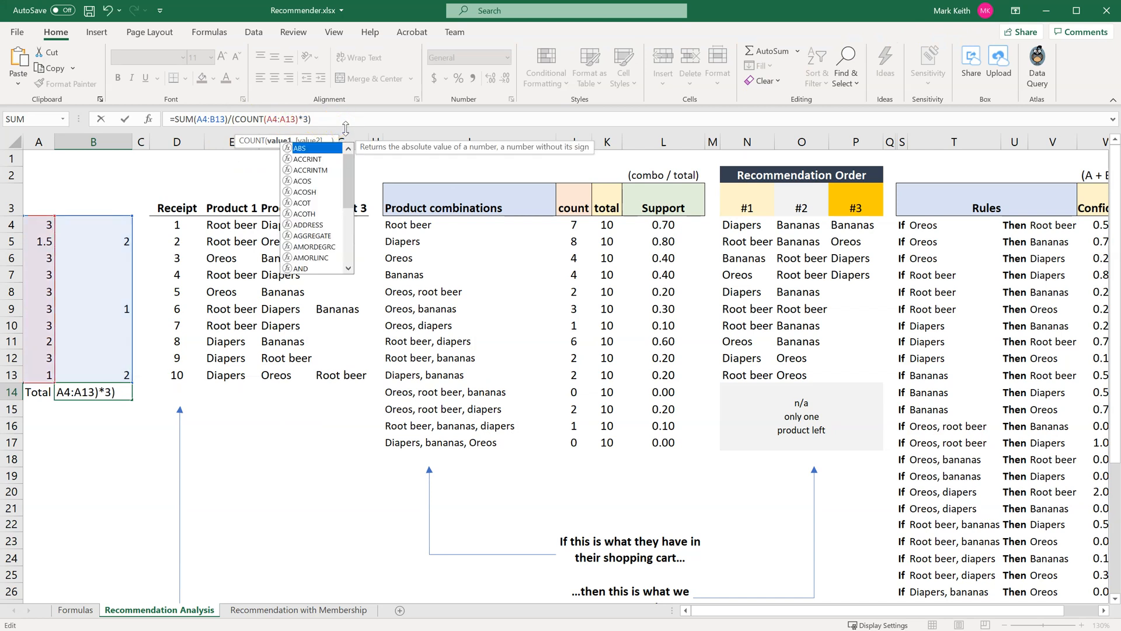
click(236, 119)
text(()
key(End)
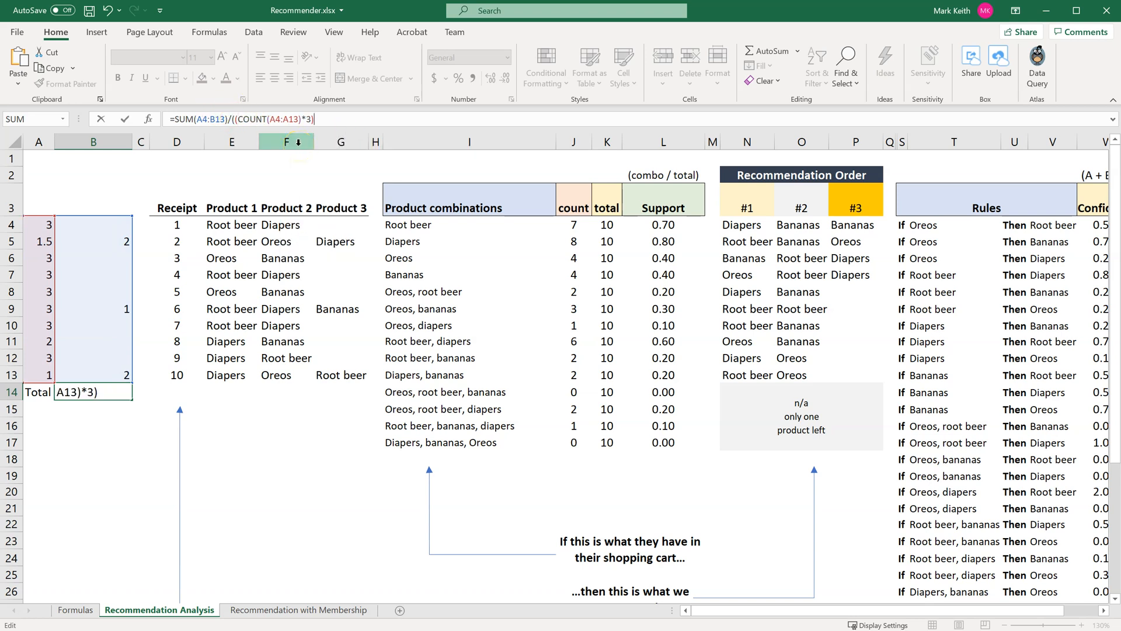
Extend the denominator in B14 with +COUNT(B4:B13)*2 to include the maximum third-product scores
text(+count)
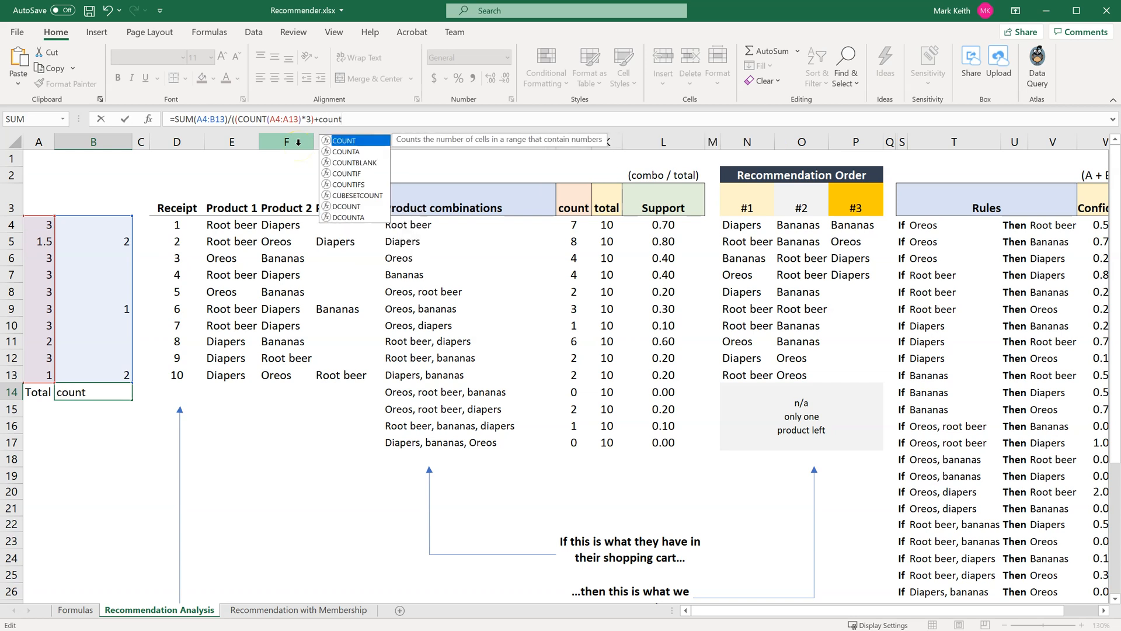
text((B)
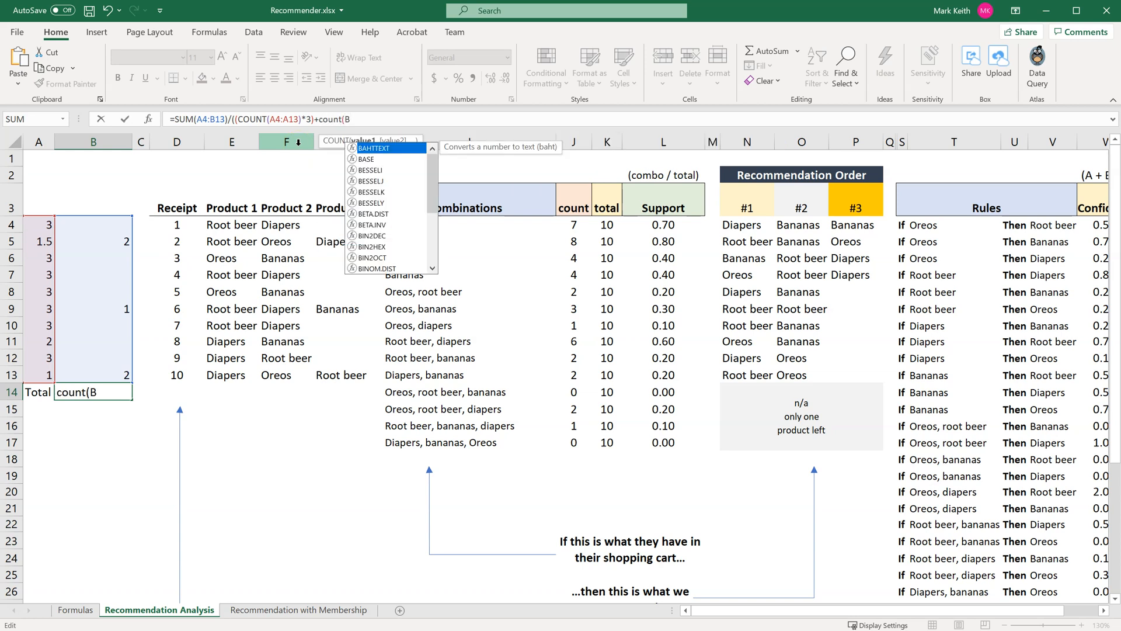
text(4:b13)
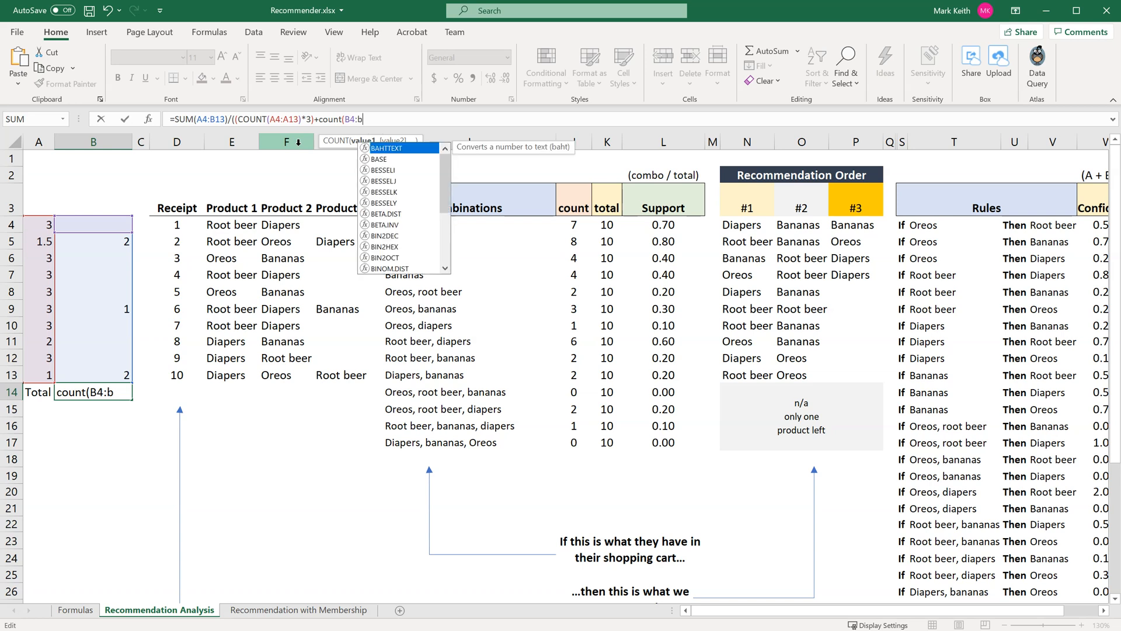
text()*)
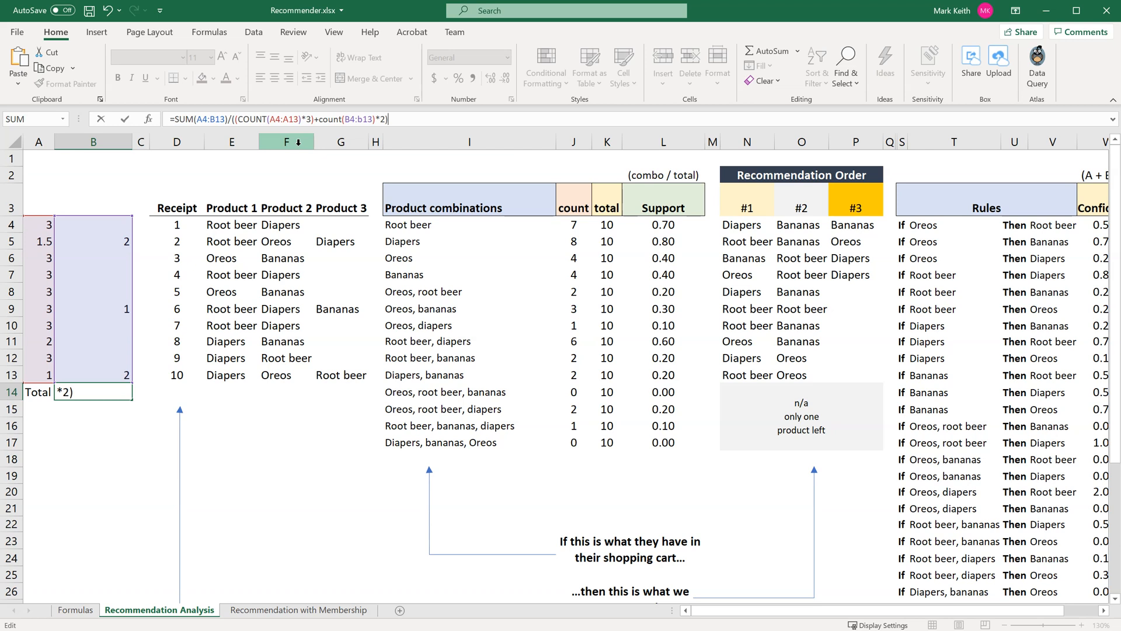
Enclose COUNT(B4:B13)*2 in its own parentheses and enter the completed accuracy formula in B14
key(Left)
key(Left)
key(Left)
key(Left)
key(Left)
key(Left)
key(Left)
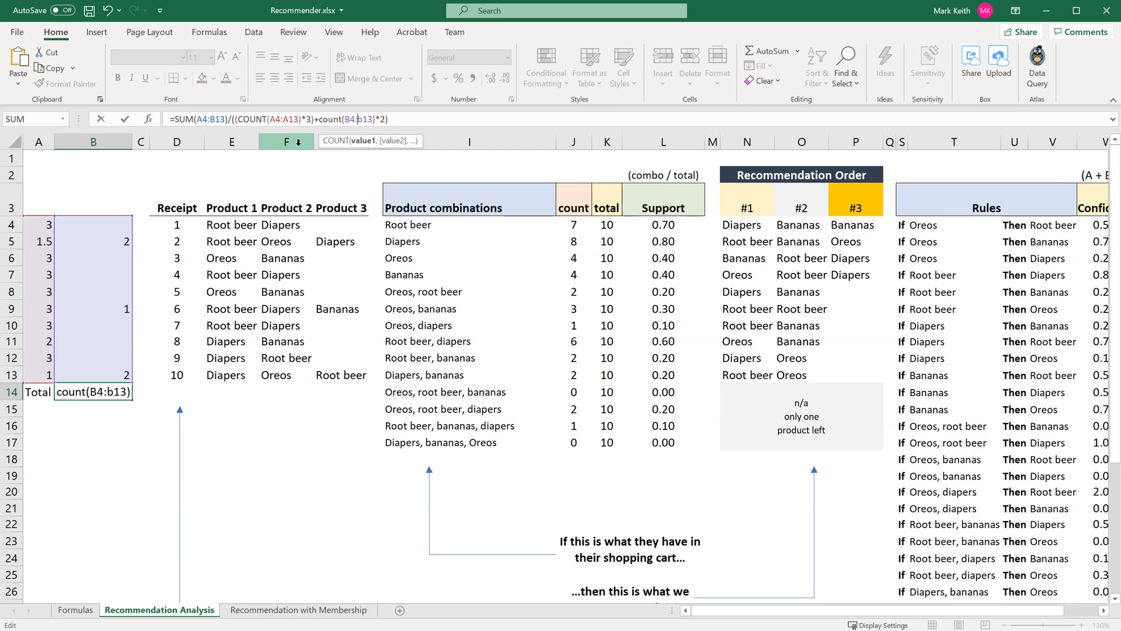
key(Left)
key(Left)
key(Left)
key(Left)
key(Left)
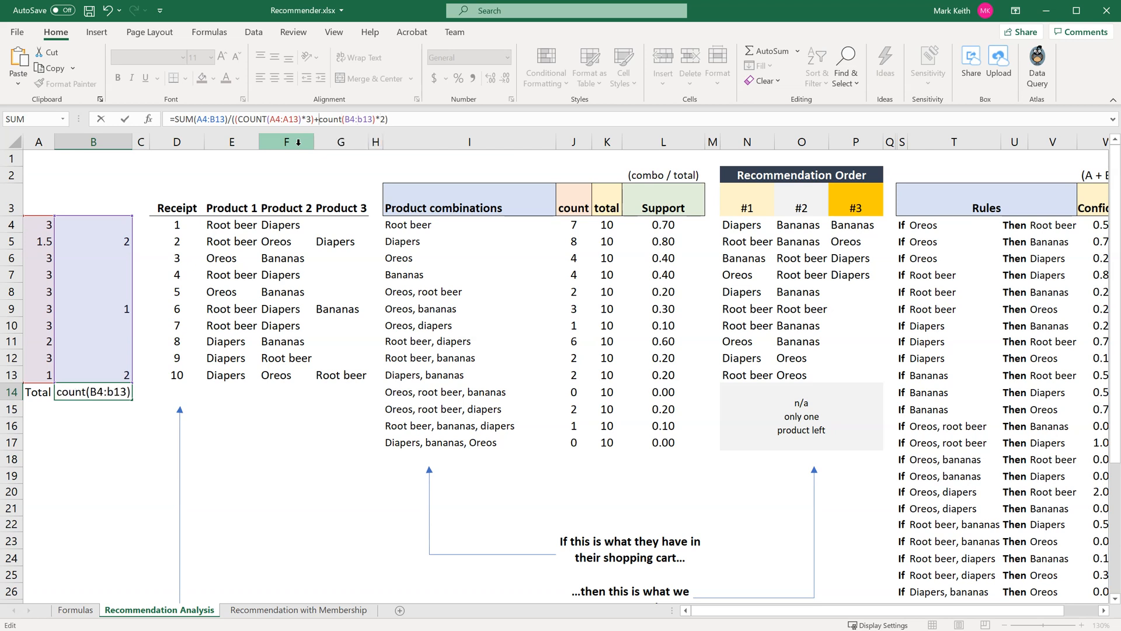
text(()
key(End)
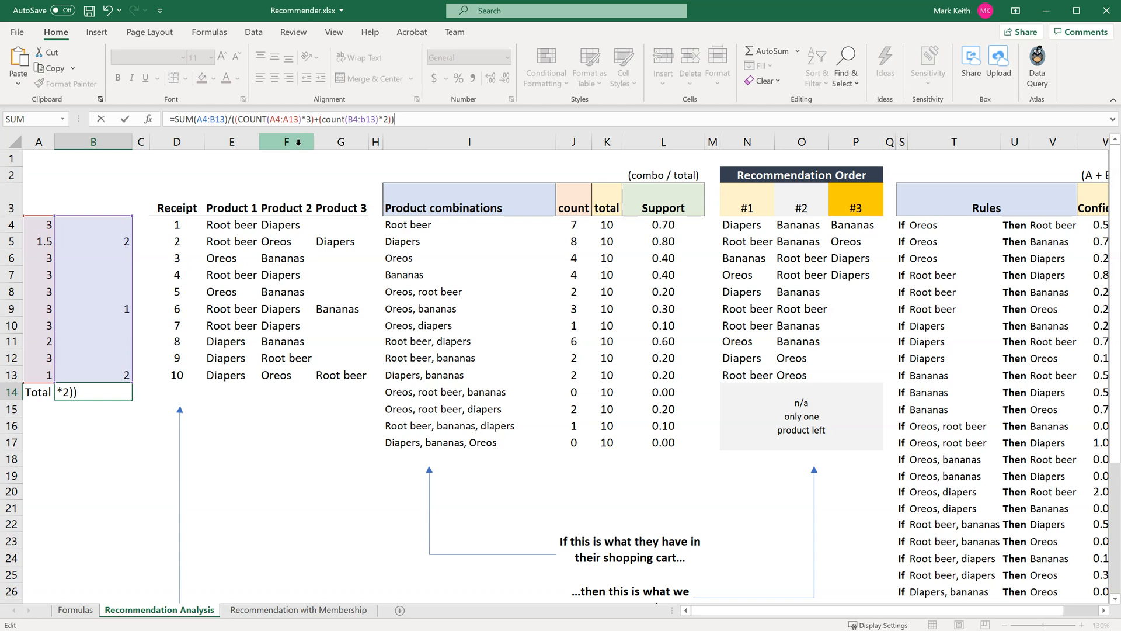
key(Return)
key(Up)
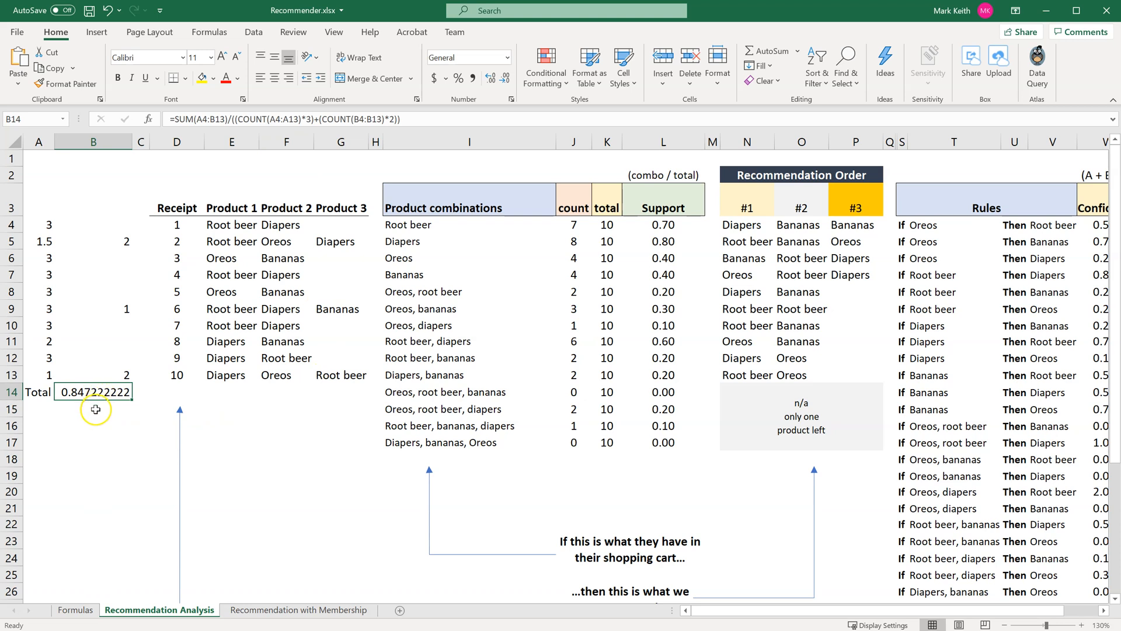
Compare the scores in A4:B13 with the first recommendations in N4:P4 and check the overall accuracy in B14
drag(46, 224, 127, 374)
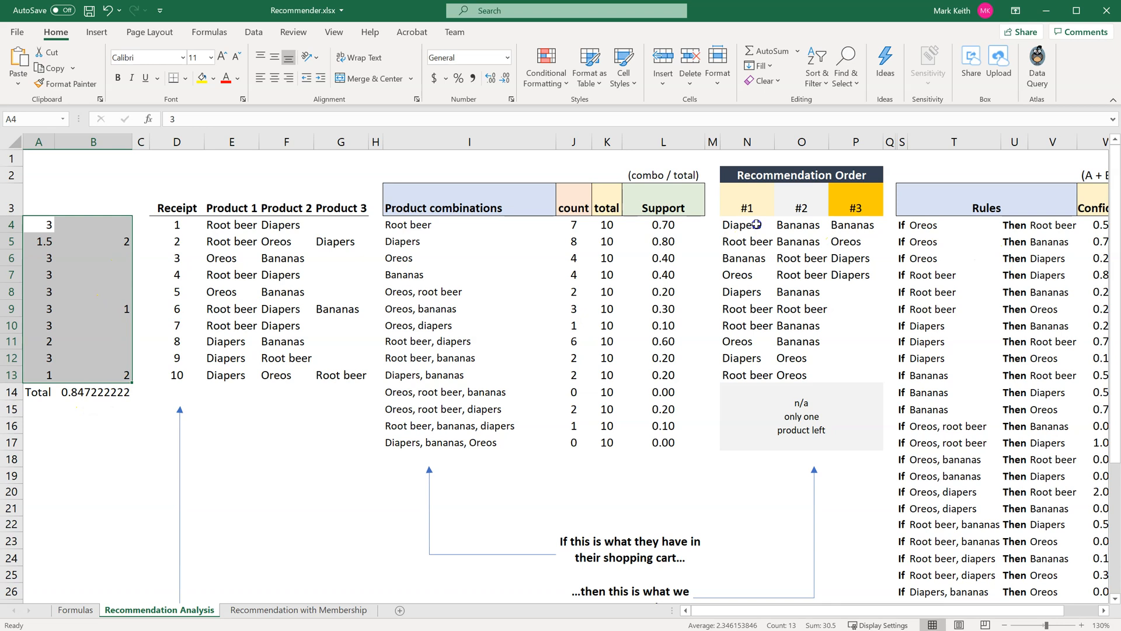
drag(756, 225, 877, 230)
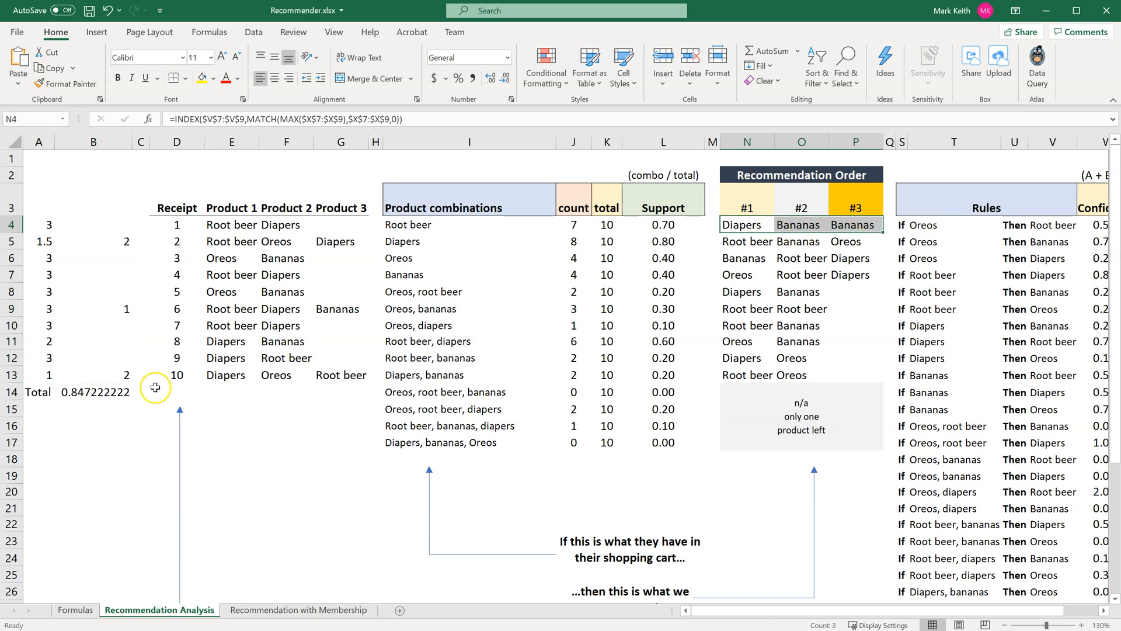
click(108, 391)
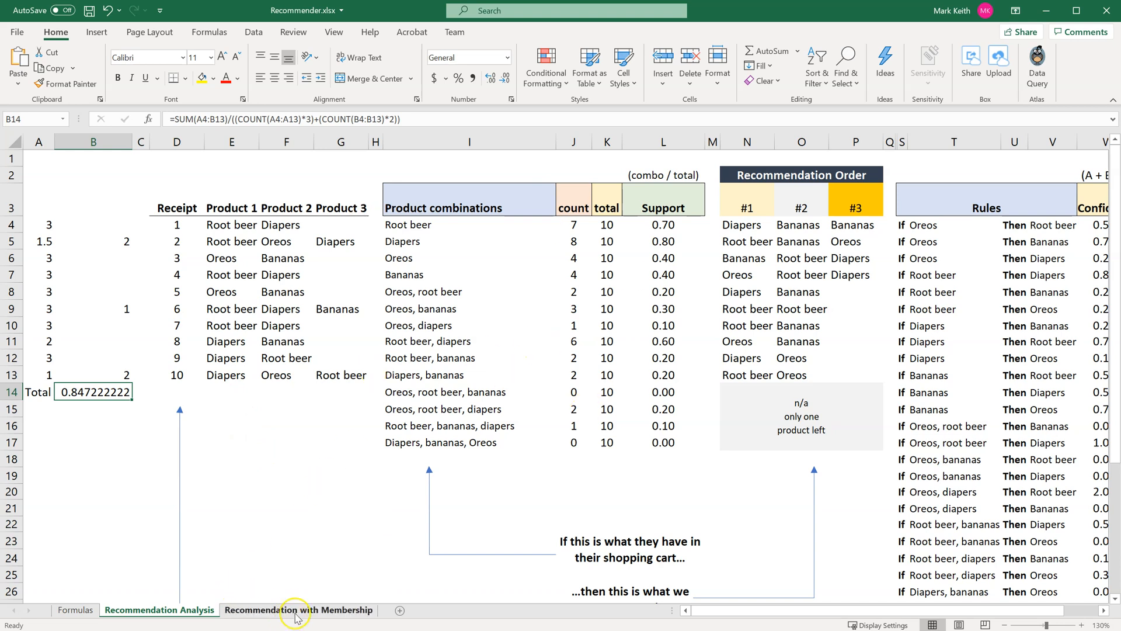
Examine the Receipt column in D3:D13 as the unit of analysis
click(180, 209)
drag(181, 209, 187, 367)
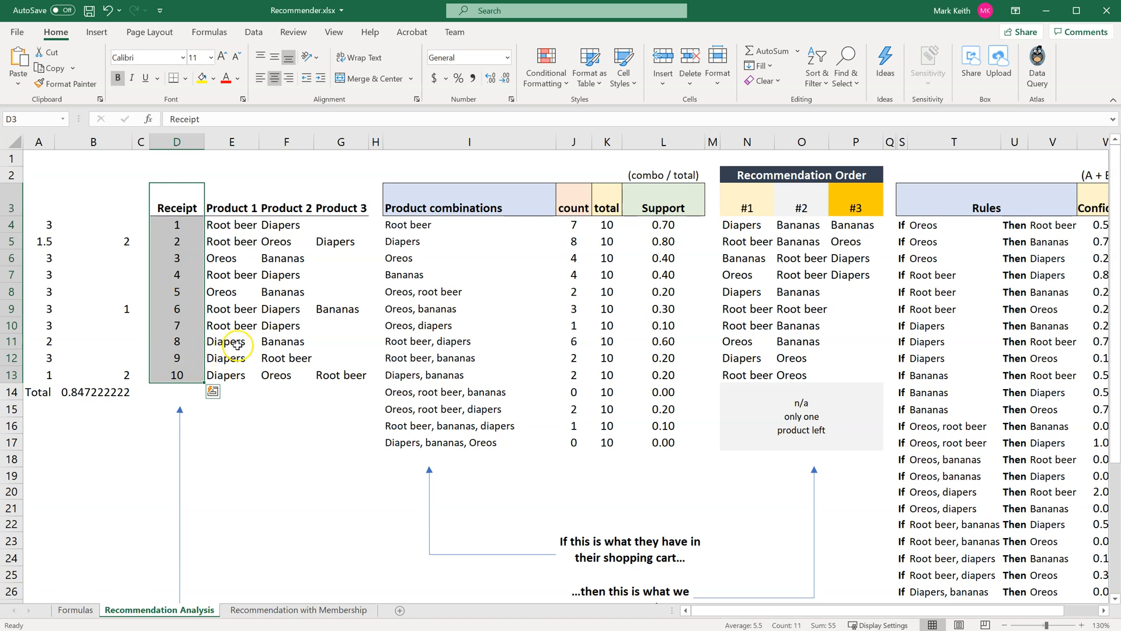
click(290, 353)
Switch to the MyEducator textbook in the browser and view the customer-item-rating table in section 15.3 Azure Collaborative Filtering
key(alt+Tab)
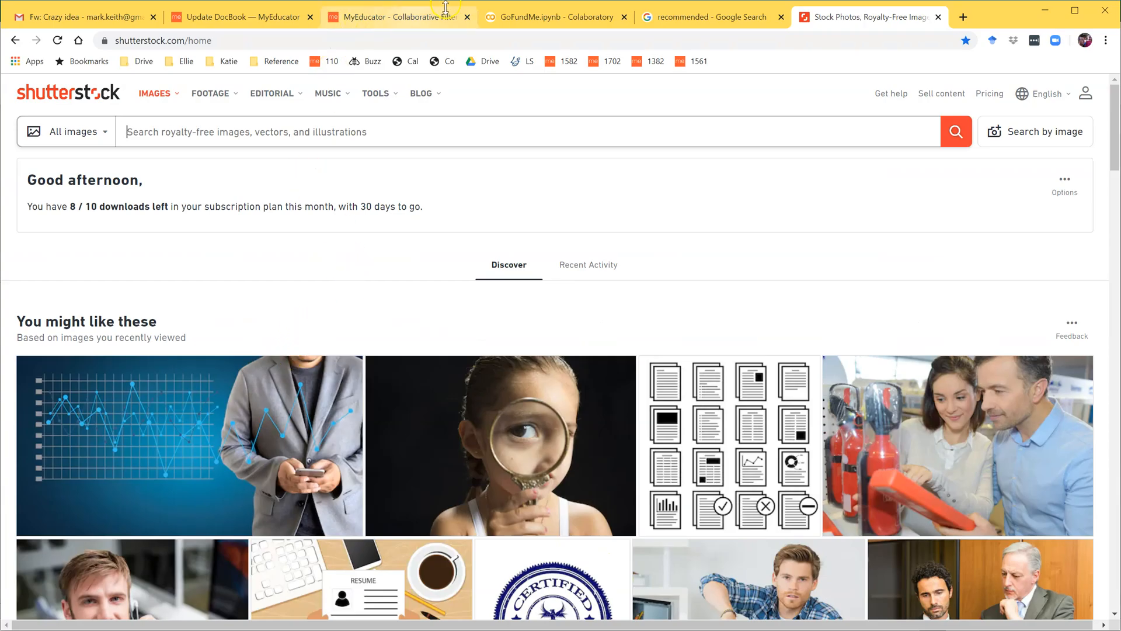
click(245, 20)
click(373, 19)
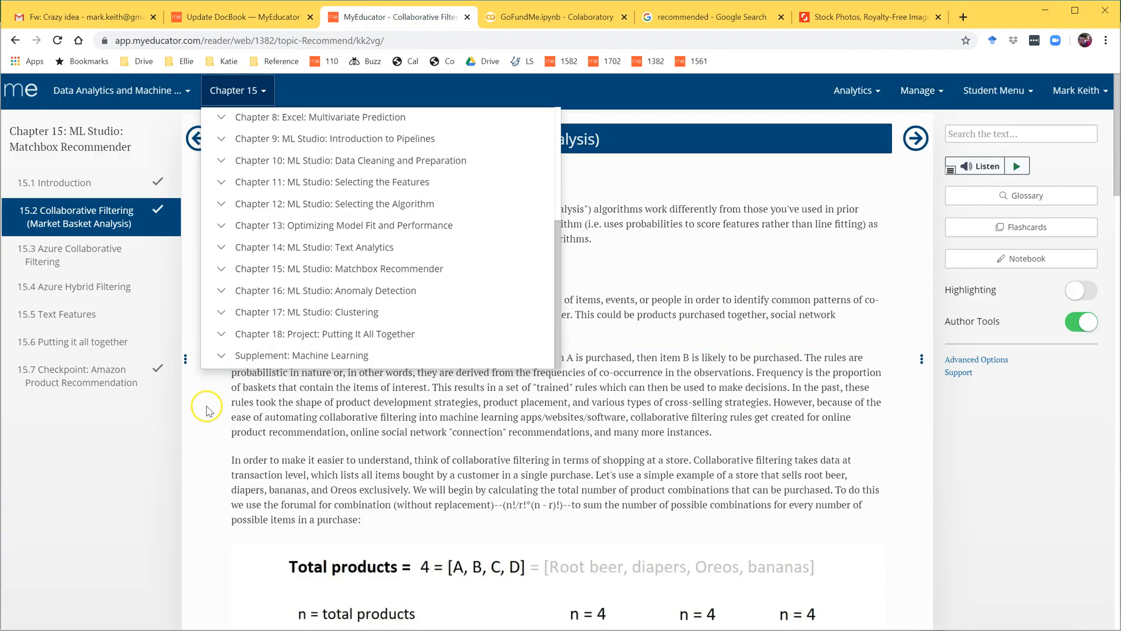
click(112, 253)
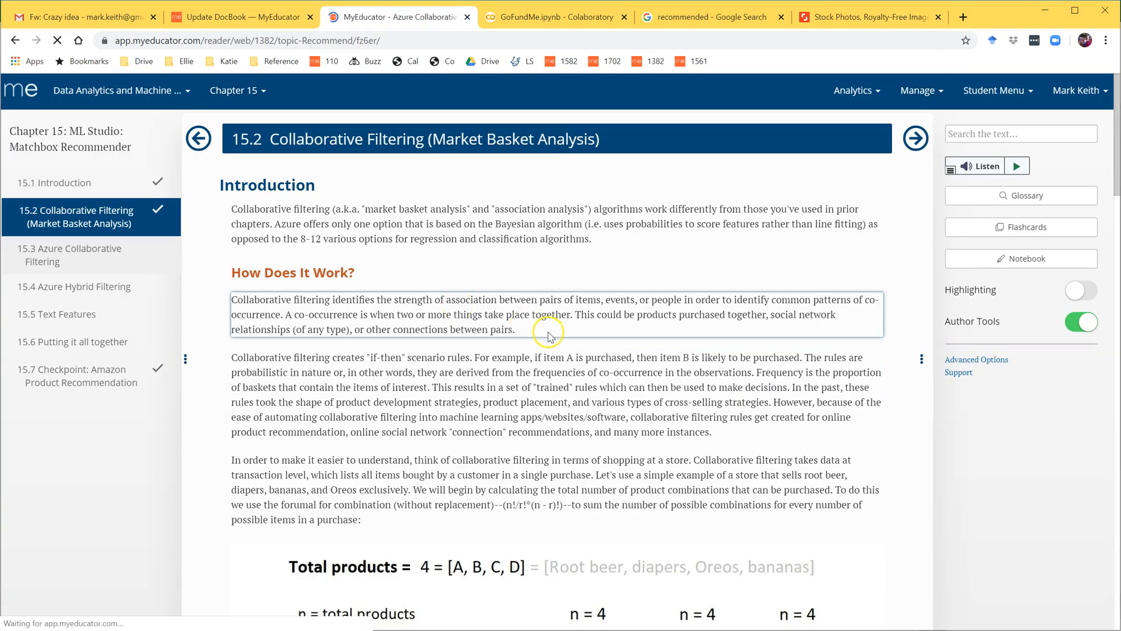
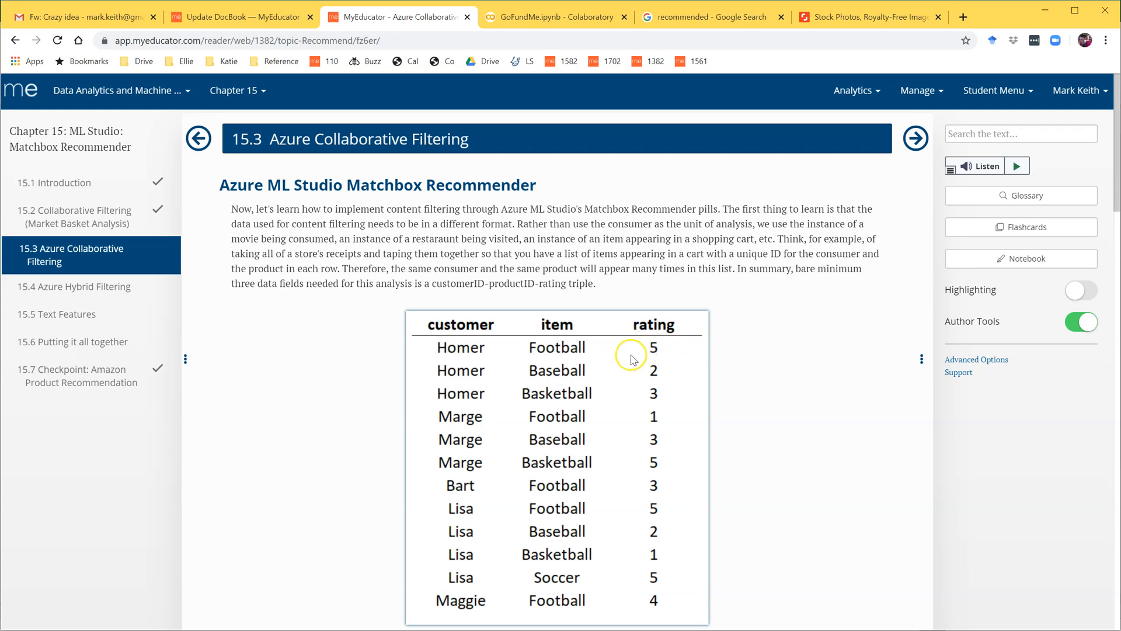
scroll(531, 418, down, 4)
scroll(528, 421, up, 4)
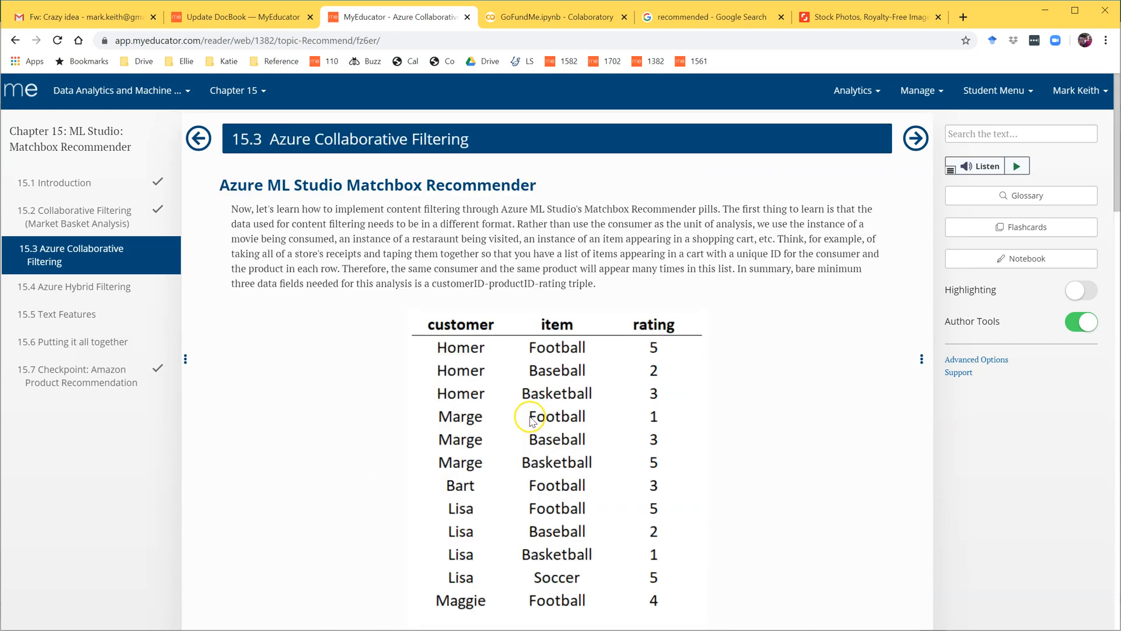
Switch back to Excel, open the Recommendation with Membership sheet and hide its gridlines
key(alt+Tab)
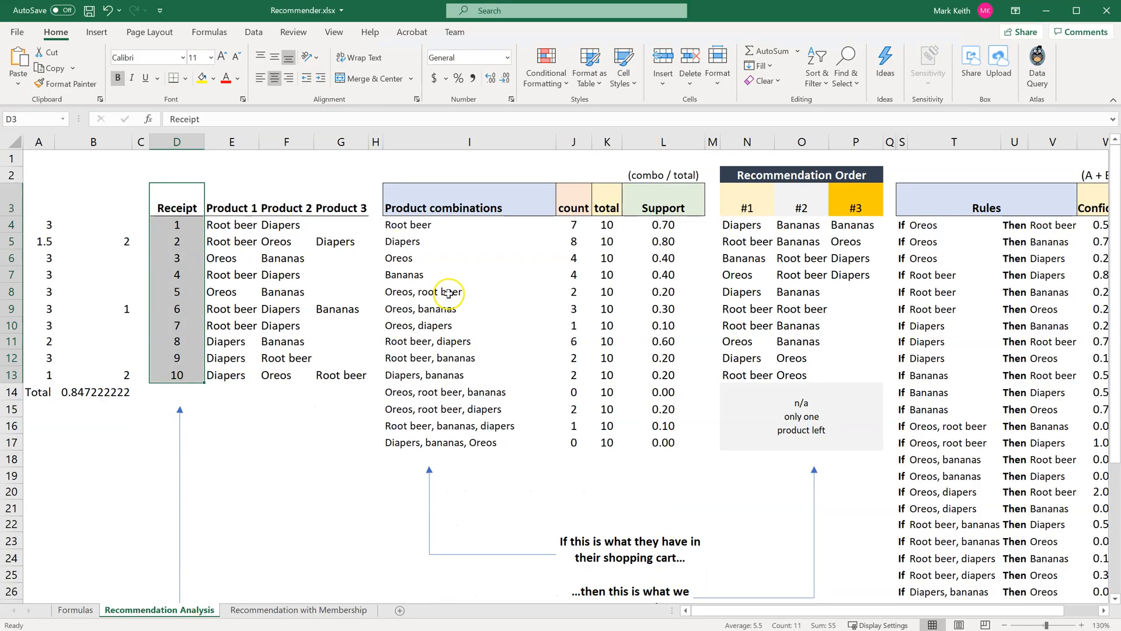
click(342, 346)
click(318, 610)
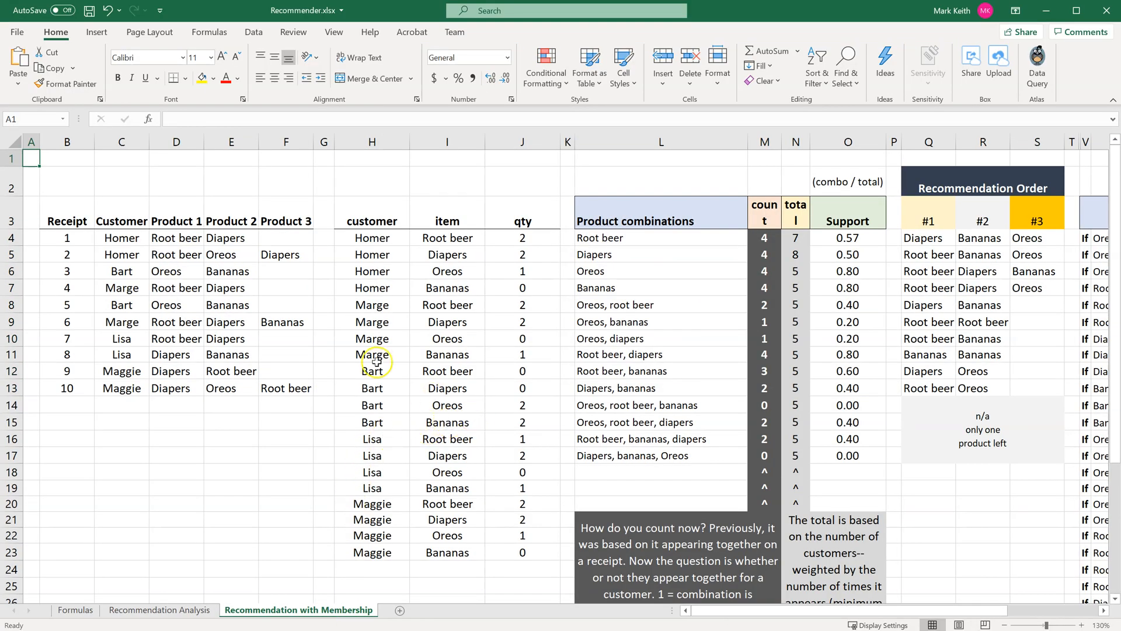
click(229, 434)
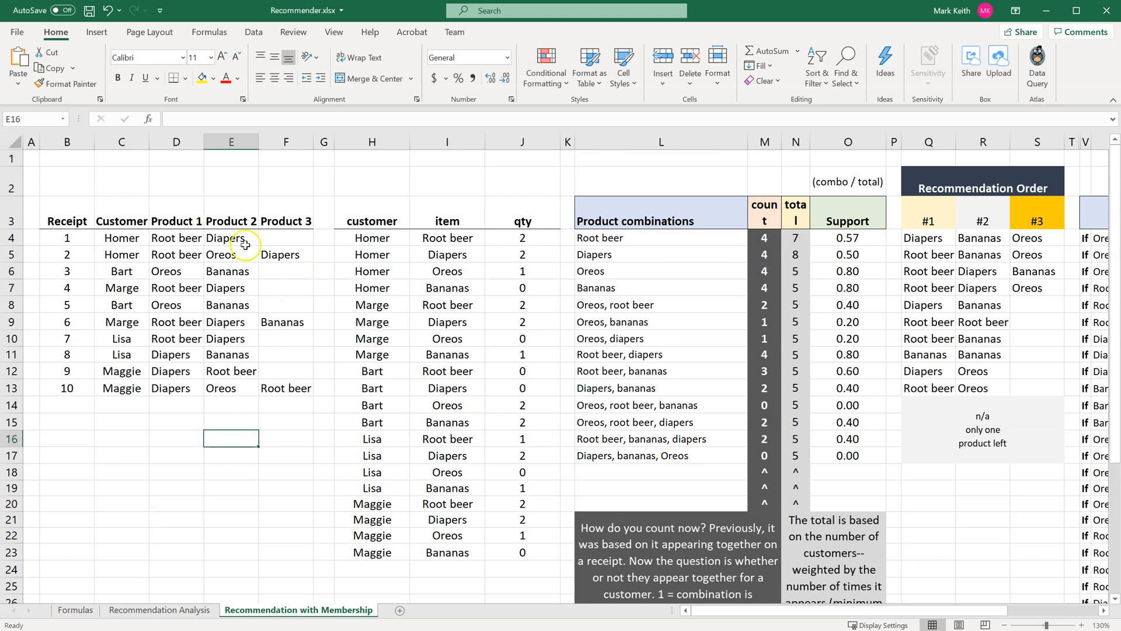
click(334, 32)
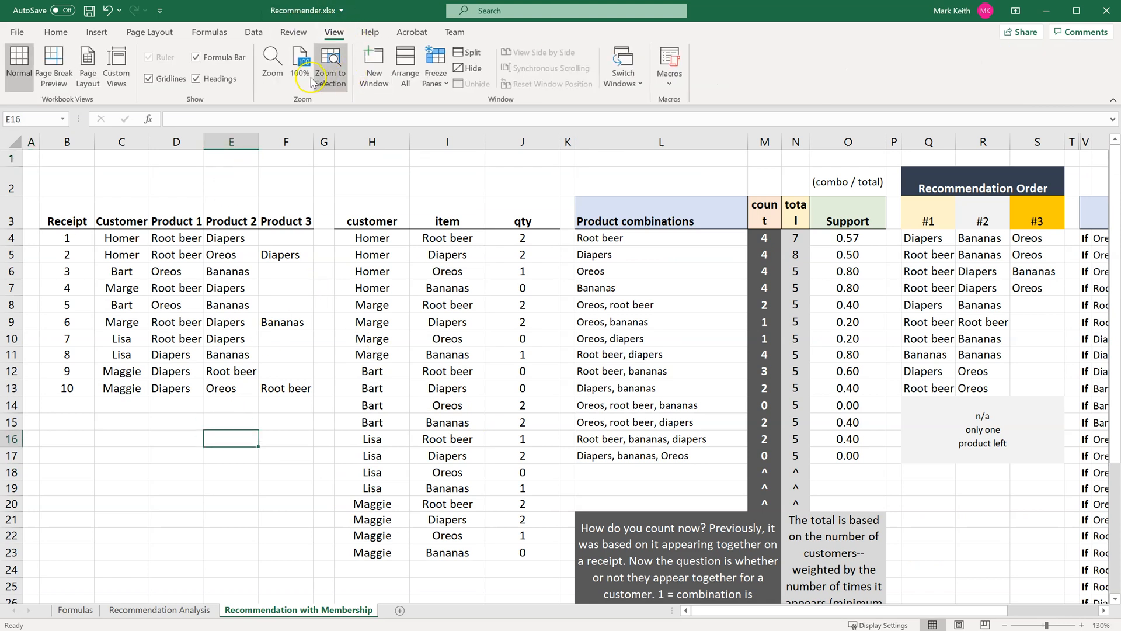
click(150, 79)
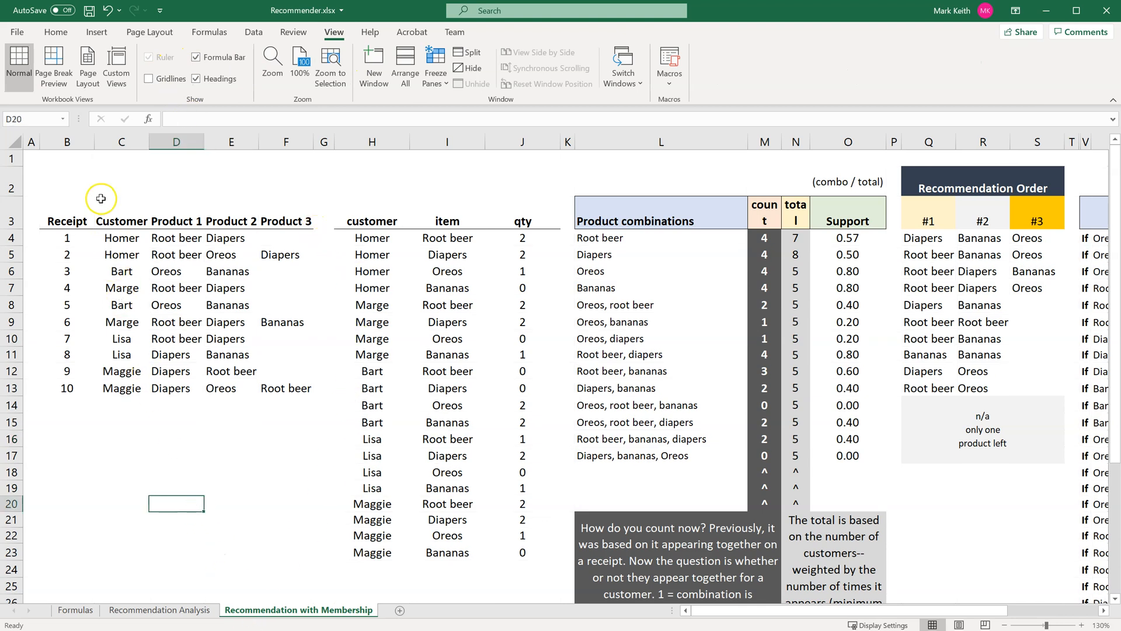
Examine the Customer column in C3:C13 of the receipt table
click(118, 223)
drag(119, 222, 122, 390)
click(150, 437)
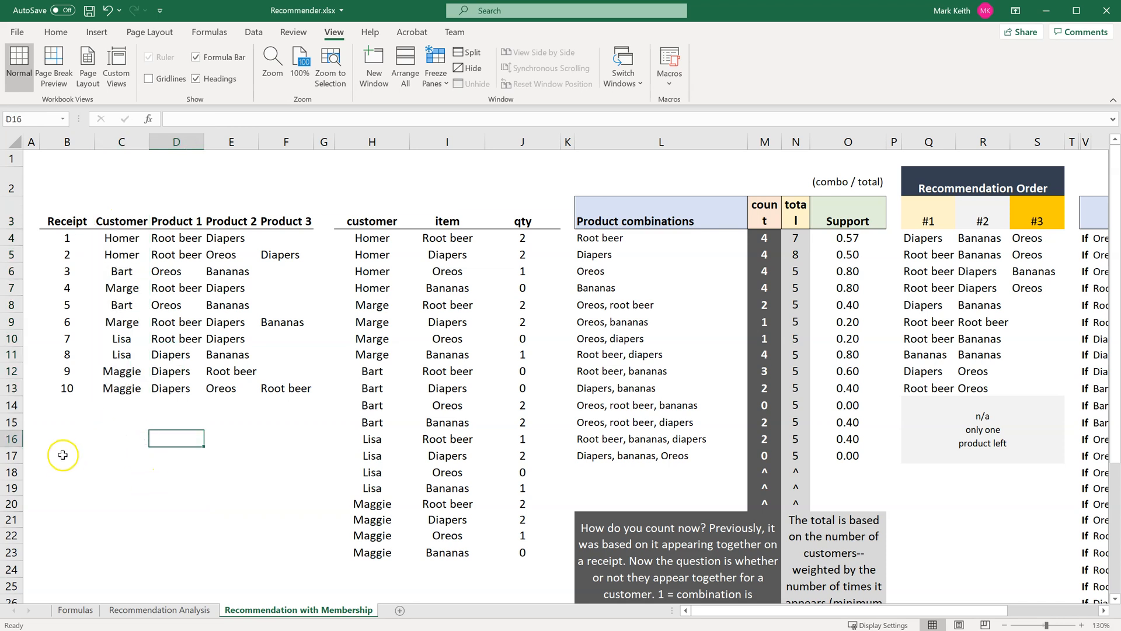
Examine the receipt table and the products bought by the first customer on receipts 1 and 2
drag(70, 234, 292, 257)
click(121, 240)
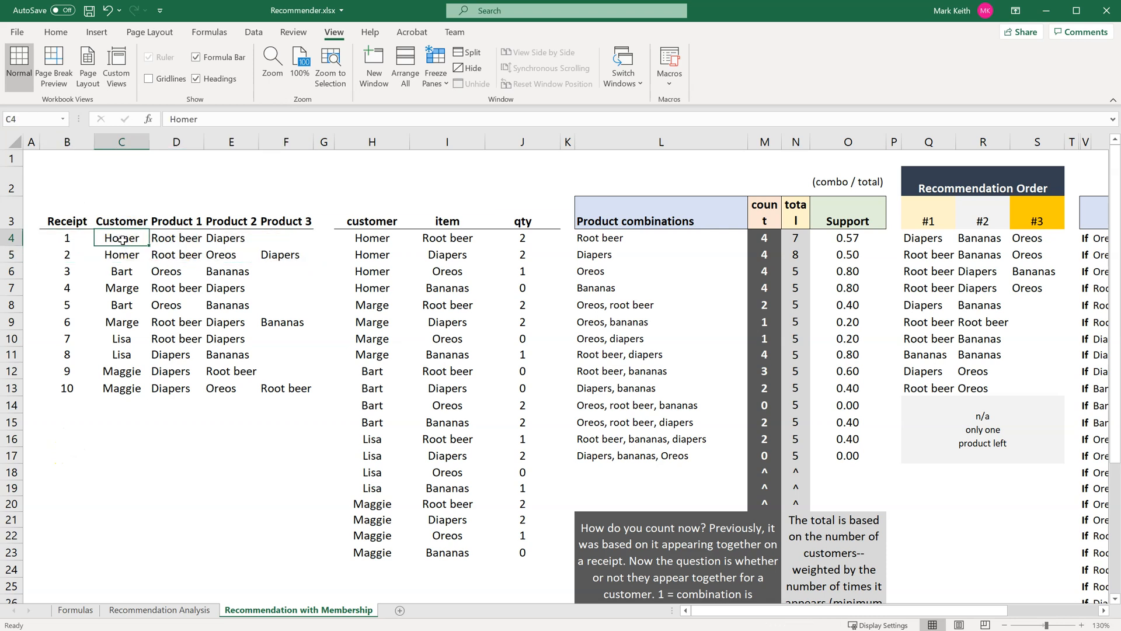
drag(69, 220, 282, 436)
click(260, 503)
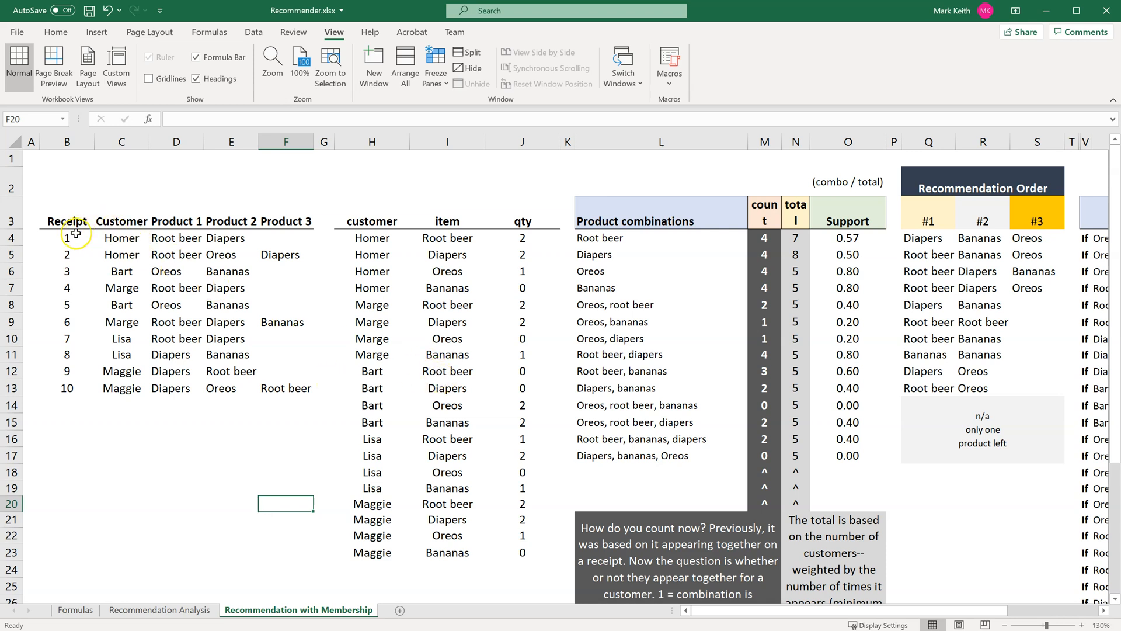
drag(70, 238, 233, 241)
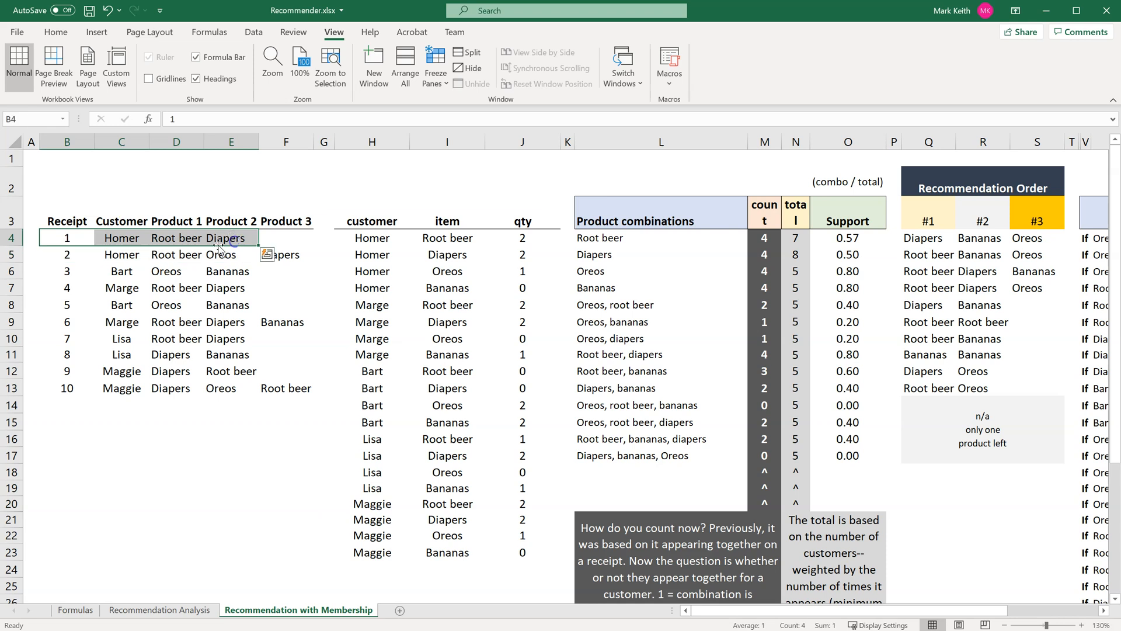
drag(54, 255, 267, 251)
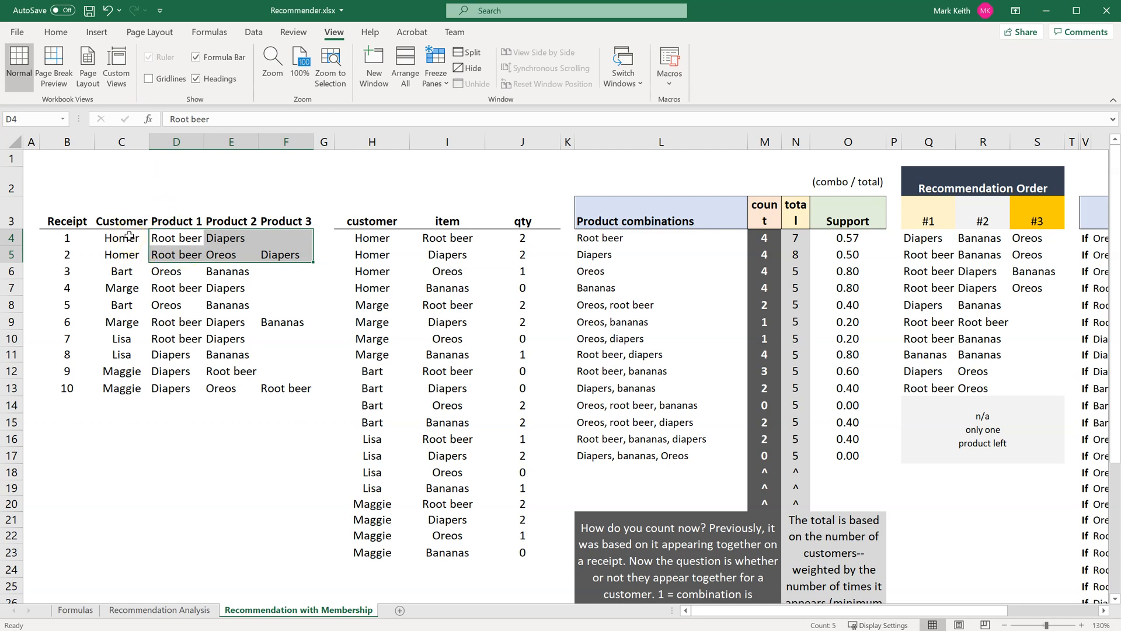
Widen columns M and N so the count and total headers fit on one line, and autofit row 3's height
click(770, 141)
drag(771, 141, 807, 142)
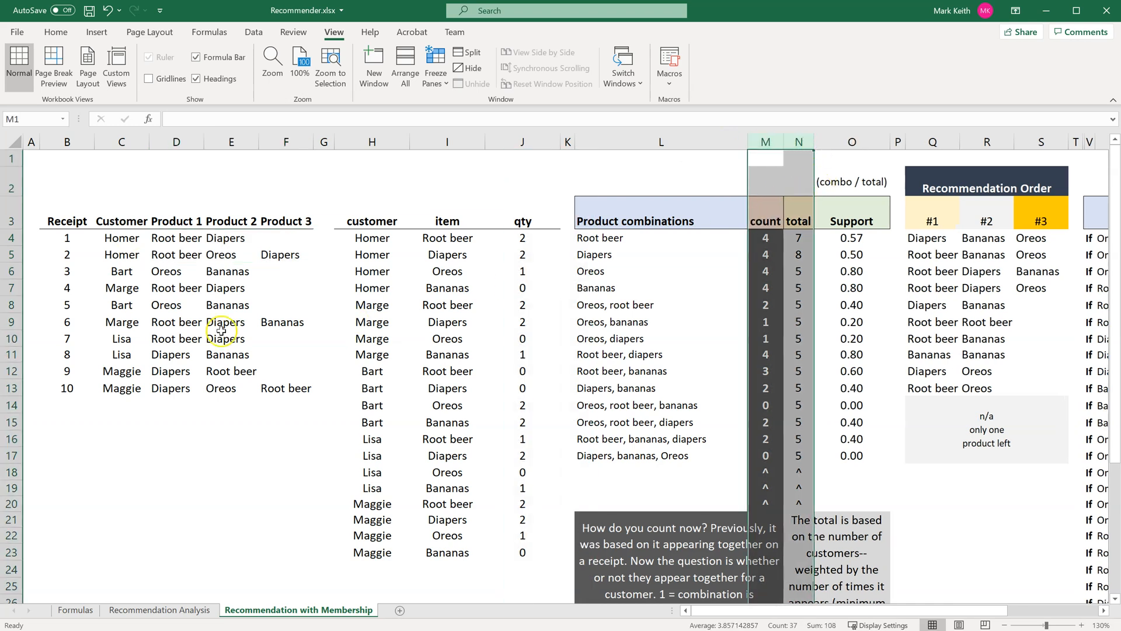
double_click(11, 230)
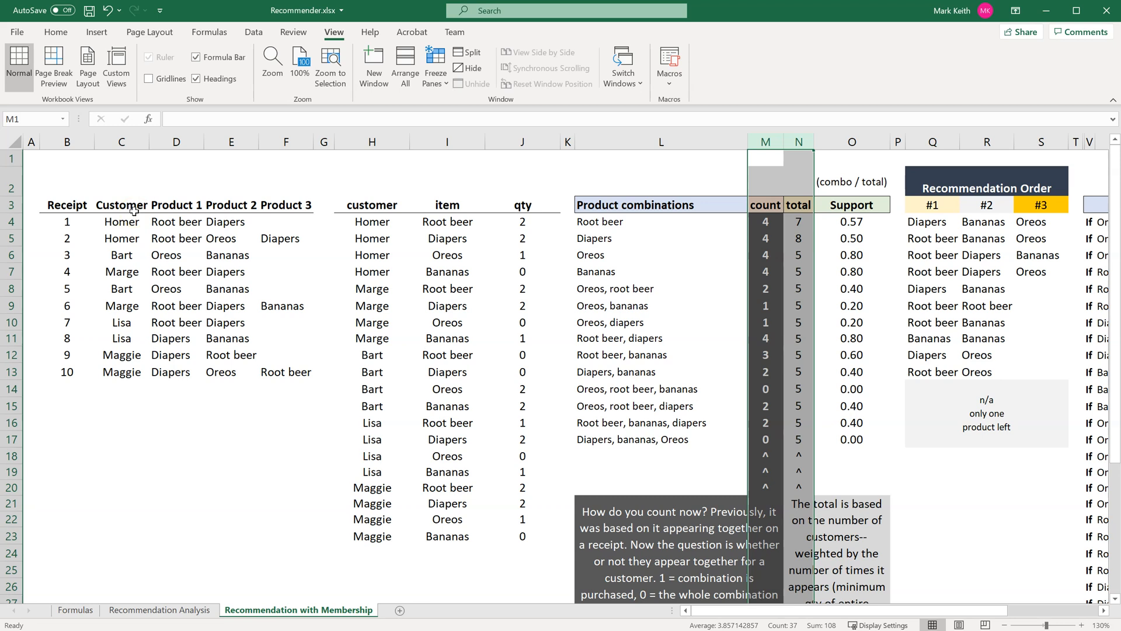
Compare the first customer's receipt rows in C4:F5 with the customer, item and qty table in H3:J23
drag(122, 220, 299, 246)
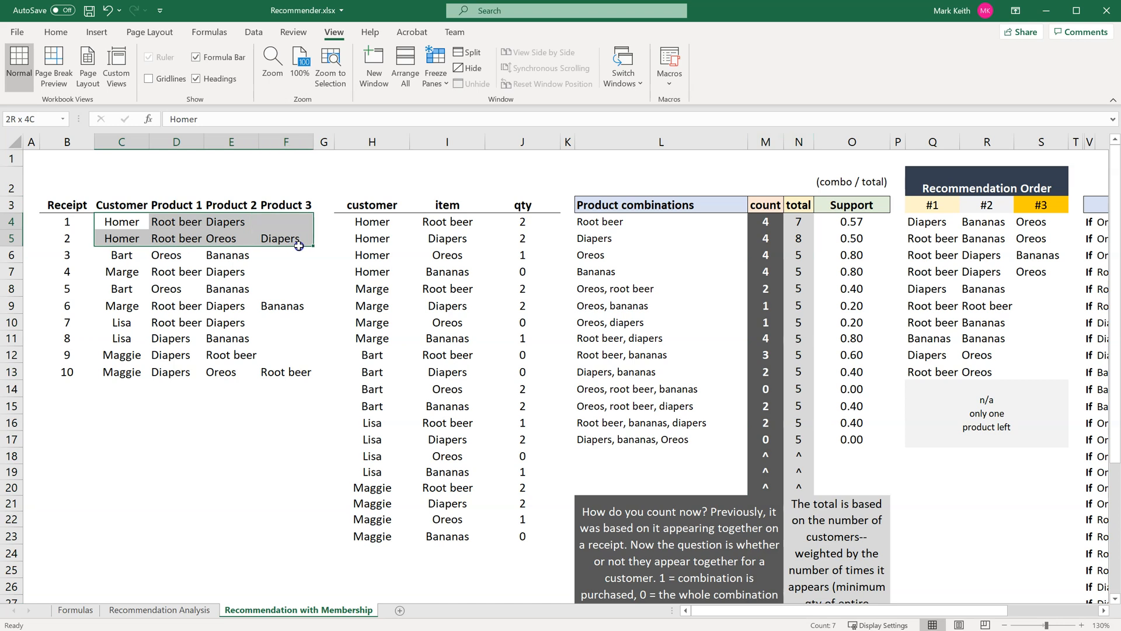
drag(299, 246, 299, 246)
drag(718, 616, 749, 616)
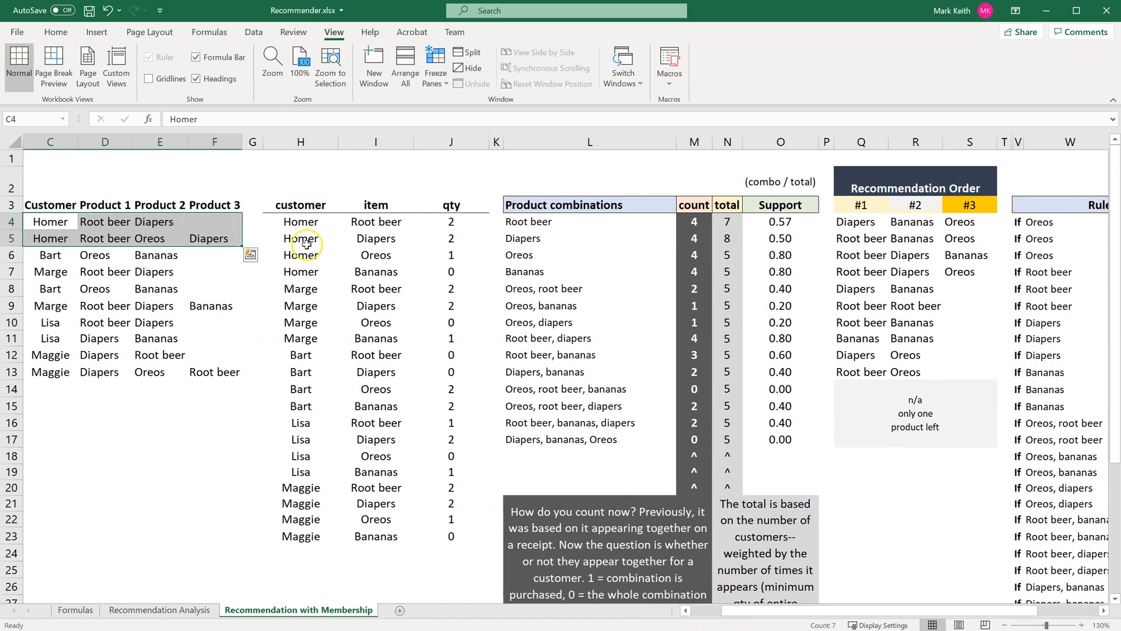
drag(306, 206, 447, 538)
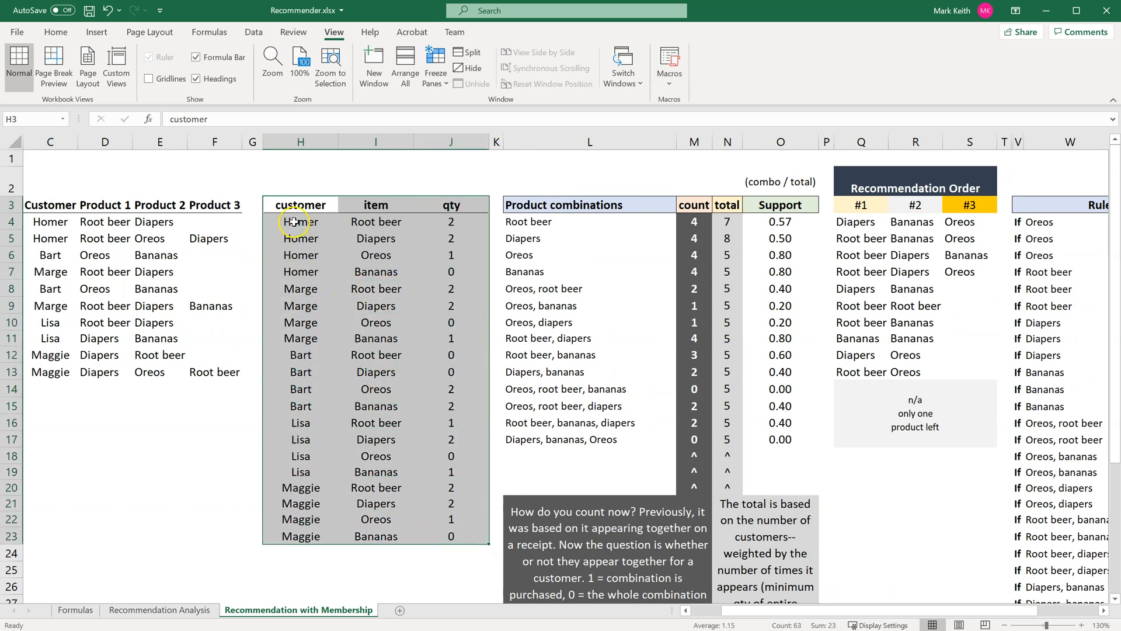
click(293, 222)
drag(292, 204, 432, 537)
Examine the first customer's item rows in H4:J7, including the COUNTIFS quantity formula for Root beer in J4
click(303, 222)
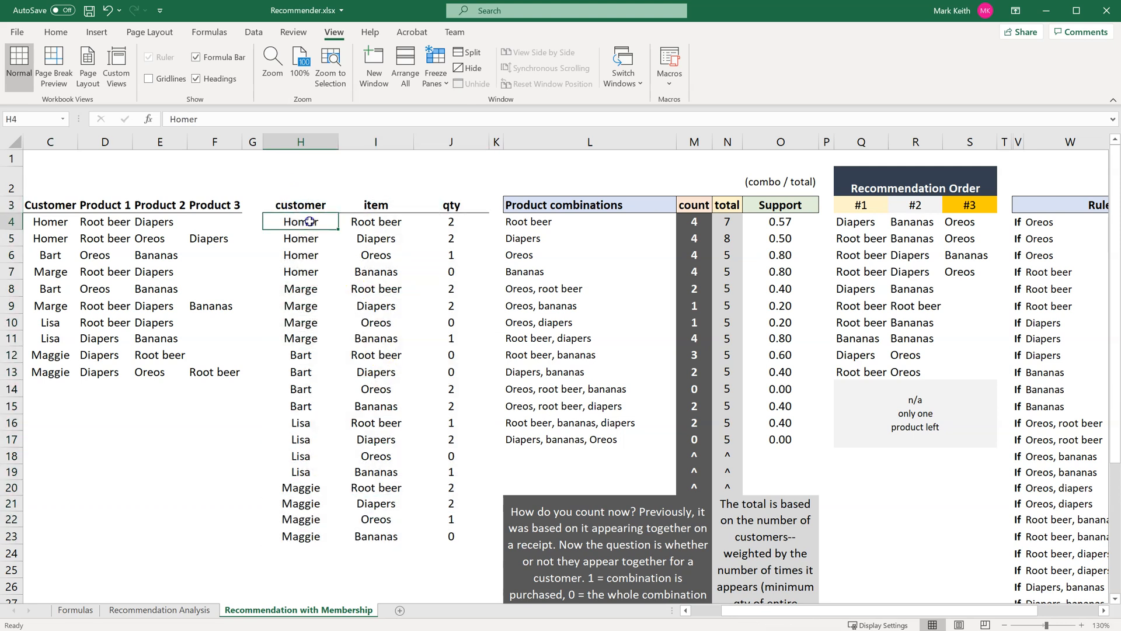
click(398, 219)
click(453, 226)
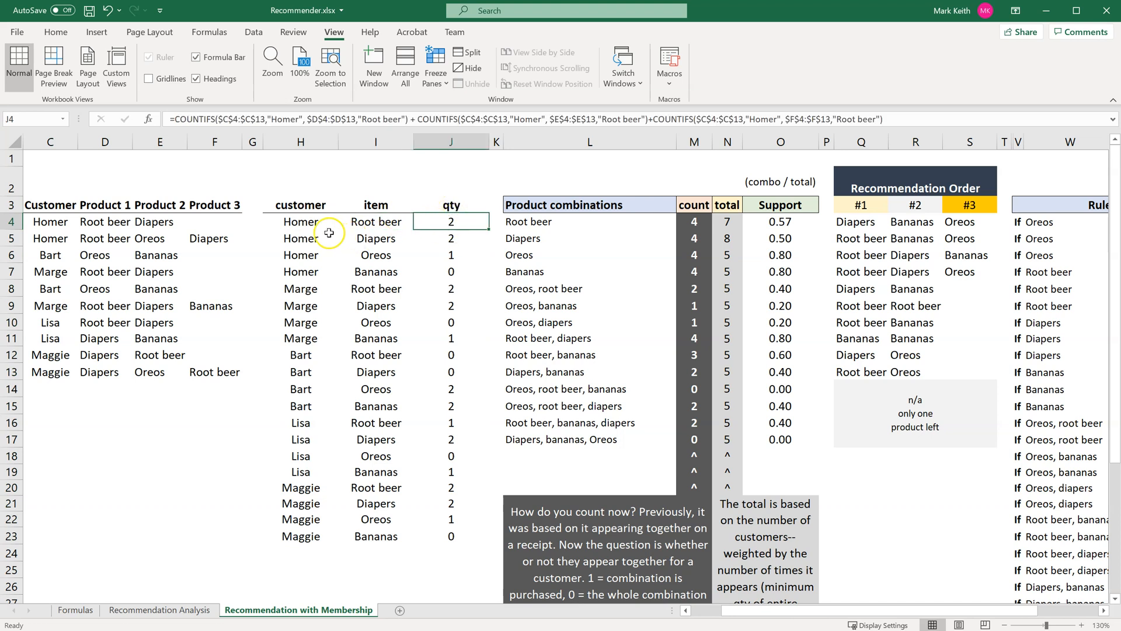
drag(297, 221, 428, 269)
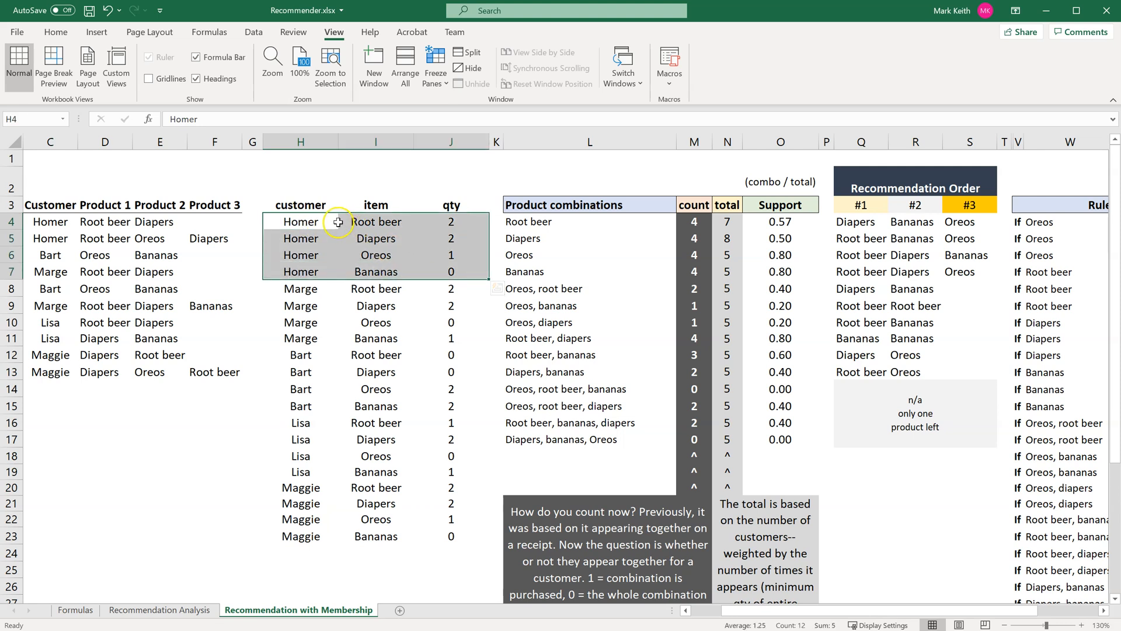
click(313, 221)
click(455, 222)
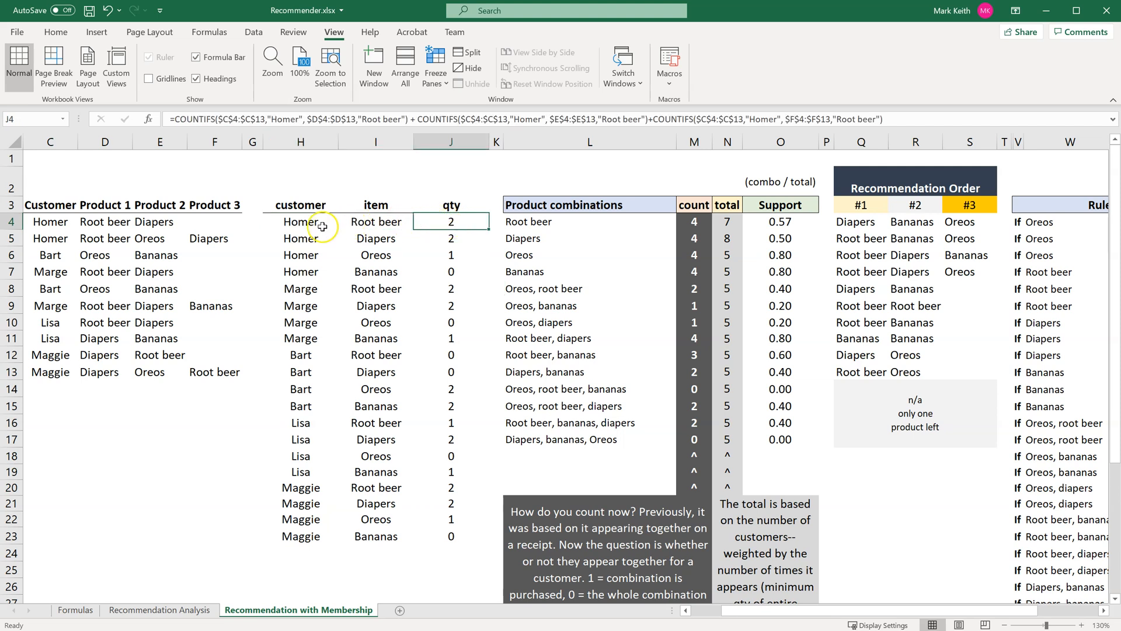
drag(317, 221, 428, 227)
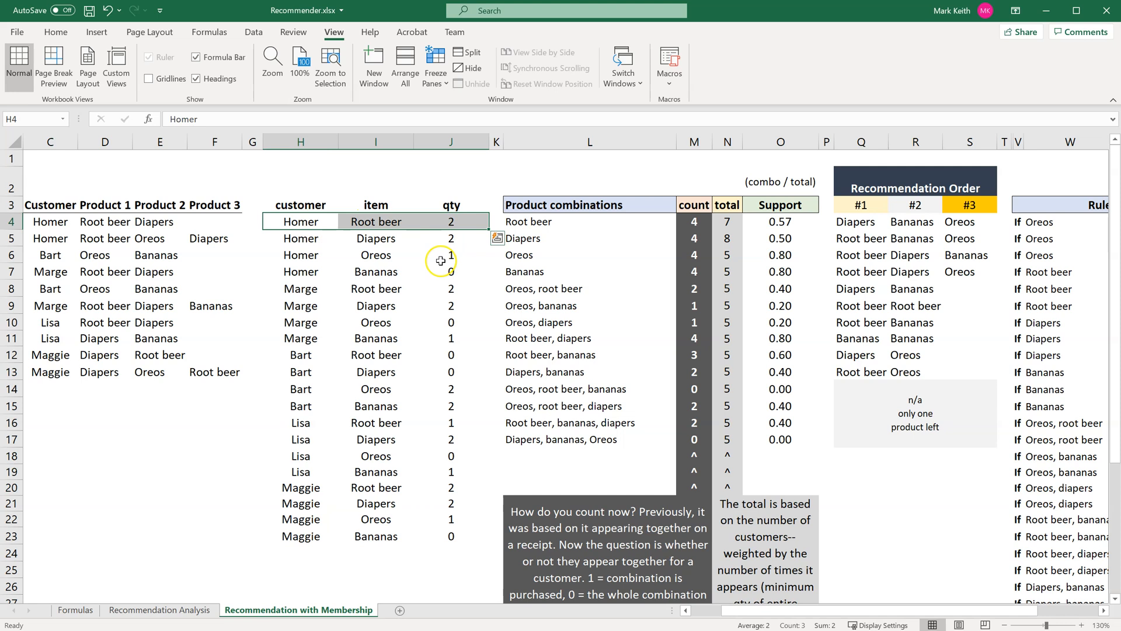
Examine the first customer's Bananas row in H7:J7 against the rest of the customer-item table in H4:J23
click(320, 272)
drag(320, 272, 439, 271)
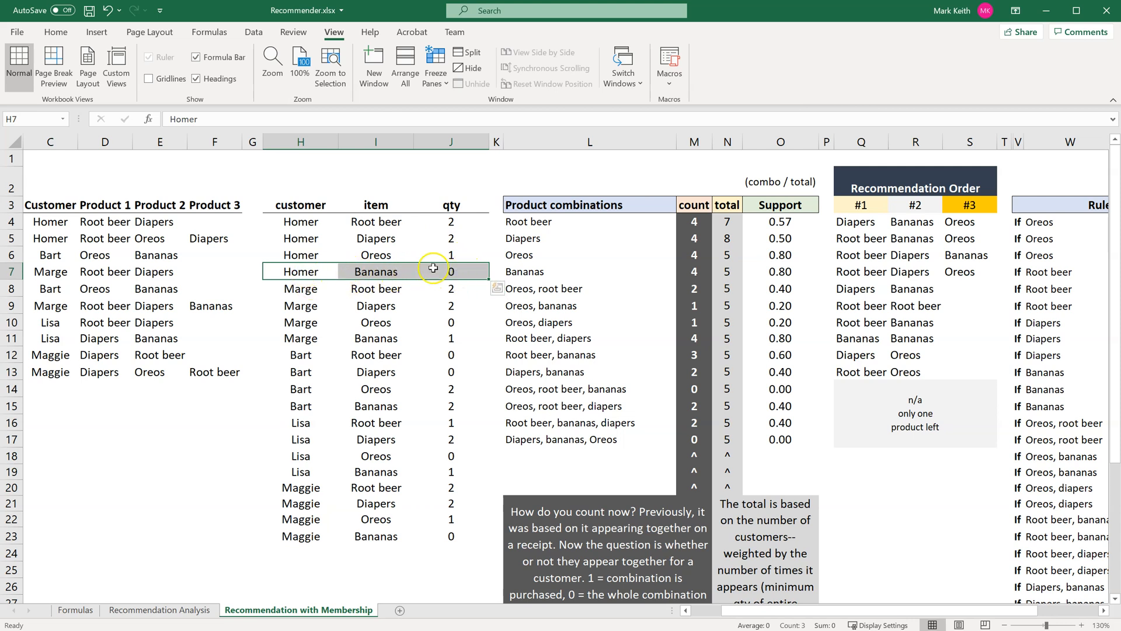
drag(462, 271, 321, 275)
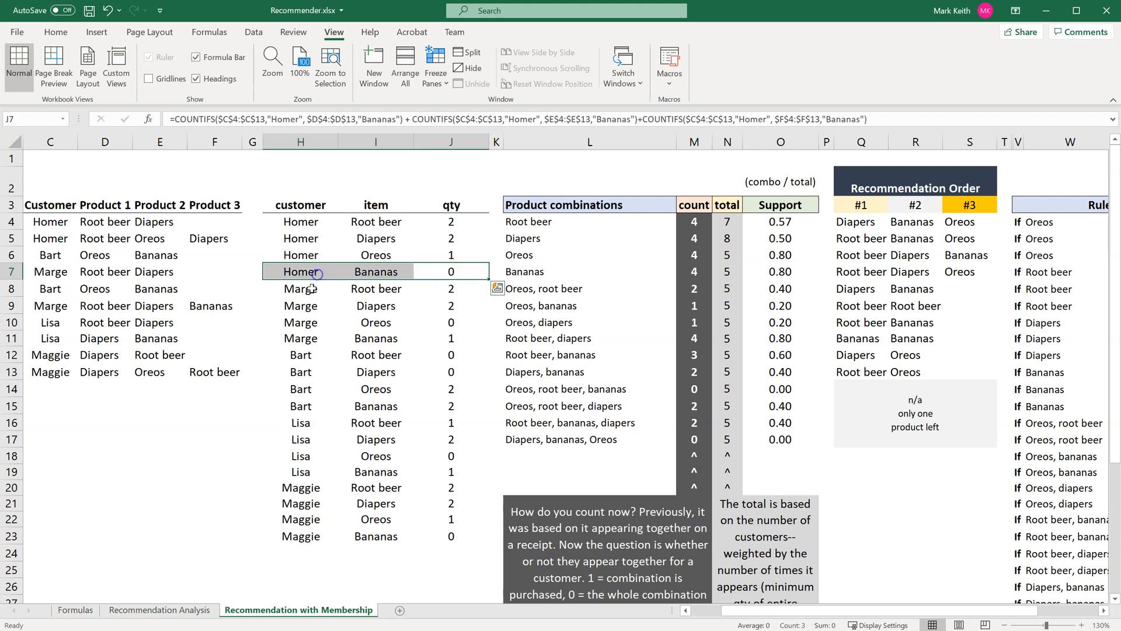
drag(288, 217, 469, 534)
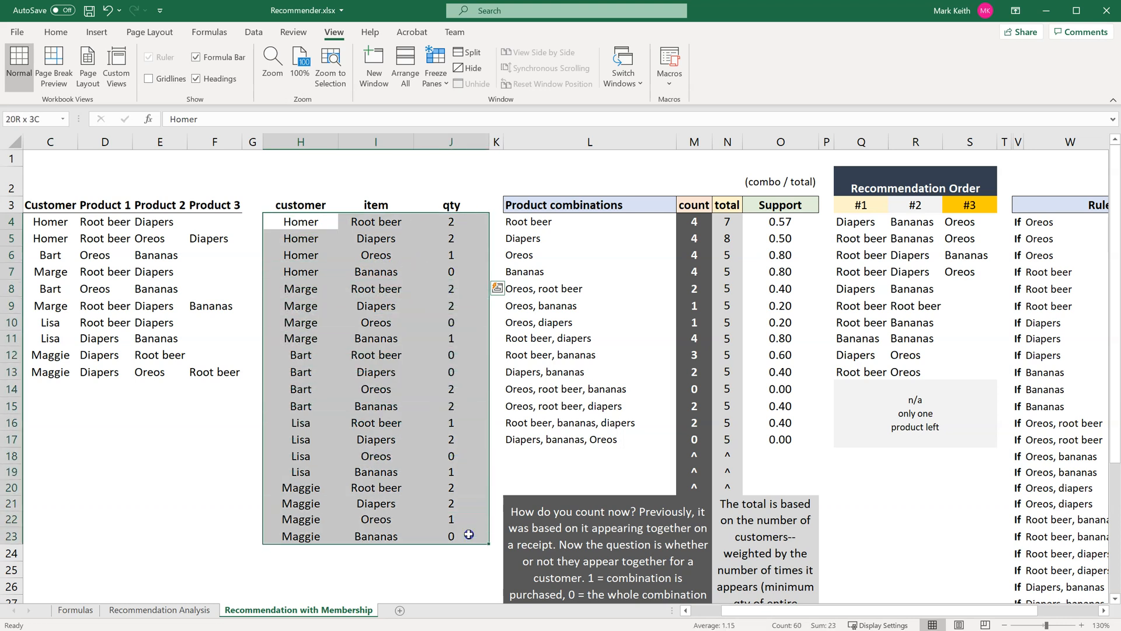
click(440, 284)
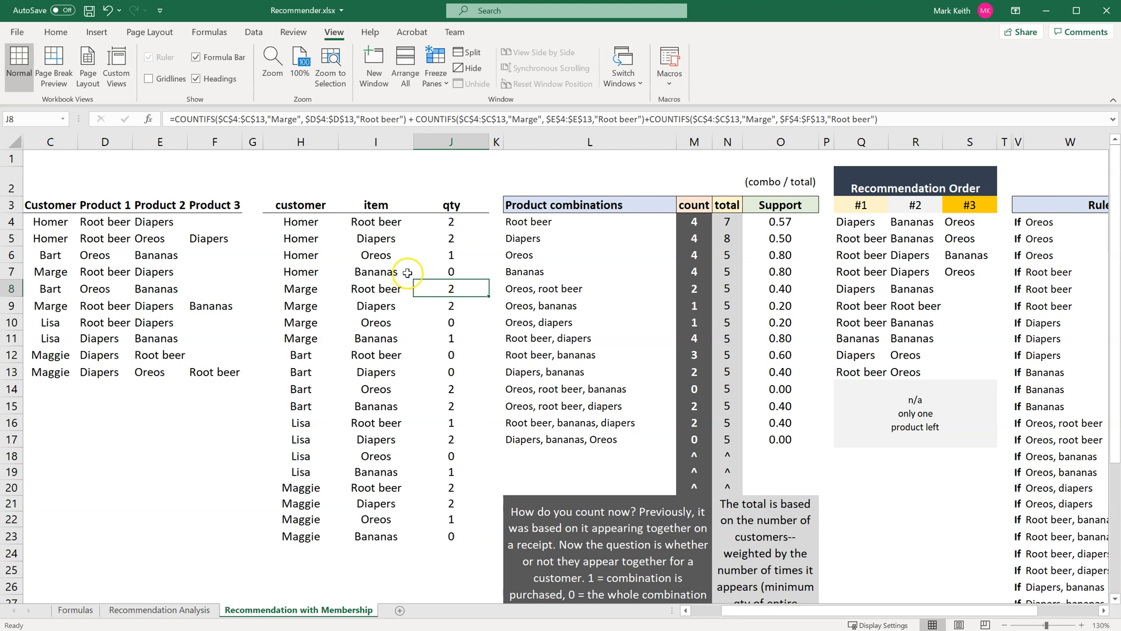
drag(301, 272, 451, 270)
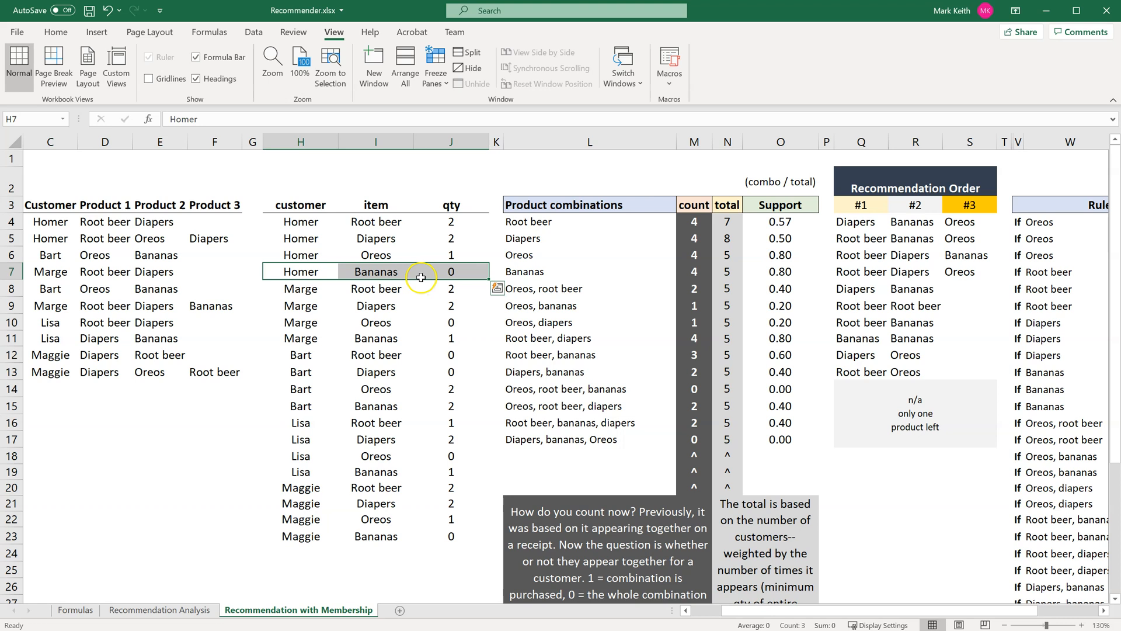
drag(448, 272, 297, 275)
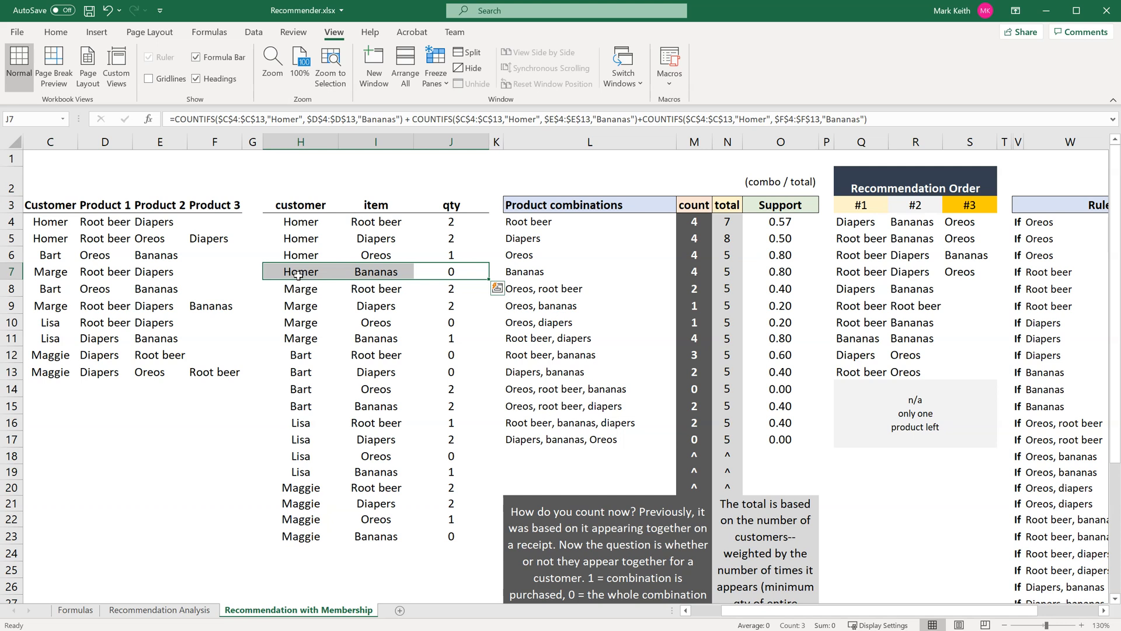
Highlight all customer, item and qty records in H4:J23
key(Up)
key(Up)
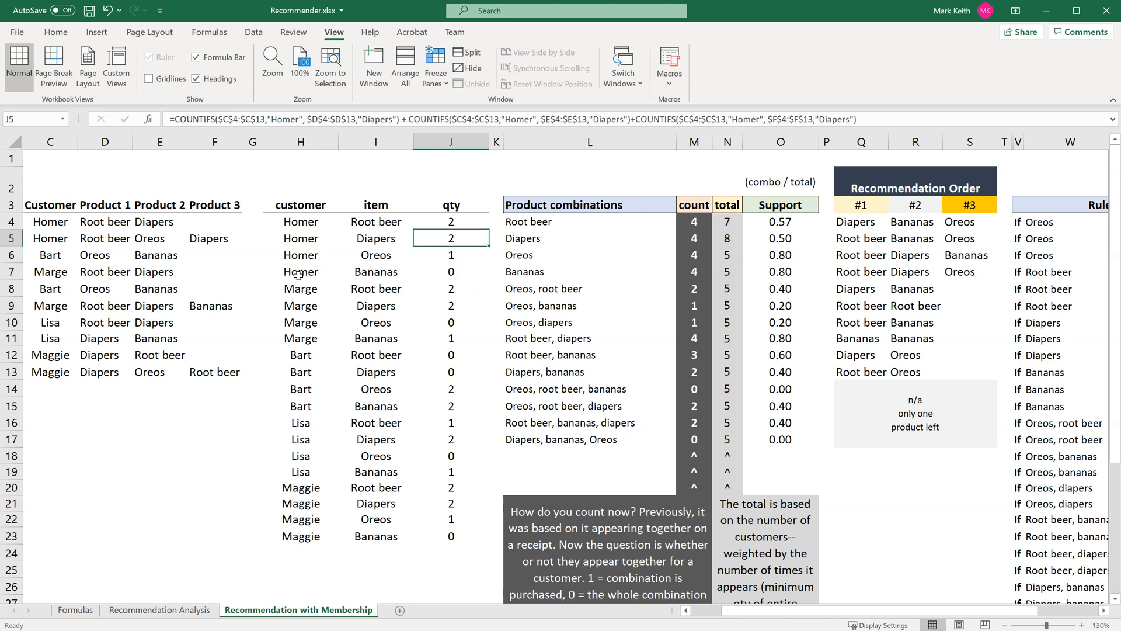
key(Up)
key(Left)
key(Left)
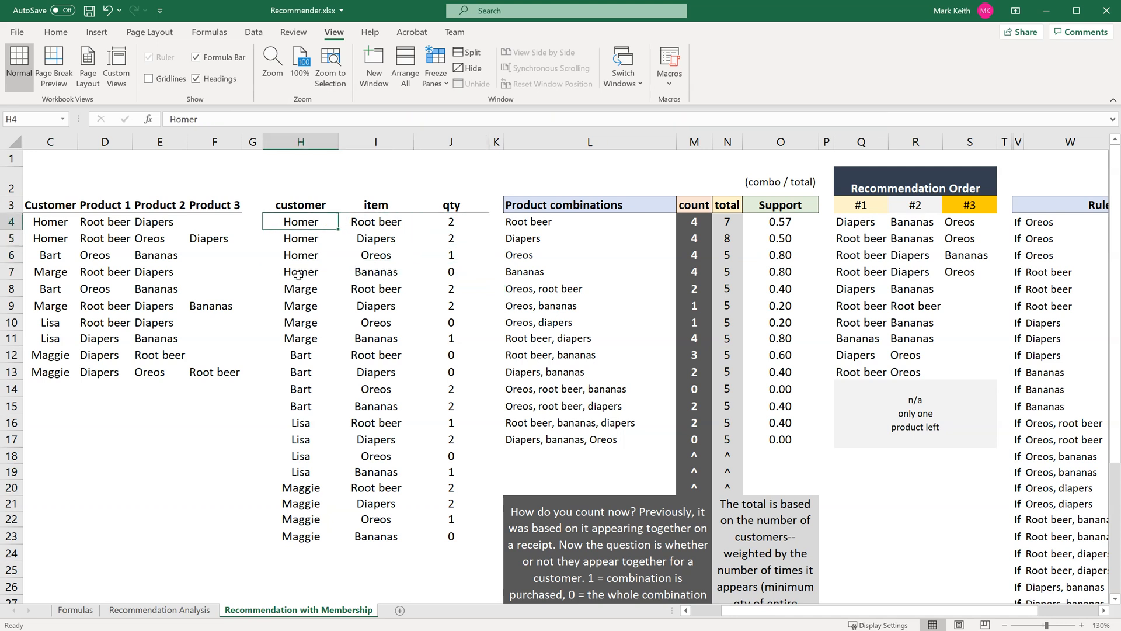
key(shift+Right)
key(shift+Right)
key(ctrl+shift+Down)
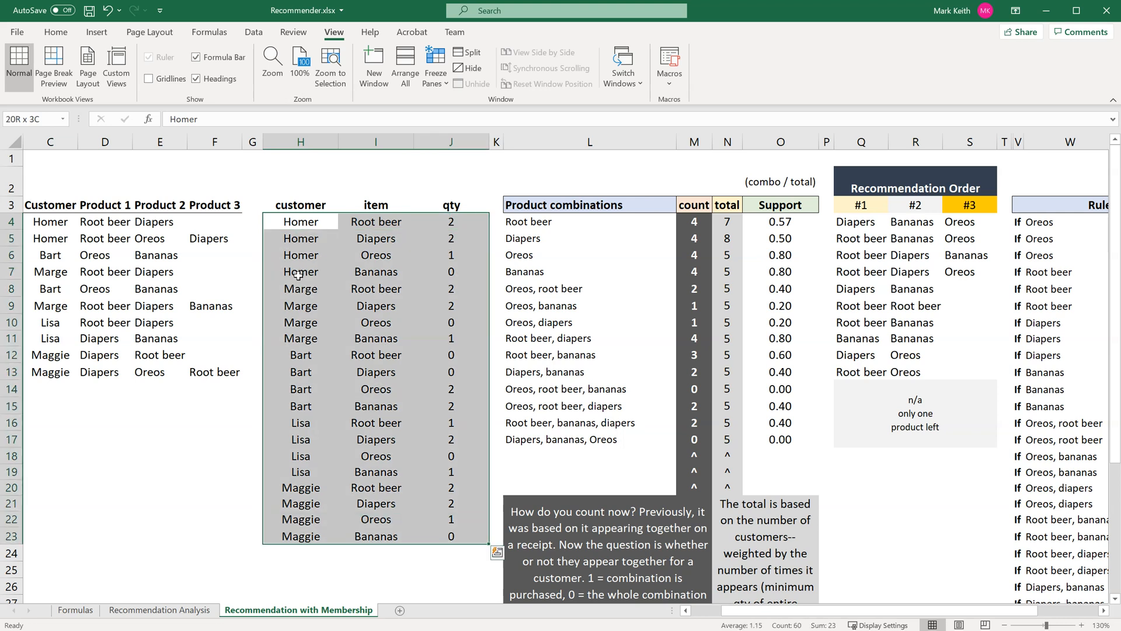
Inspect the count cells for the single-product combinations Root beer, Diapers, Oreos and Bananas in M4:M7
key(Right)
key(Right)
key(Right)
key(Right)
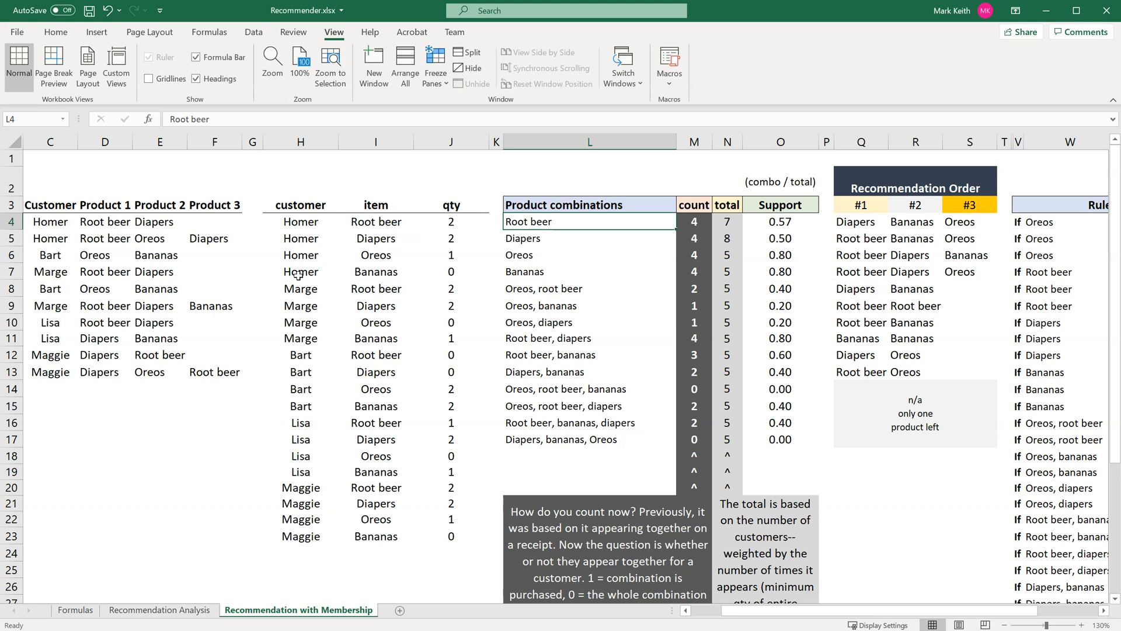
drag(784, 618, 829, 620)
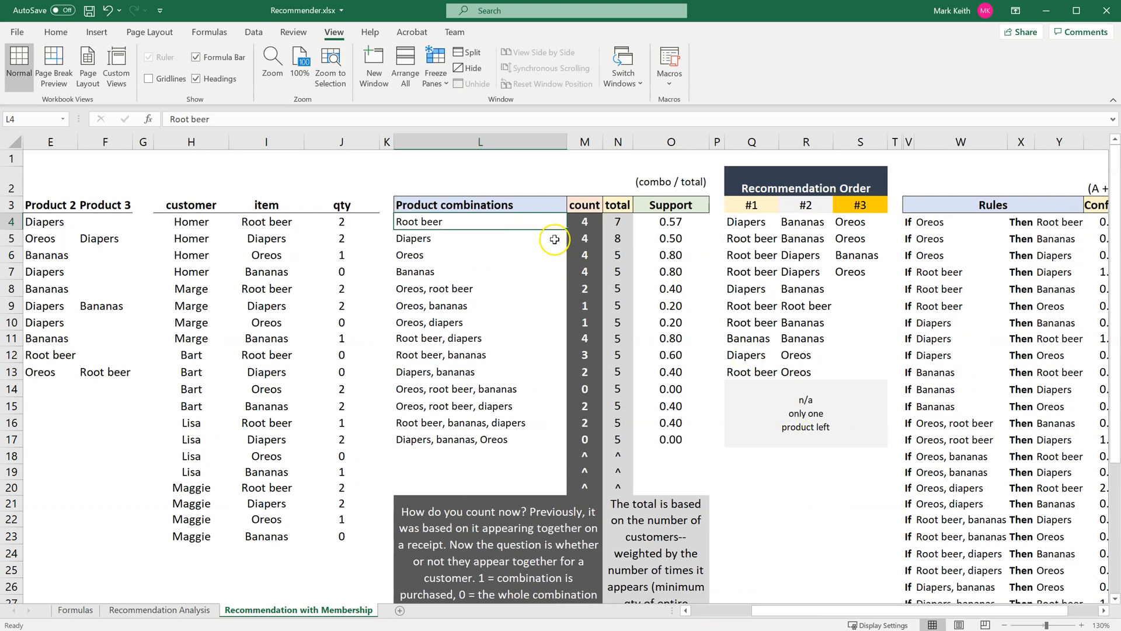
click(591, 221)
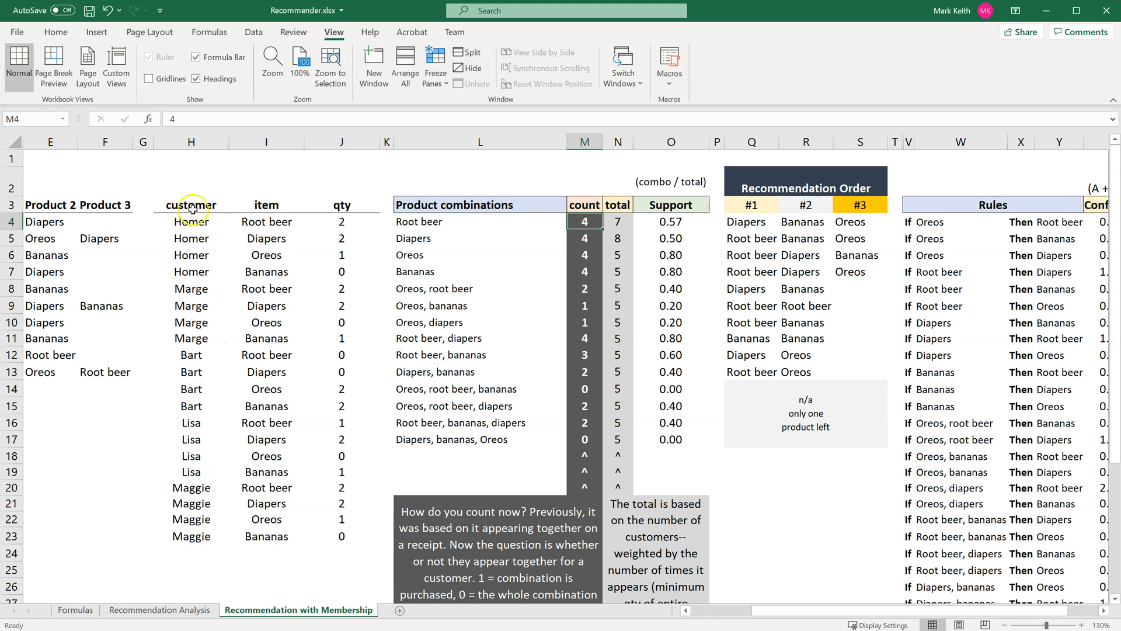
click(582, 240)
click(578, 254)
click(582, 272)
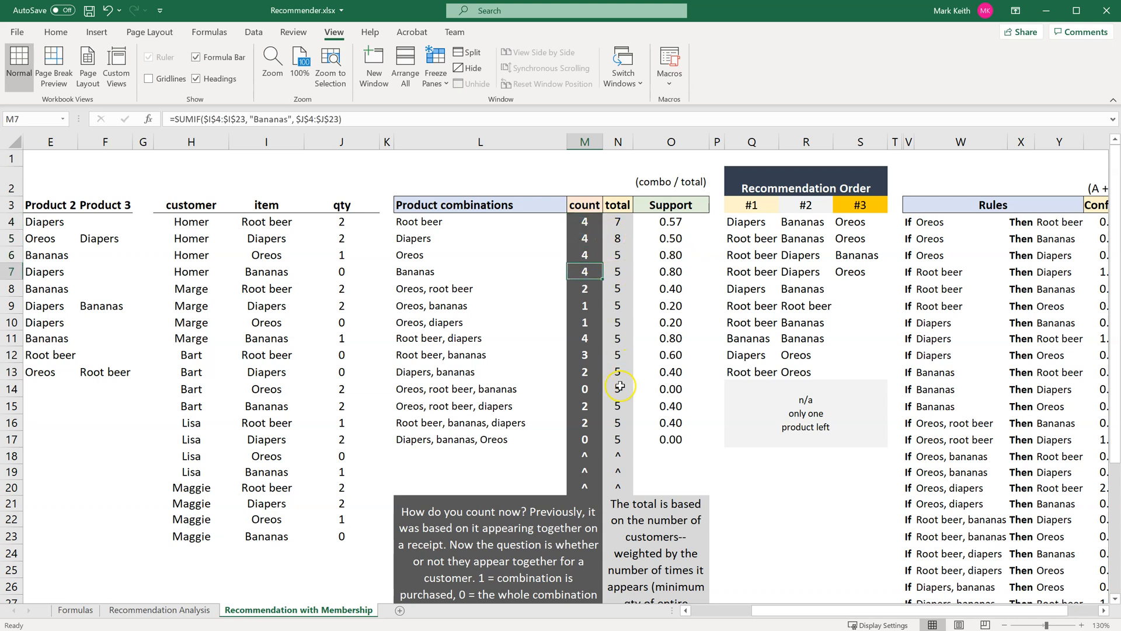
Check the total values in column N from row 4 down through the two-product combinations
click(610, 221)
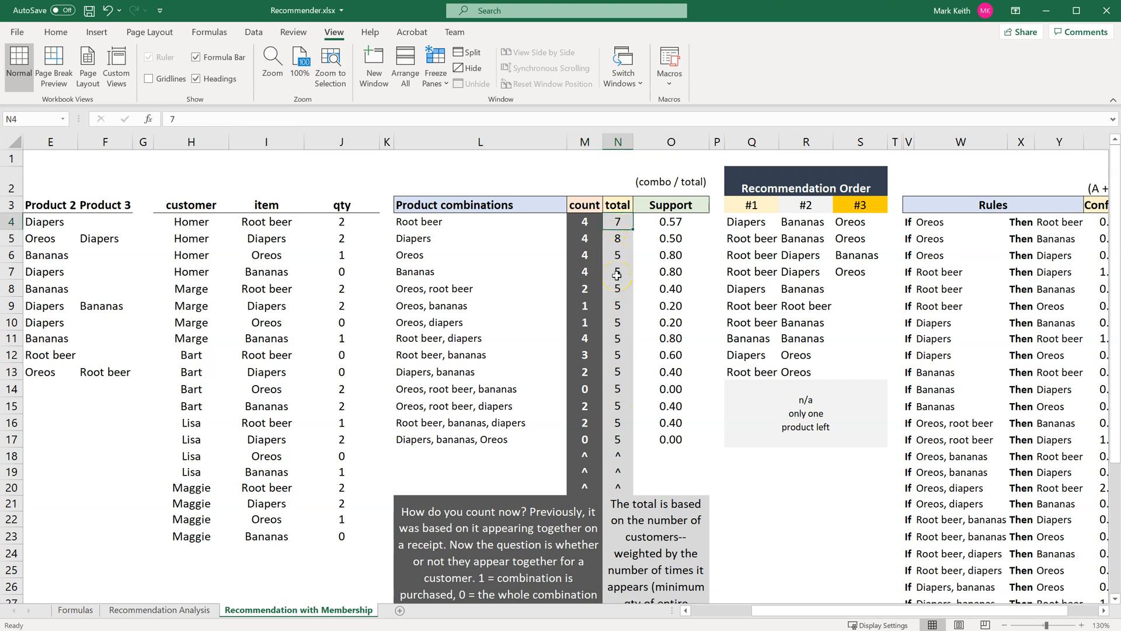
key(Down)
key(Down)
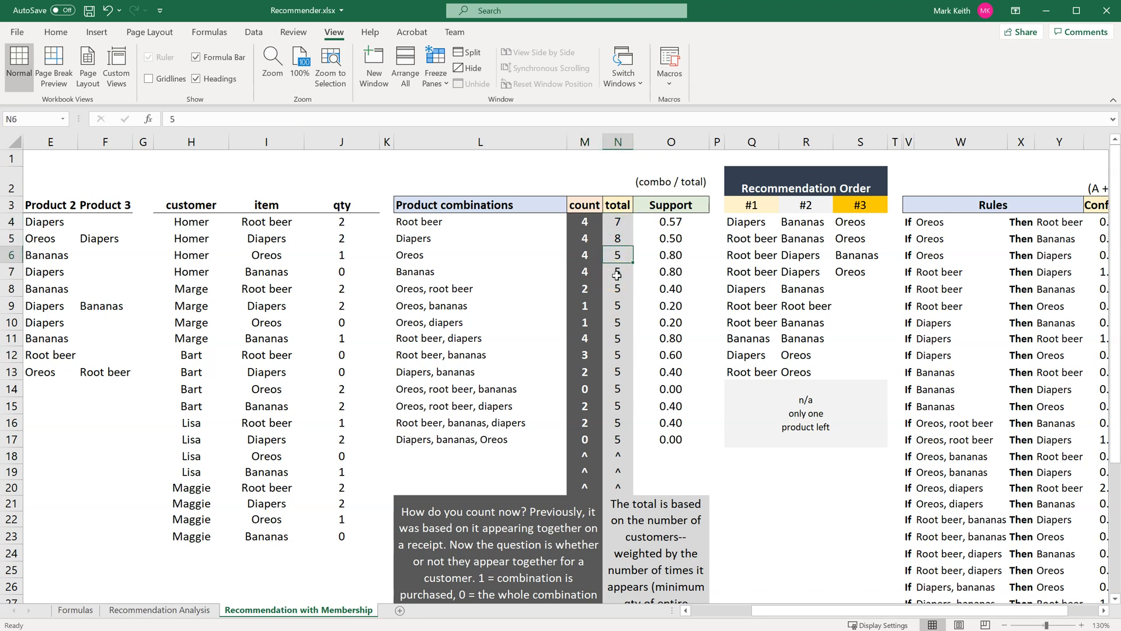
key(Down)
key(Down)
key(Down)
key(Down)
key(Down)
key(Down)
key(Up)
key(Up)
key(Up)
key(Up)
key(Up)
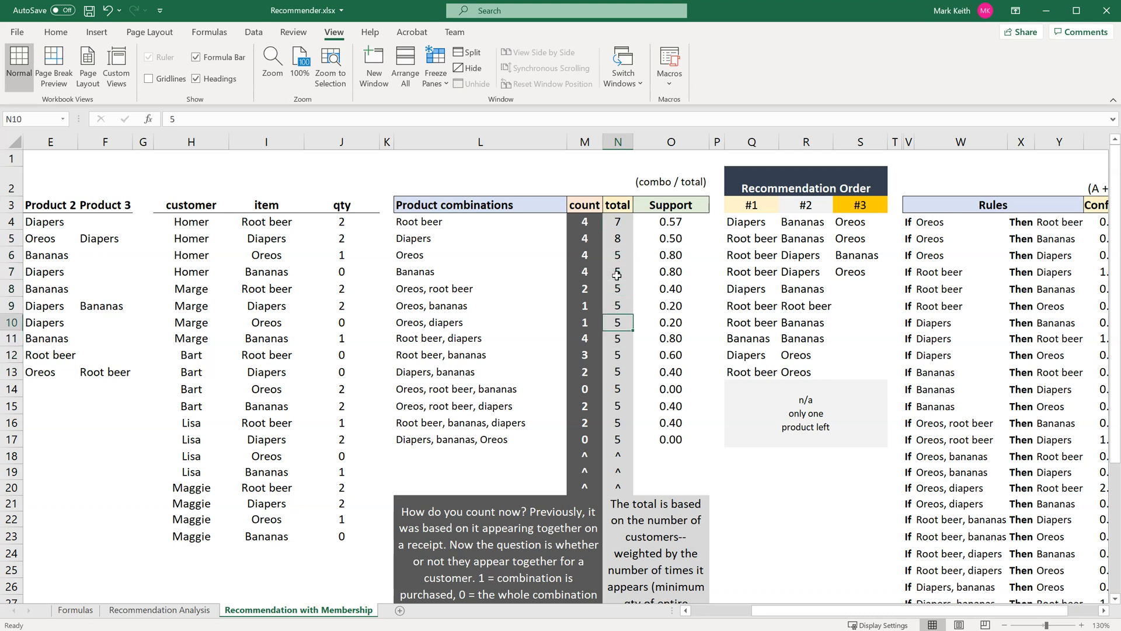
key(Up)
key(Up)
key(Up)
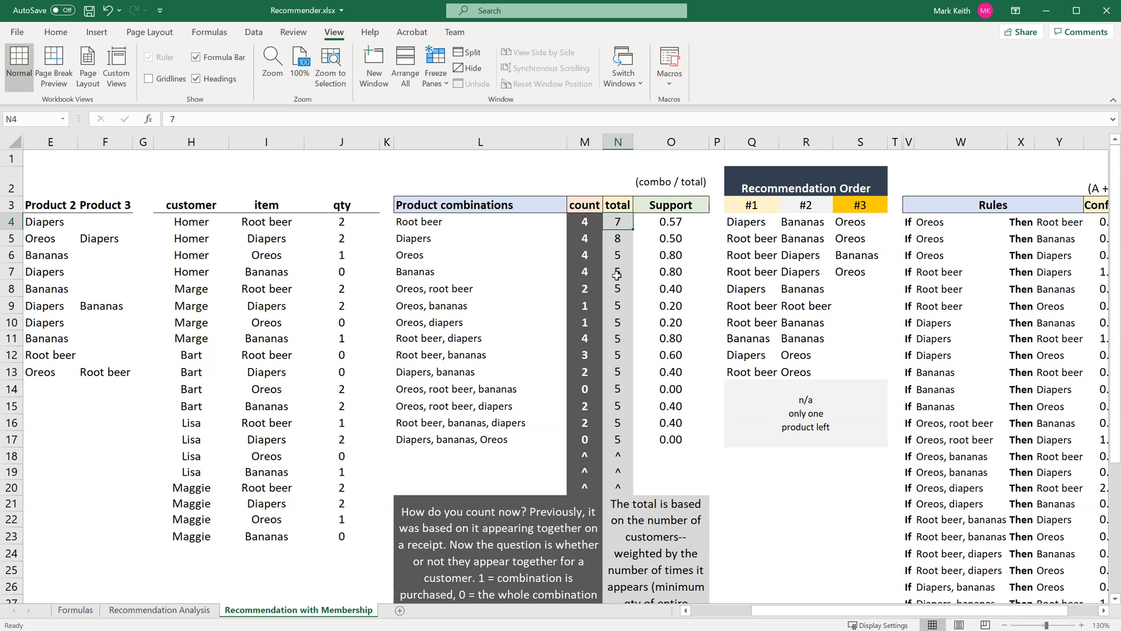
Set the totals for Root beer in N4 and Diapers in N5 to 5
key(Down)
text(5)
key(Up)
text(5)
key(Down)
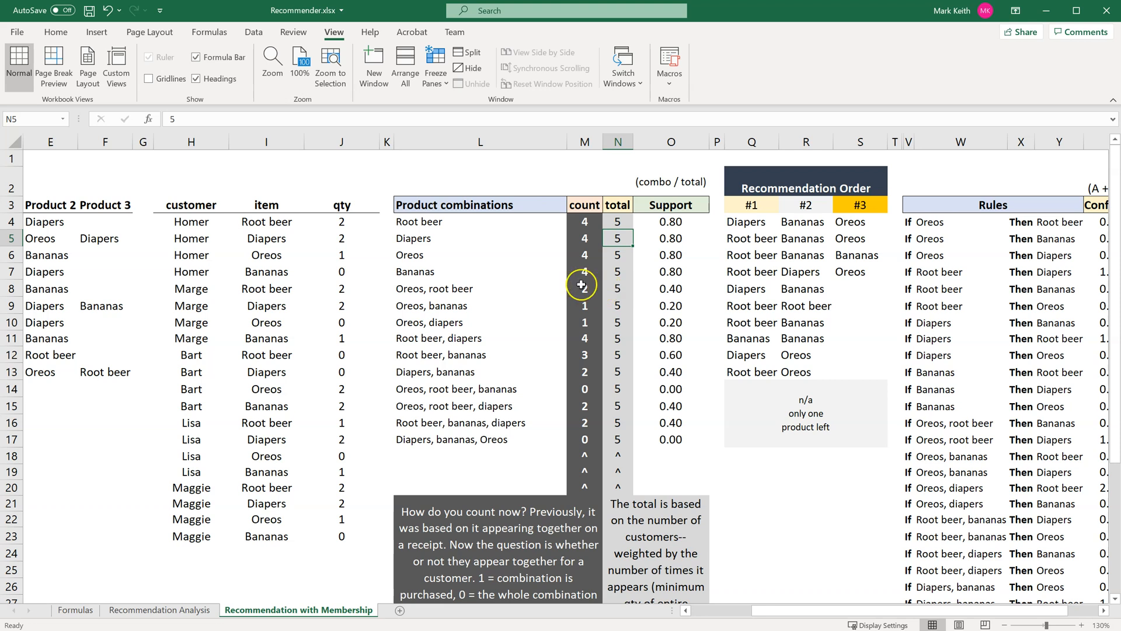
Review the product combinations in L4:L17, their totals in N4:N17 and the support formula in O8
drag(420, 222, 469, 437)
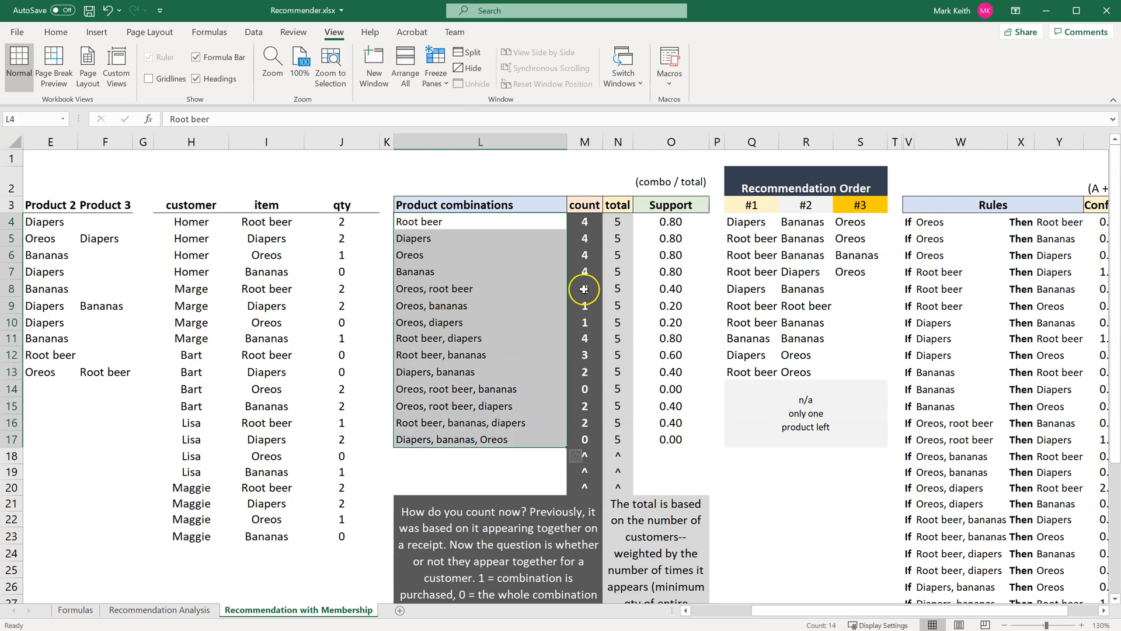
drag(623, 292, 624, 443)
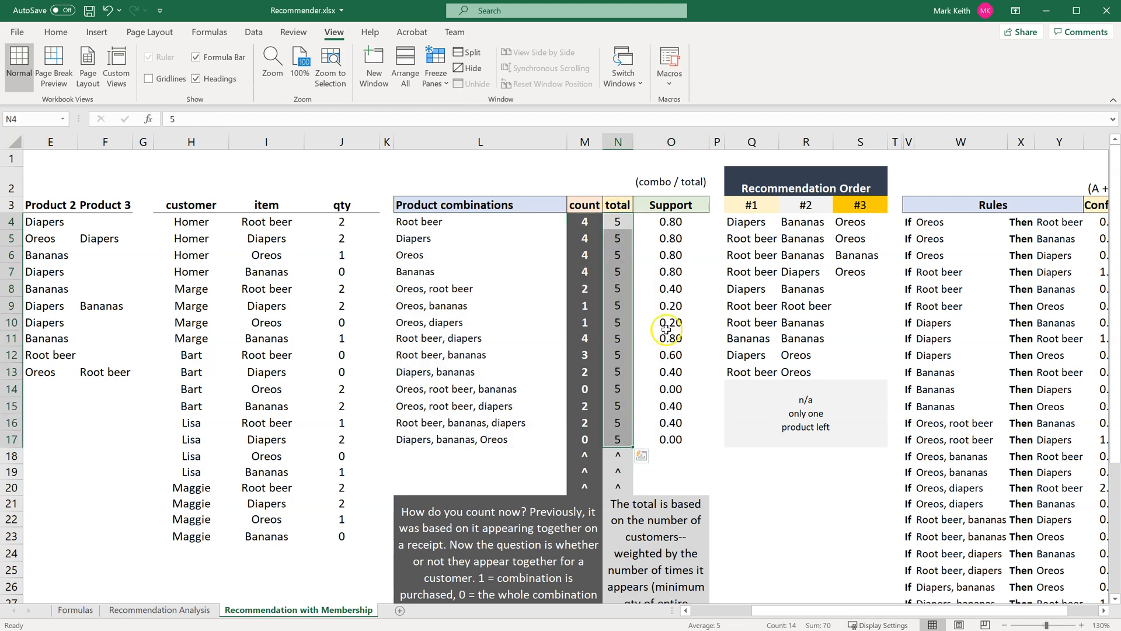
click(669, 287)
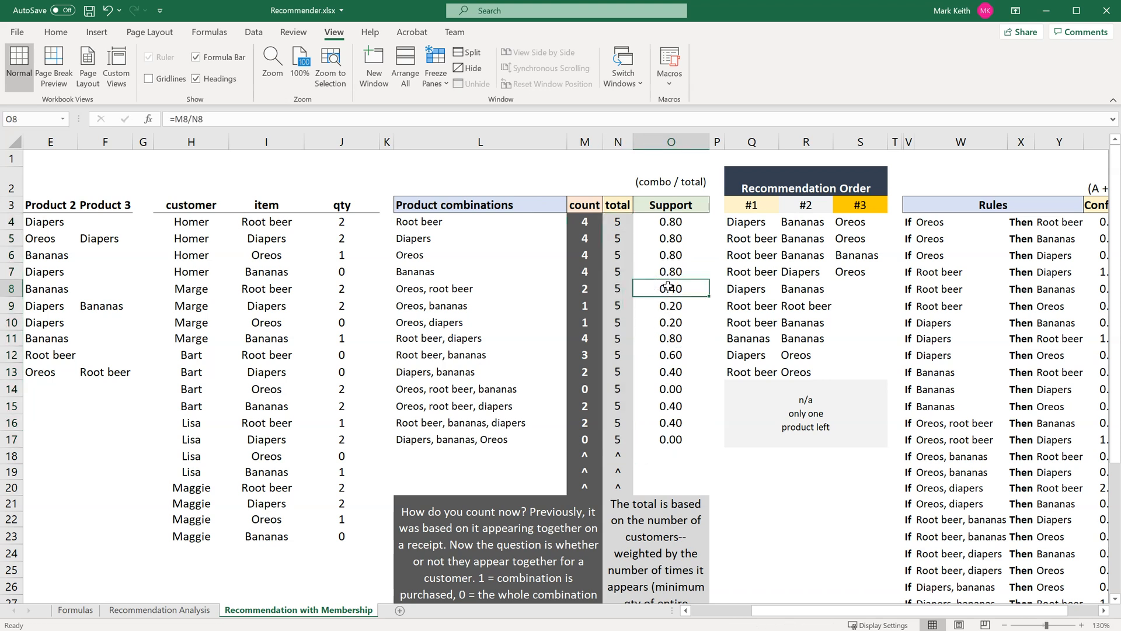
Inspect the confidence formula in Z8 and the lift formula in AA5 of the Rules table
key(Right)
key(Right)
key(Right)
key(Right)
key(Right)
key(Right)
key(Right)
key(Right)
key(Right)
key(Right)
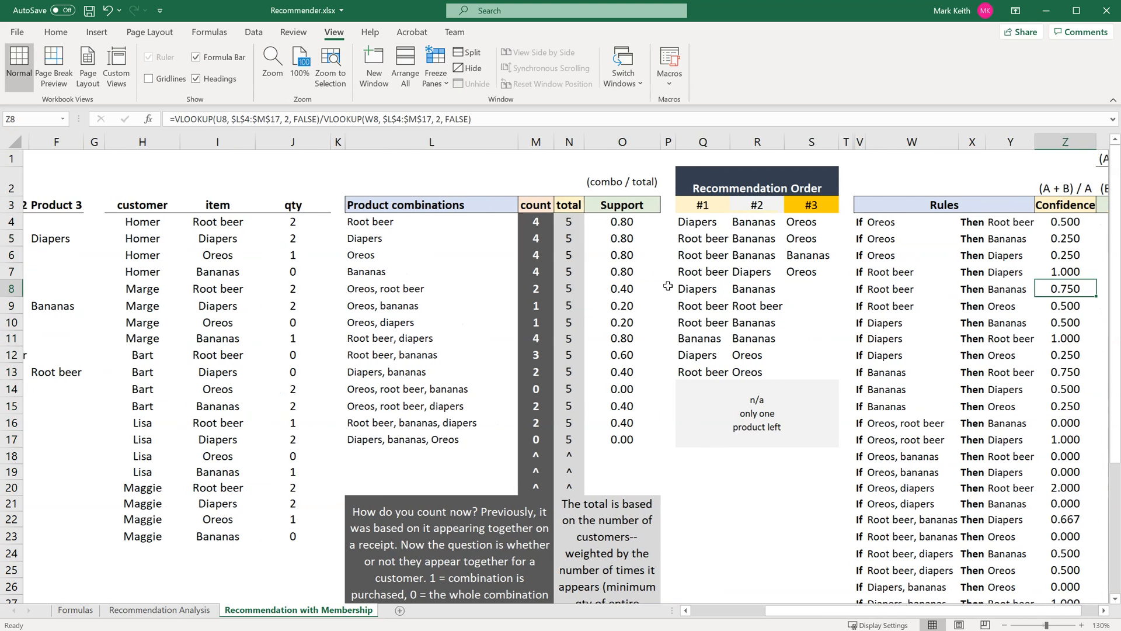
key(Right)
key(Right)
key(Left)
key(Left)
key(Left)
key(Left)
key(Up)
key(Up)
key(Up)
key(Right)
key(Right)
key(Right)
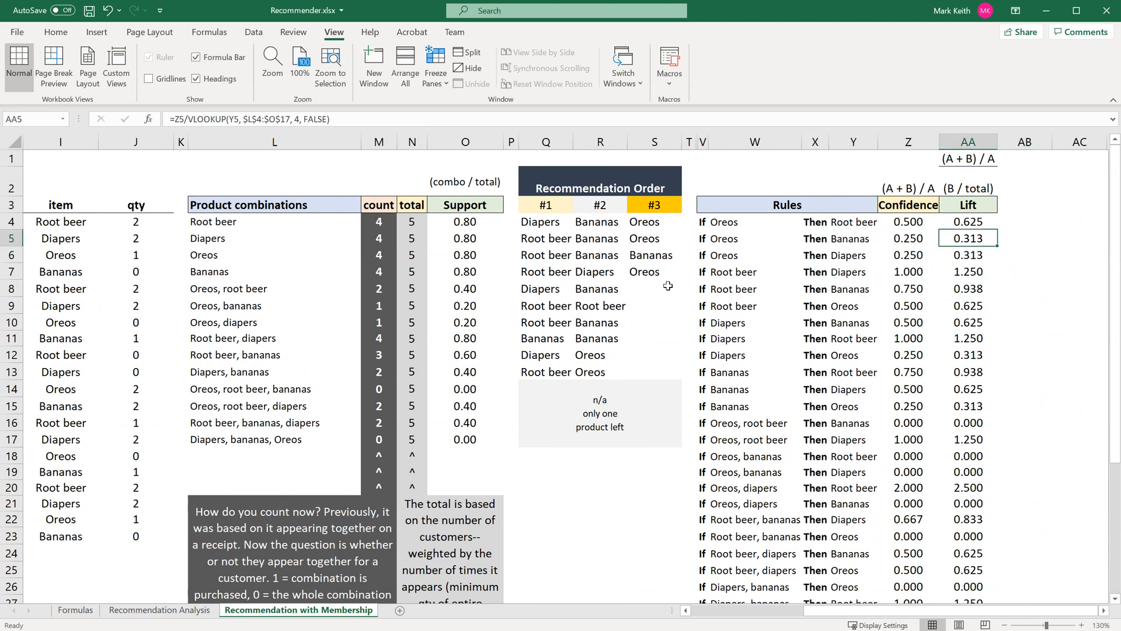
Review the rules' lift values in column AA down to row 19, and highlight the counts and totals in M4:N17
key(Down)
key(Down)
key(Down)
key(Down)
key(Down)
key(Down)
key(Down)
key(Down)
key(Down)
key(Down)
key(Down)
key(Down)
key(Down)
key(Down)
key(Left)
key(Right)
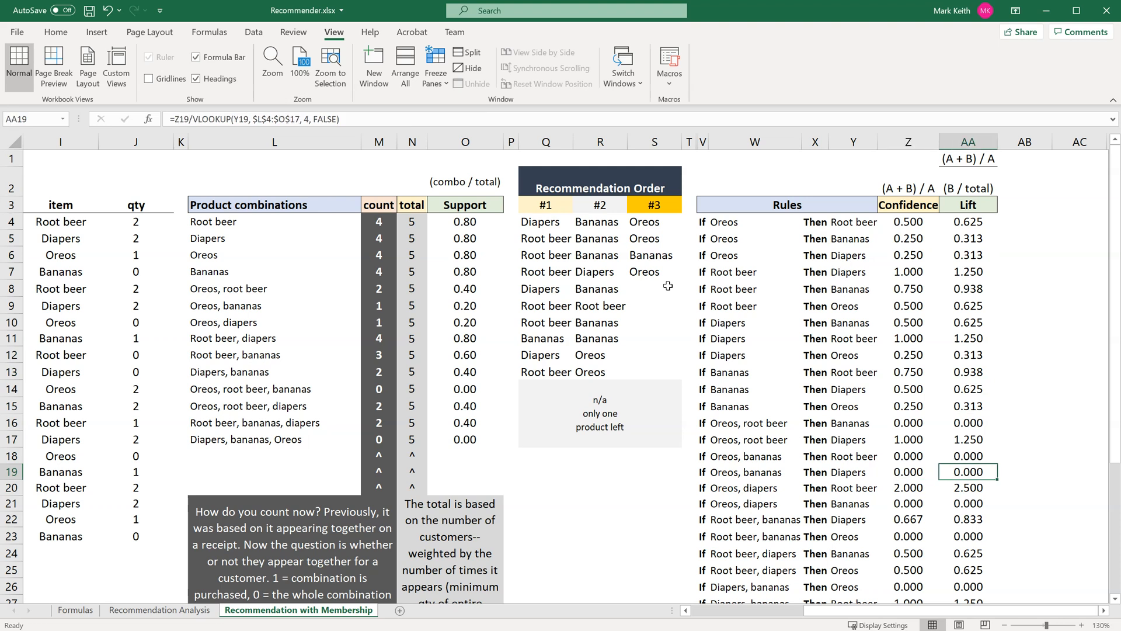
drag(378, 221, 425, 444)
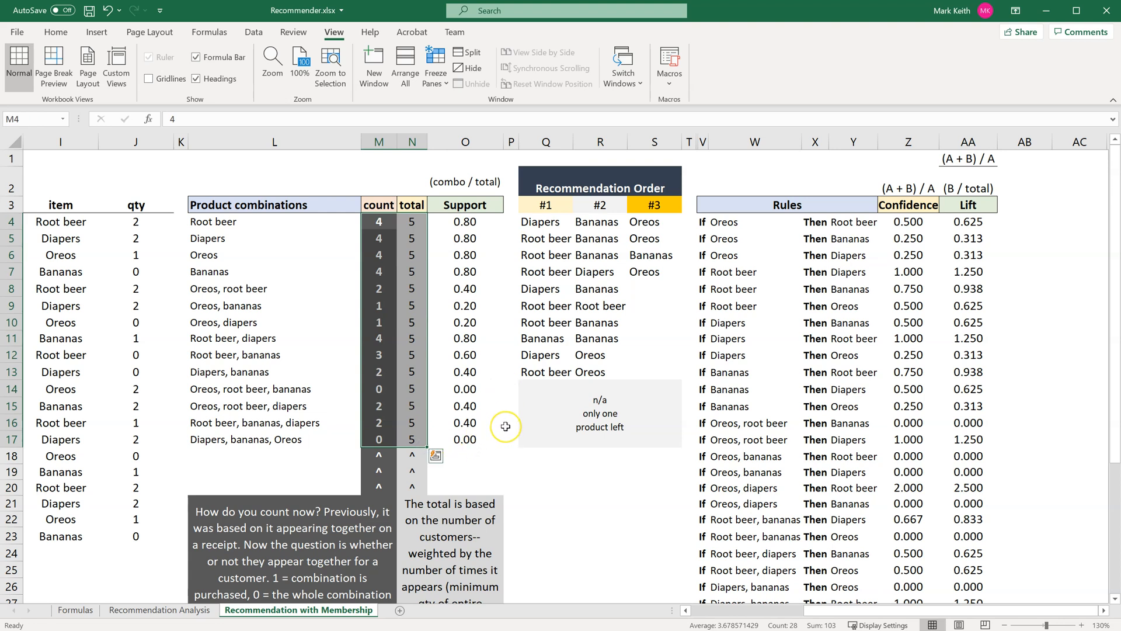
Hide columns B through J, which hold the receipt list and the customer item quantities
key(Left)
key(Left)
key(Left)
key(Left)
key(Left)
key(Left)
key(Left)
key(Left)
key(Left)
key(Left)
key(Left)
key(Left)
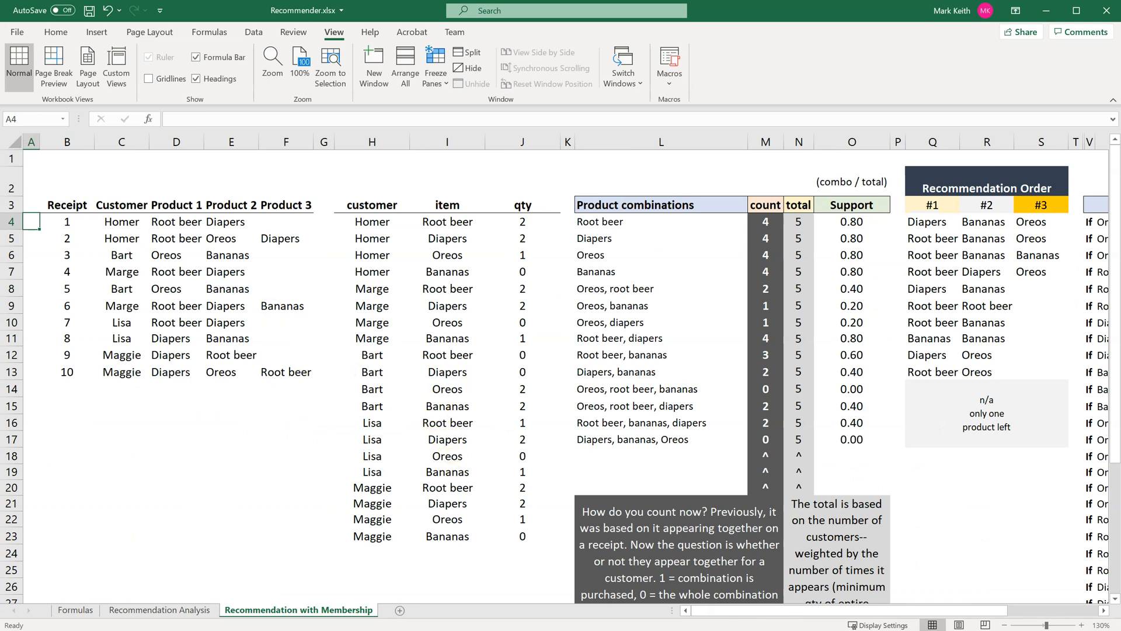
drag(68, 141, 519, 142)
right_click(518, 142)
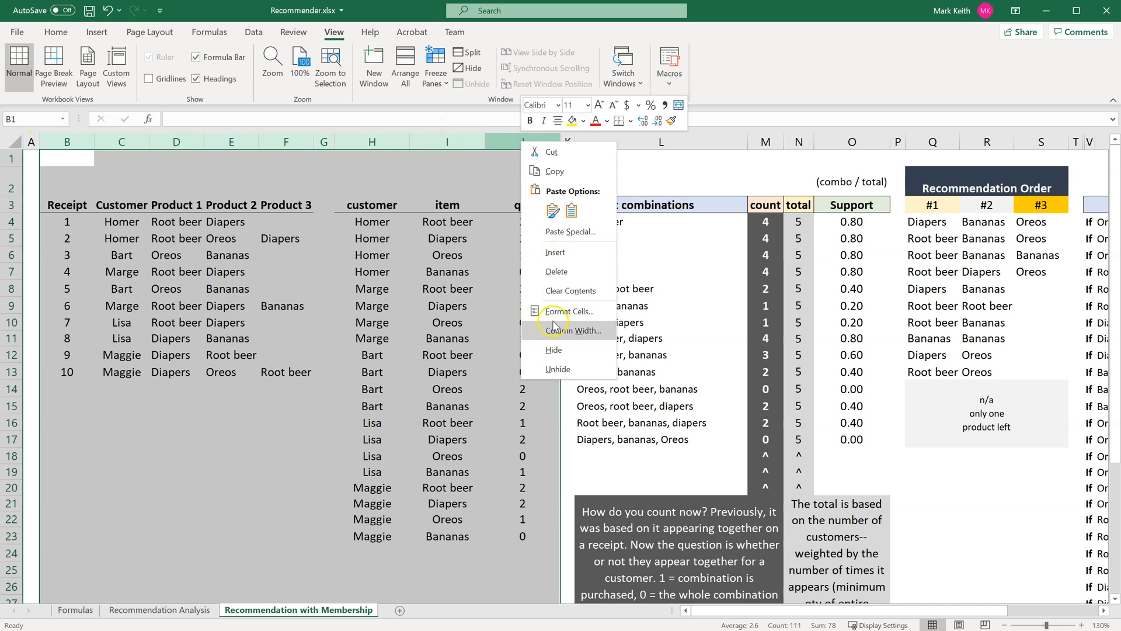
click(549, 349)
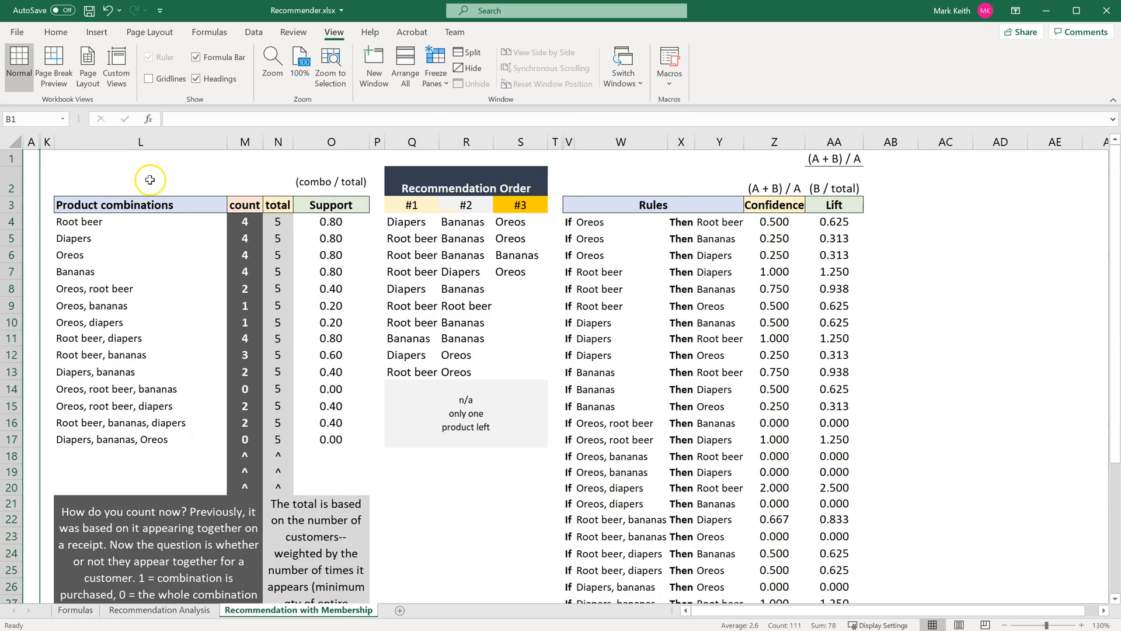
Insert two blank columns before column A
right_click(29, 153)
click(70, 258)
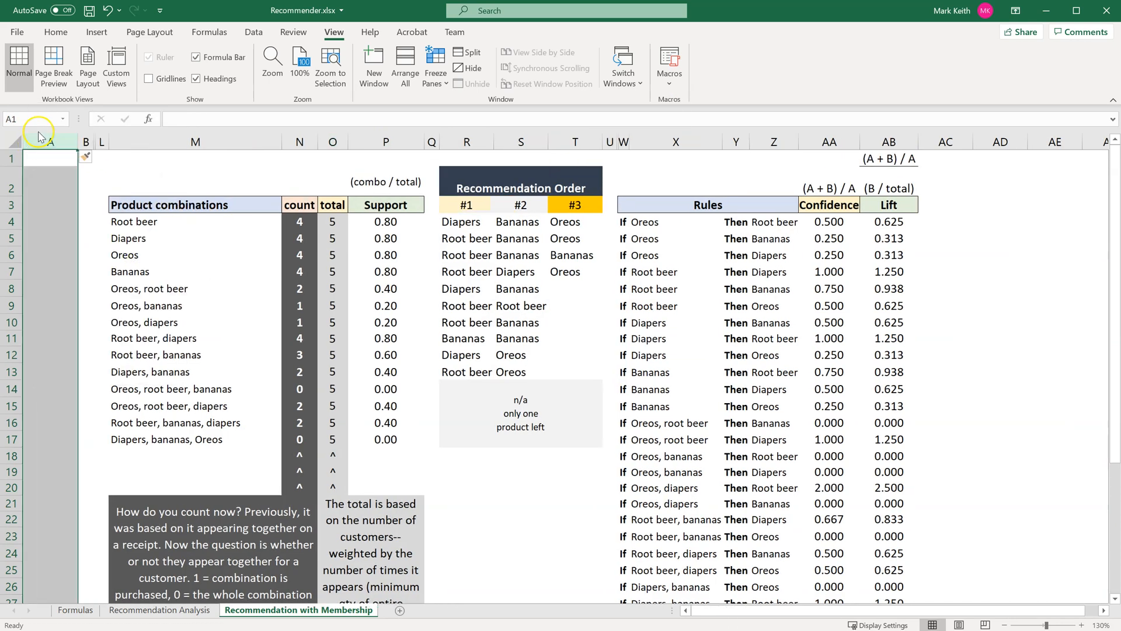
right_click(36, 143)
click(66, 216)
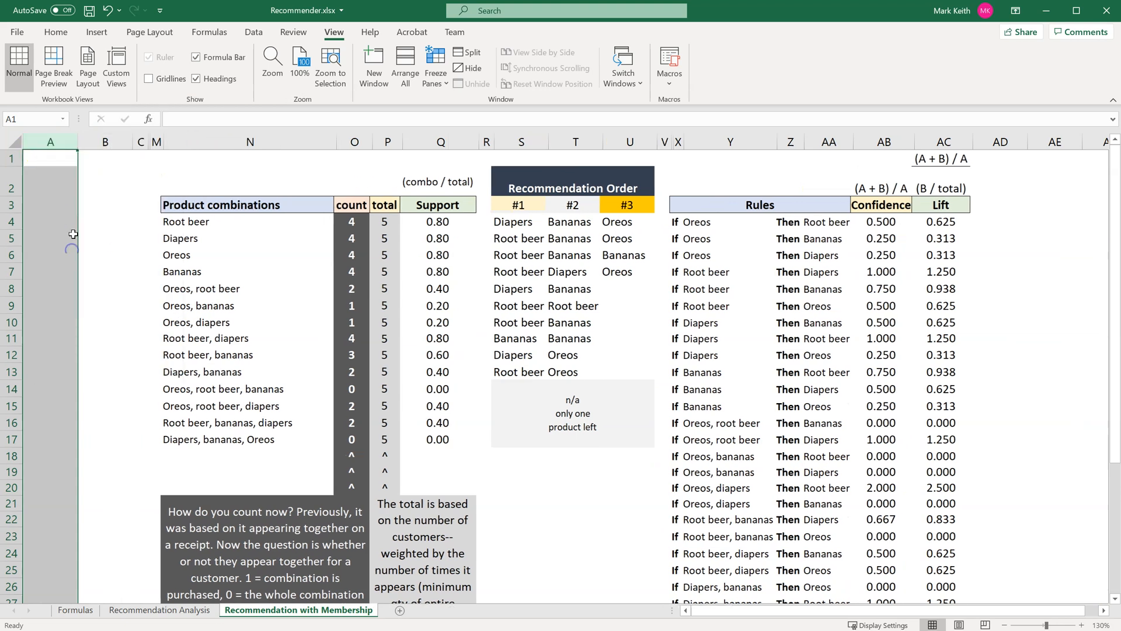
Enter the headings "2nd prod" in A3 and "Third prod" in B3
click(60, 209)
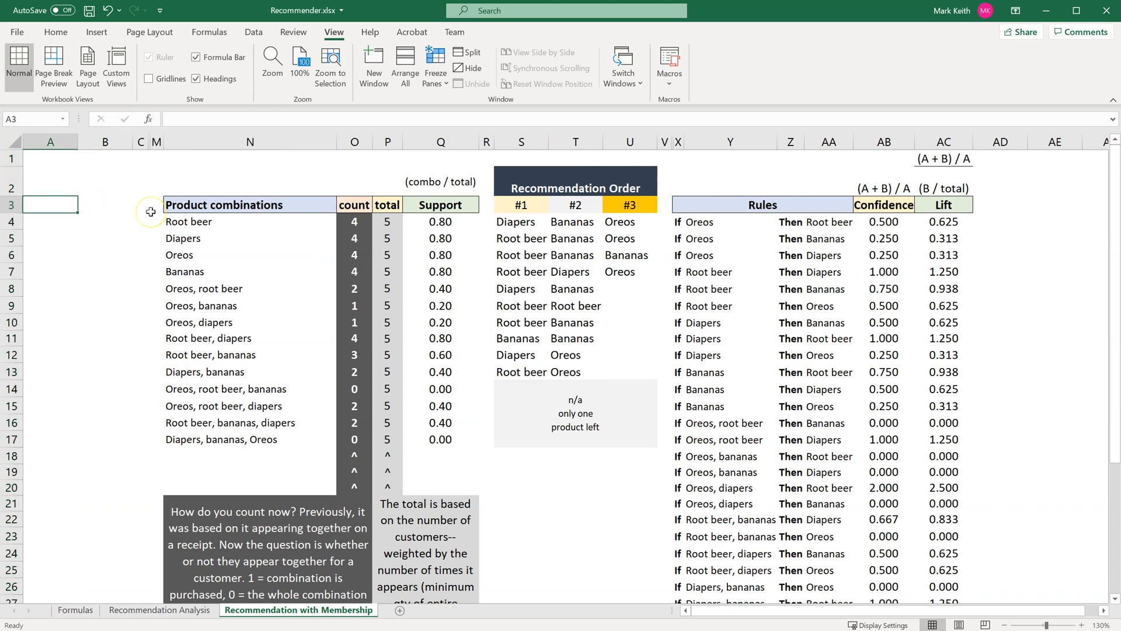
text(2nd prod)
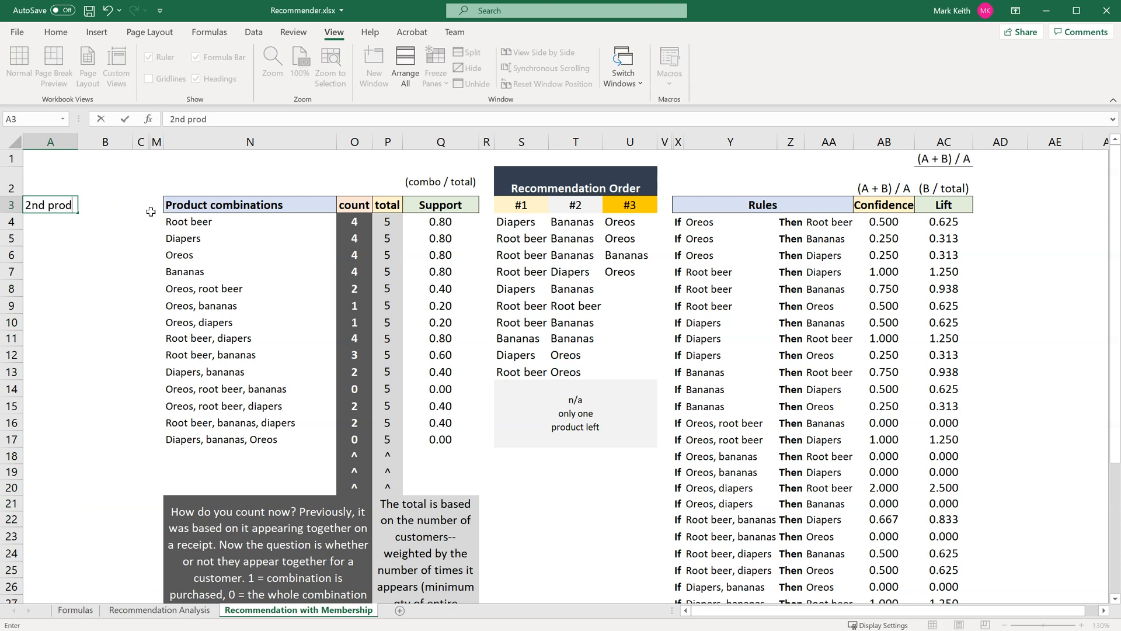
key(Tab)
text(Thir)
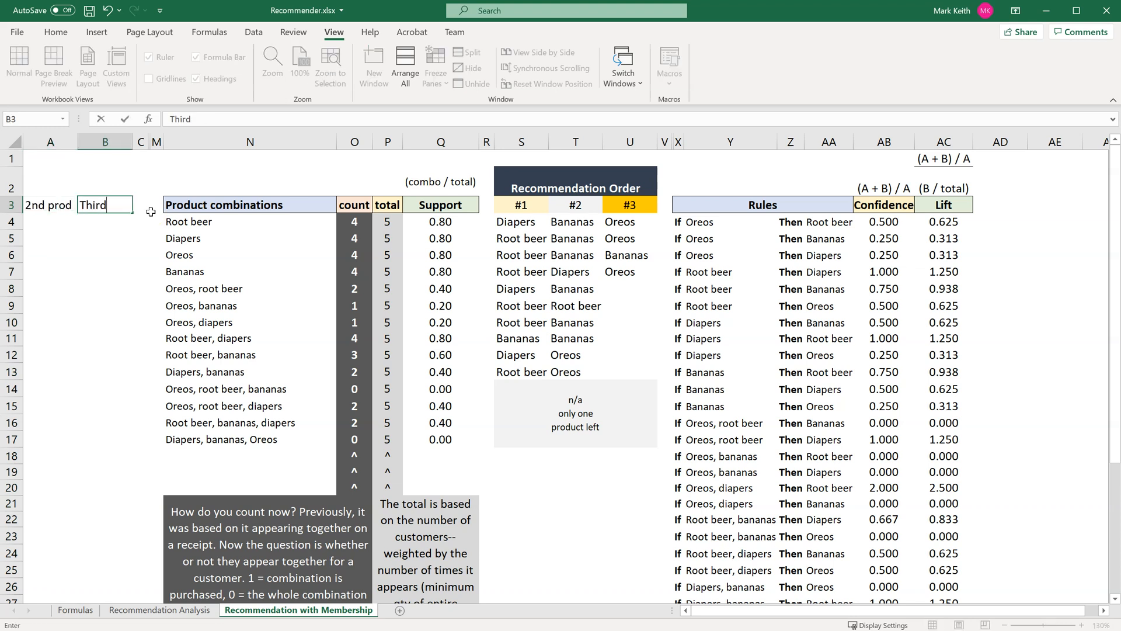
text(d prod)
key(Left)
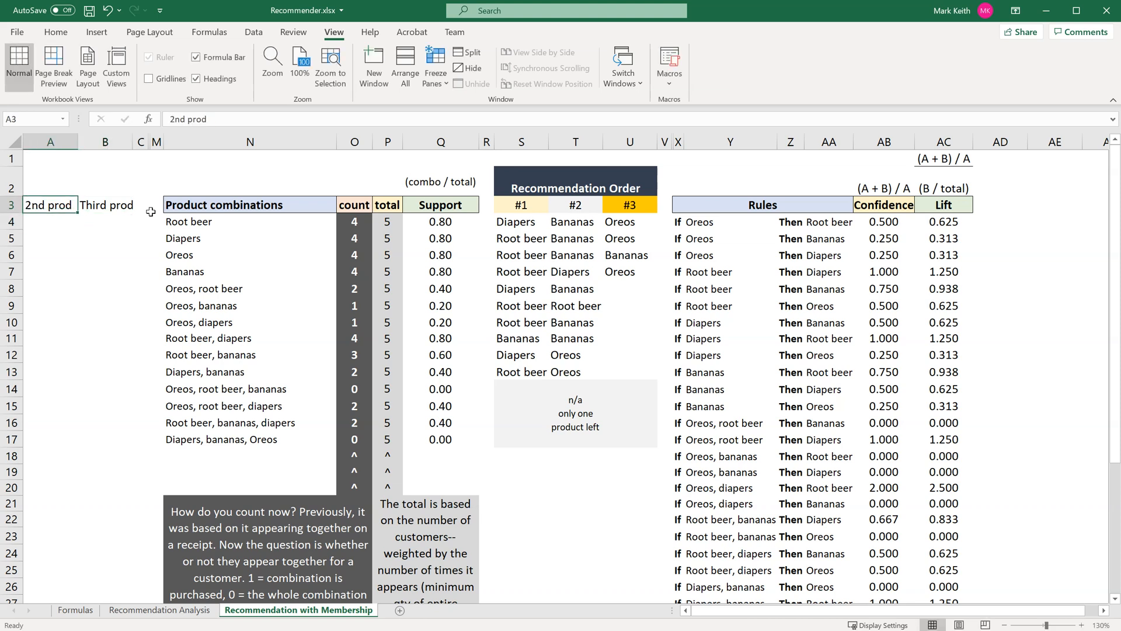
Replace the heading in B3 with "3rd prod"
key(Right)
text(3rd [rpd)
key(Return)
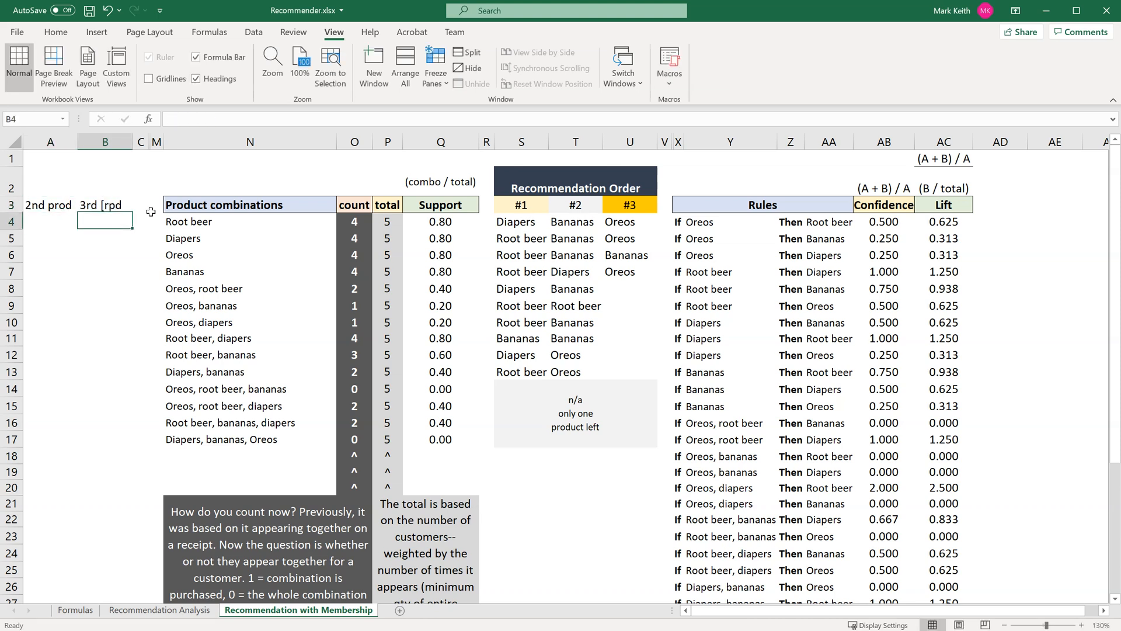
key(Up)
text(3)
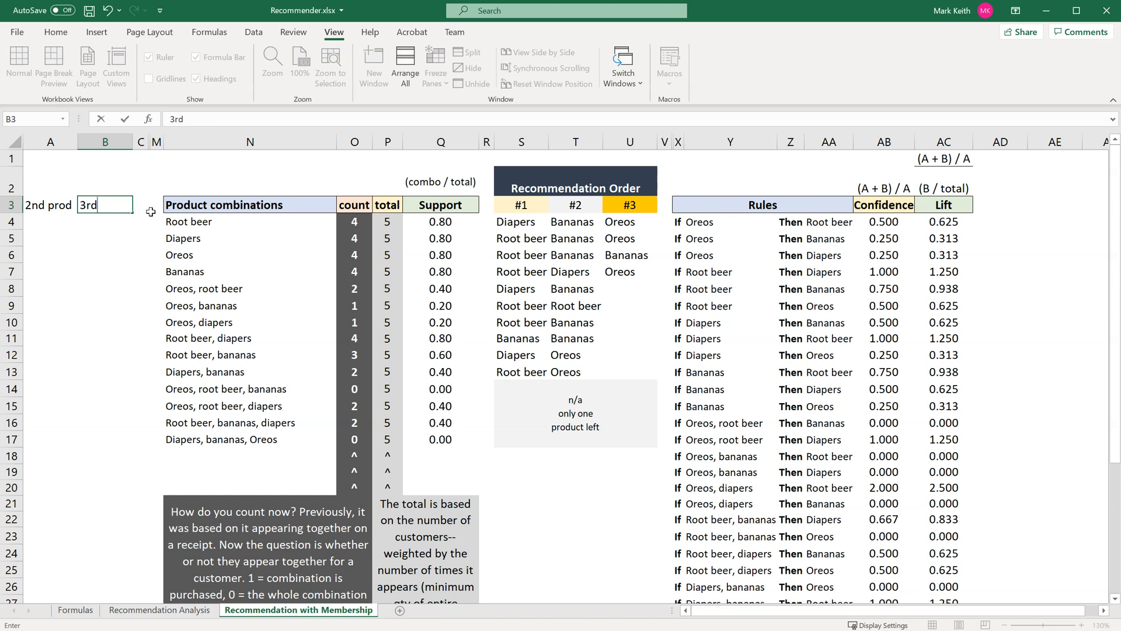
text(rd prod)
key(Return)
key(Left)
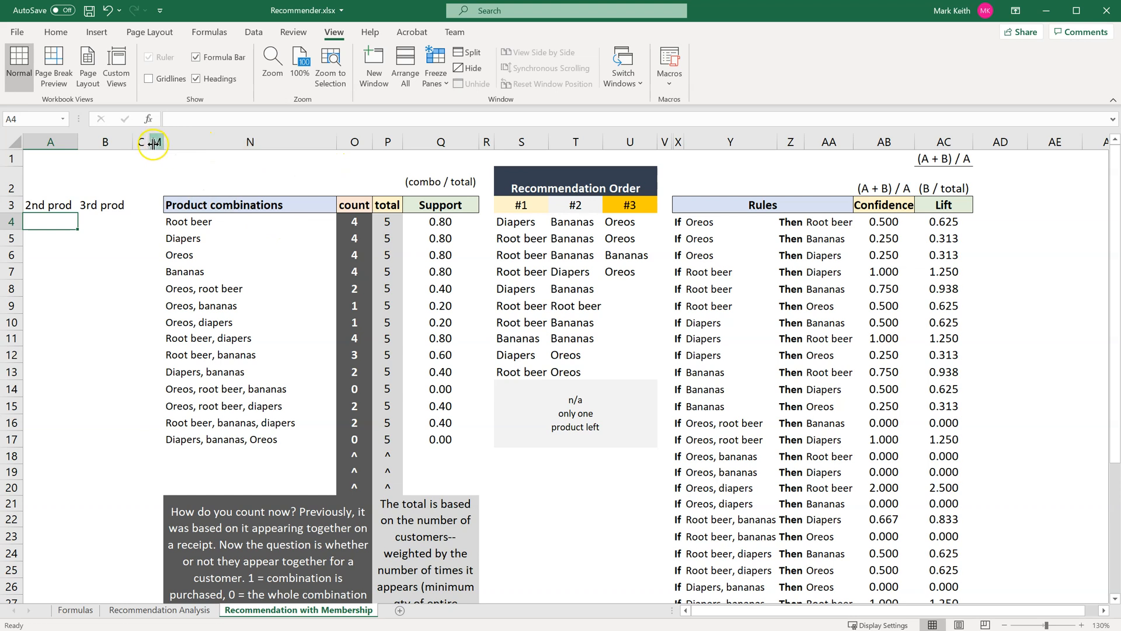
Bring the hidden customer, item and qty columns J:L back into view and fit their widths to the contents
drag(152, 143, 220, 141)
double_click(221, 142)
click(248, 233)
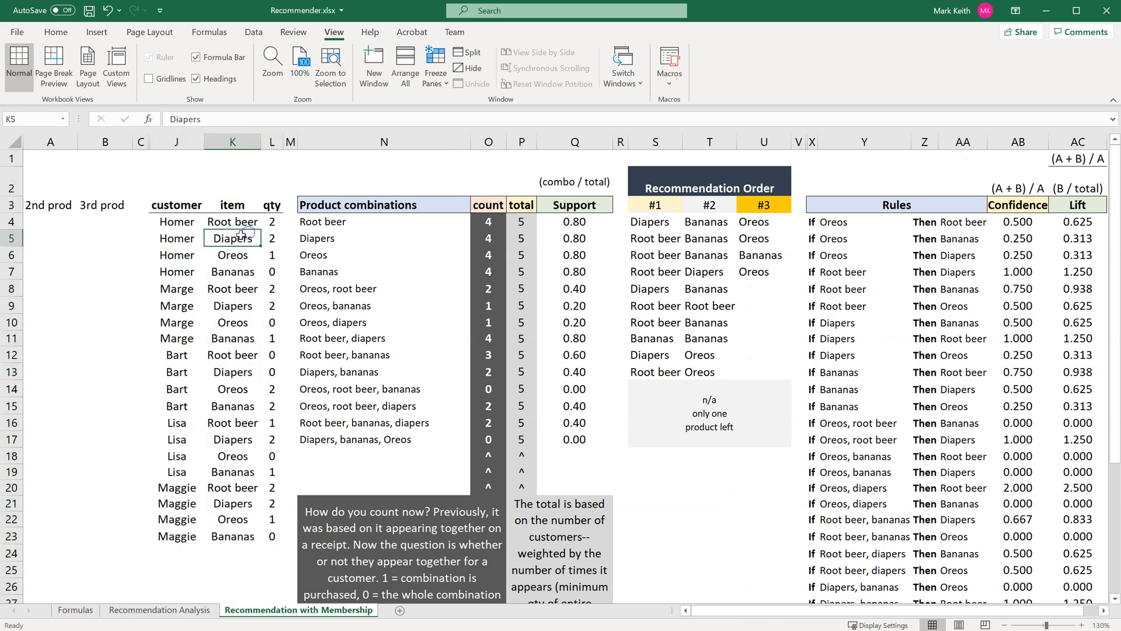
Trace the first customer's Root beer row in J4:L4 to its product combination in N4 and its #1 recommendation in S4
drag(177, 222, 211, 225)
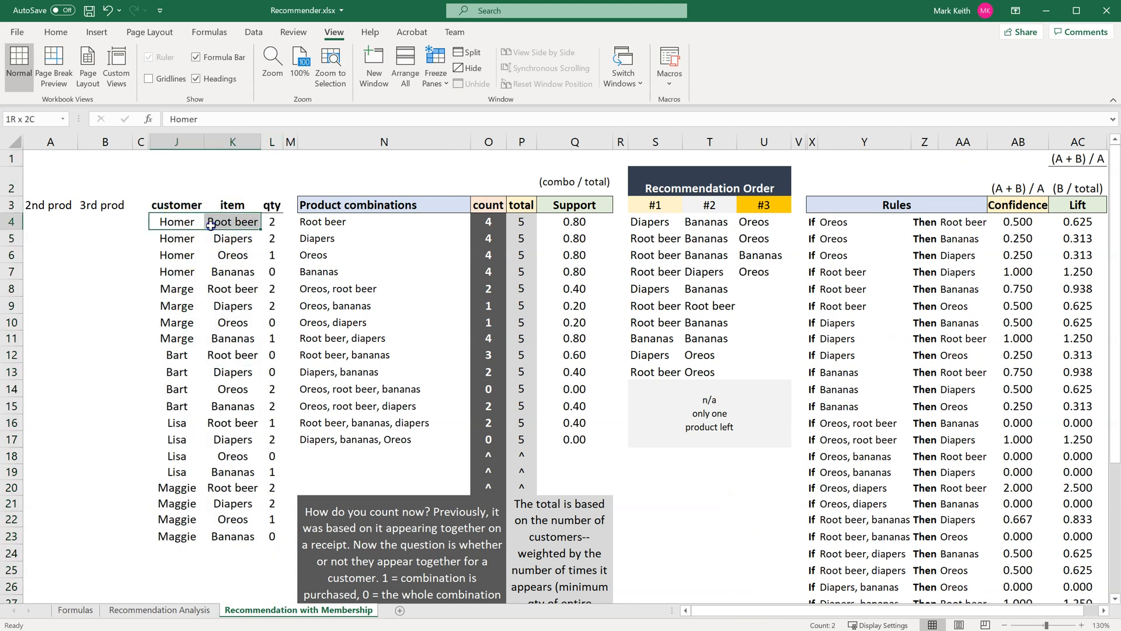
drag(258, 229, 271, 227)
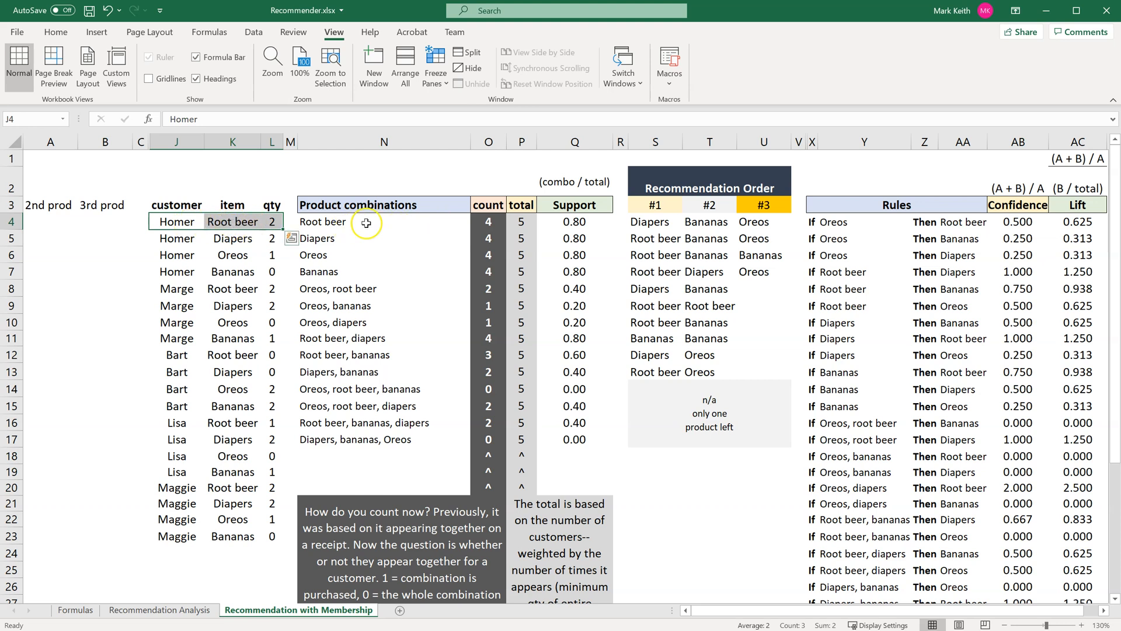
click(464, 224)
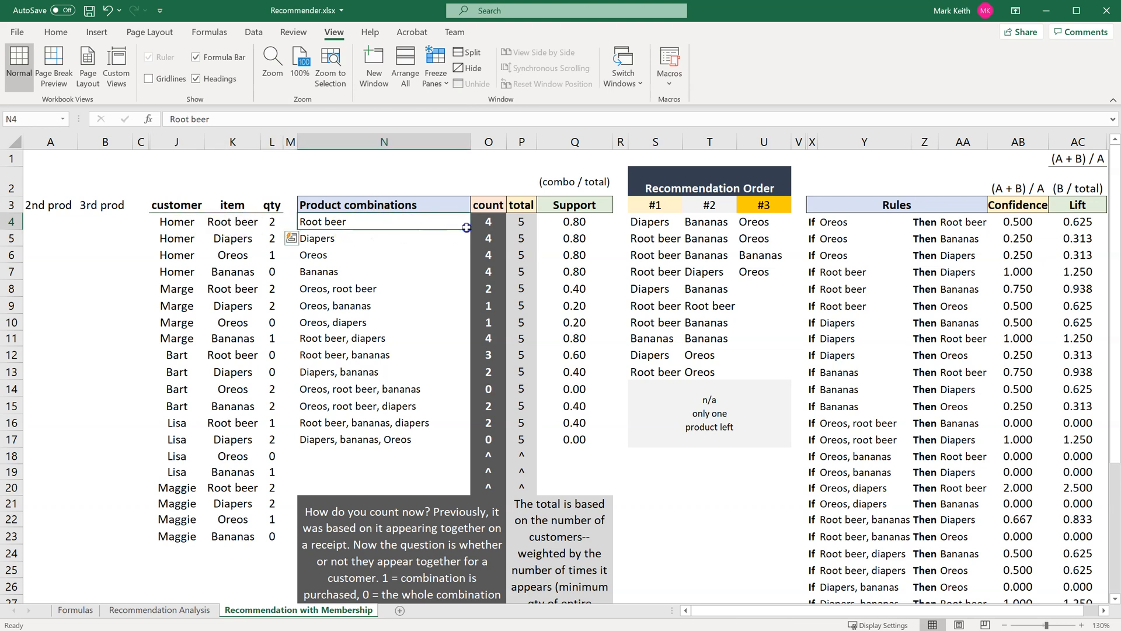
click(645, 224)
Set up a sort of the purchase data in J4:L23 by customer on cell values, A to Z
click(177, 223)
drag(176, 223, 273, 537)
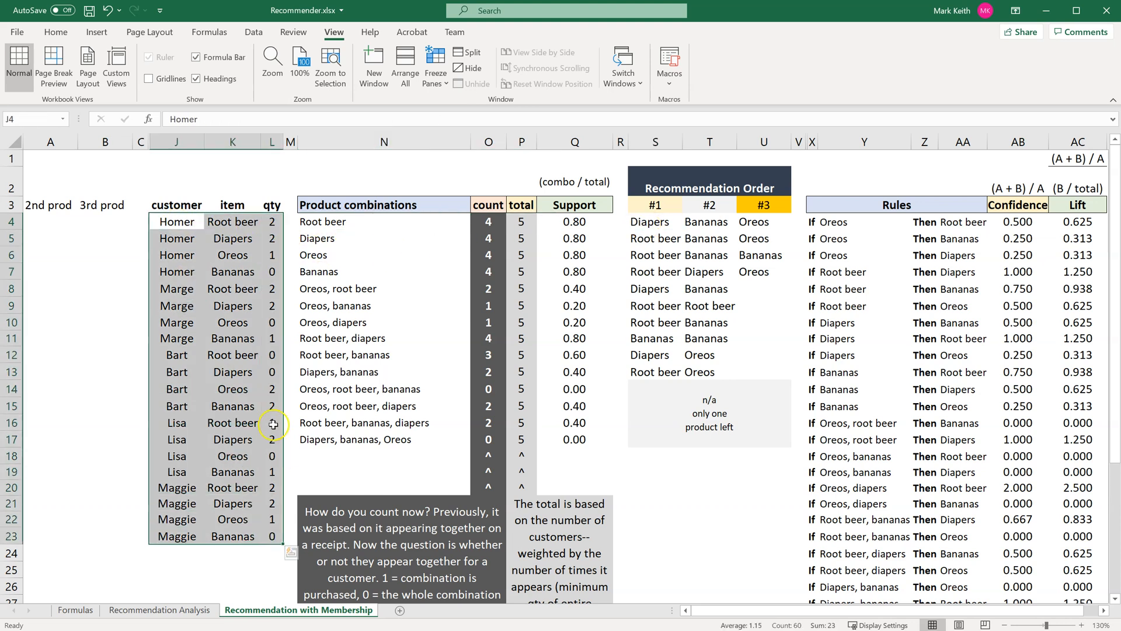
click(257, 32)
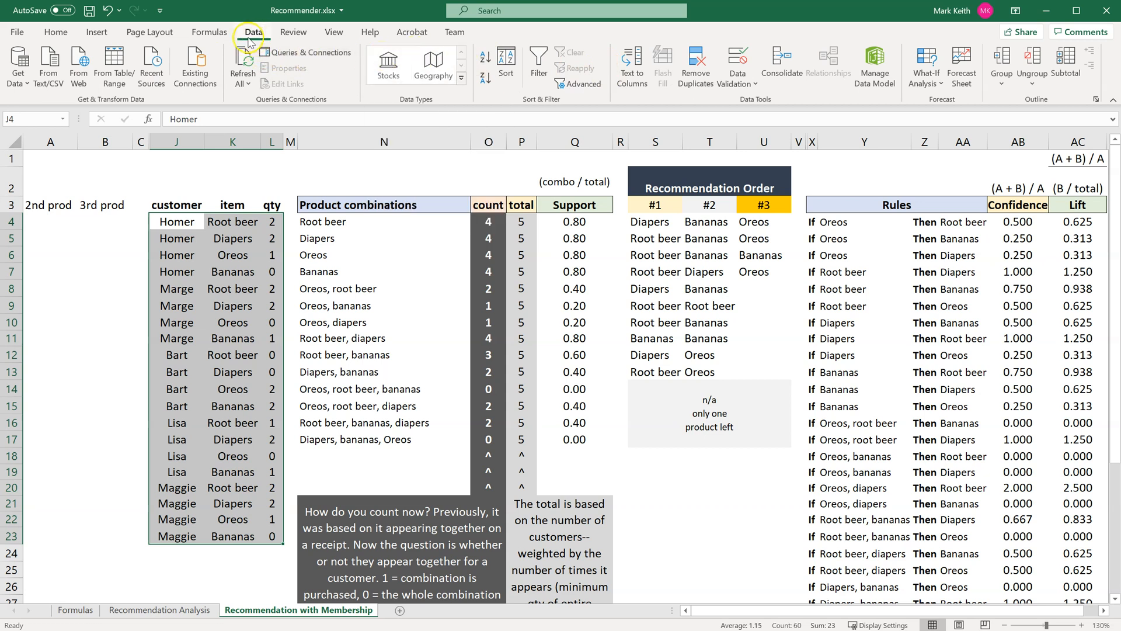
click(506, 72)
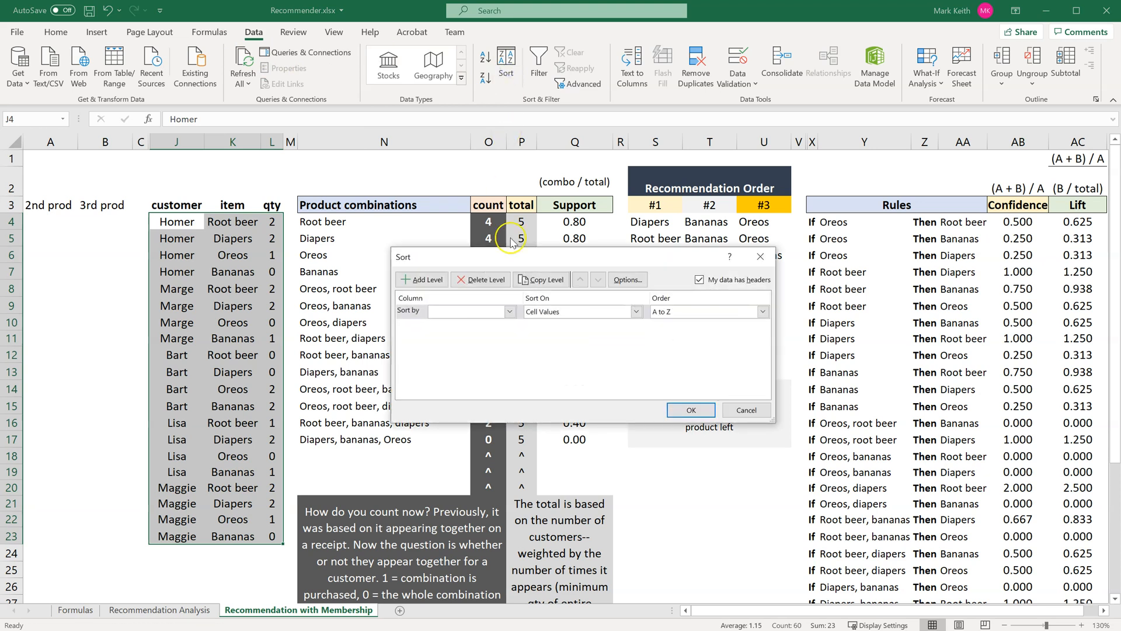
click(507, 313)
click(461, 323)
click(582, 312)
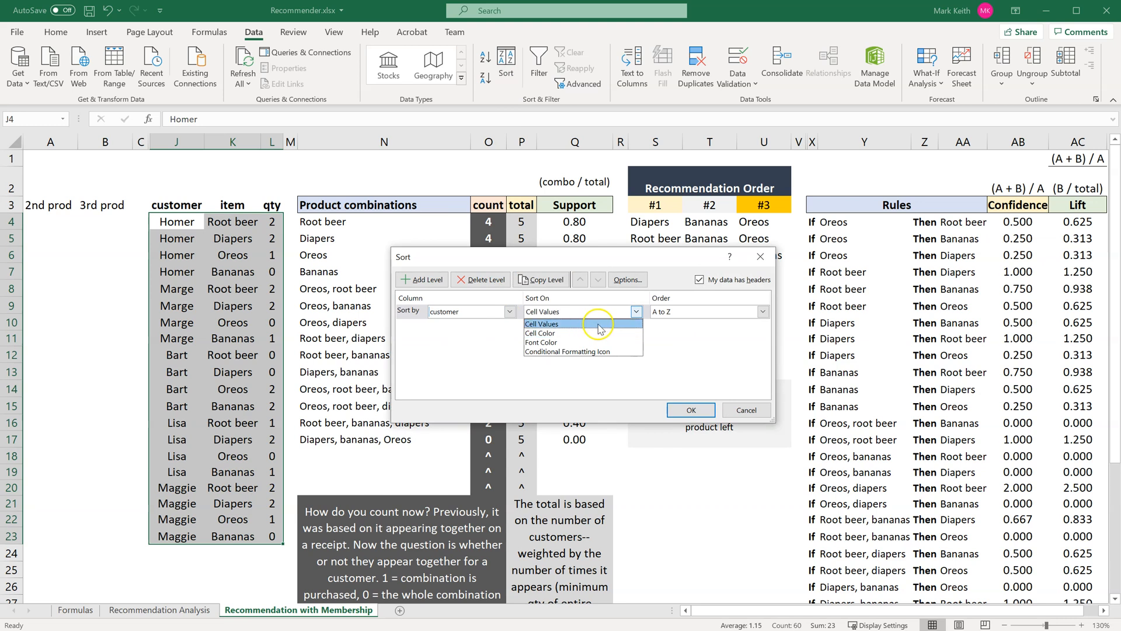
Add a second sort level on qty, ordered Largest to Smallest, and apply the sort
click(426, 288)
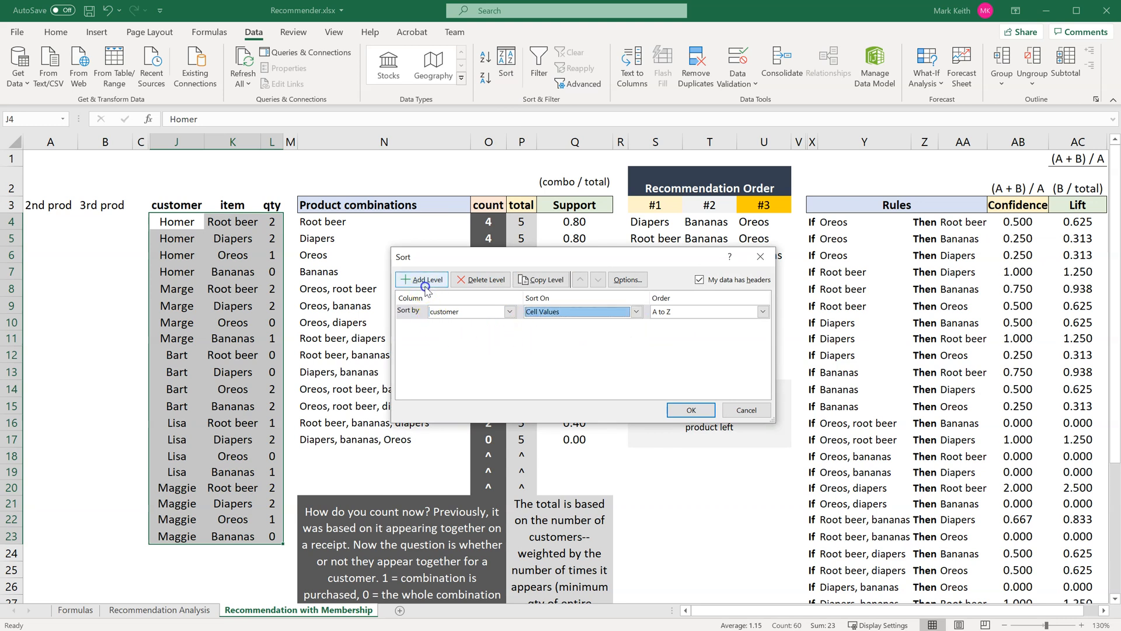
click(511, 328)
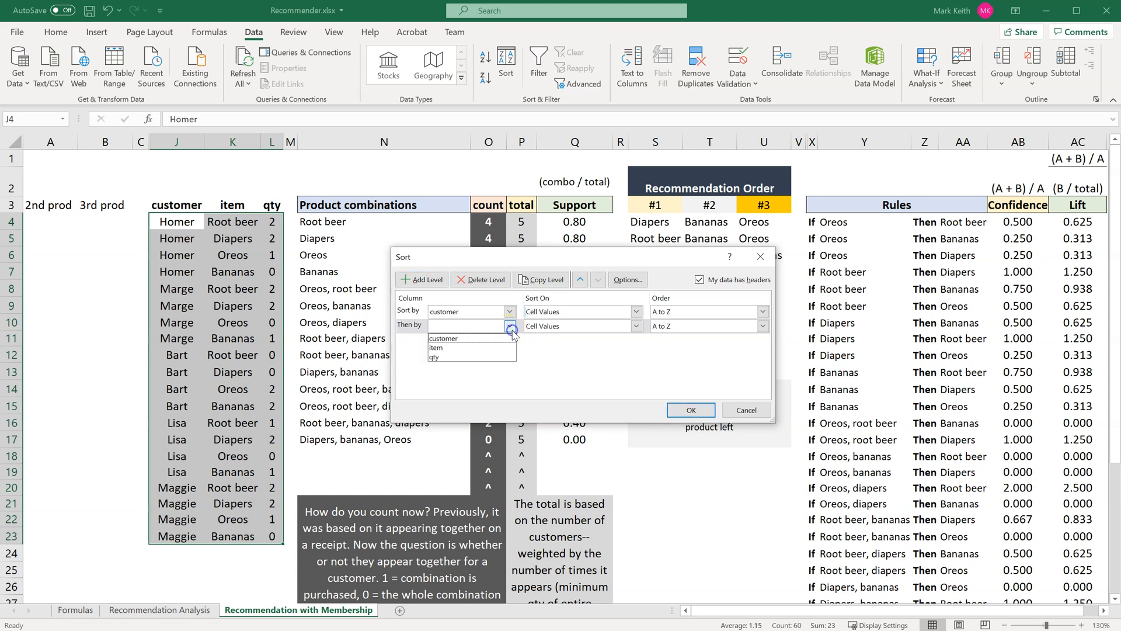
click(491, 357)
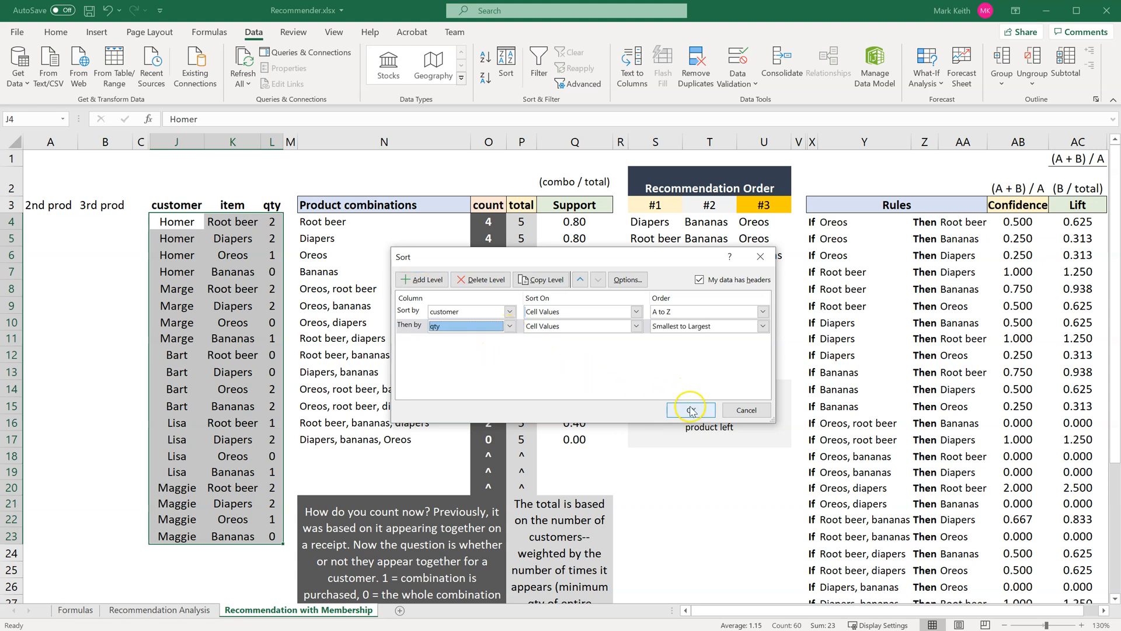
click(701, 328)
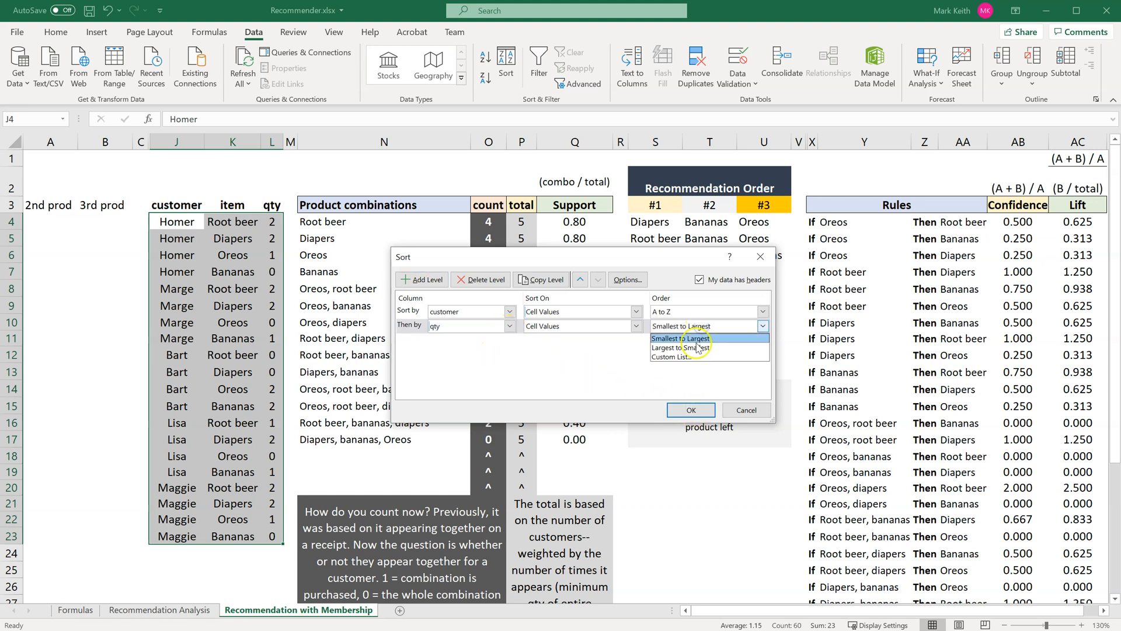
click(699, 348)
click(691, 410)
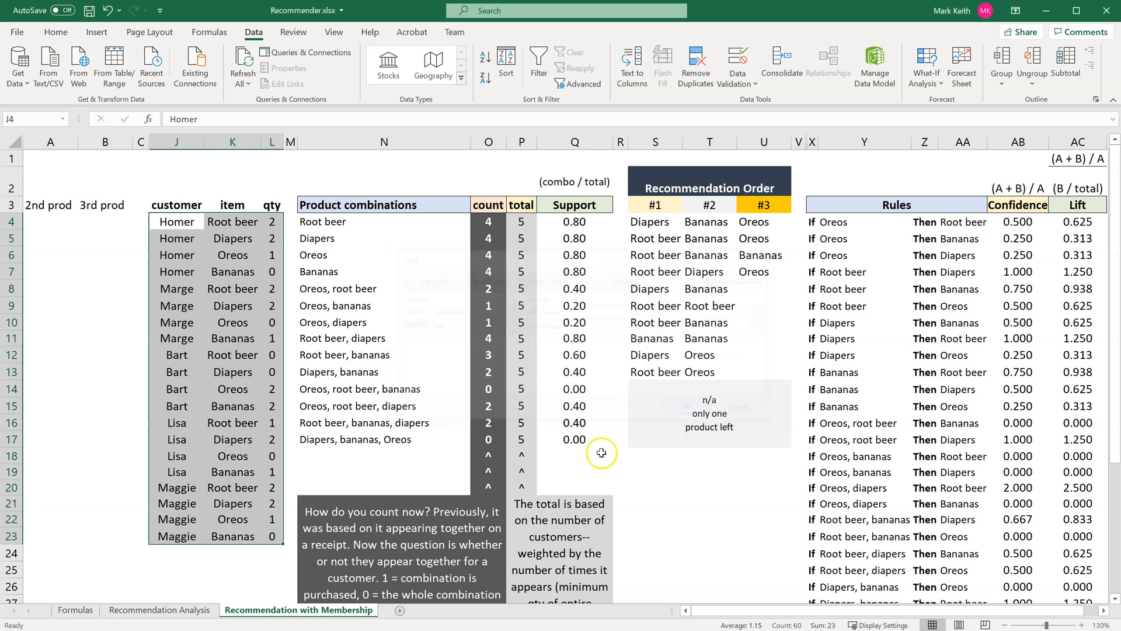
Trace the first sorted customer's Oreos row to the Oreos combination in N6 and its #1 recommendation in S6, and select A4
click(194, 226)
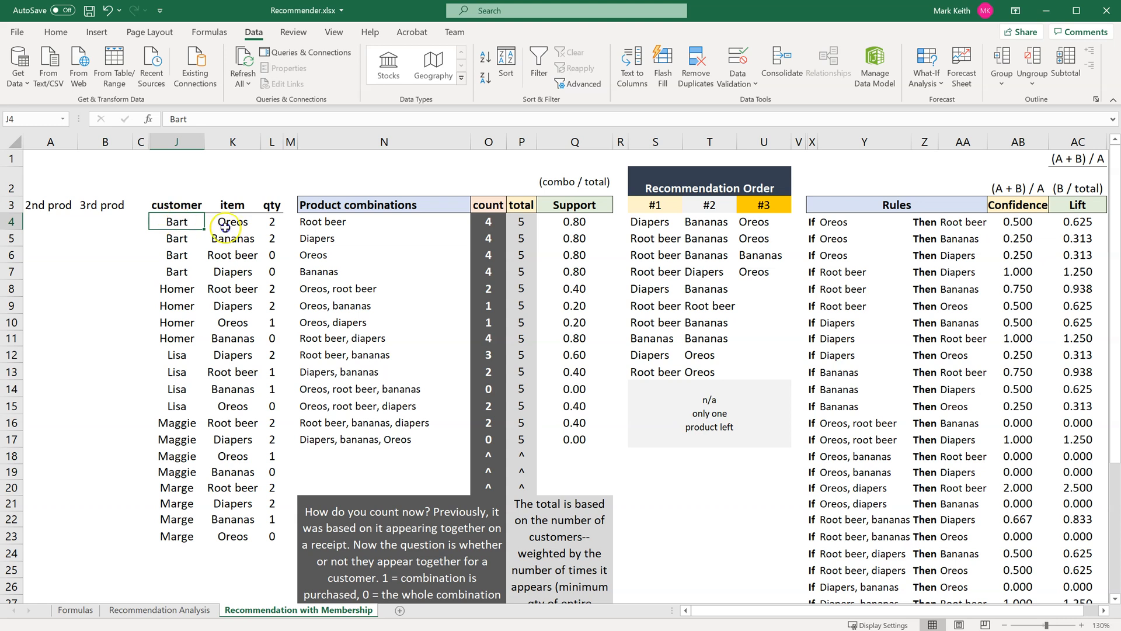
drag(225, 227, 272, 225)
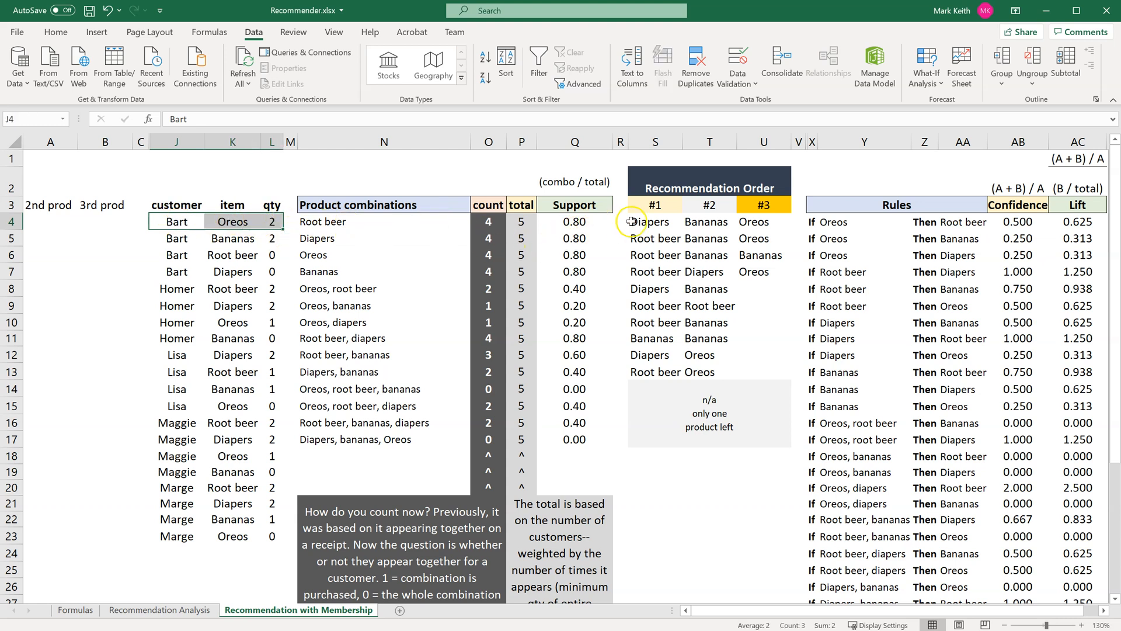
click(327, 256)
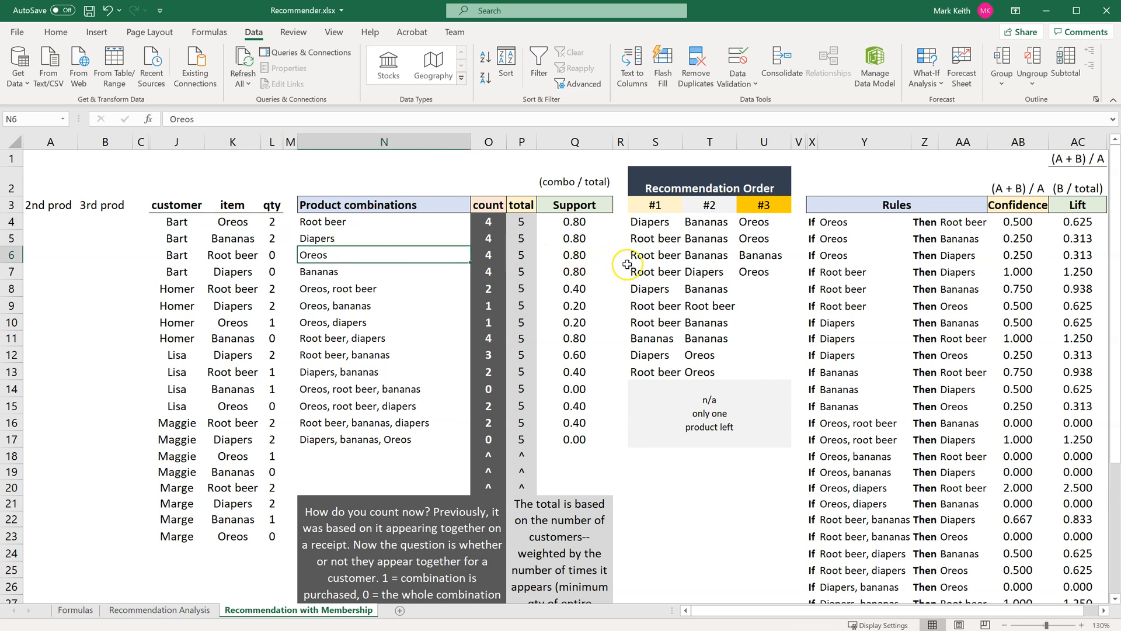
click(661, 256)
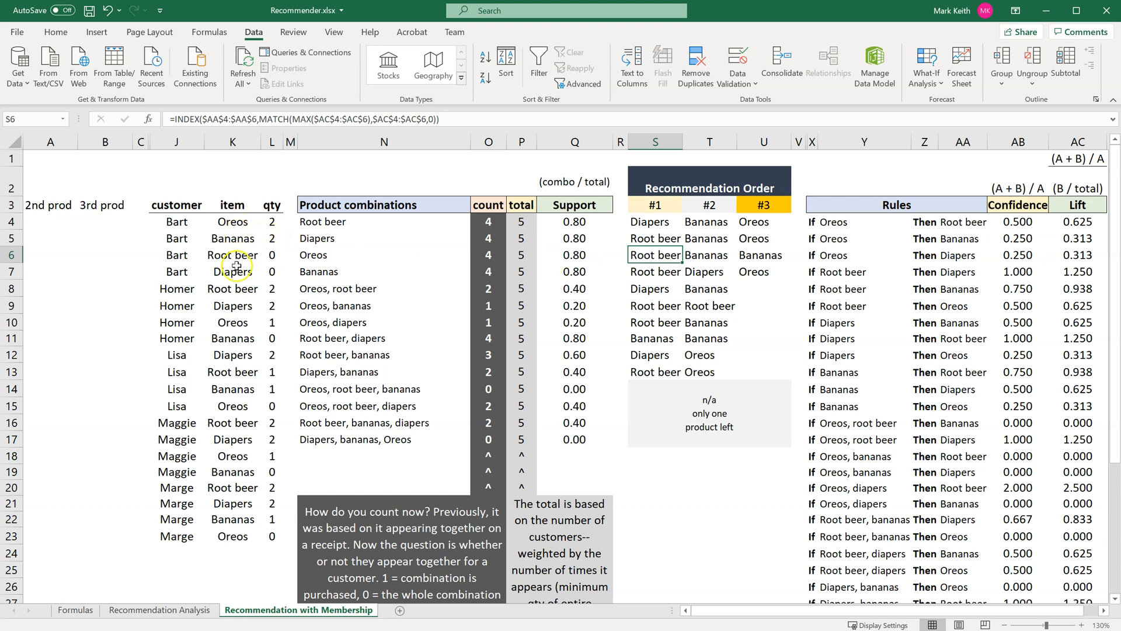
click(73, 225)
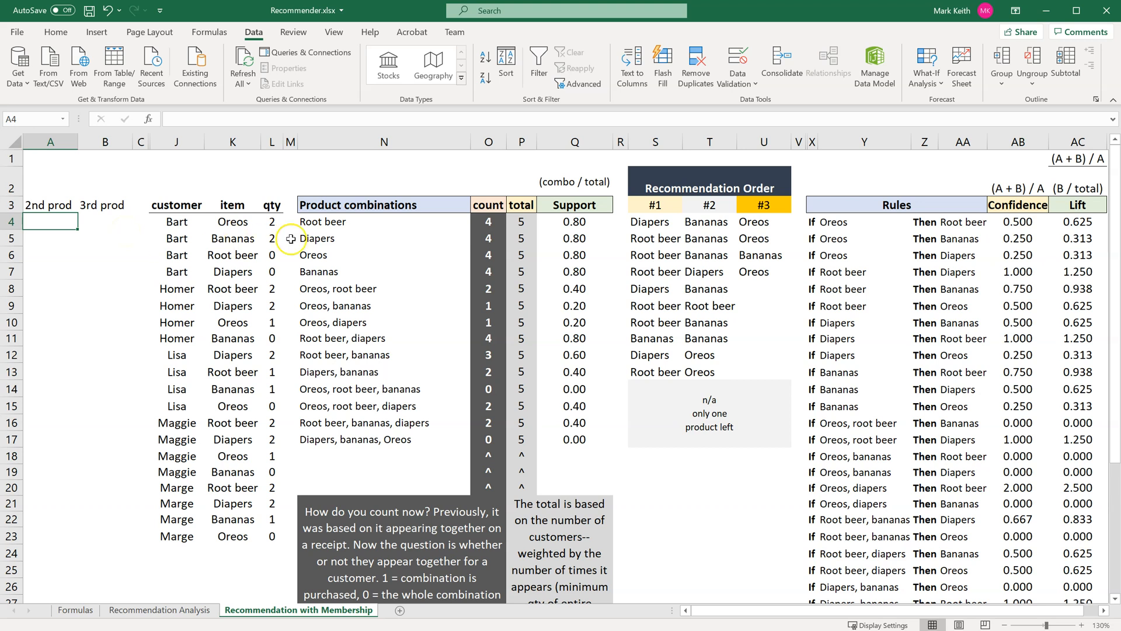
Compare the first customer's two most purchased items in K4:L5 with the #2 recommendation for Oreos in T6, and select A4
click(248, 222)
click(251, 238)
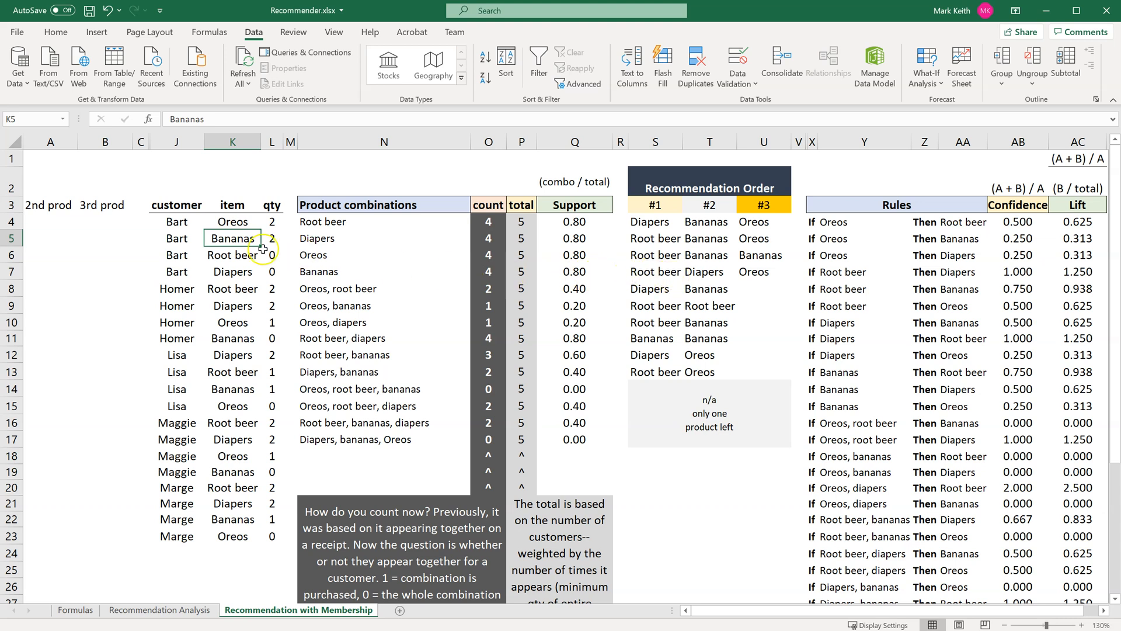
drag(234, 223, 272, 240)
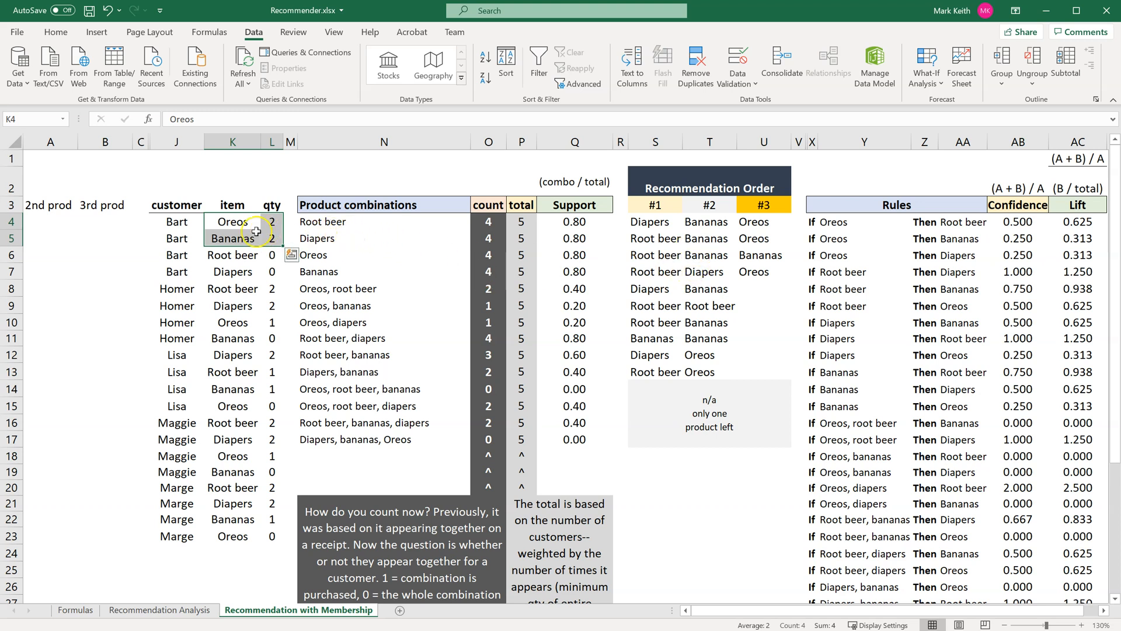
click(239, 223)
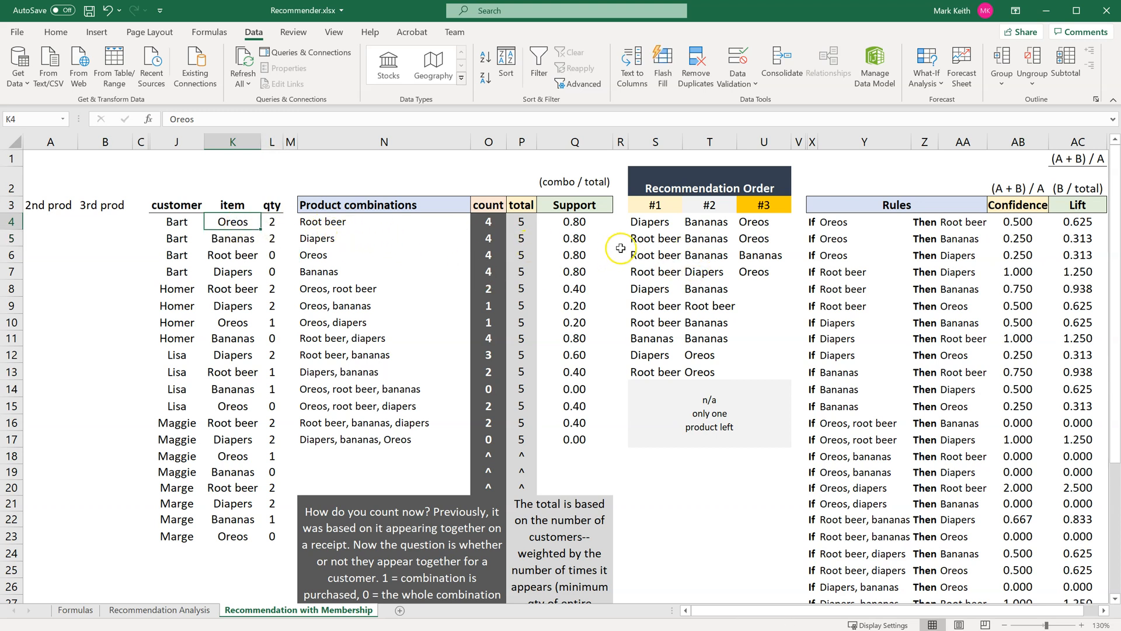
click(705, 257)
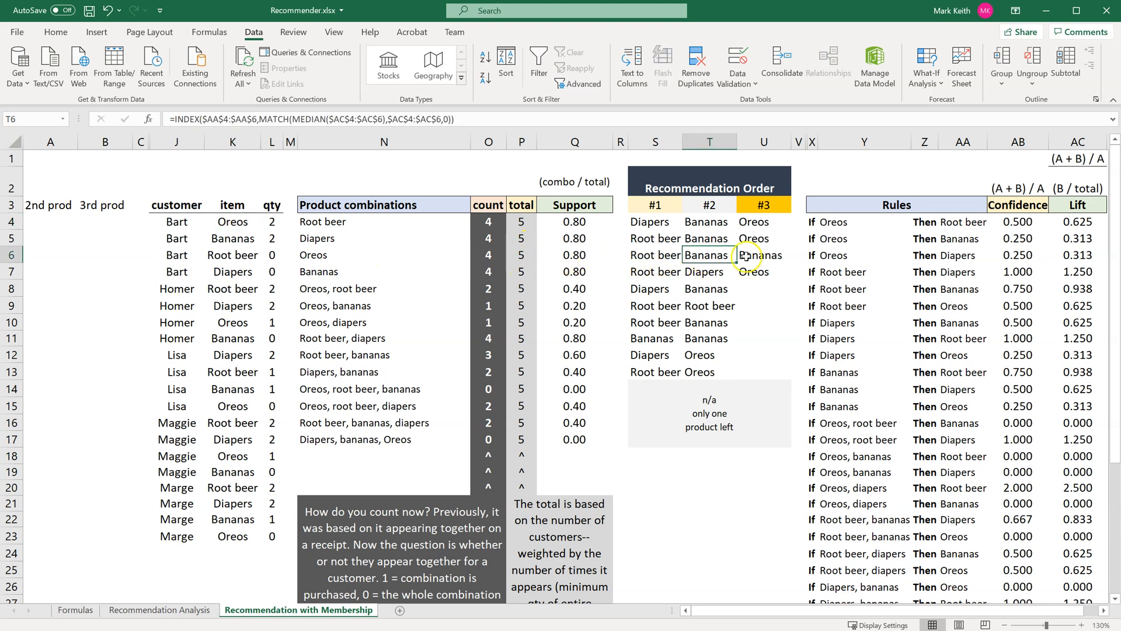
click(51, 218)
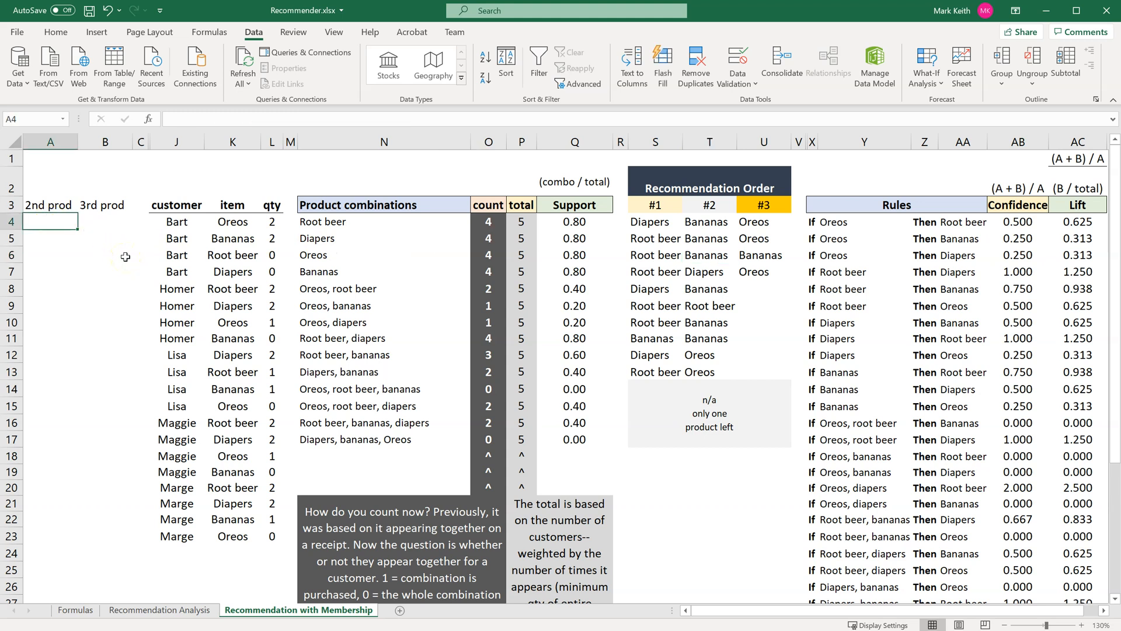
Enter the first customer's weights of 1.5 in A4 and 1 in B4, checking the Bananas #3 recommendation in U7
text(1.)
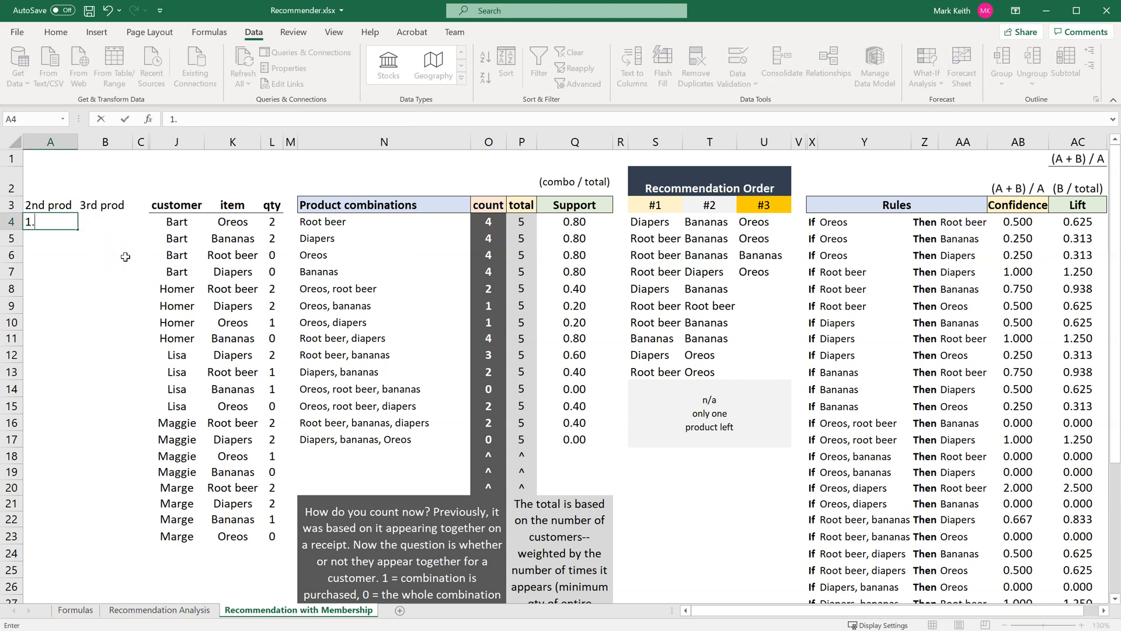
text(5)
key(ctrl+Return)
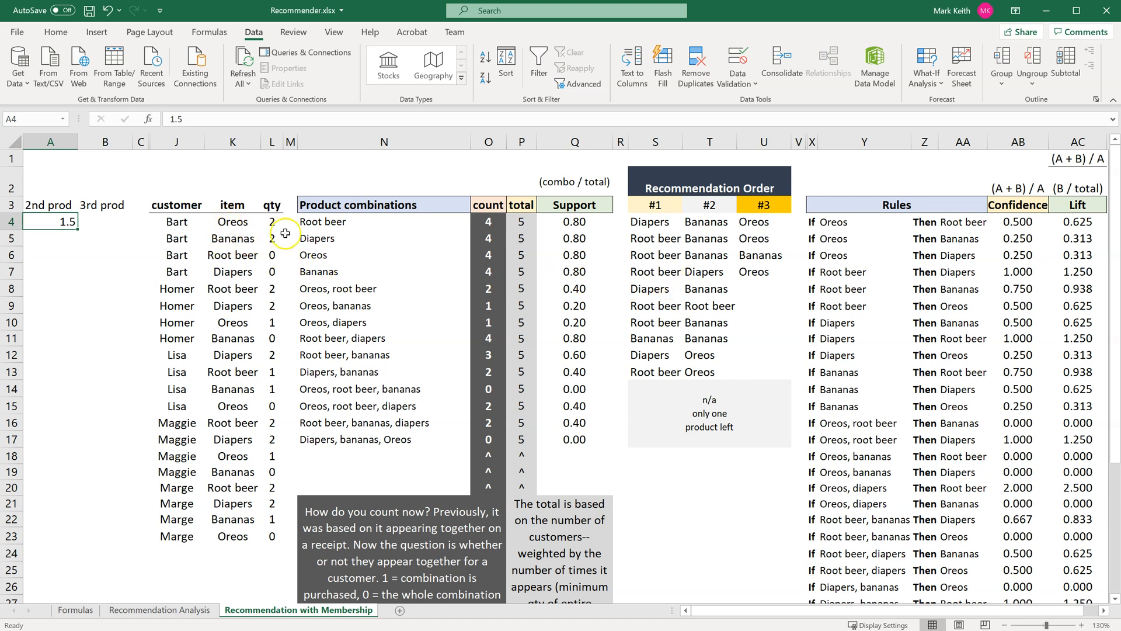
click(757, 274)
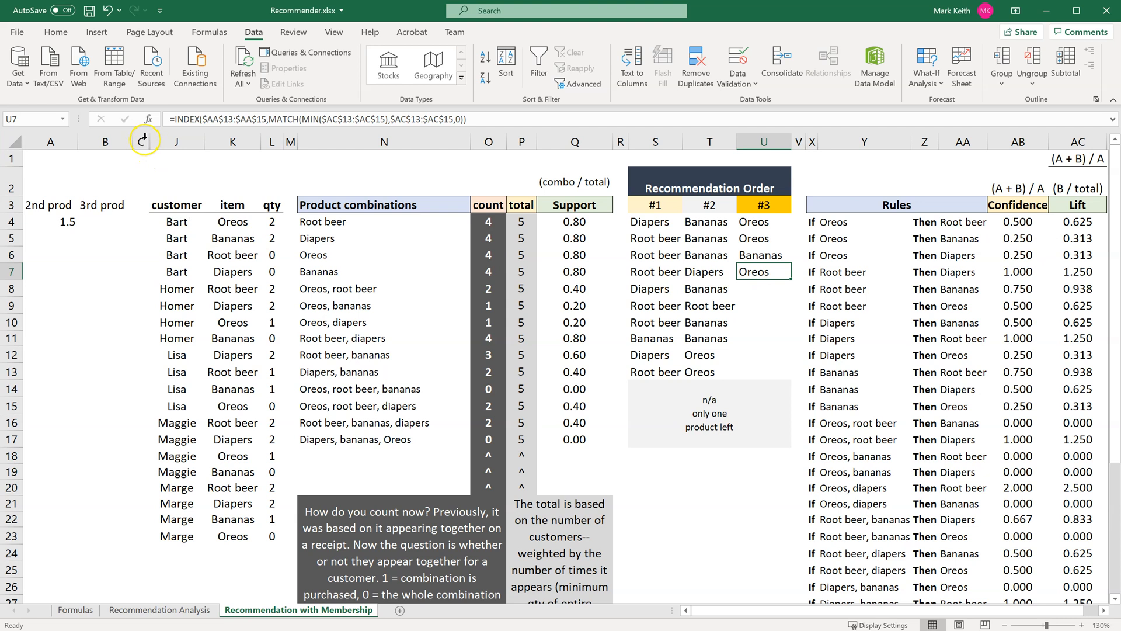
click(97, 223)
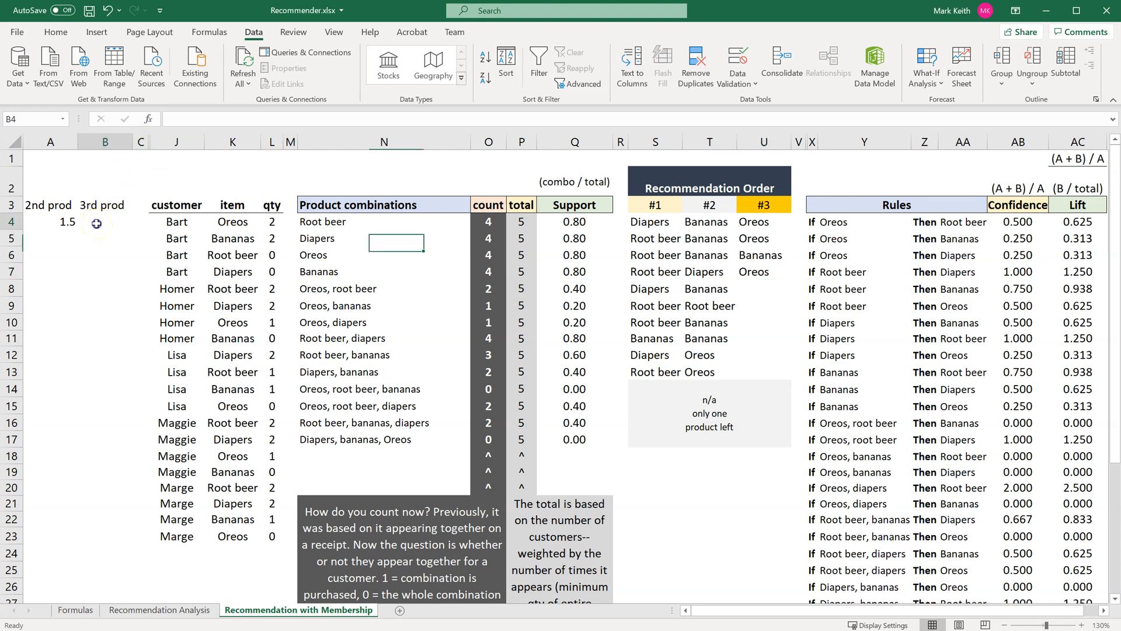
text(1)
key(Return)
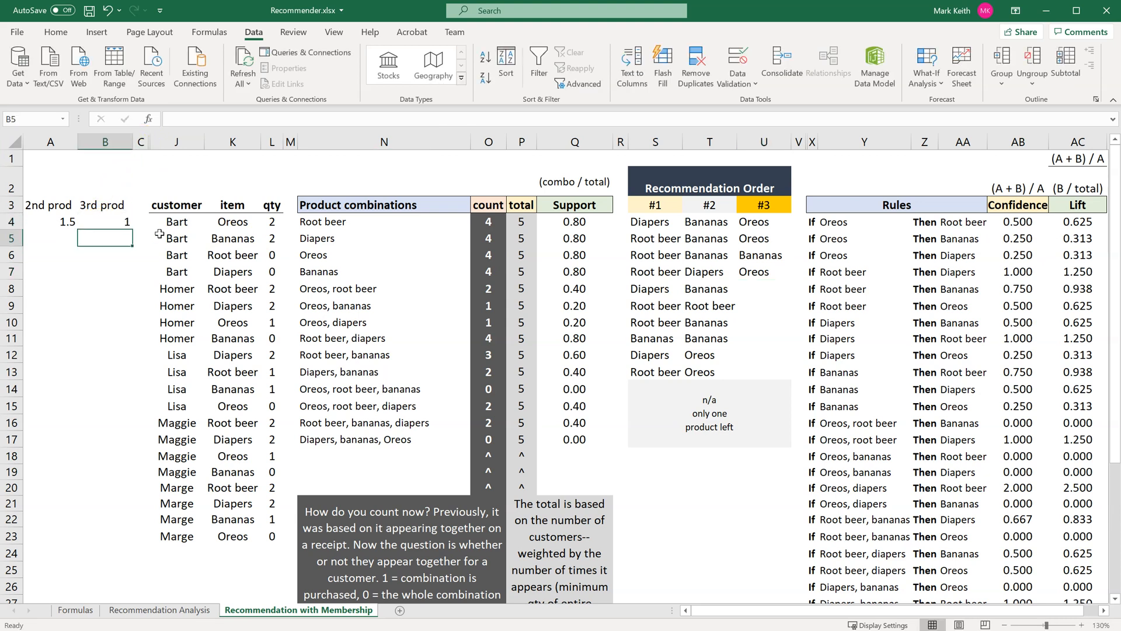
key(Down)
key(Right)
key(Right)
key(Right)
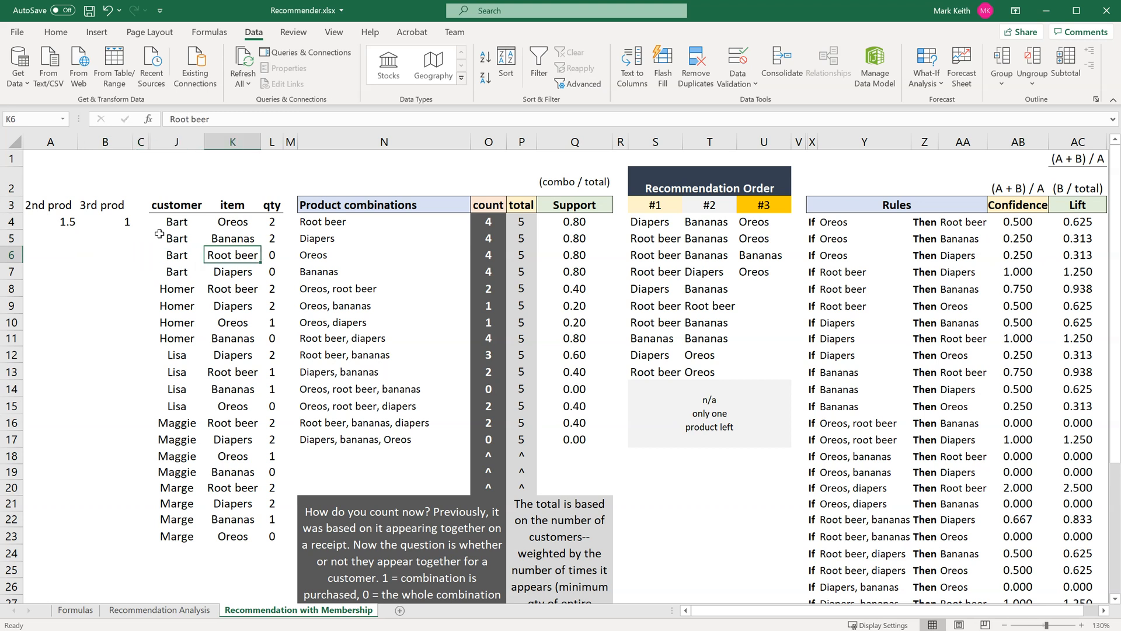
key(Left)
key(Left)
key(Left)
key(Left)
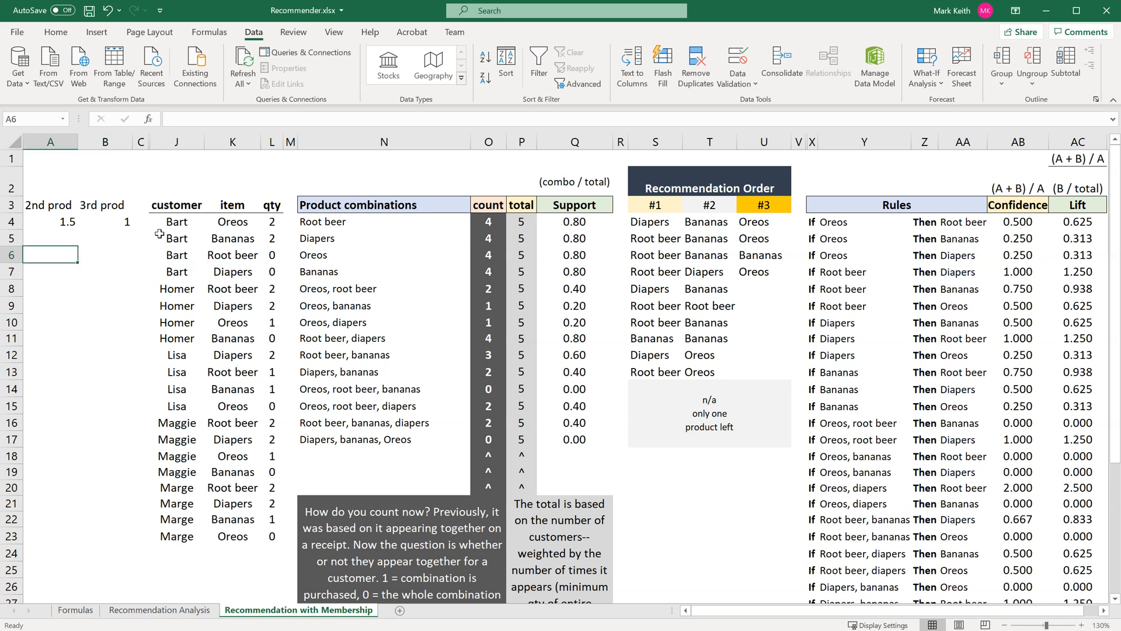
Insert a blank column before column C and change the headings in A3 and B3 to "1st rec" and "2nd rec"
right_click(142, 143)
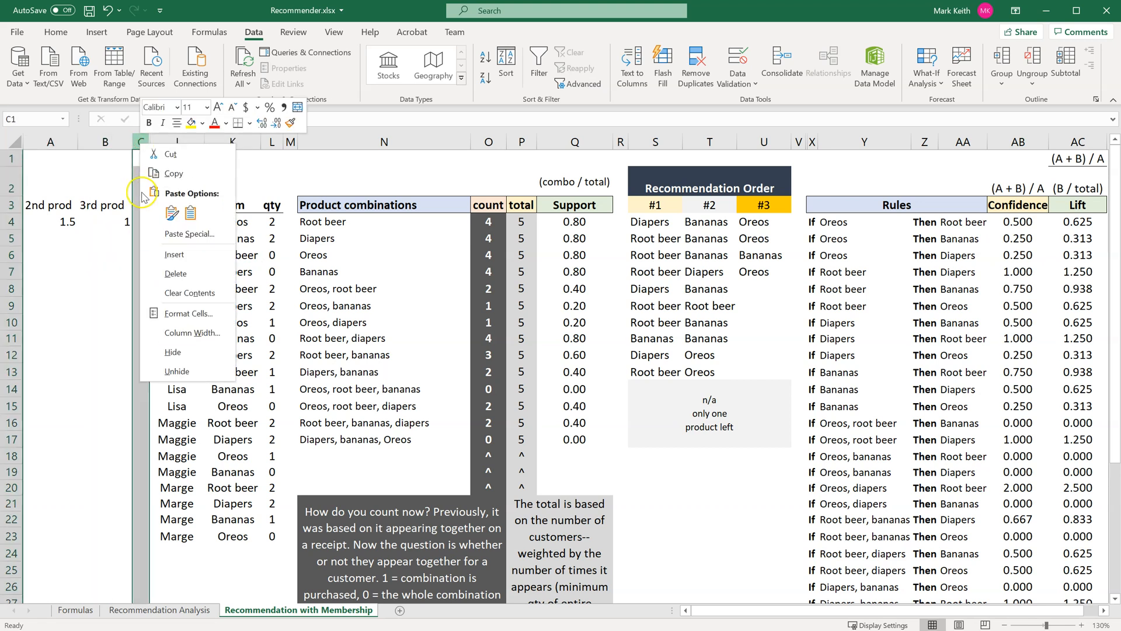
click(173, 255)
click(58, 206)
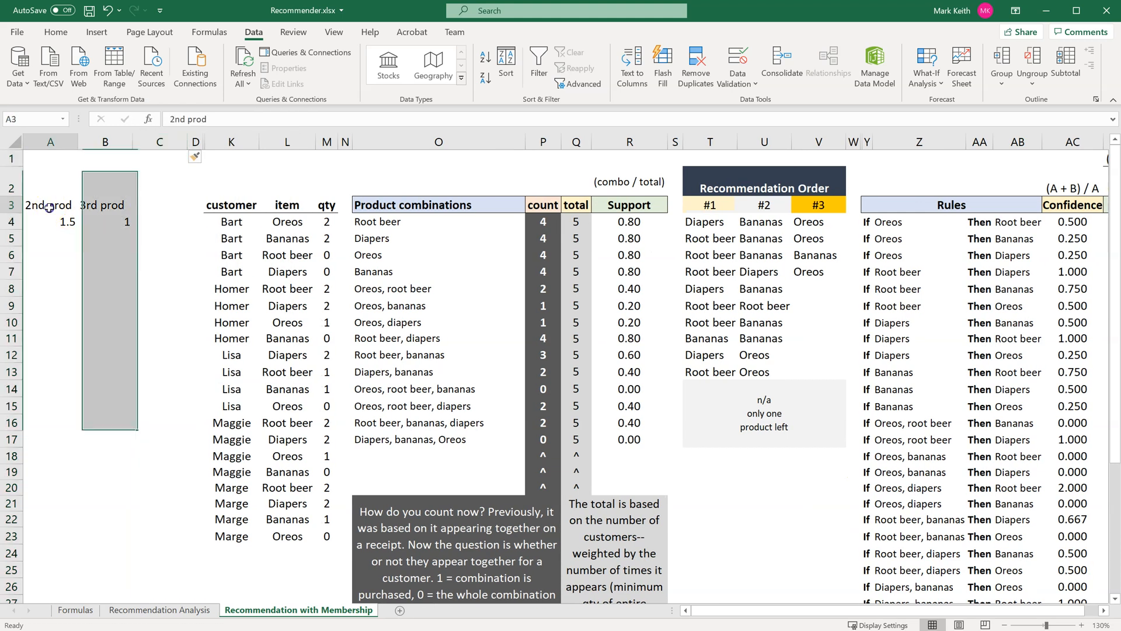
text(1st)
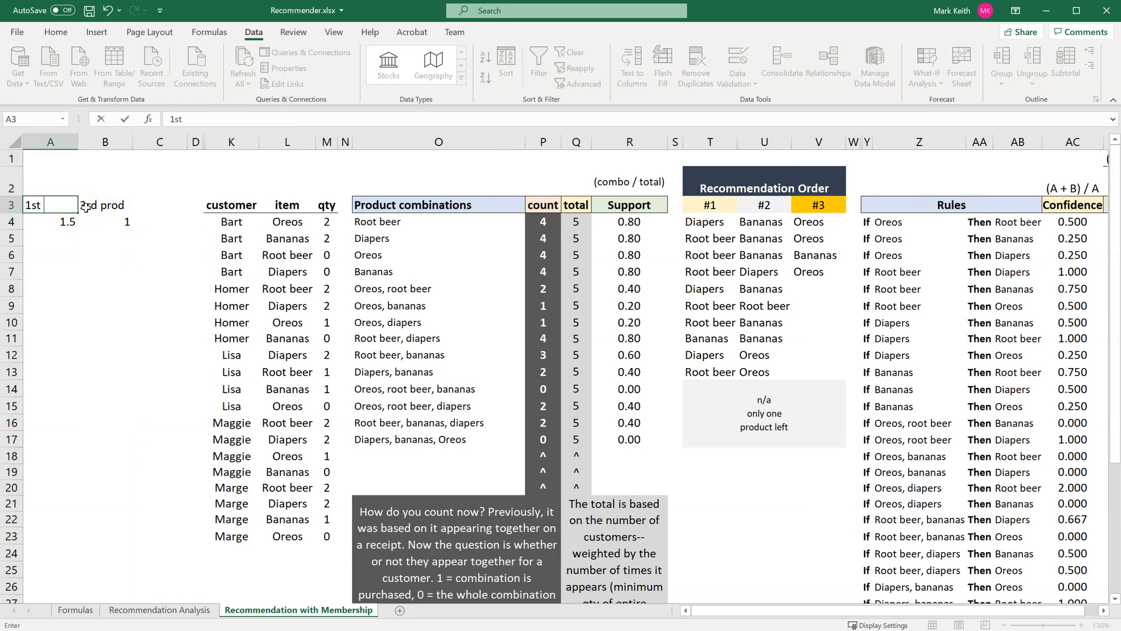
text( rec)
key(Tab)
text(2n)
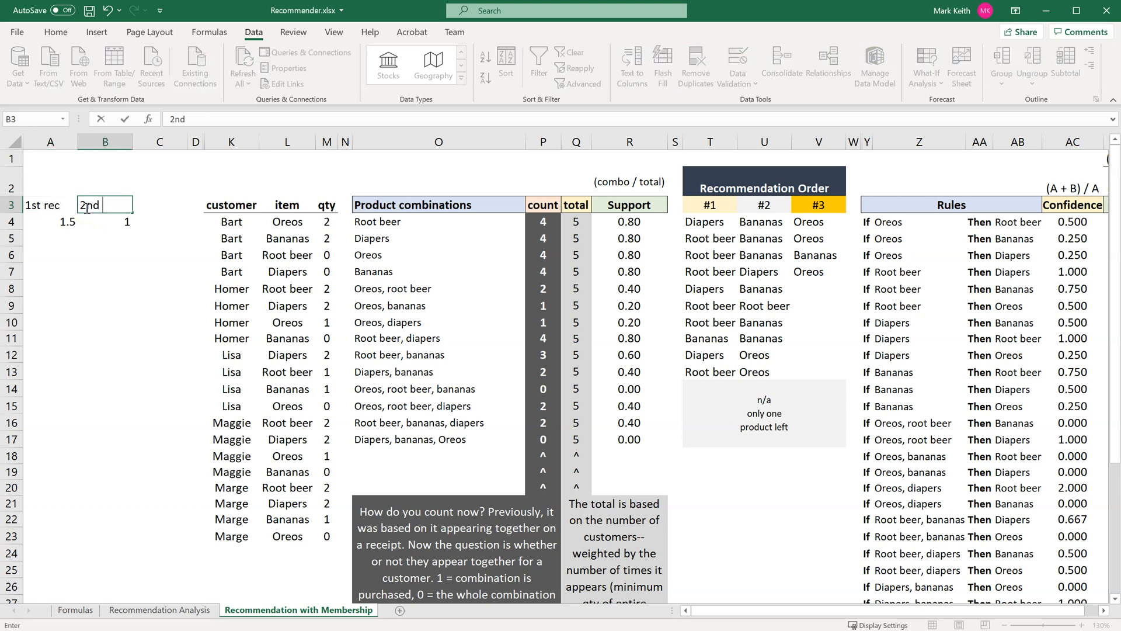
text(d rec)
key(Tab)
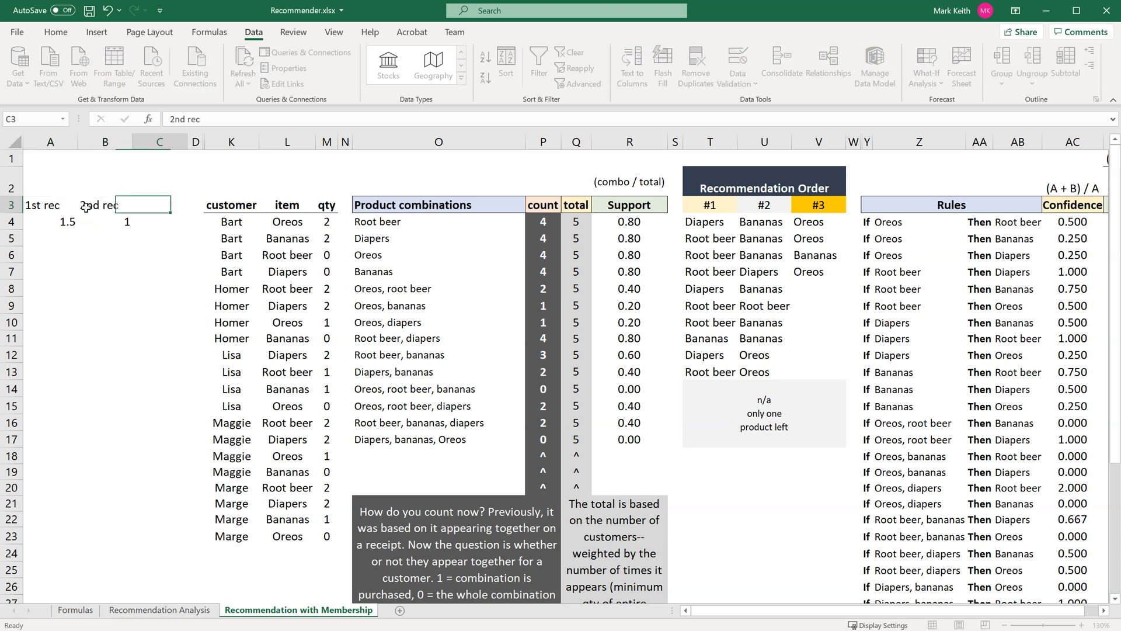
Enter 3 in both A5 and B5 as the second customer's first and second recommendation values
key(Down)
key(Down)
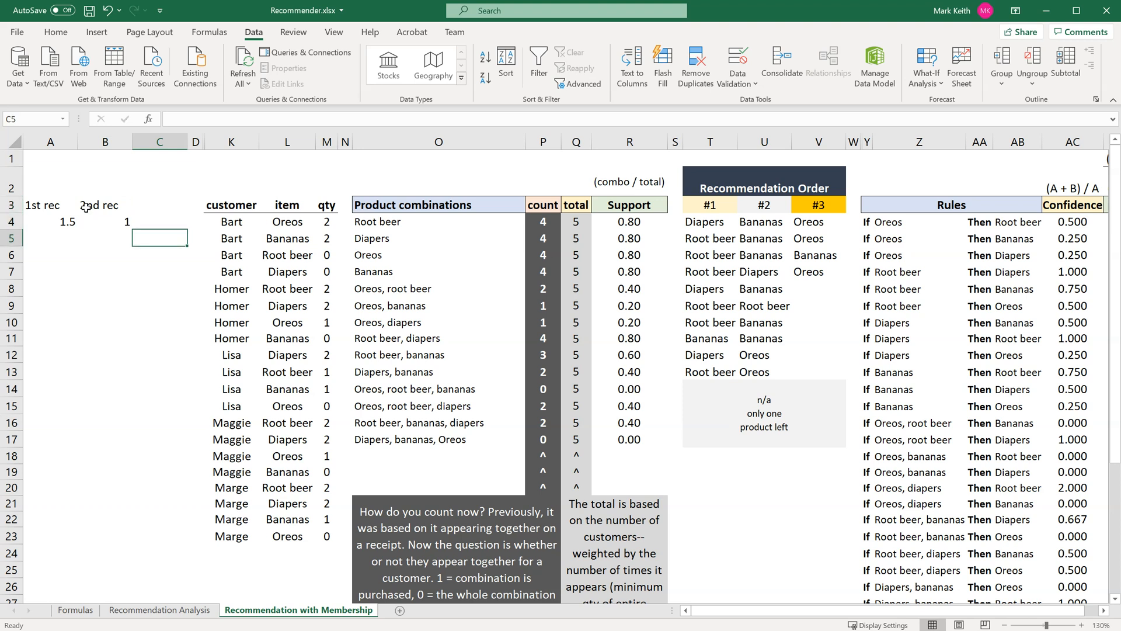
key(Left)
key(Left)
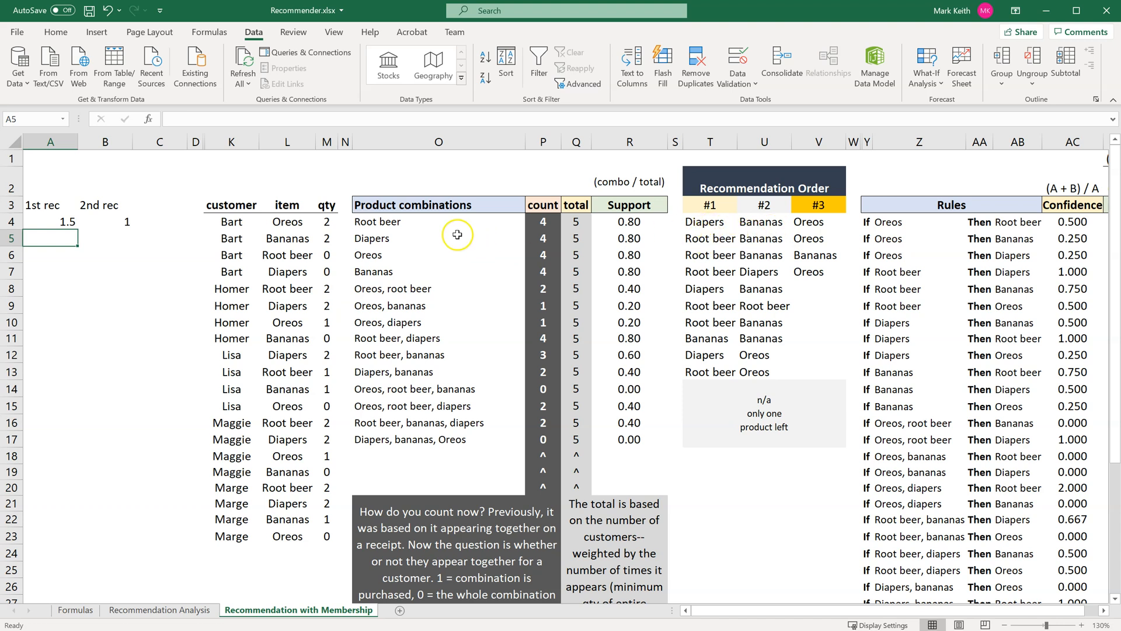
click(704, 222)
click(55, 237)
text(3)
key(Return)
key(Up)
key(Right)
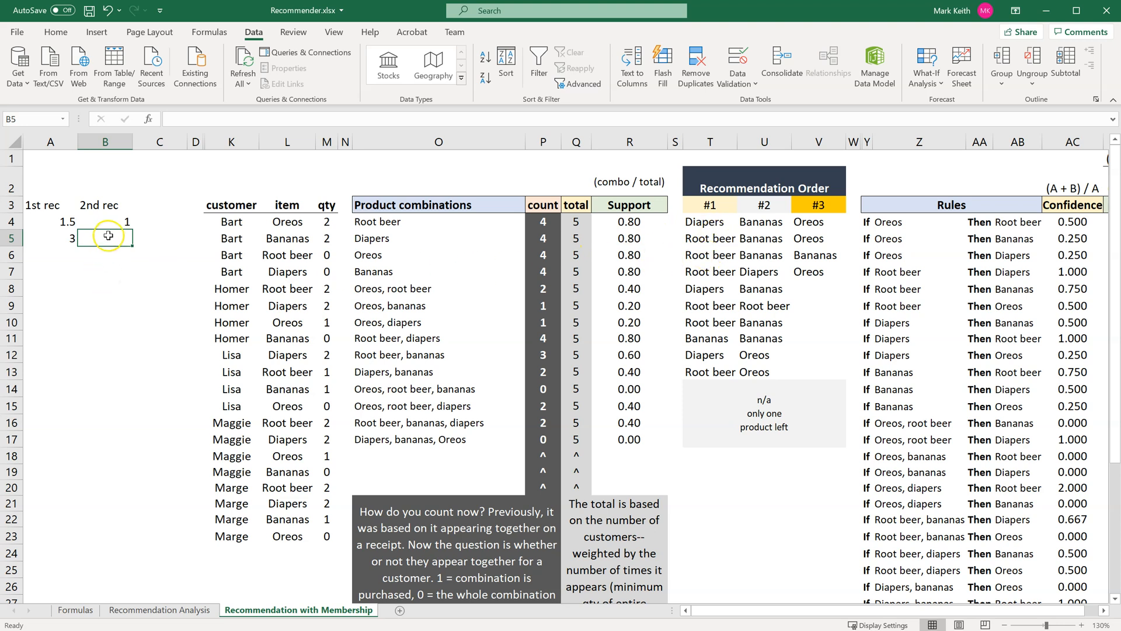
text(3)
key(Tab)
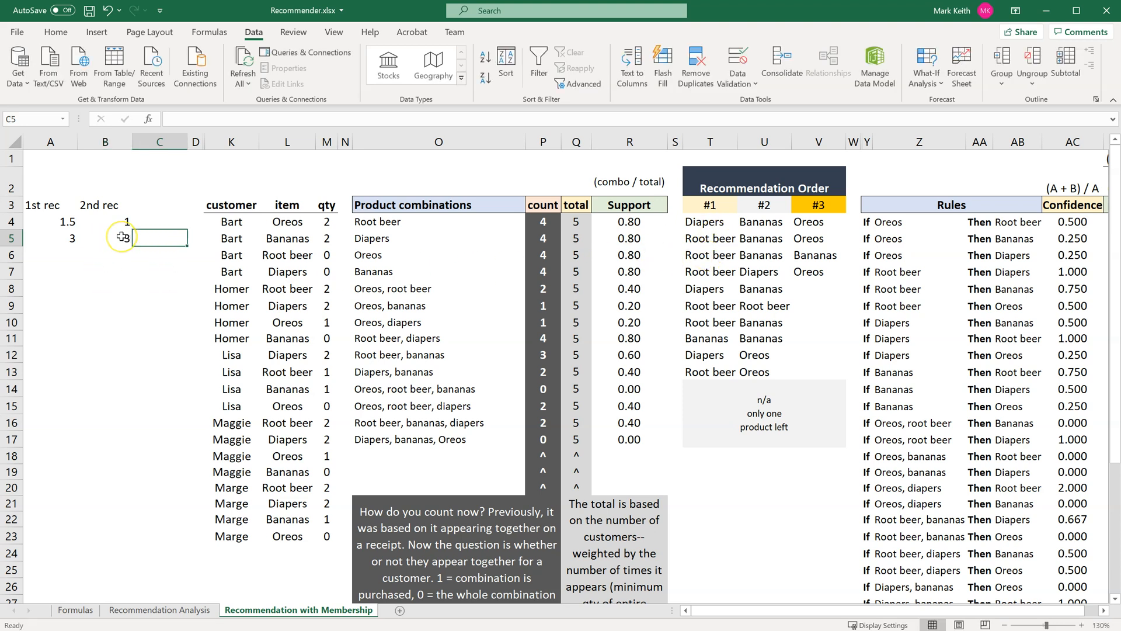
Add the heading "3rd rec" in C3 and select C5
key(Up)
key(Up)
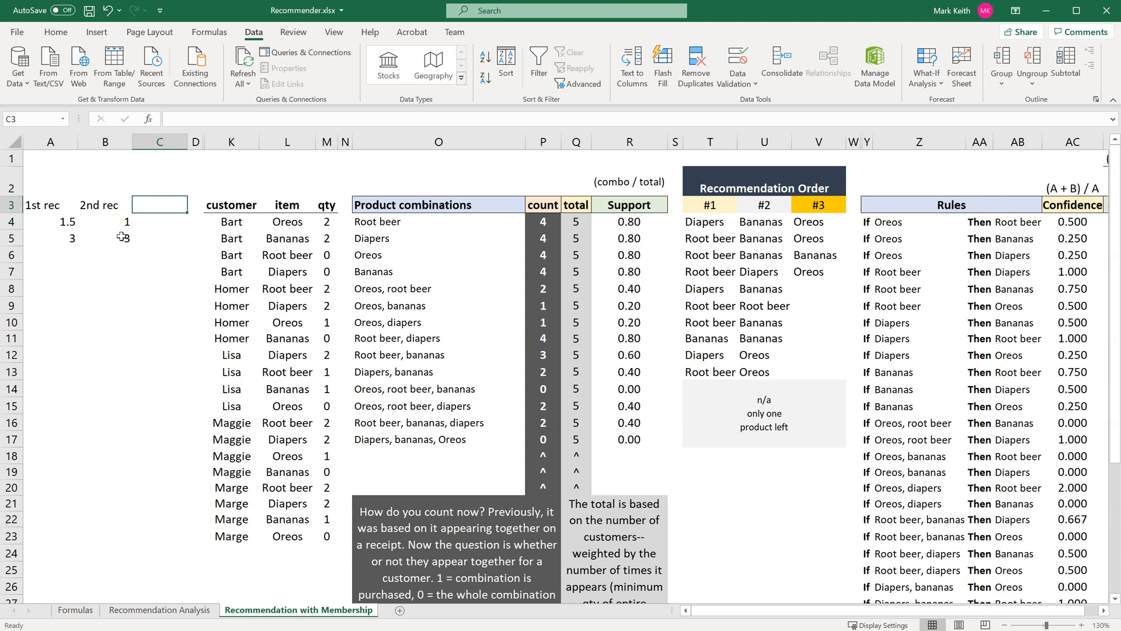
text(3rd re)
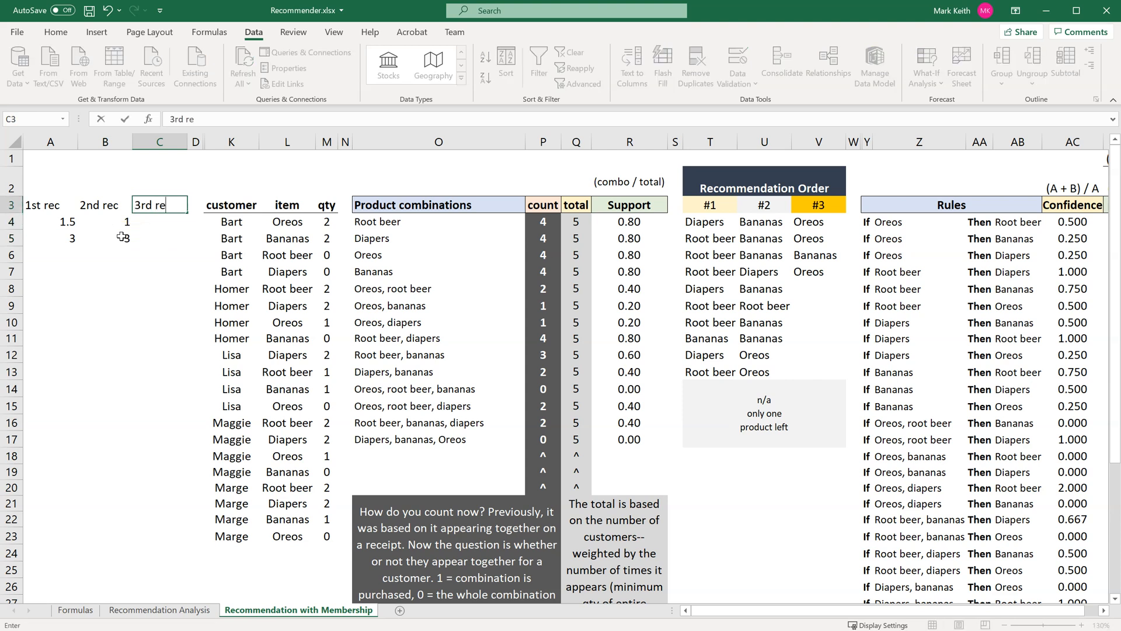
text(c)
key(Return)
key(Return)
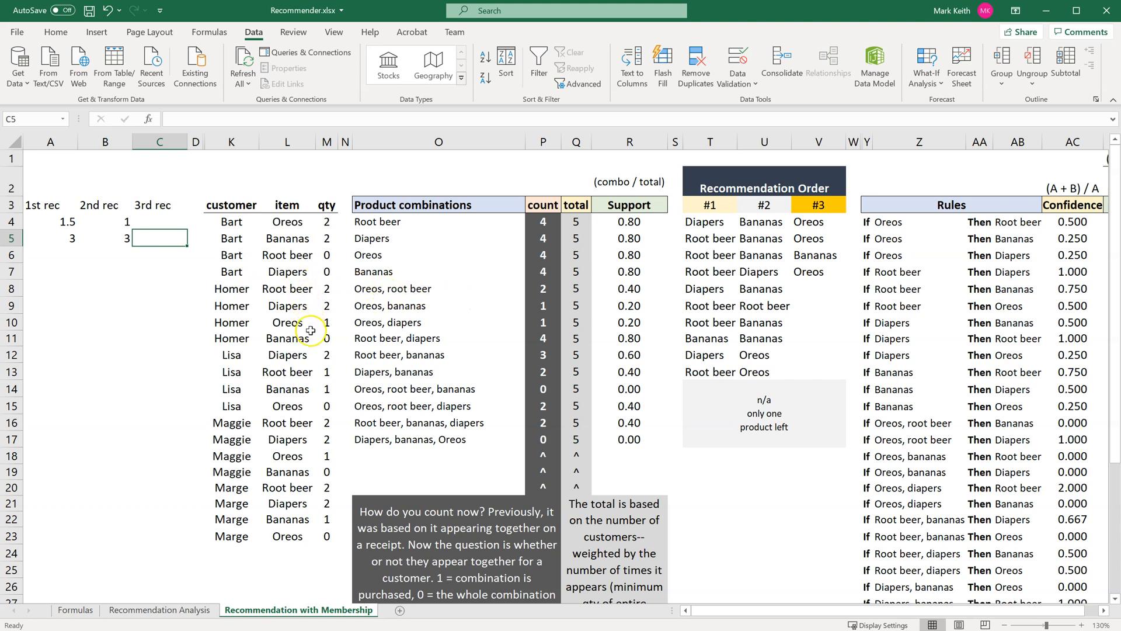
Compare the items in L8:M9 with the recommendations in T11:U11 and enter 1.5 in C5
drag(288, 288, 322, 305)
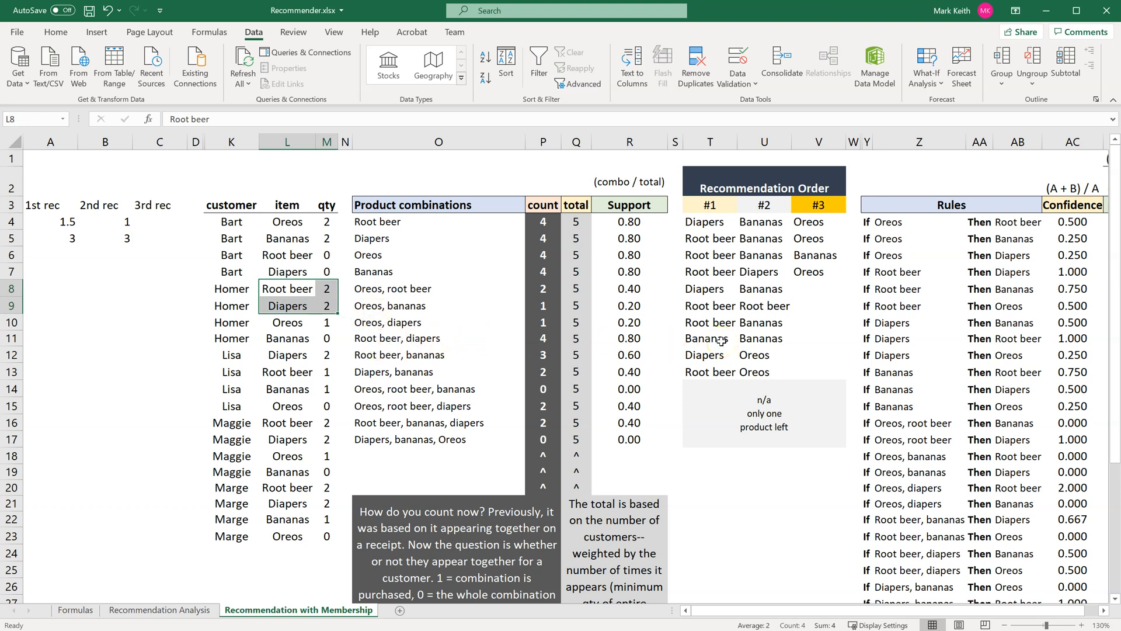
mouse_move(721, 341)
mouse_down()
mouse_move(752, 339)
mouse_move(718, 339)
mouse_up()
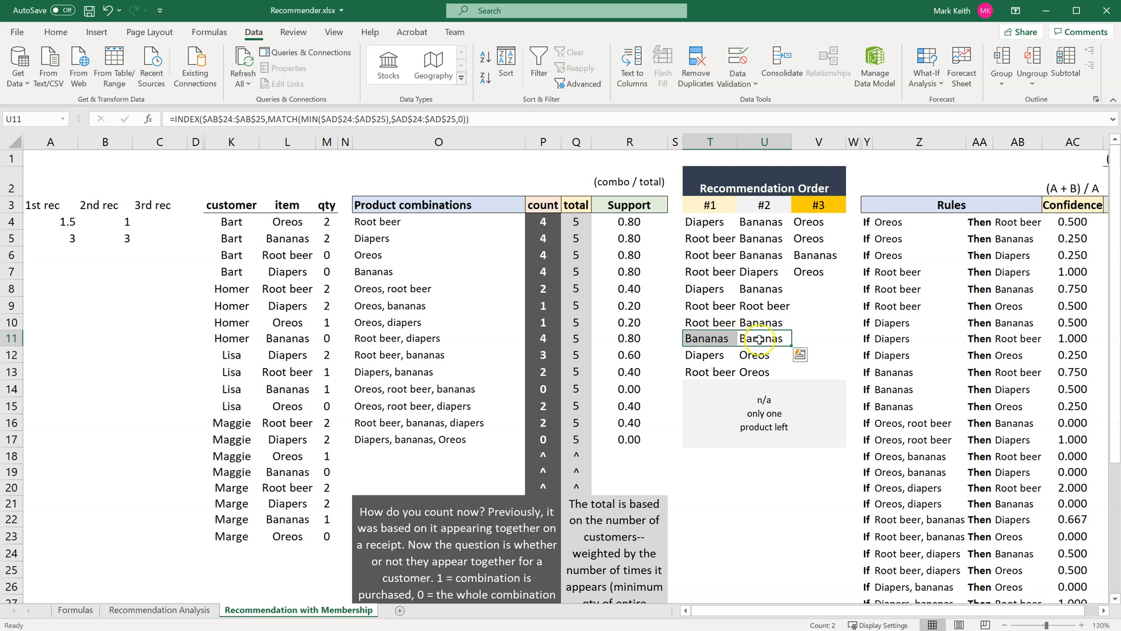
click(158, 239)
text(1.5)
key(Return)
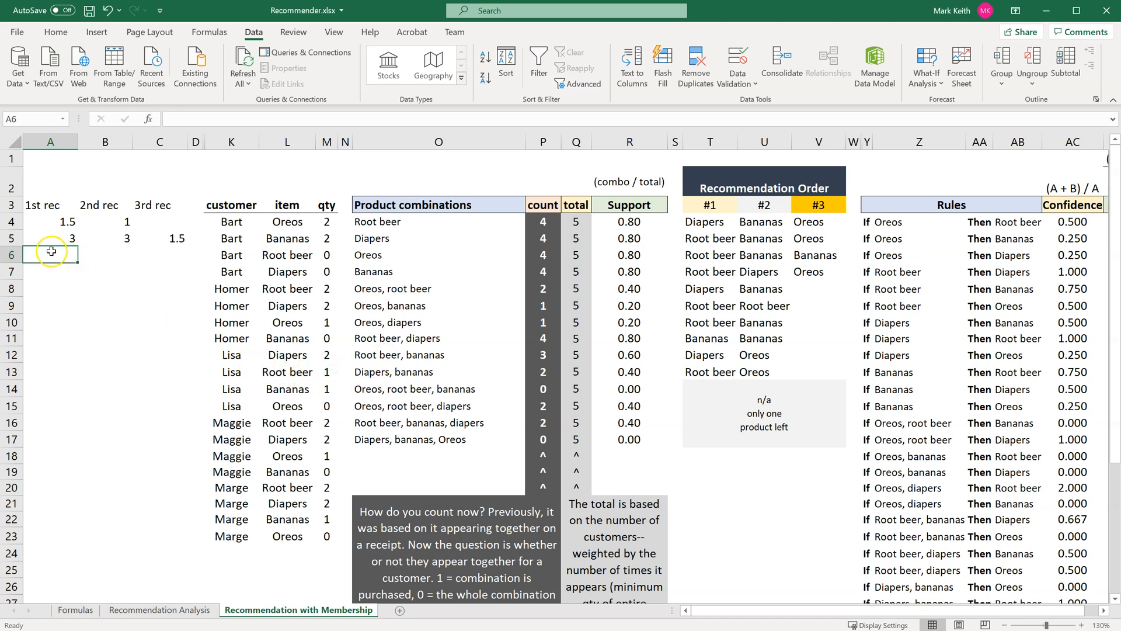
Enter 3 in both A6 and B6 as the third customer's first and second recommendation values
key(Return)
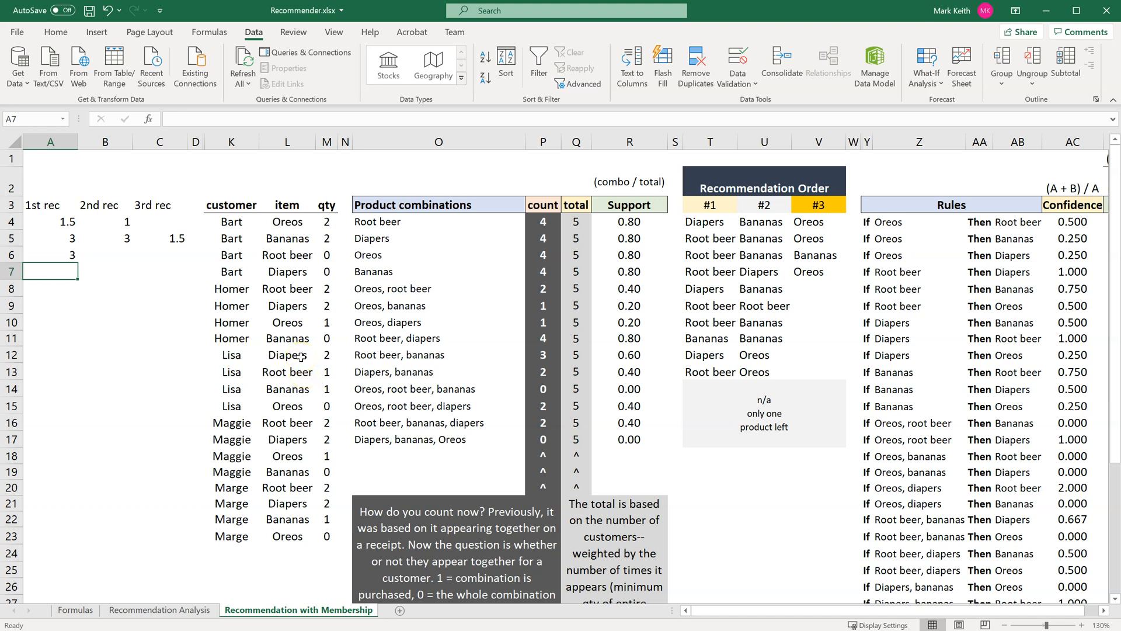
click(105, 250)
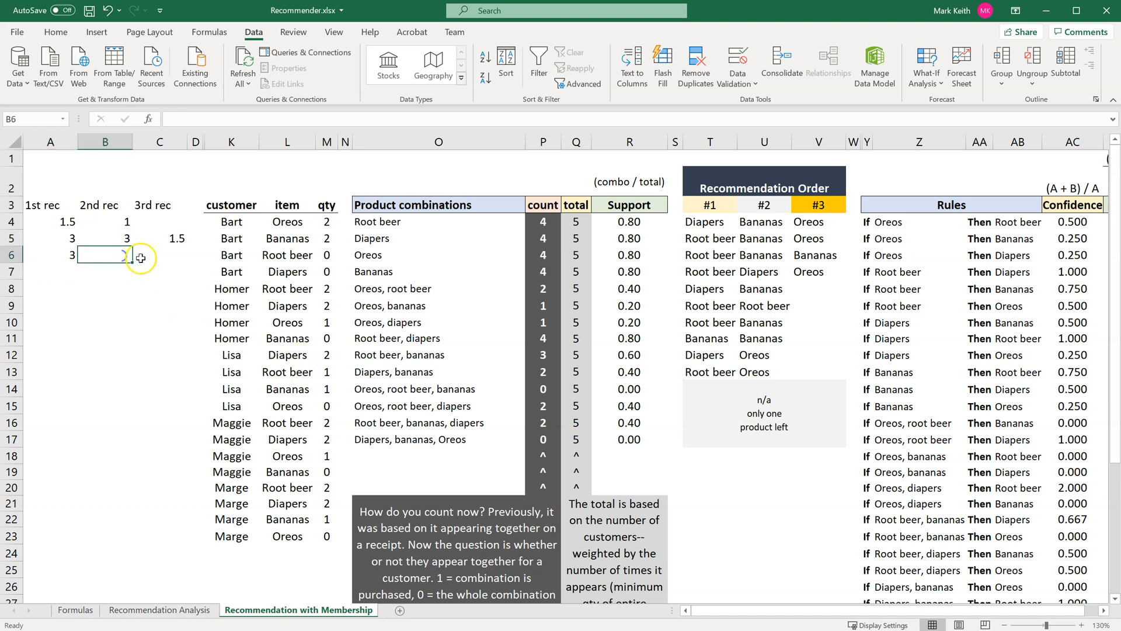
text(3)
key(Tab)
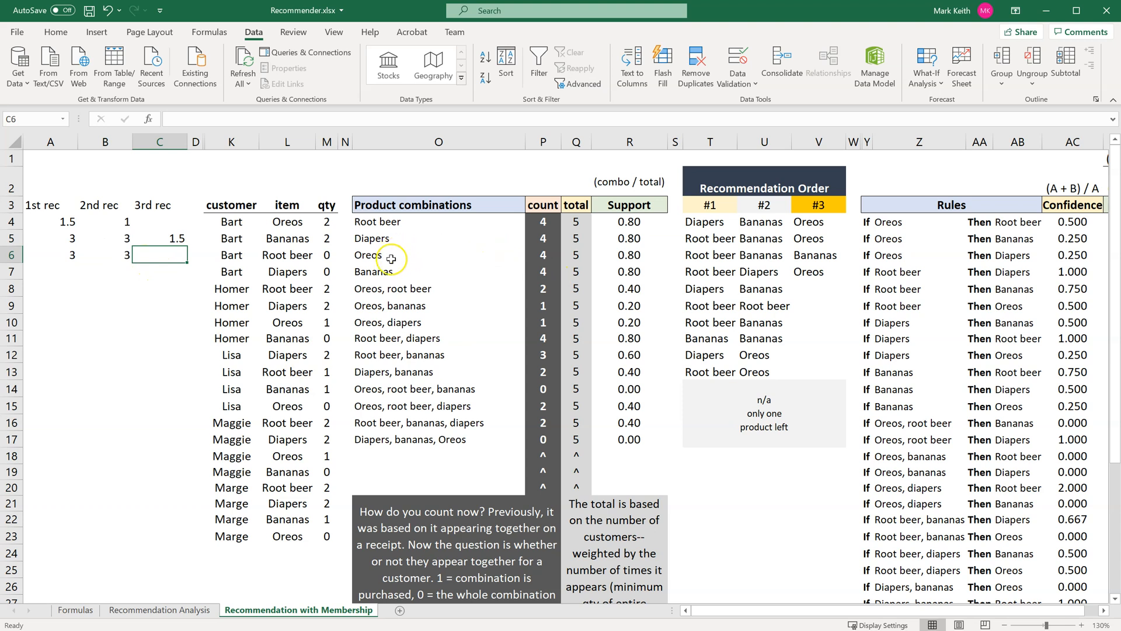
Check the #1 recommendation in T11 for the root beer, diapers combination and enter 2 in C6
click(399, 337)
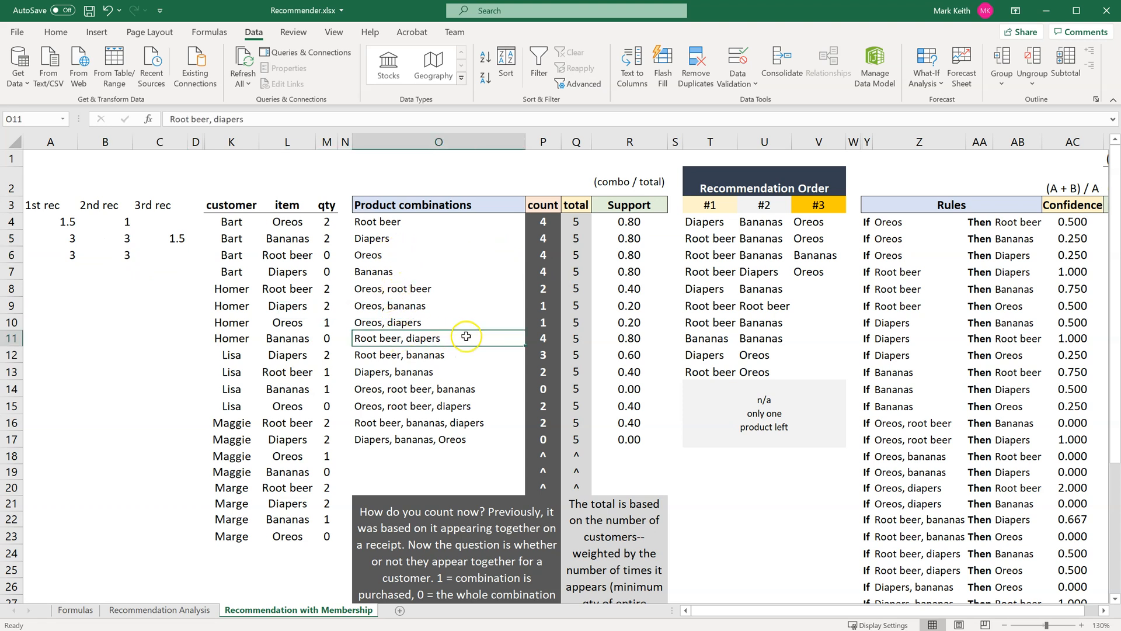
click(710, 338)
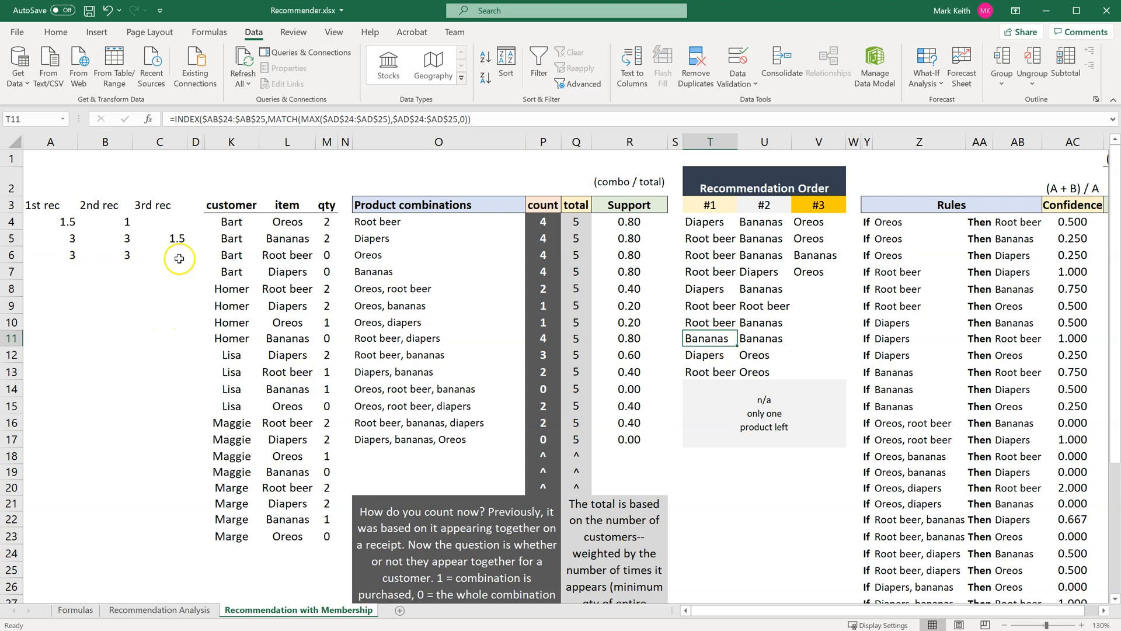
click(181, 256)
text(2)
key(Return)
key(Left)
key(Left)
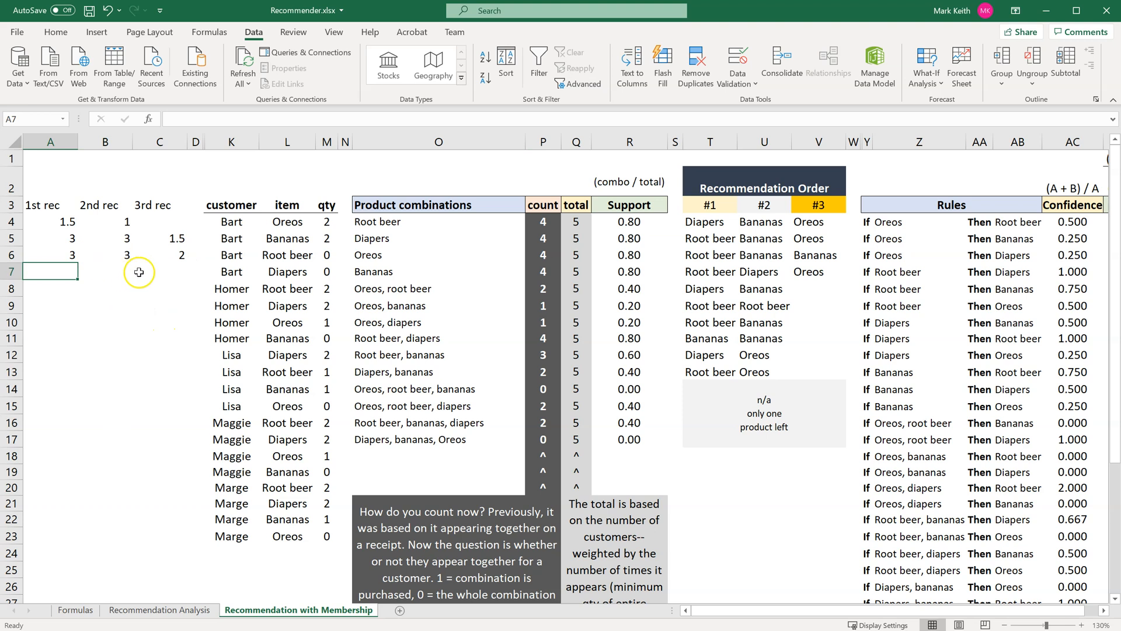
Enter 3 in both A7 and B7 as the fourth customer's first and second recommendation values
click(176, 254)
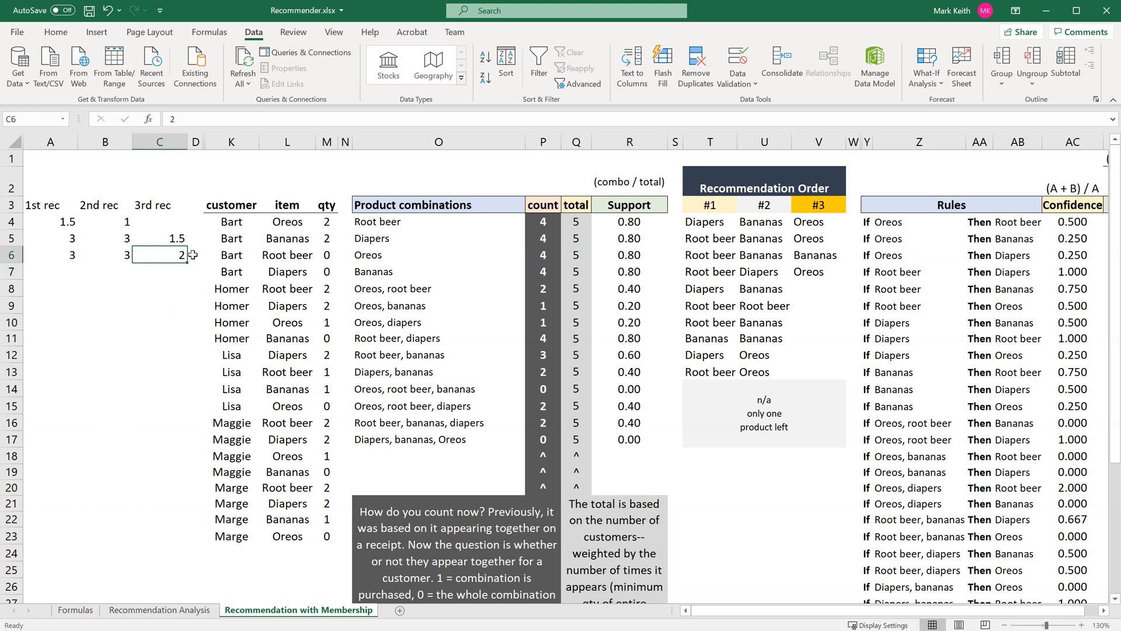
key(Return)
key(Left)
key(Left)
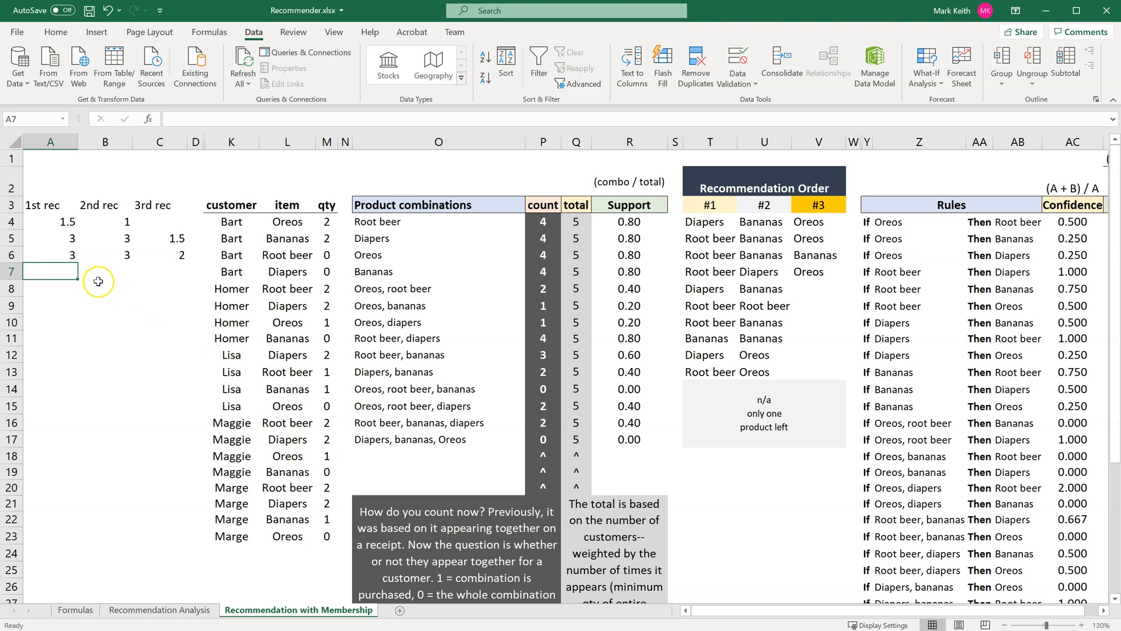
text(3)
key(Tab)
text(3)
key(Tab)
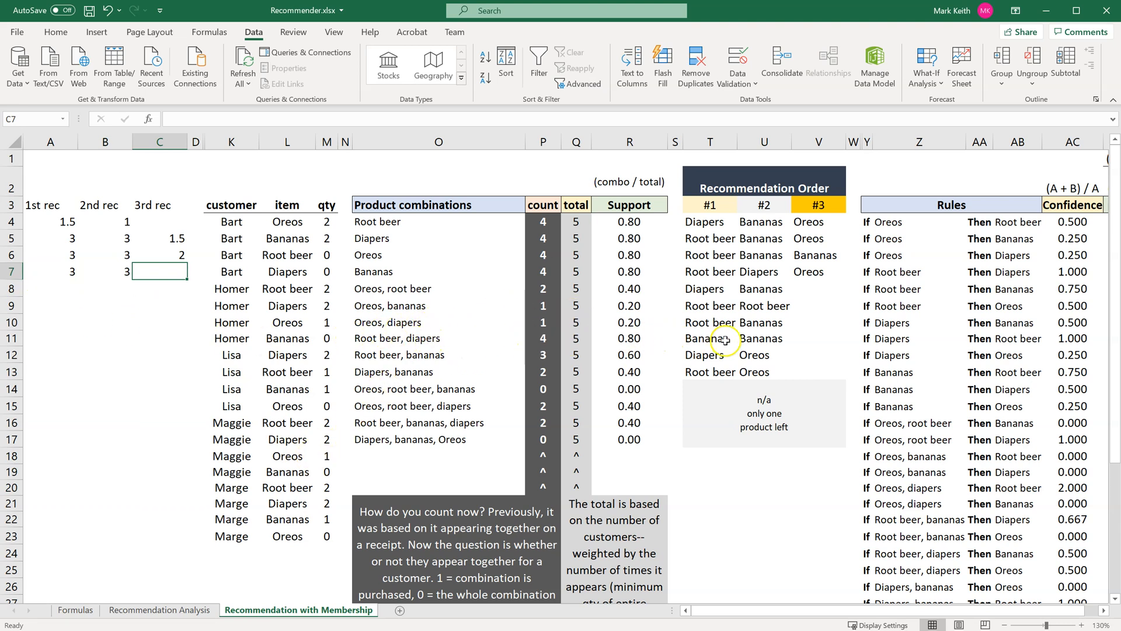
Set both C6 and C7 to 1.5 and compare them with the root beer, diapers recommendations in T11:U11
click(176, 257)
text(1.)
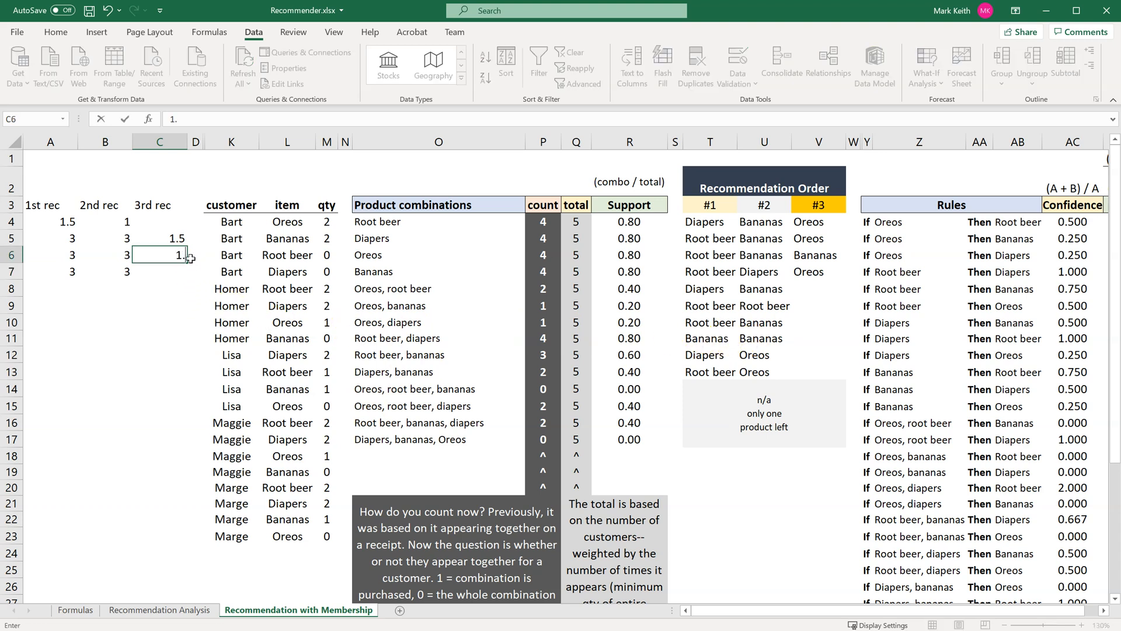
text(5)
key(Return)
text(1.5)
key(Return)
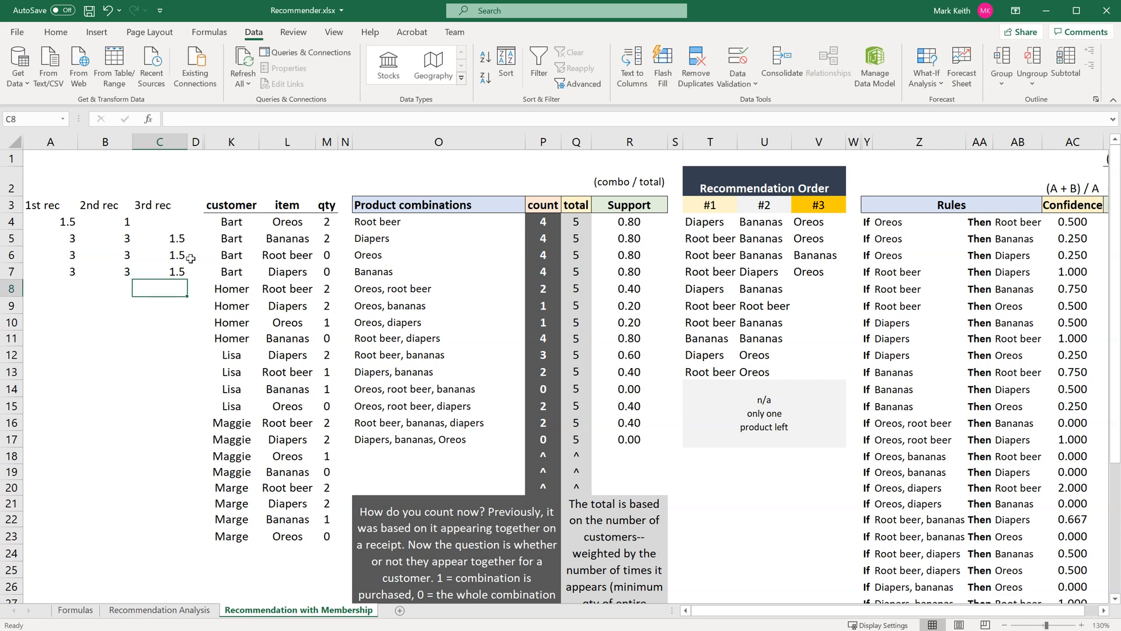
drag(756, 339, 709, 342)
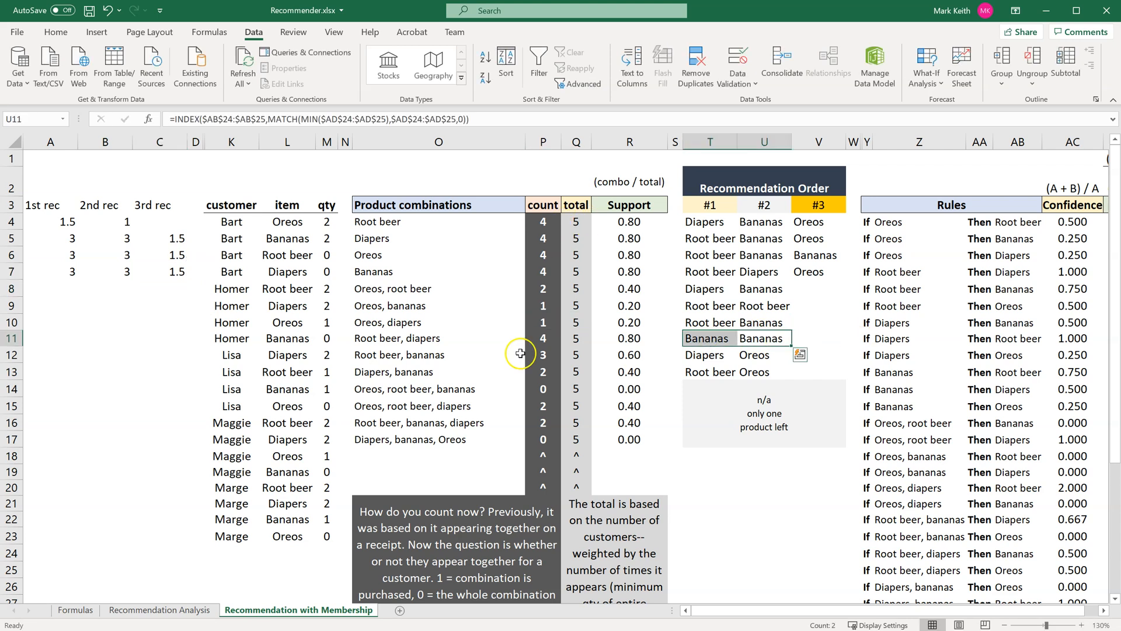
click(172, 254)
click(168, 273)
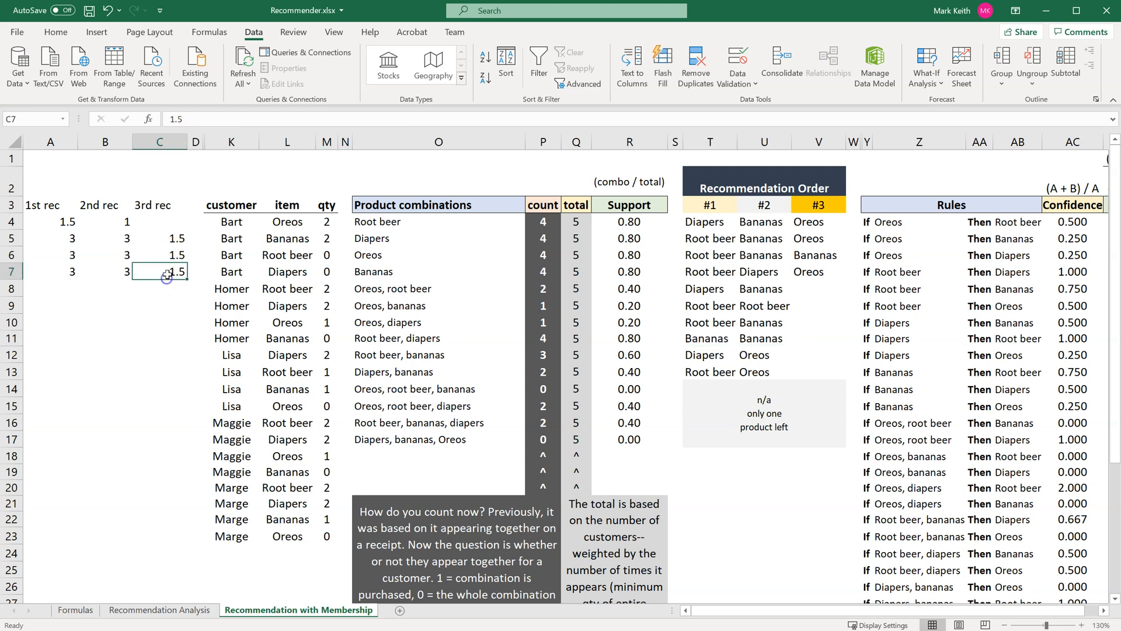
Enter 3, 3 and 1.5 in A8:C8 as the fifth customer's first, second and third recommendation values
click(71, 283)
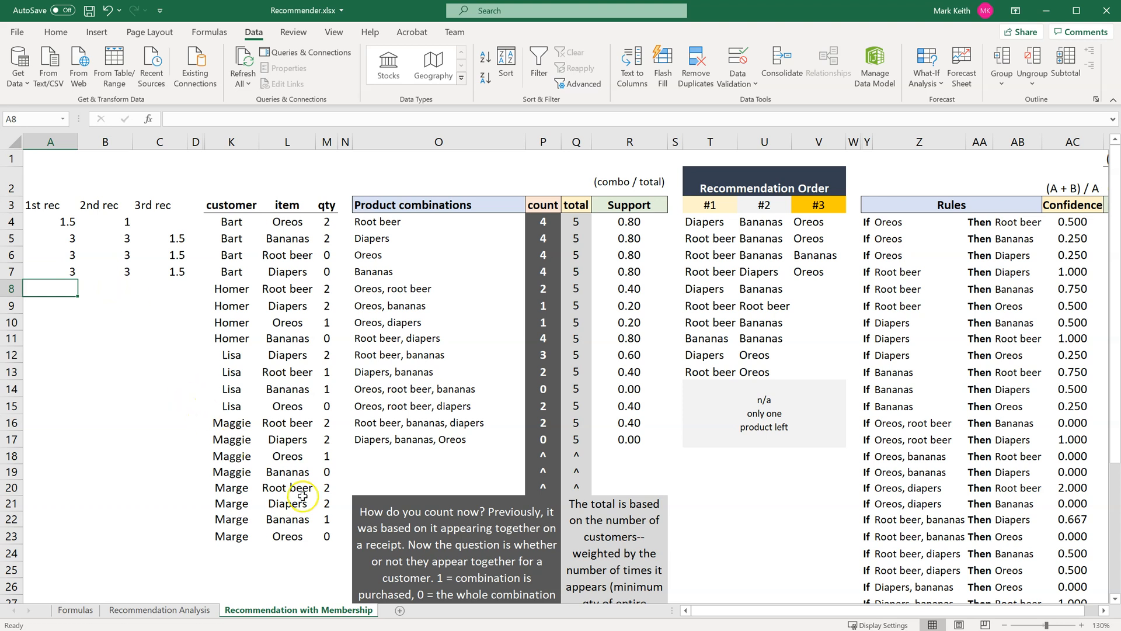
text(3)
key(Tab)
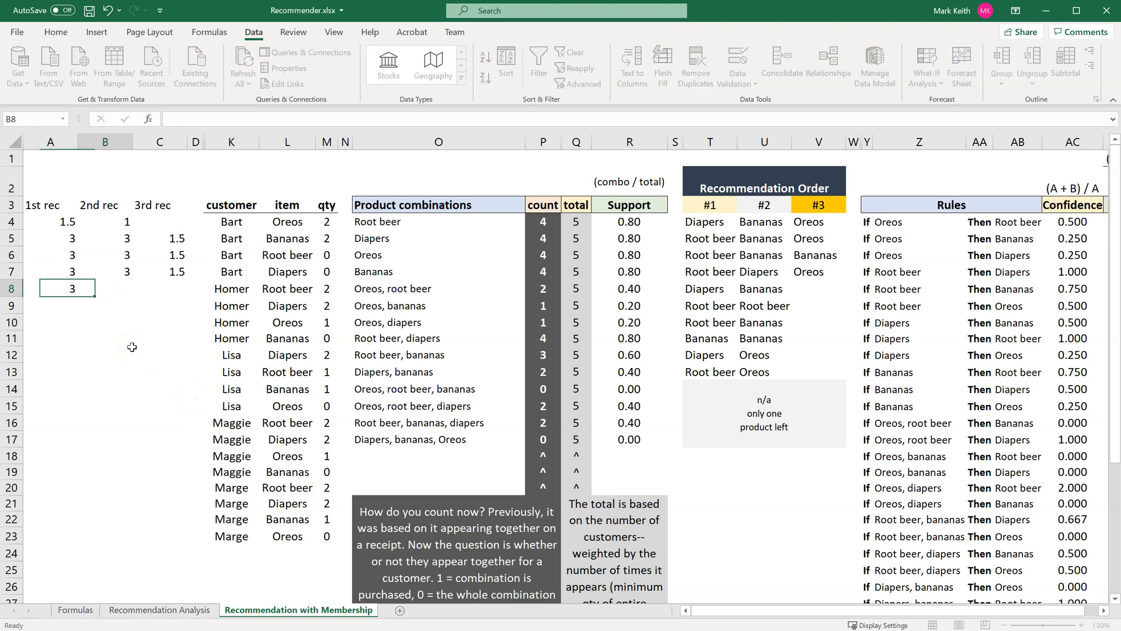
text(3)
key(Tab)
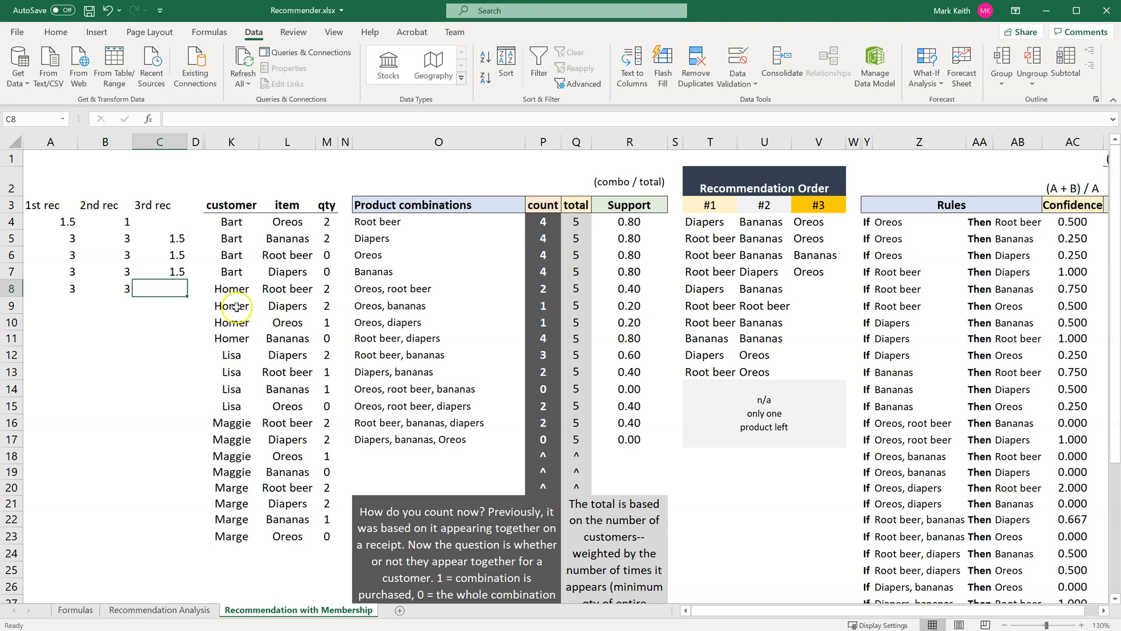
text(1.5)
key(Return)
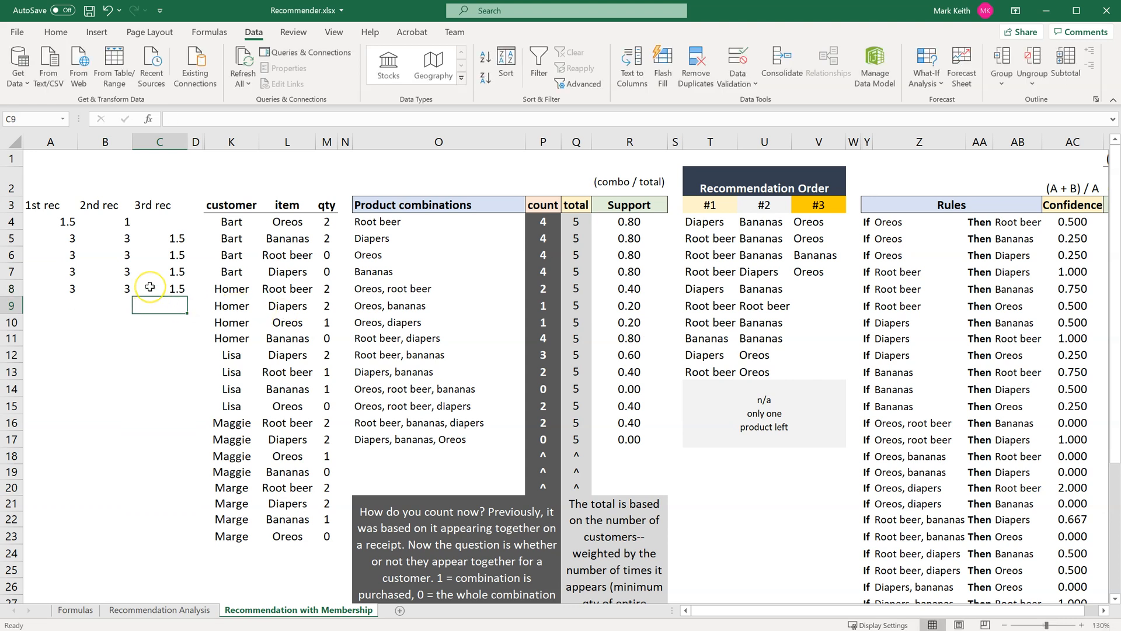
Total all the customers' recommendation values in A9 with a SUM formula over A4:C8
key(Left)
key(Left)
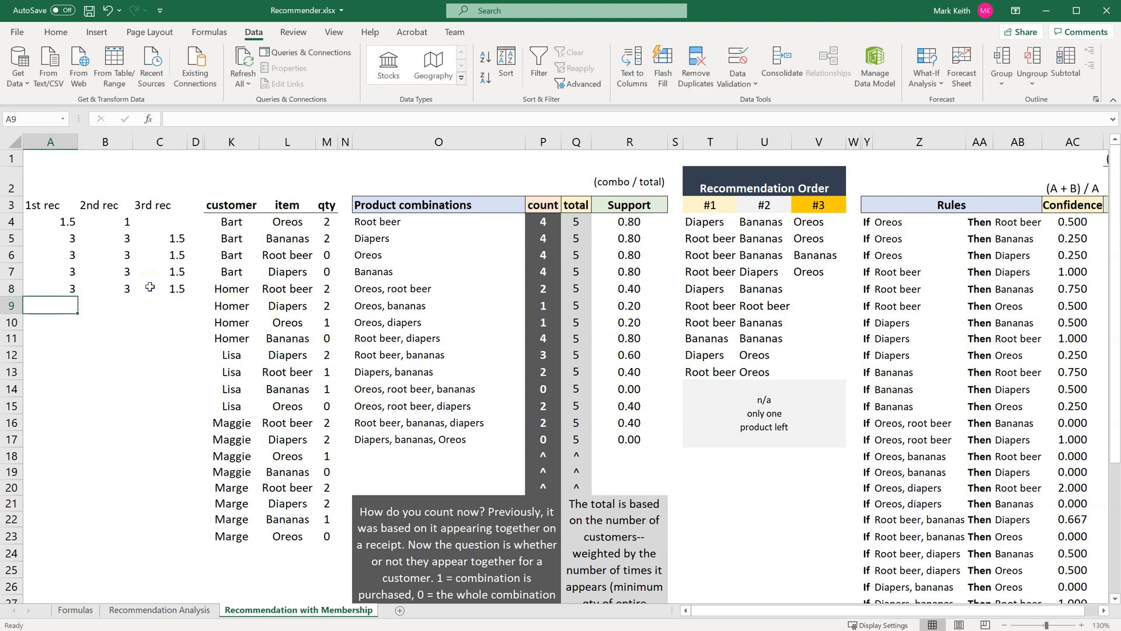
click(240, 205)
click(48, 308)
text(sum)
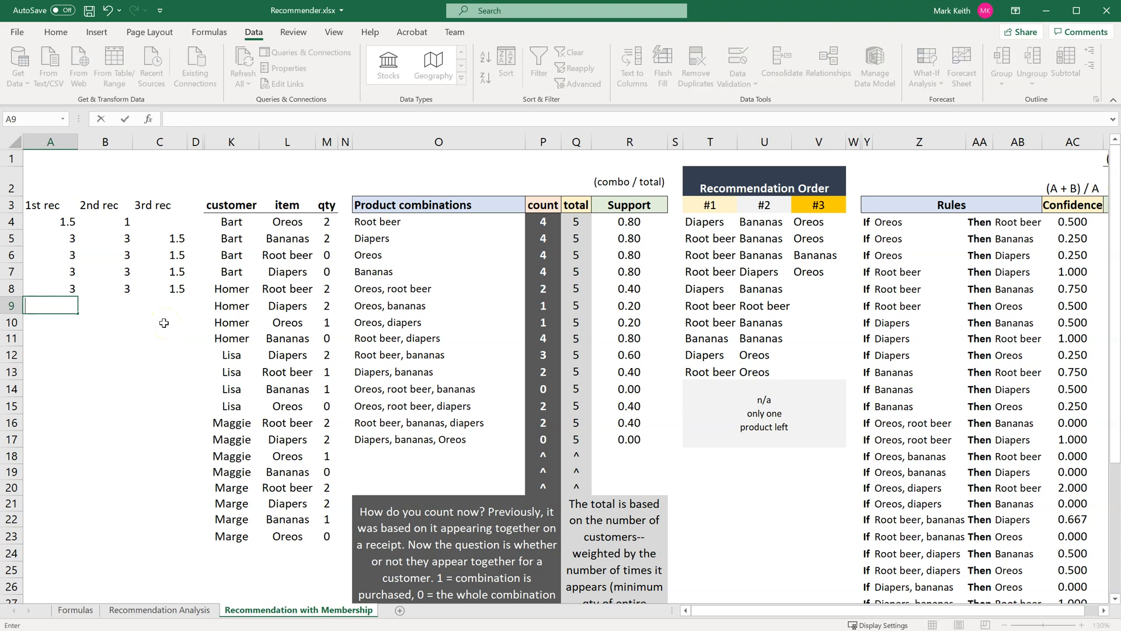
text(=sum()
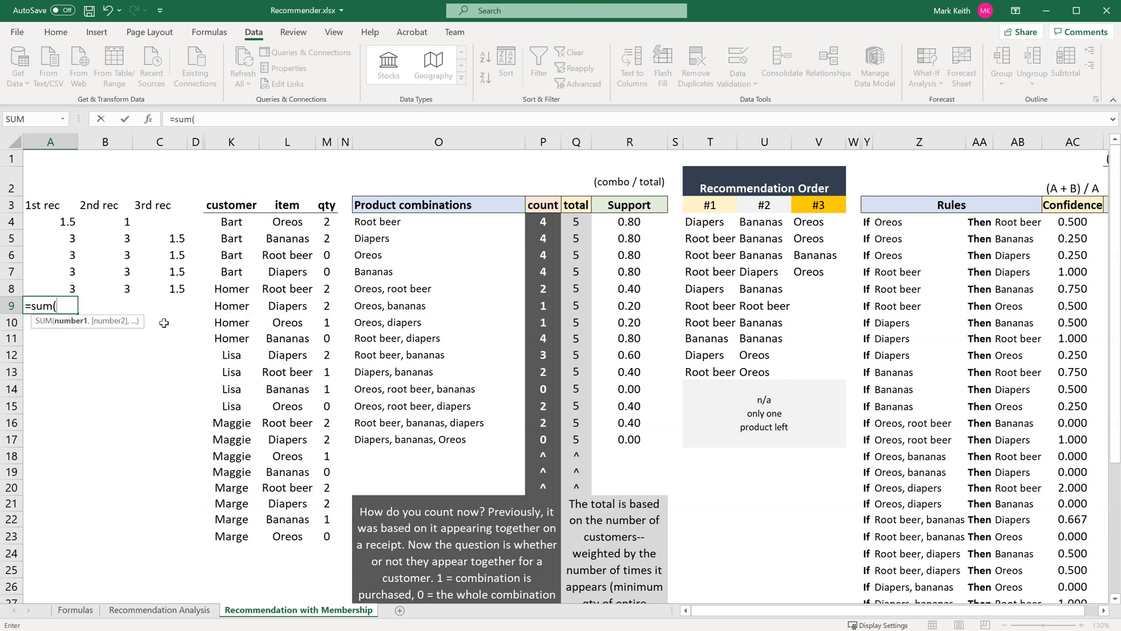
key(Up)
key(shift+Up)
key(shift+Up)
key(shift+Up)
key(shift+Up)
key(shift+Right)
key(shift+Right)
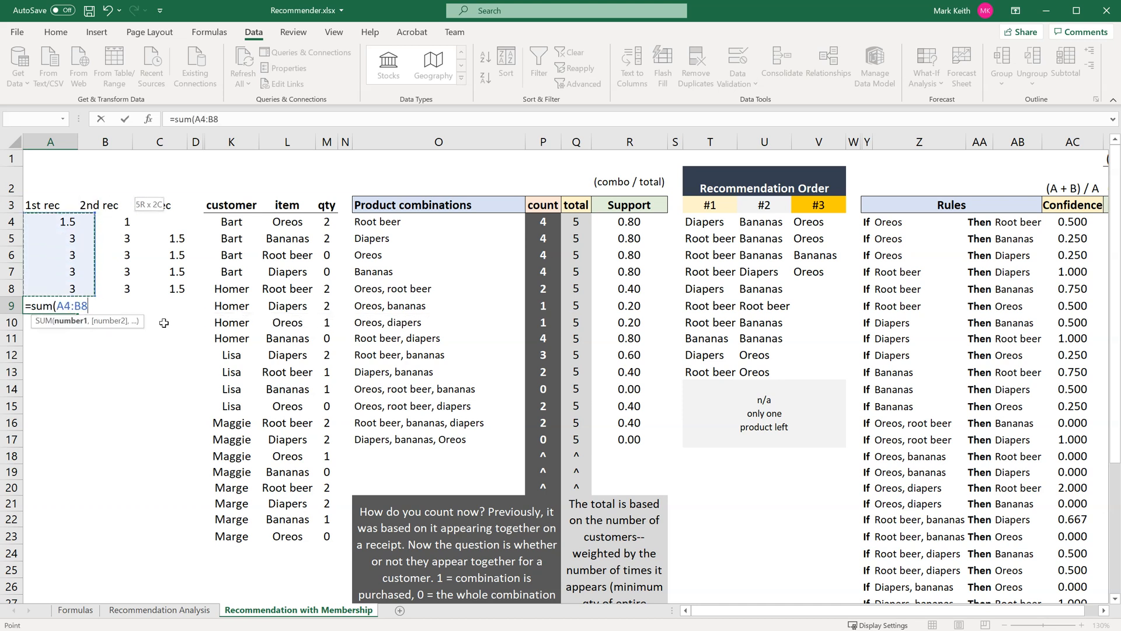
text())
key(Return)
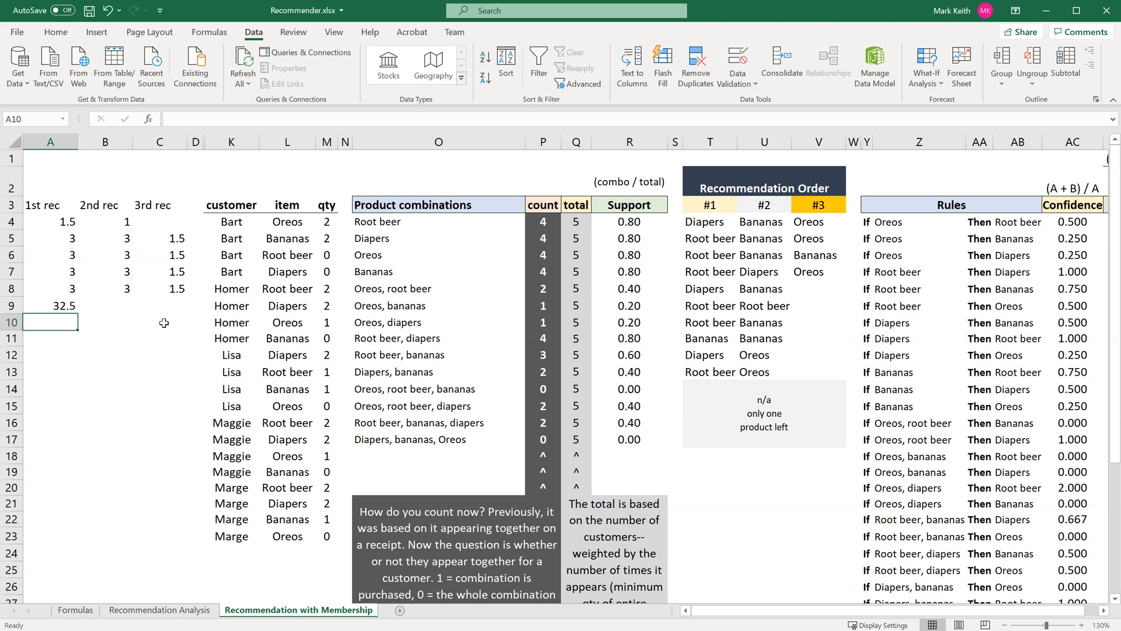
Calculate the maximum possible recommendation score in A10 with the formula =3*10+8
text(=3*10+)
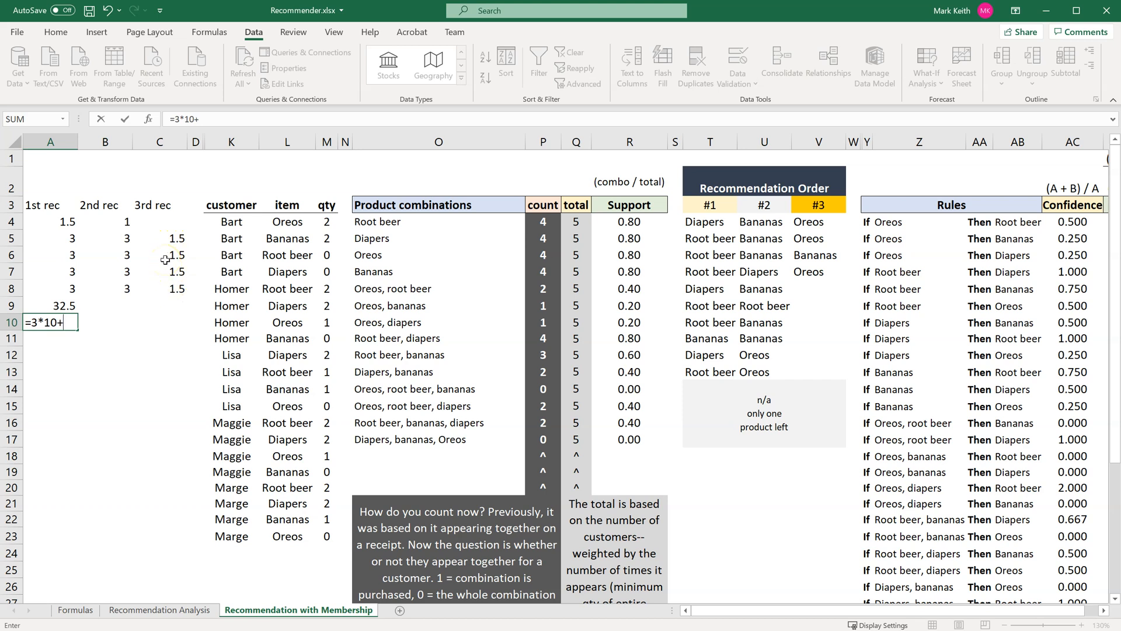
text(8)
key(Return)
Divide the recommendation total by the maximum possible score in A11 with the formula =A9/A10
text(=)
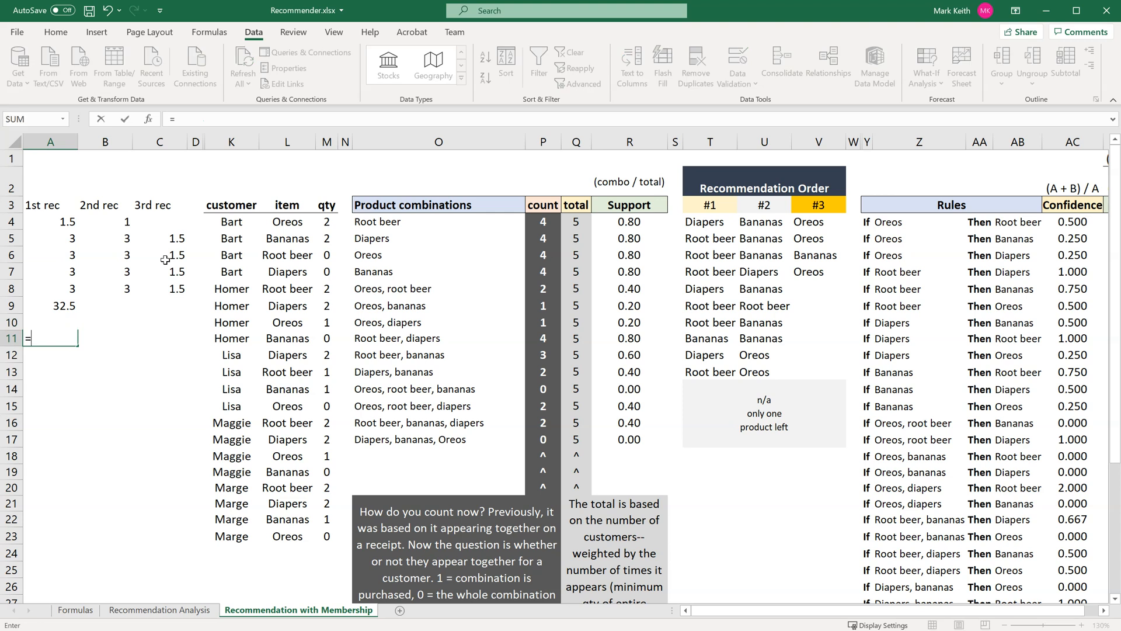
key(Up)
key(Up)
text(/)
key(Down)
key(Up)
key(Up)
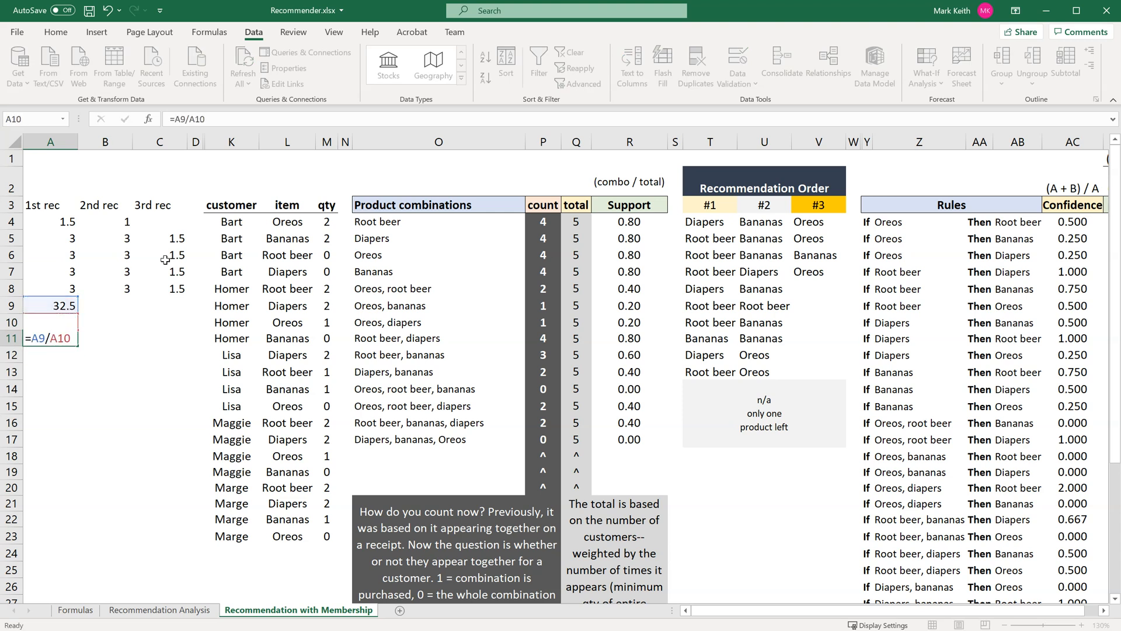
key(ctrl+Return)
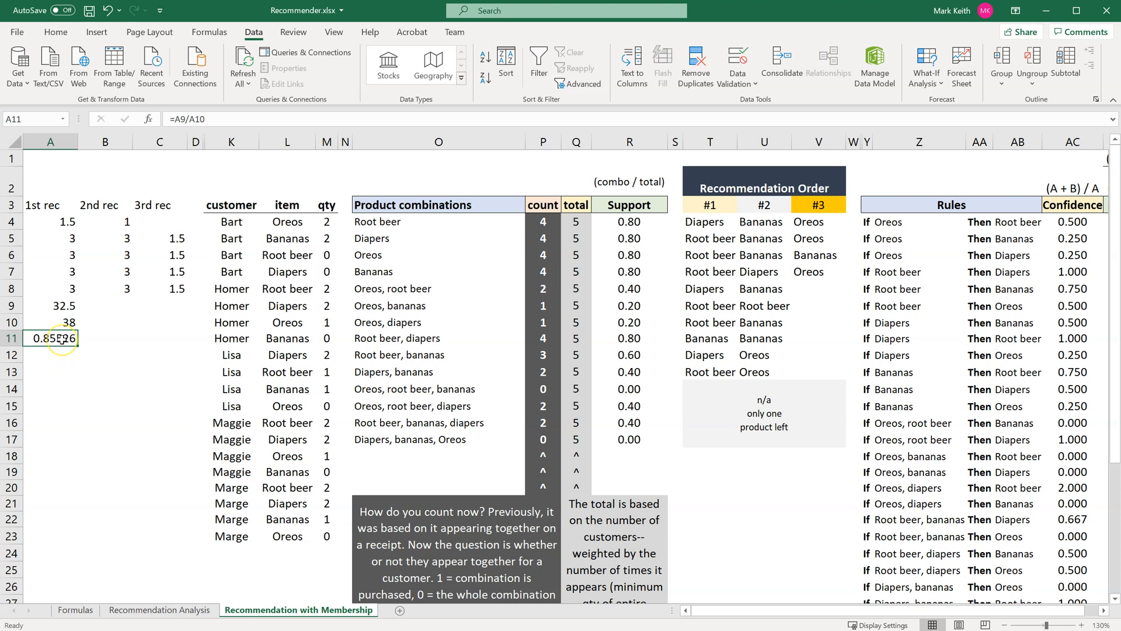
Format the ratio in A11 as a percentage with two decimal places
click(58, 33)
click(460, 79)
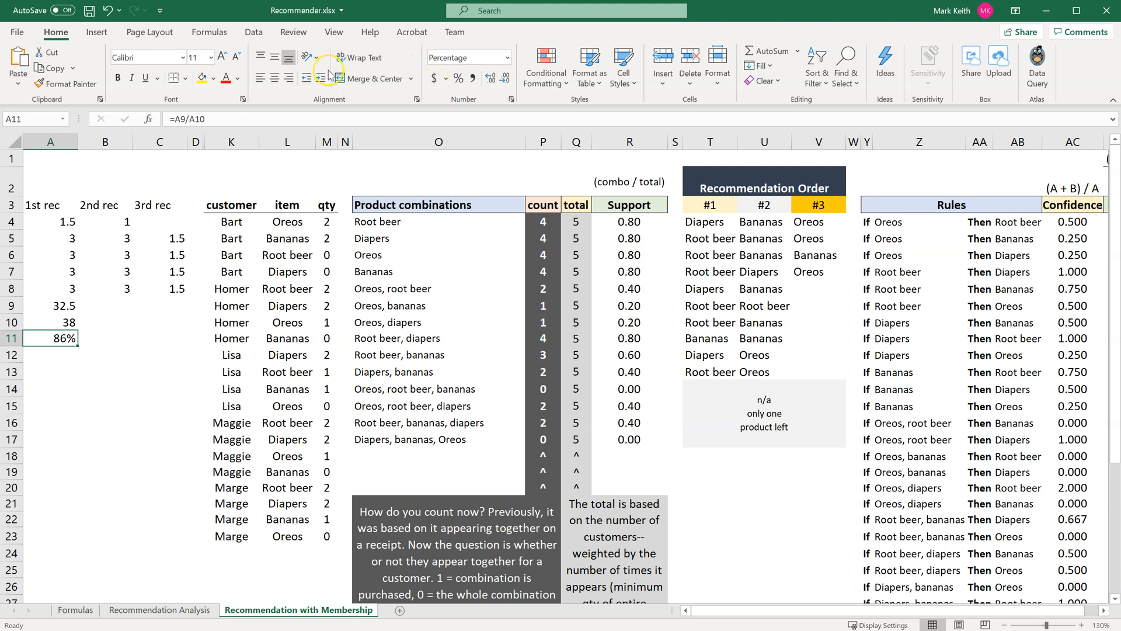
click(489, 80)
click(488, 81)
Format the total score in B14 of the Recommendation Analysis sheet as a percentage with two decimal places
click(161, 610)
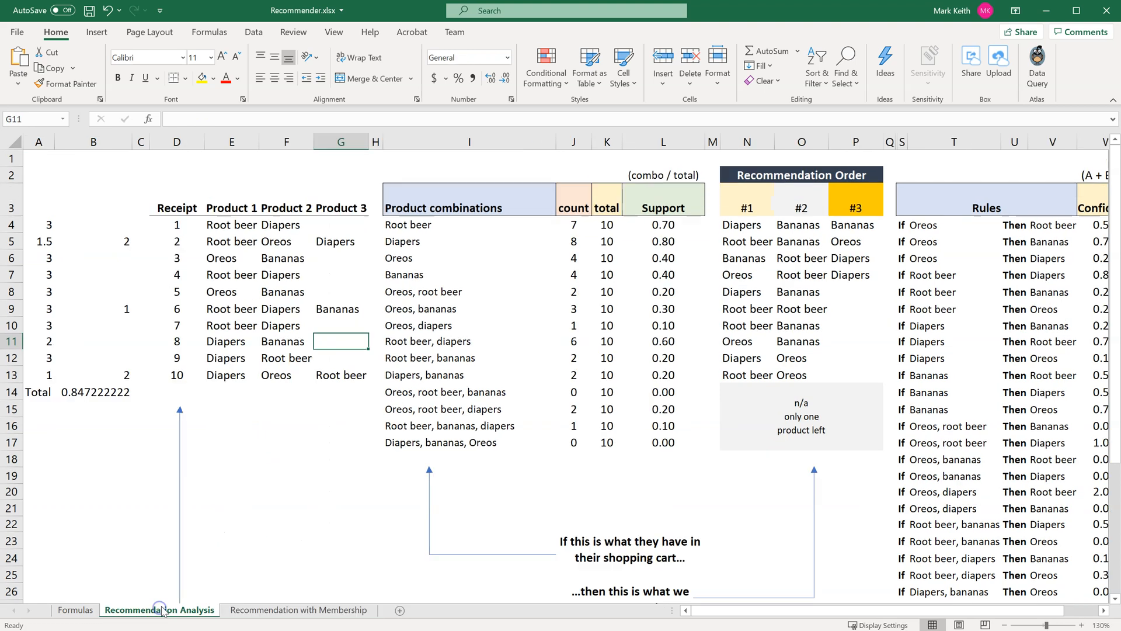
click(103, 389)
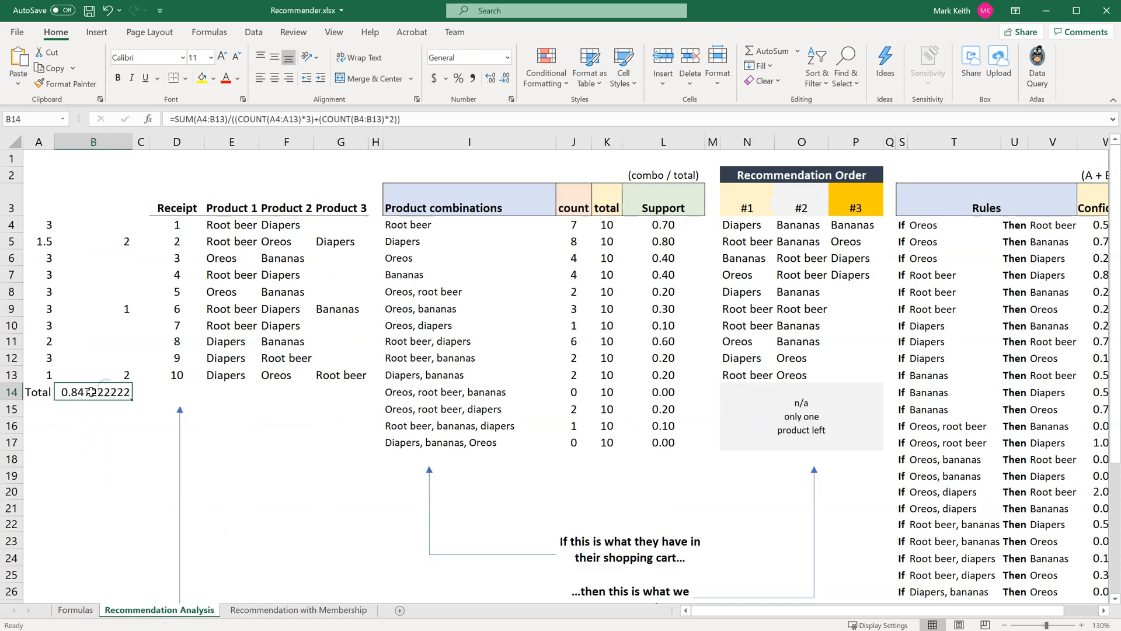
click(459, 78)
click(491, 84)
click(492, 84)
Compare the score in A11 of the Recommendation with Membership sheet with the one in B14 of the Recommendation Analysis sheet
click(79, 613)
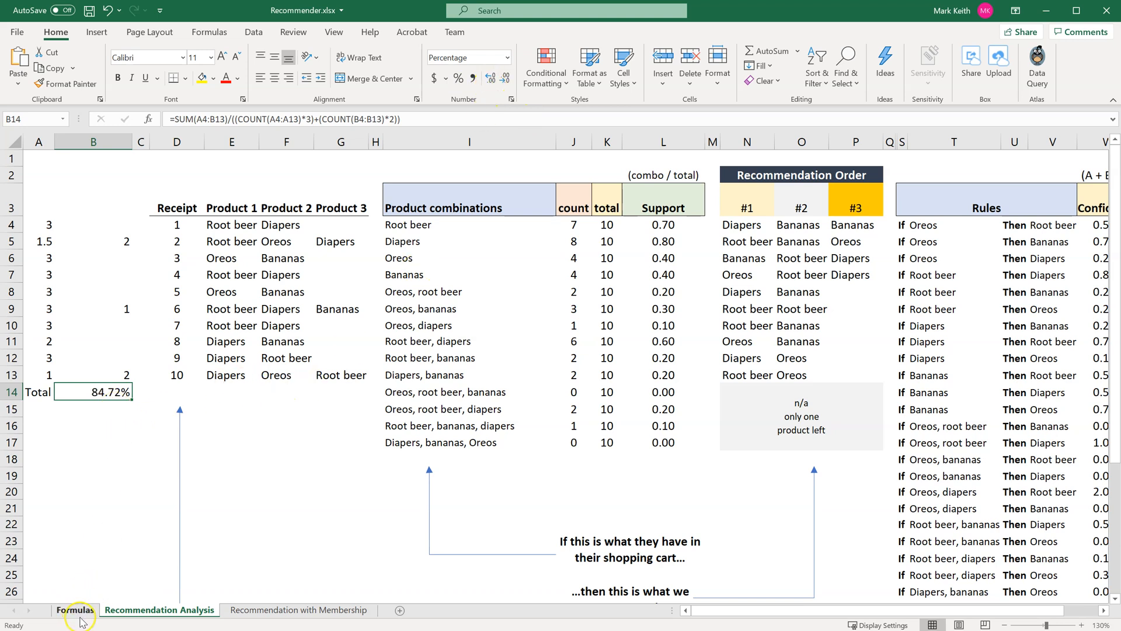
click(261, 611)
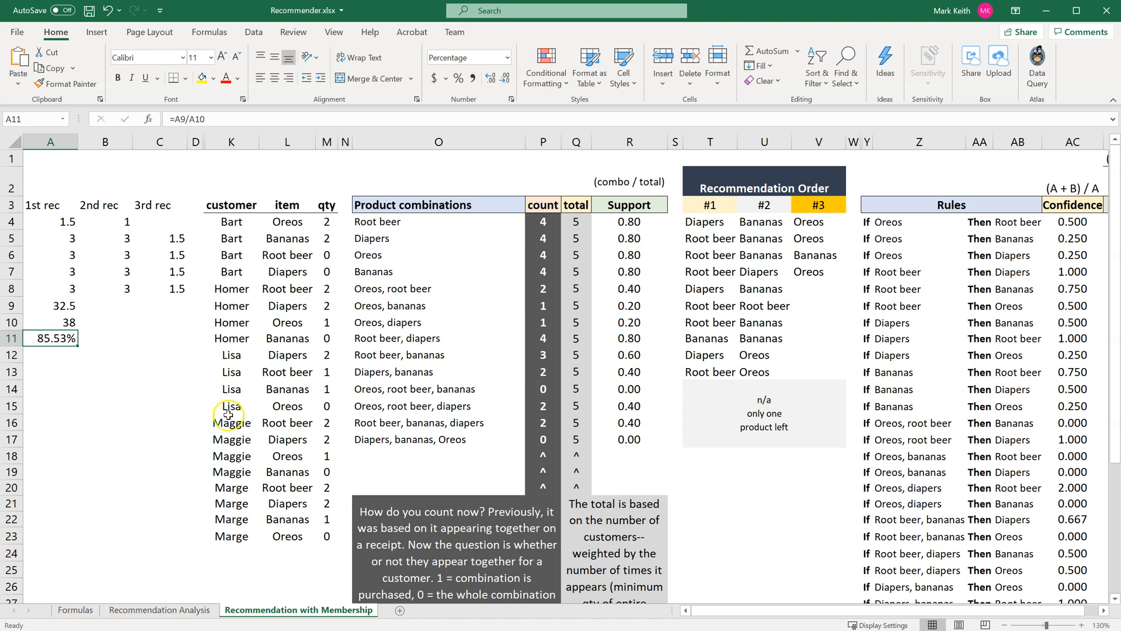
click(175, 610)
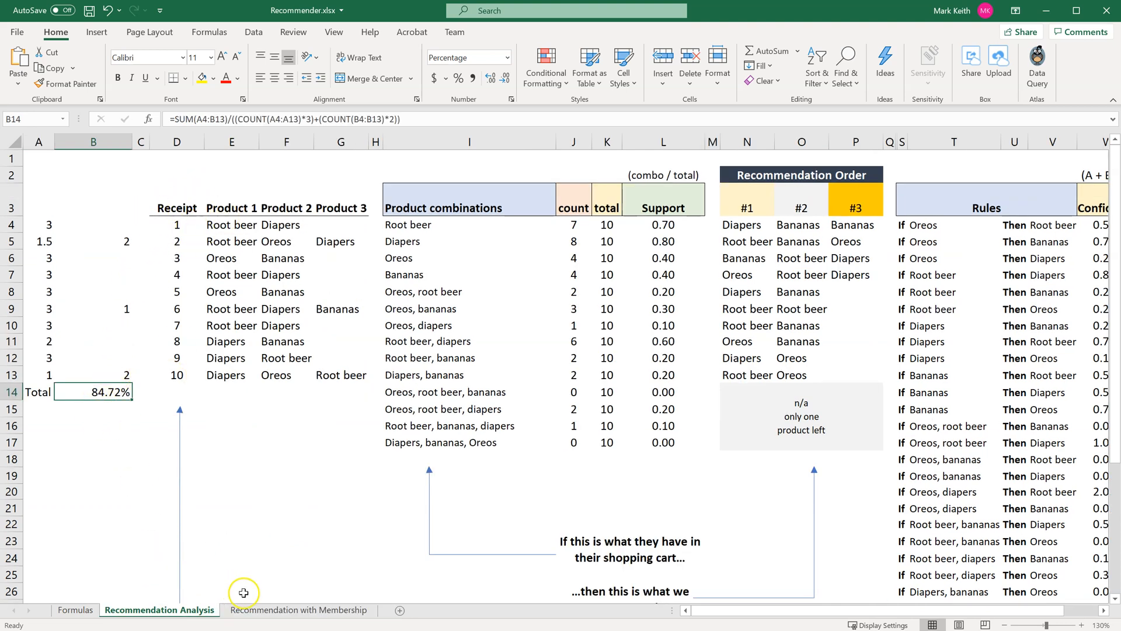
click(267, 610)
click(56, 338)
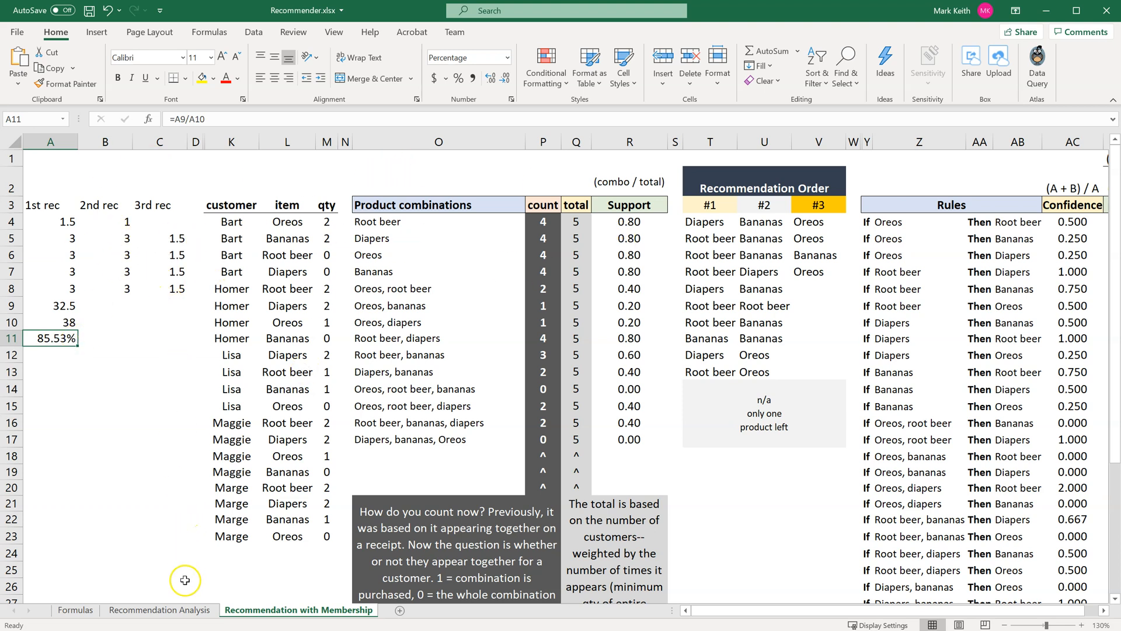
click(188, 611)
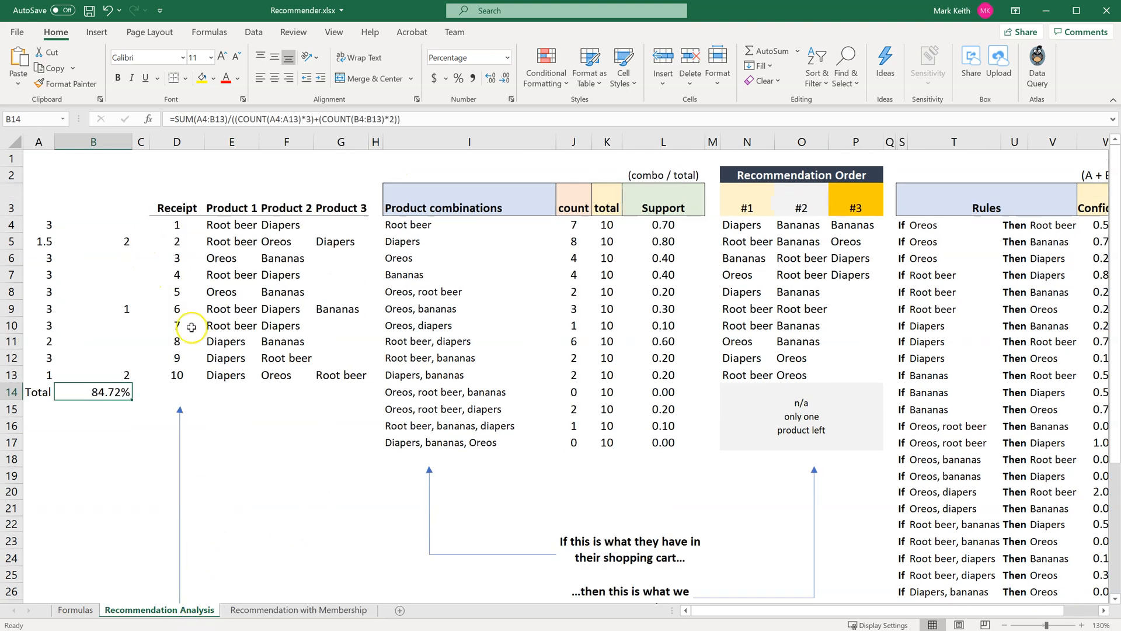
click(297, 609)
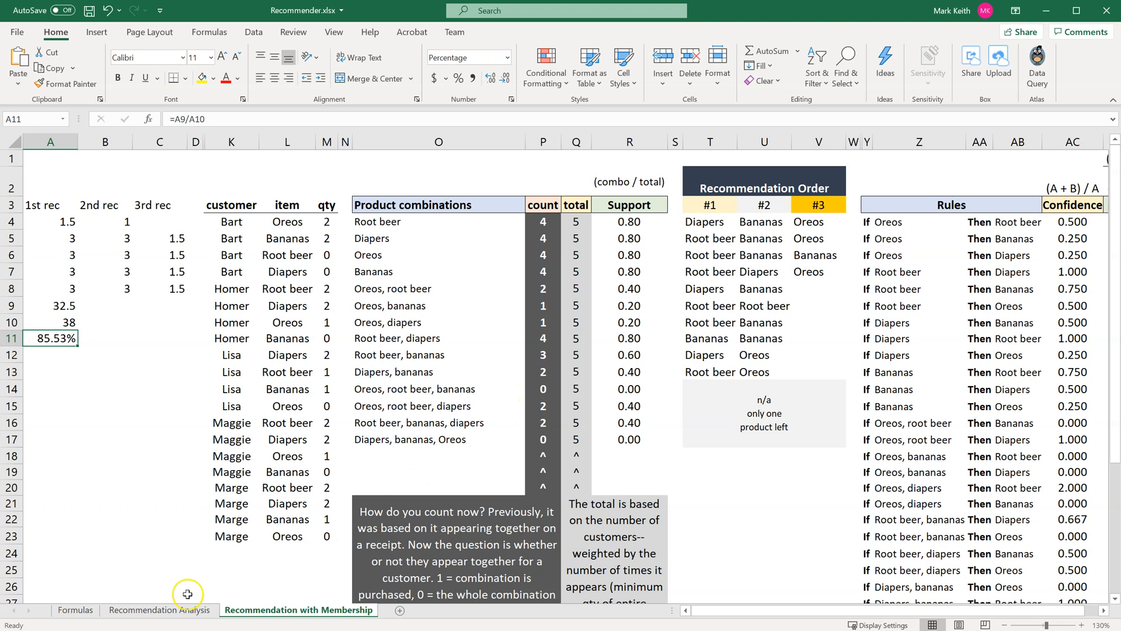
Hide the scoring columns A:B on the Recommendation Analysis sheet
click(166, 609)
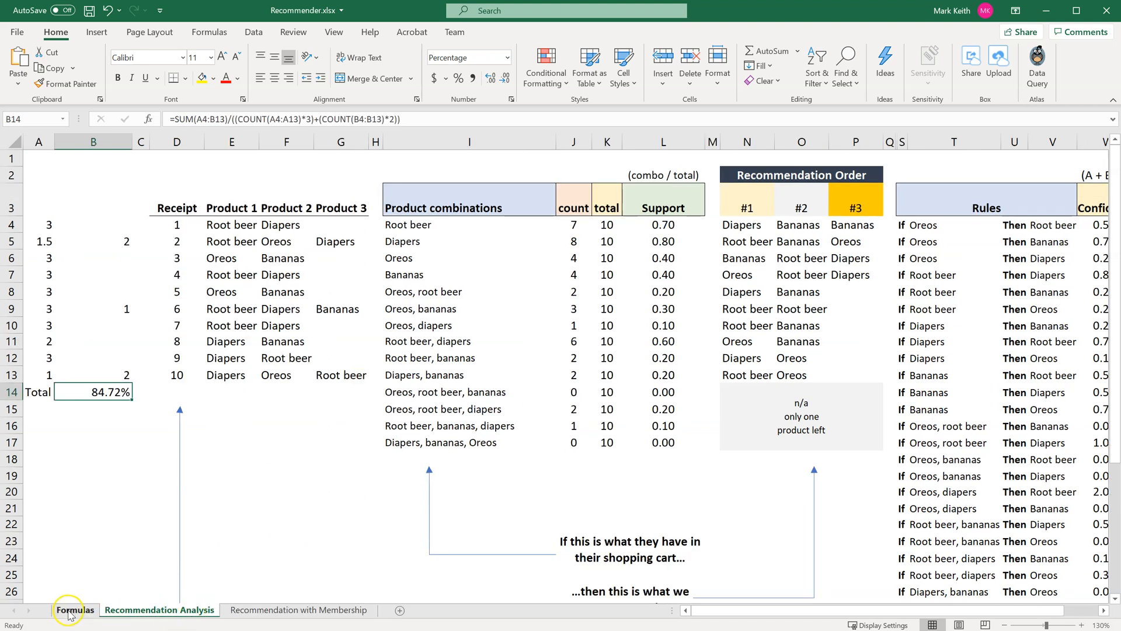
drag(114, 140, 18, 142)
right_click(94, 144)
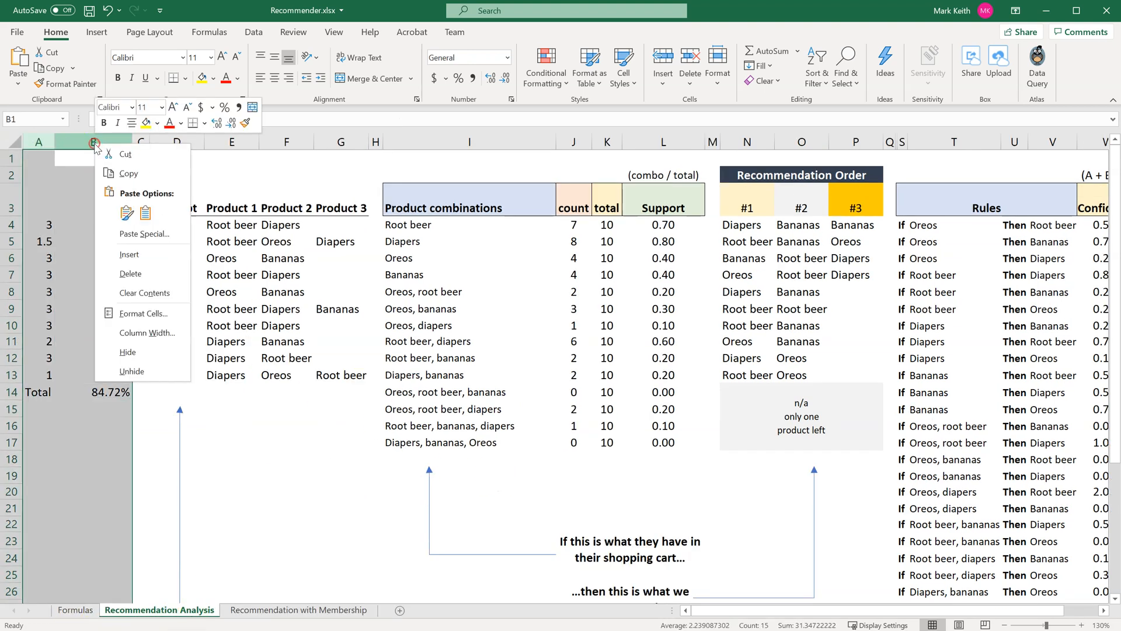
click(127, 352)
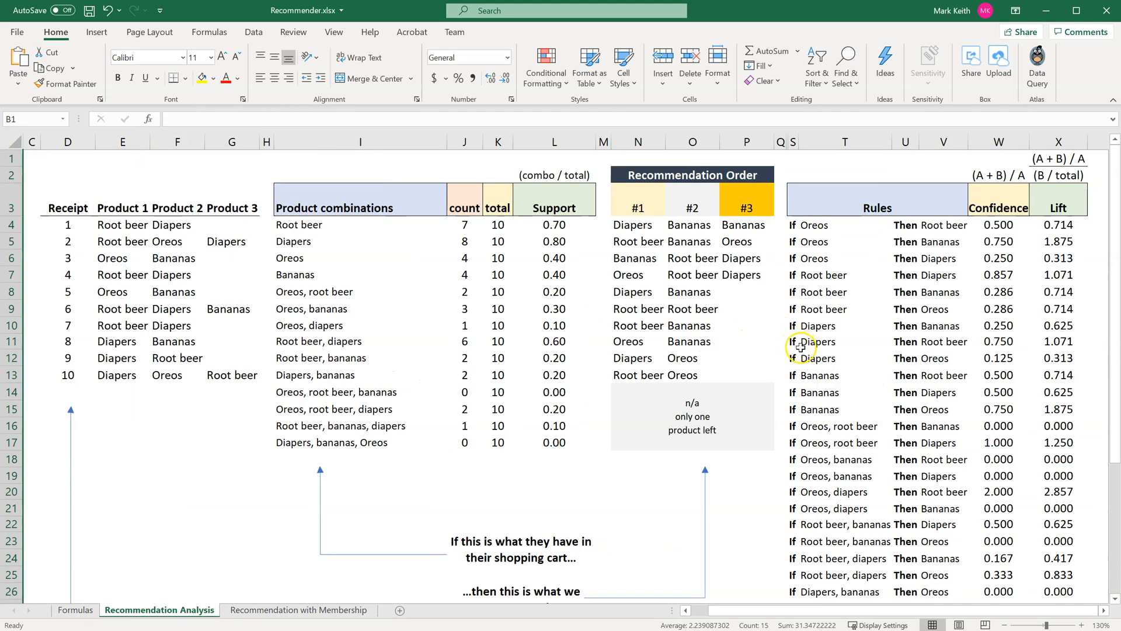
Examine how the shopping cart note relates to the product combinations in I4:I17 and the recommendation order
scroll(800, 347, down, 3)
click(486, 359)
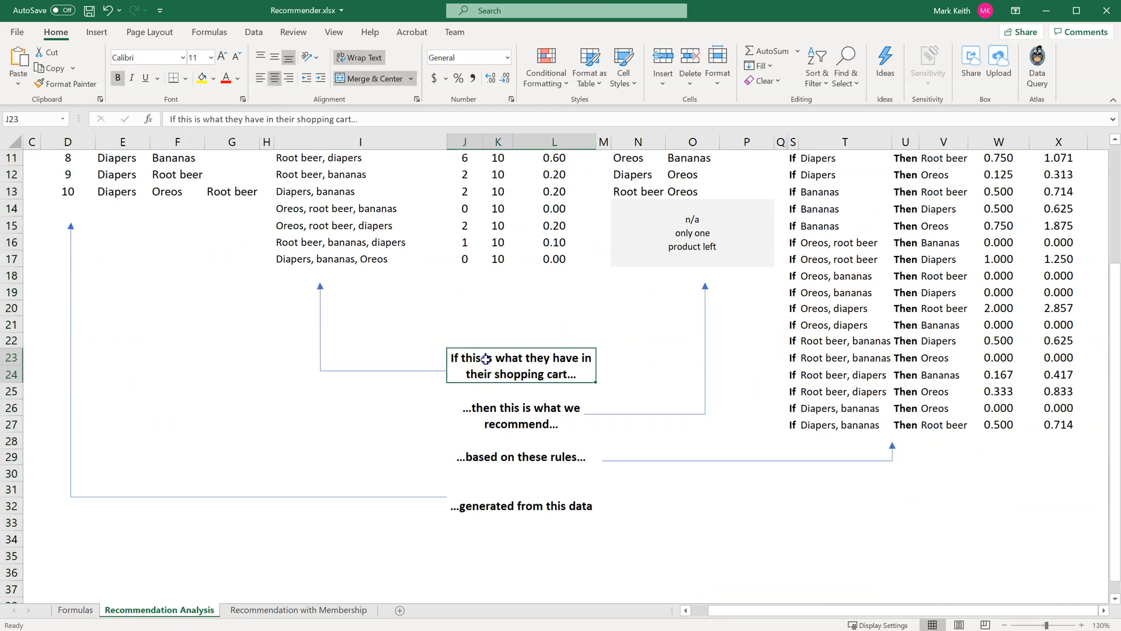
scroll(467, 347, up, 3)
drag(318, 226, 350, 442)
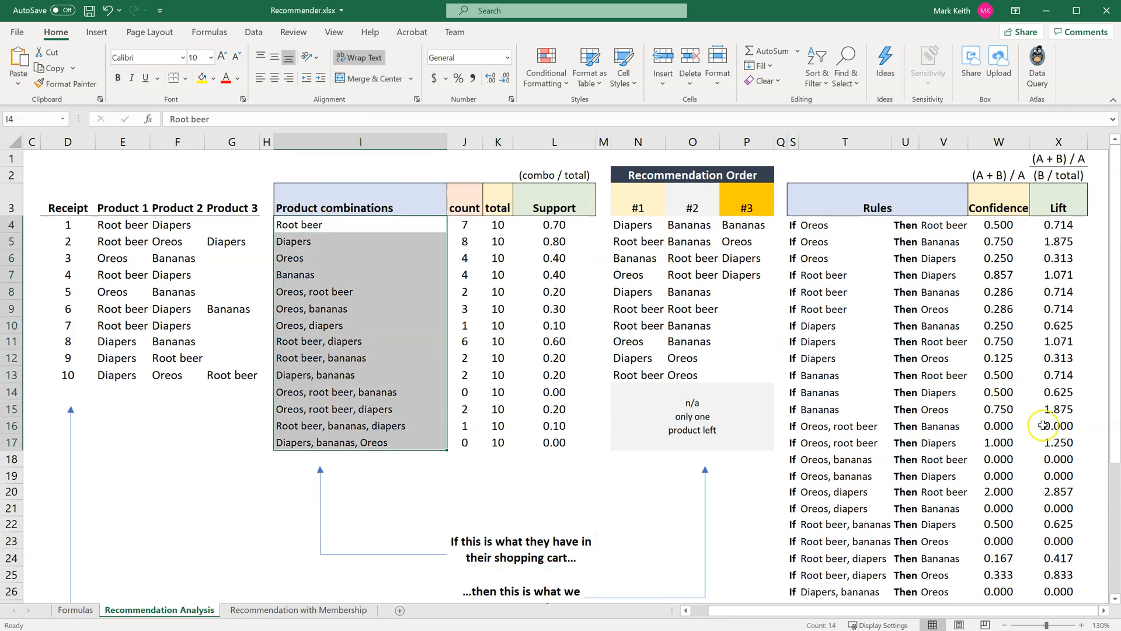
drag(1115, 408, 1117, 424)
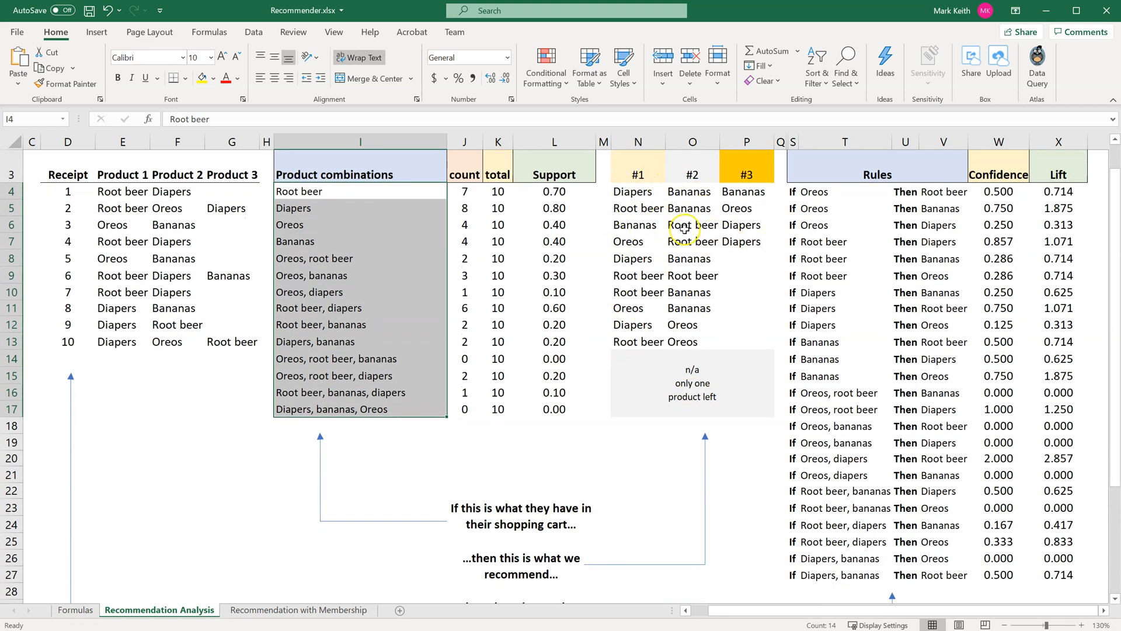
drag(1116, 297, 1116, 321)
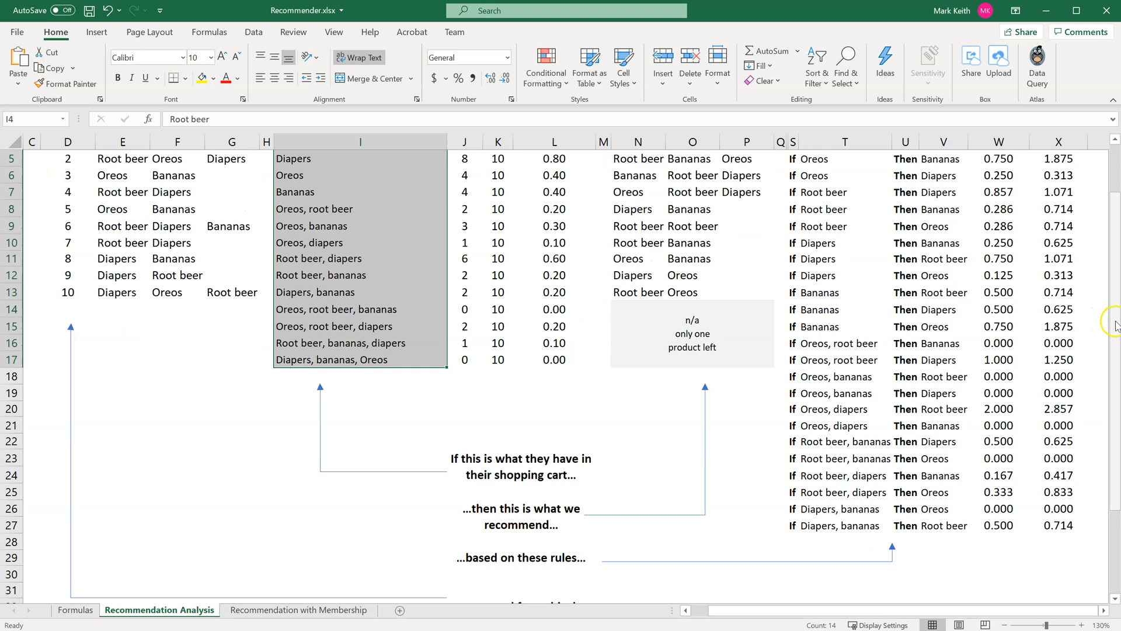
scroll(837, 215, up, 1)
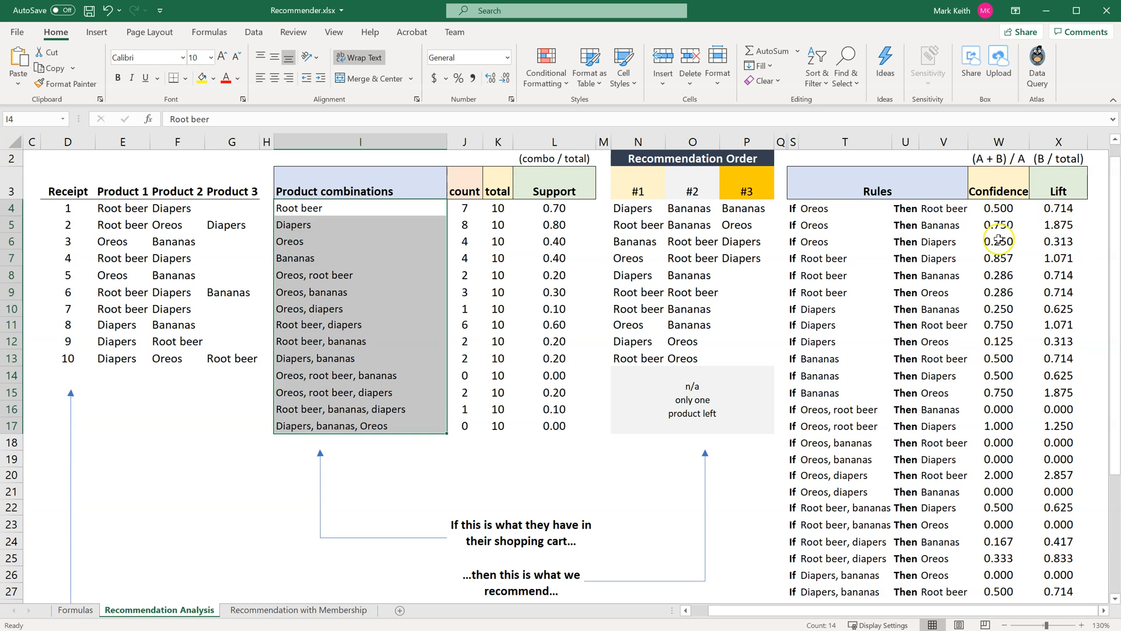
Examine the three single-product Oreos rules with their lift values in X4:X6, and the notes on the rules and source data
drag(850, 214, 852, 240)
drag(1051, 210, 1054, 242)
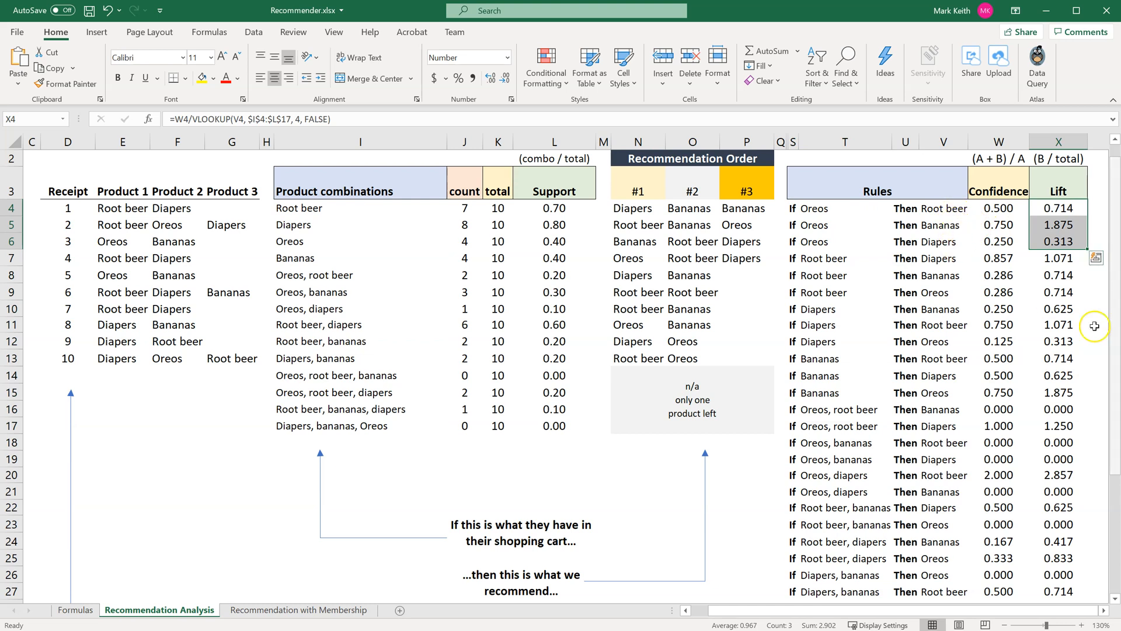
drag(1115, 344, 1116, 397)
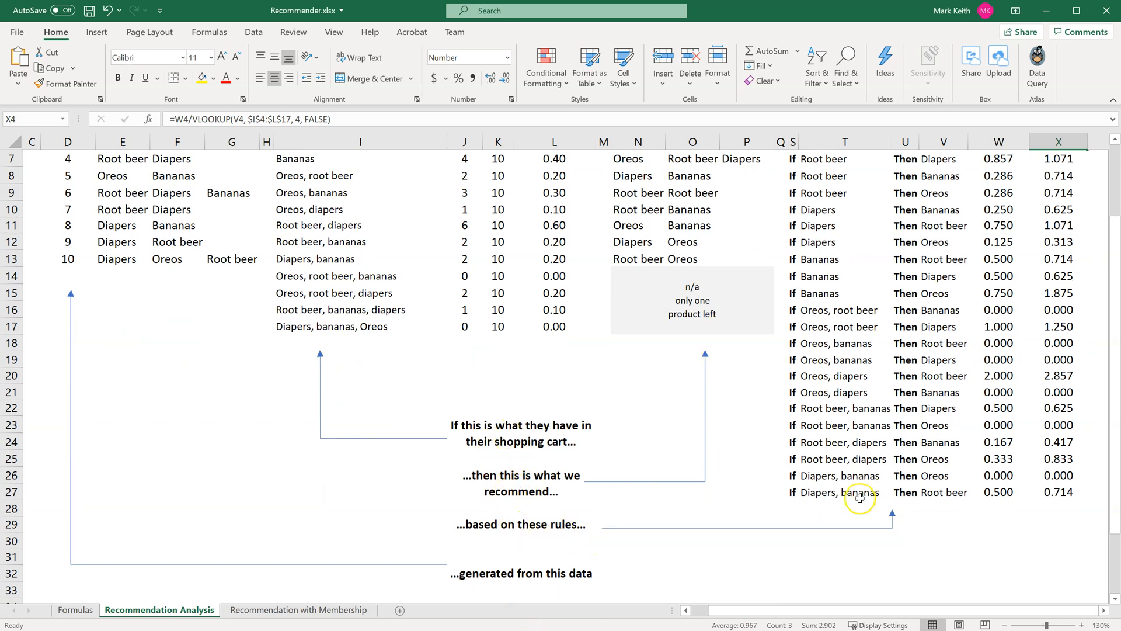
scroll(119, 295, up, 2)
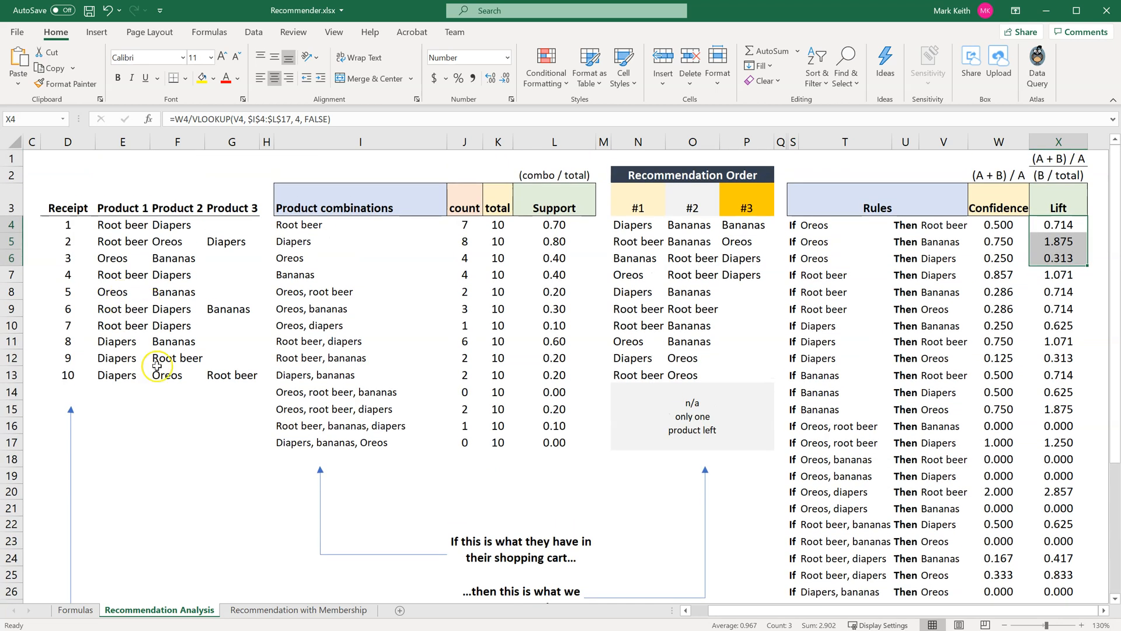
click(186, 470)
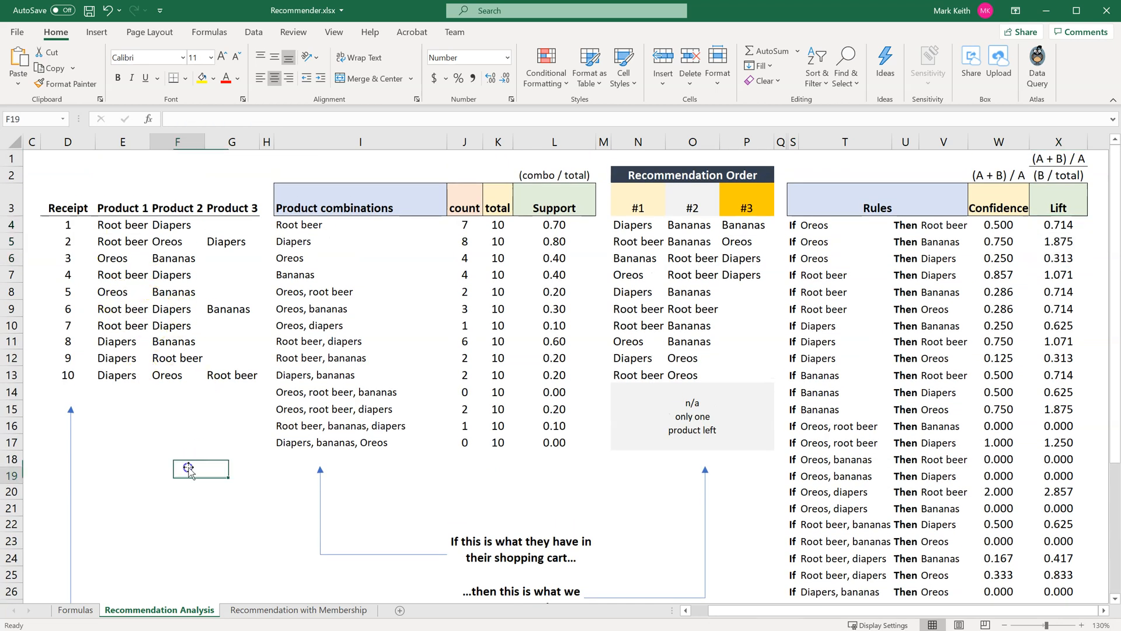